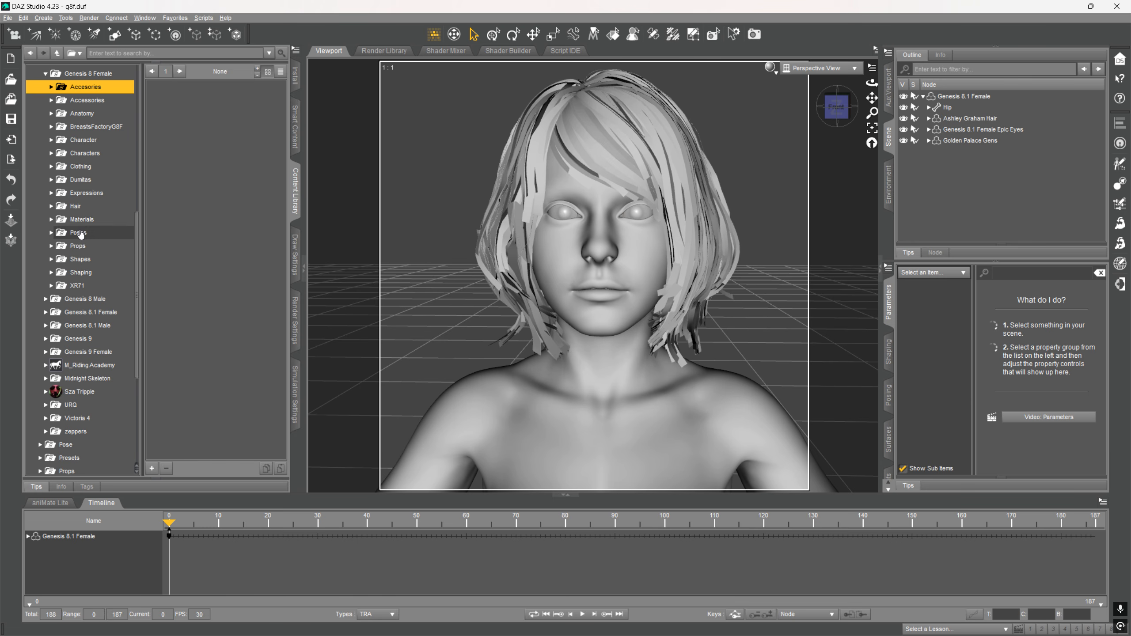
# Browse the Genesis 8 Female library folders for usable content, including Characters, Clothing, Dumitas, BreastsFactoryG8F and Anatomy.
pyautogui.scroll(3, 81, 232)
pyautogui.click(85, 163)
pyautogui.click(89, 188)
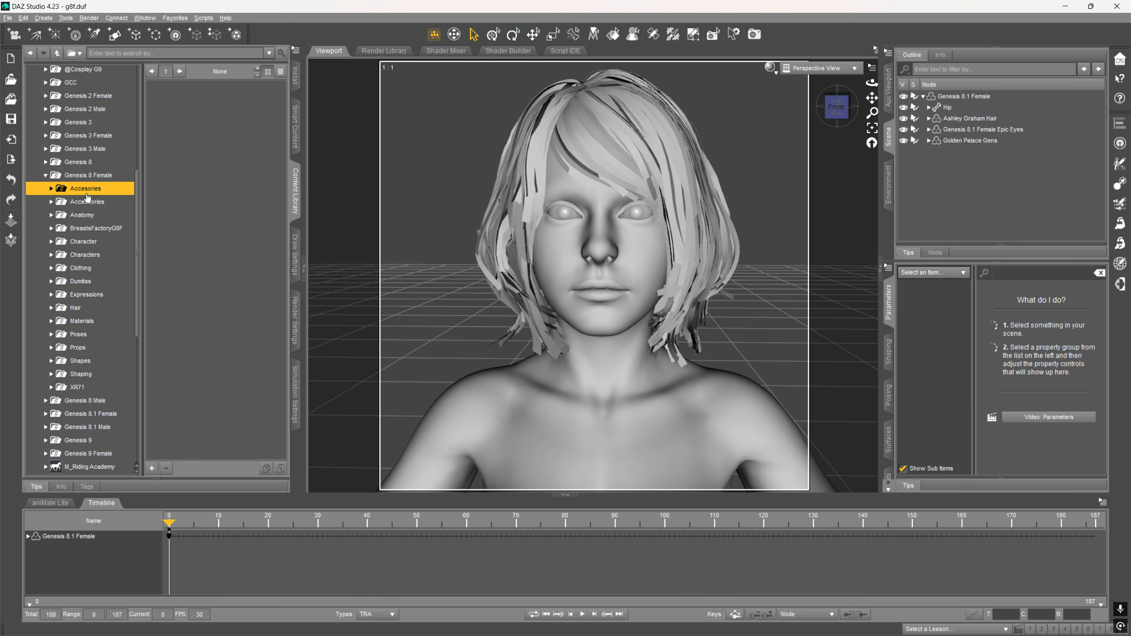
pyautogui.click(84, 254)
pyautogui.click(89, 282)
pyautogui.click(84, 269)
pyautogui.click(84, 228)
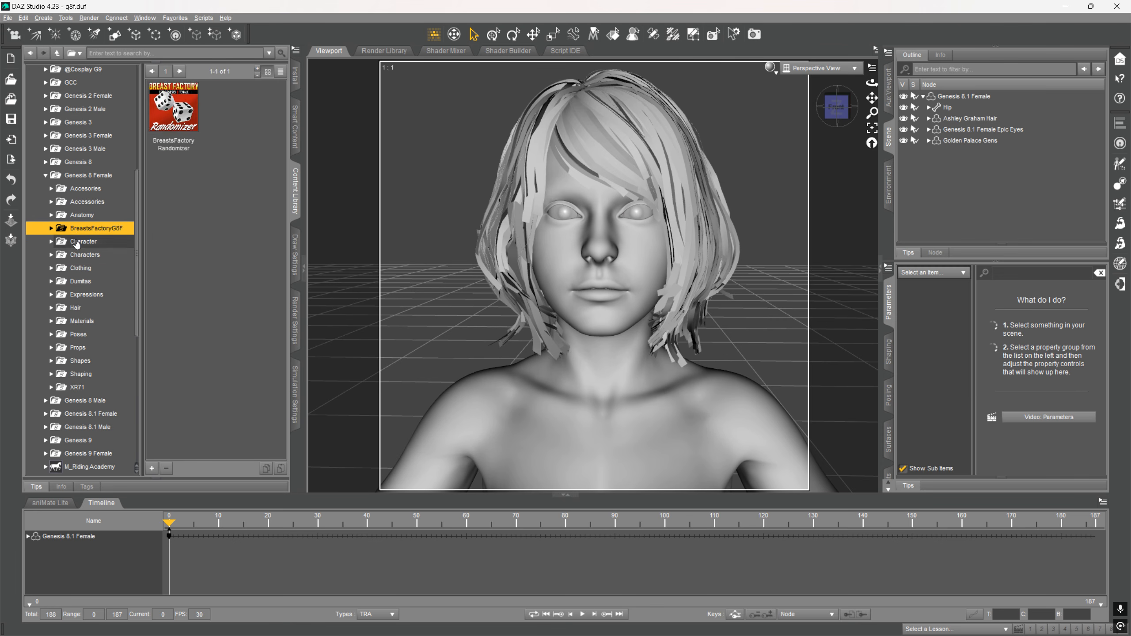
pyautogui.click(76, 216)
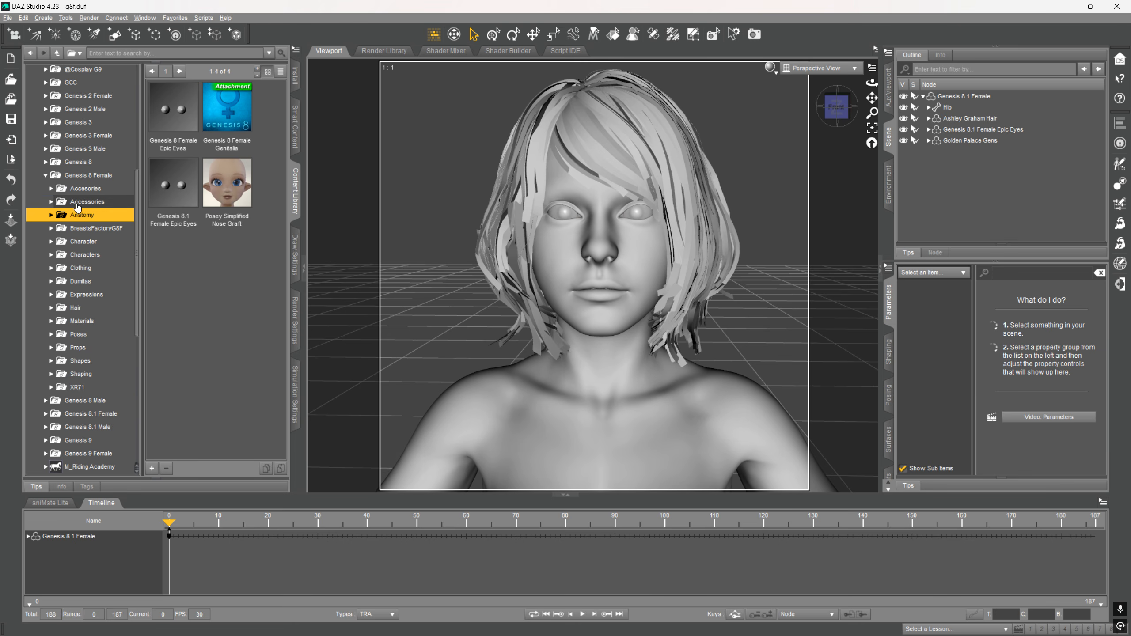
# Hide the Genesis 8.1 Female figure in the scene.
pyautogui.scroll(6, 77, 208)
pyautogui.scroll(-1, 676, 154)
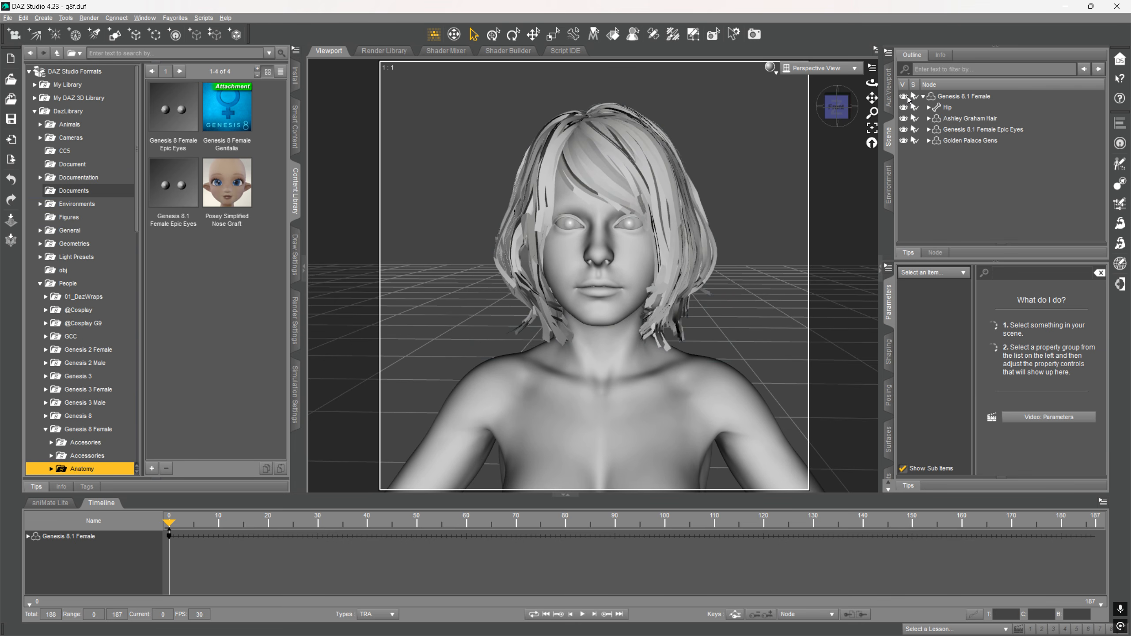
pyautogui.click(905, 97)
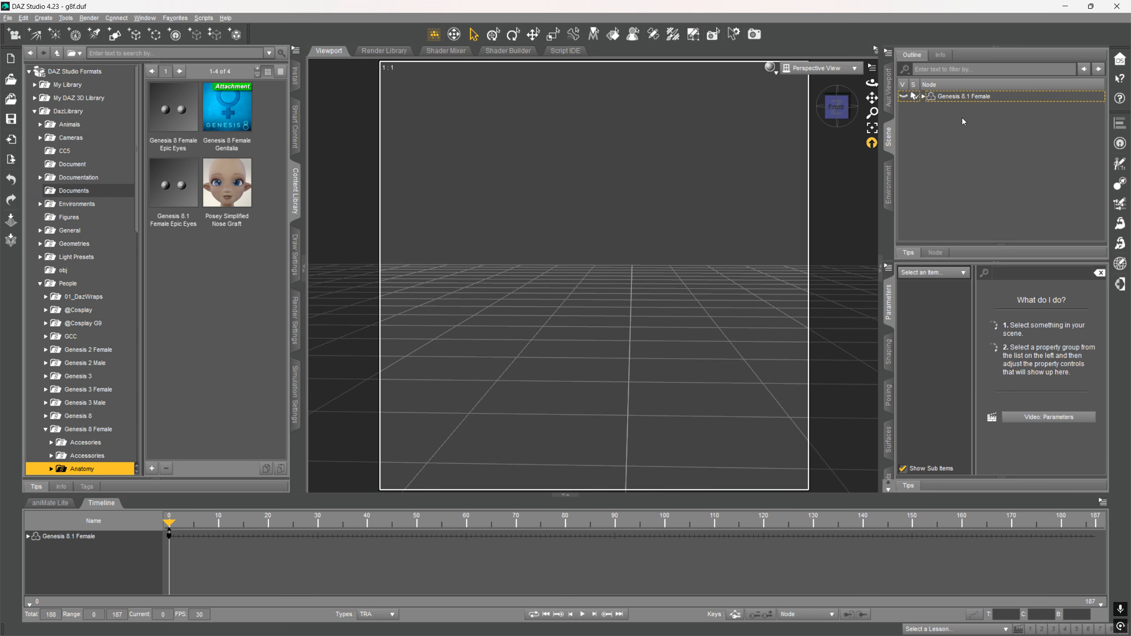
# Switch to Blender, examine the head of the Genesis 8.1 Female Mesh, and return to DAZ Studio.
pyautogui.hotkey('alt', 'Tab')
pyautogui.scroll(-3, 602, 195)
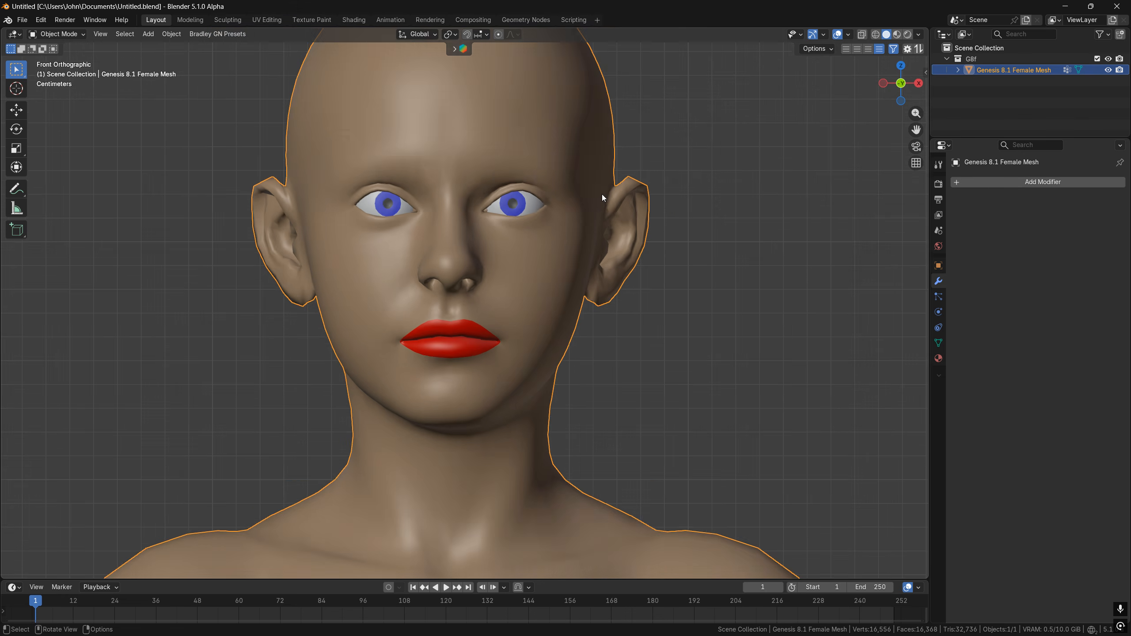
pyautogui.scroll(2, 596, 201)
pyautogui.scroll(-2, 594, 202)
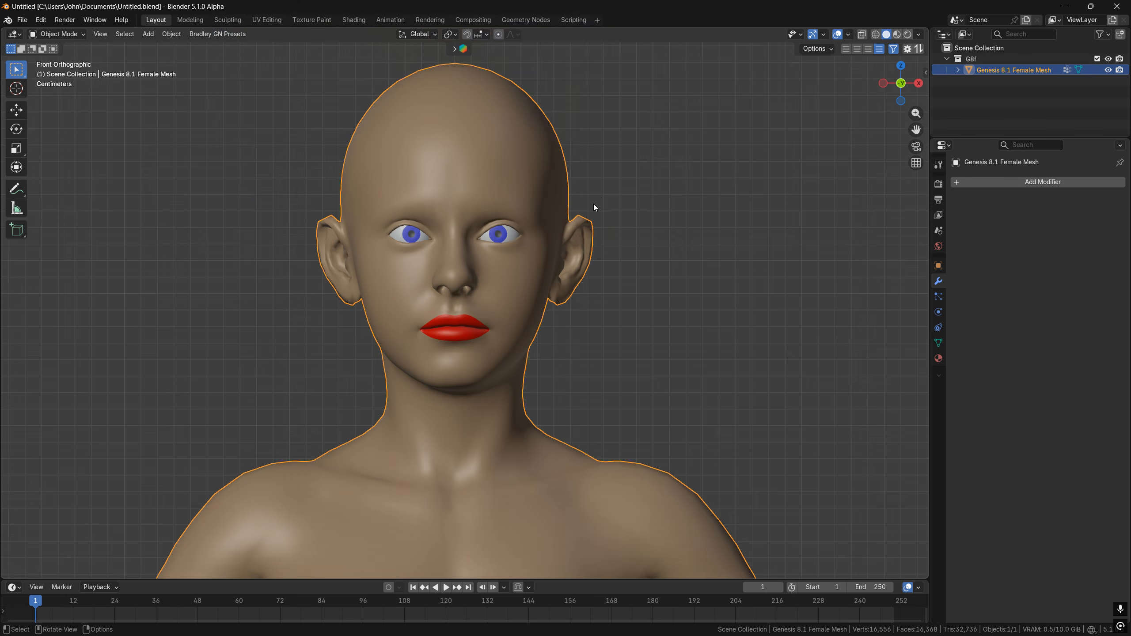
pyautogui.scroll(2, 594, 203)
pyautogui.hotkey('alt', 'Tab')
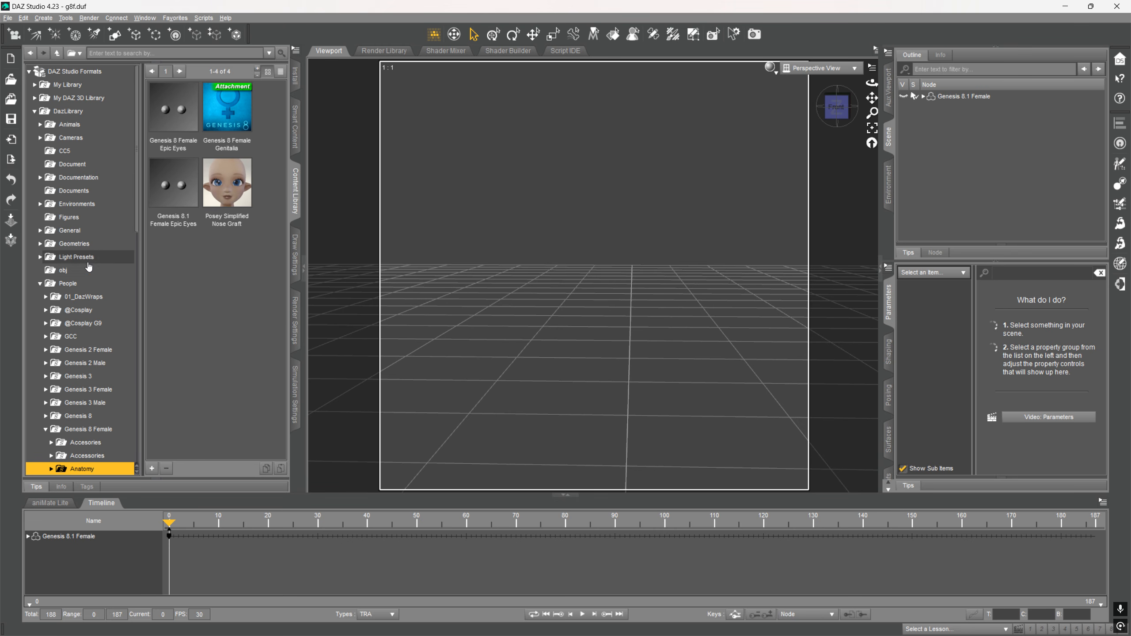
# Look through the character presets in the Genesis 8 Female Characters folder.
pyautogui.click(73, 284)
pyautogui.scroll(-6, 76, 290)
pyautogui.scroll(-1, 76, 290)
pyautogui.click(78, 217)
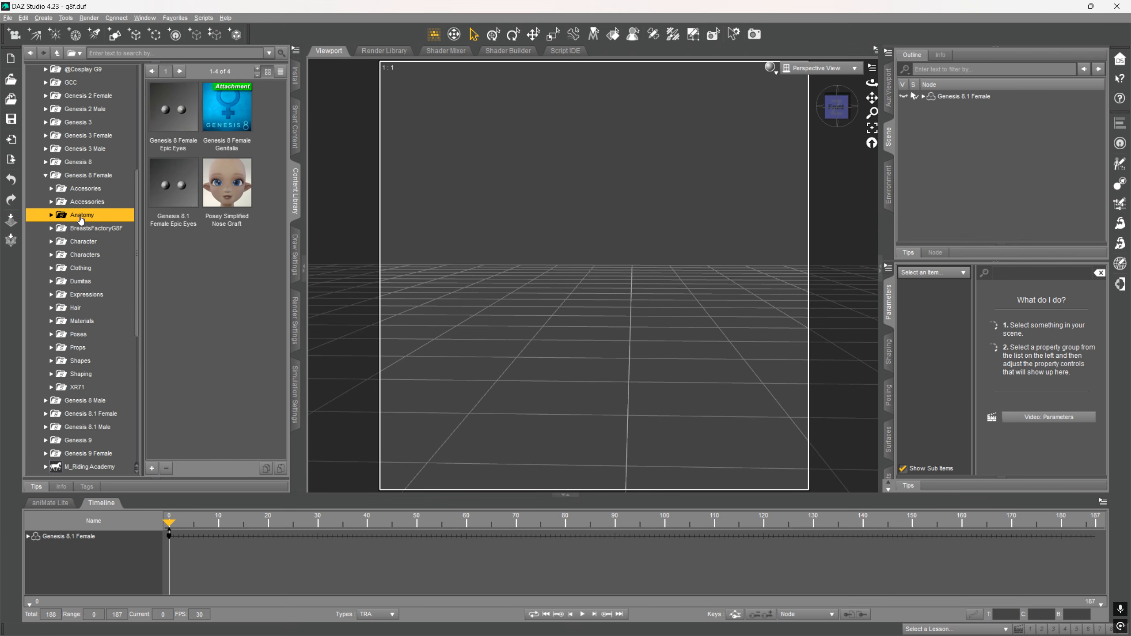
pyautogui.click(79, 205)
pyautogui.click(86, 256)
pyautogui.scroll(-10, 215, 235)
pyautogui.scroll(-3, 214, 235)
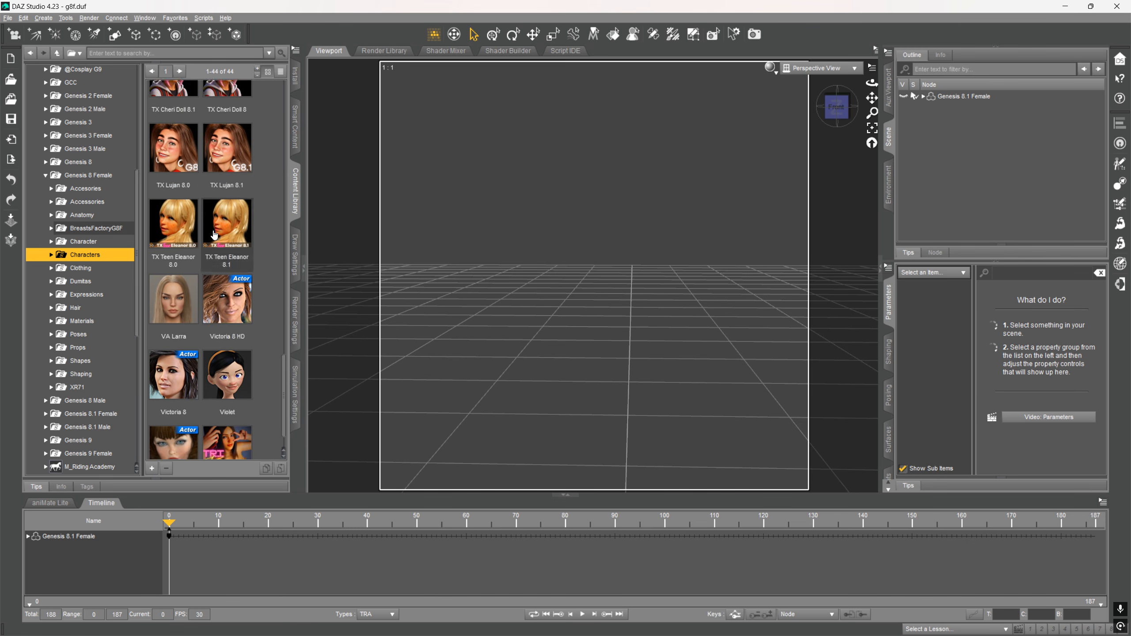
pyautogui.scroll(6, 238, 248)
pyautogui.scroll(-5, 238, 248)
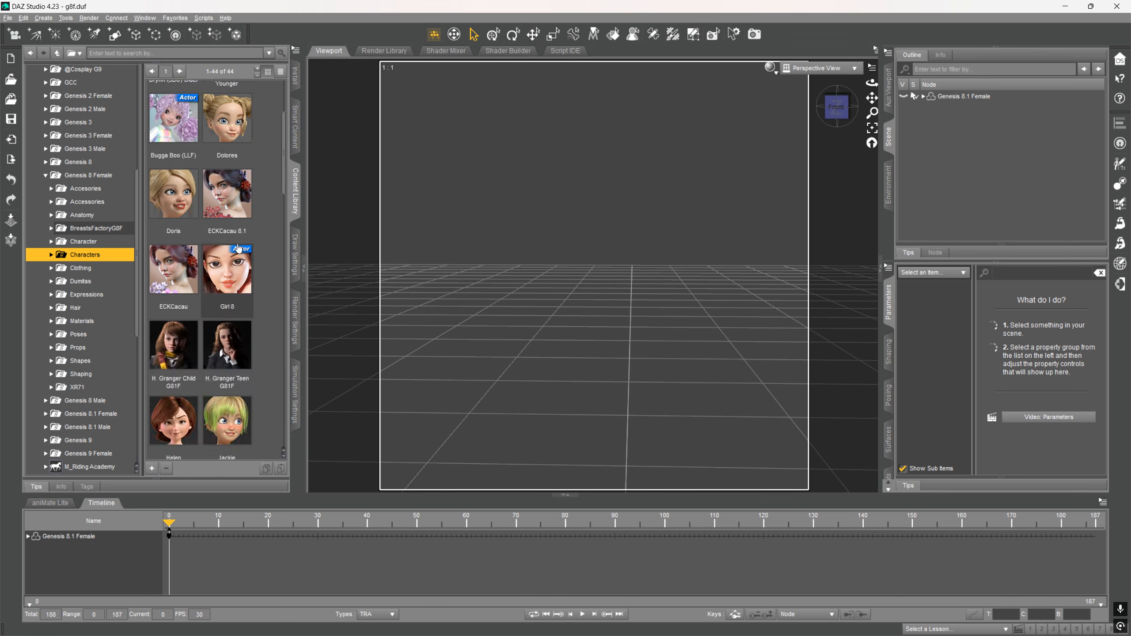
# Expand the Characters folder and check its subfolders for a suitable preset, including RedAnt, TX Lujan 8.0 and Tsunade.
pyautogui.doubleClick(81, 256)
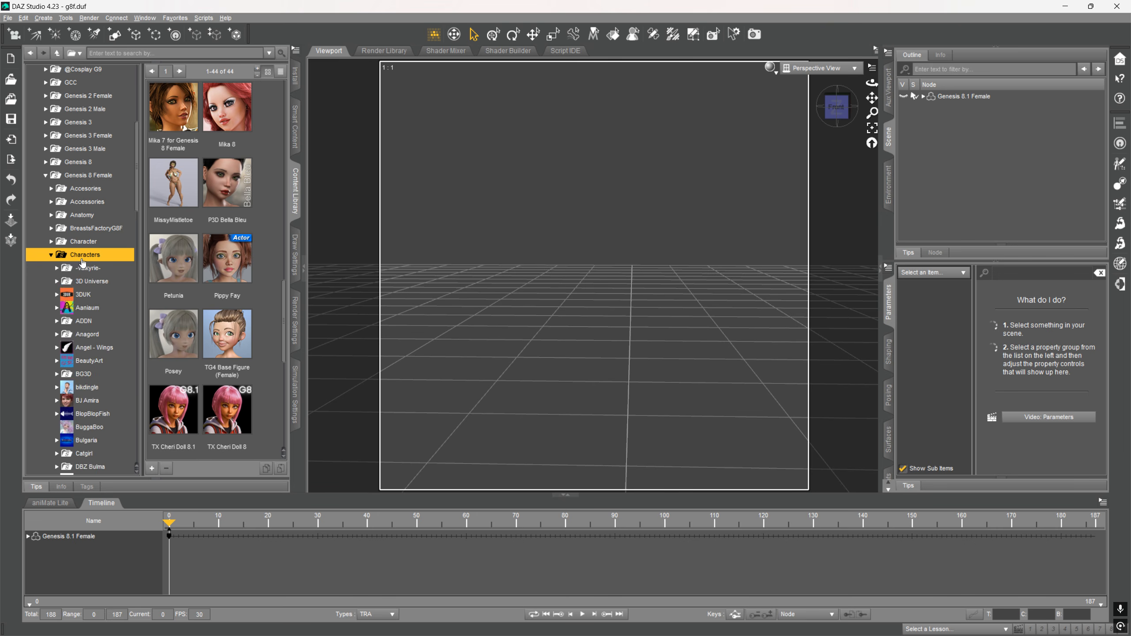
pyautogui.scroll(-7, 80, 259)
pyautogui.scroll(-5, 210, 282)
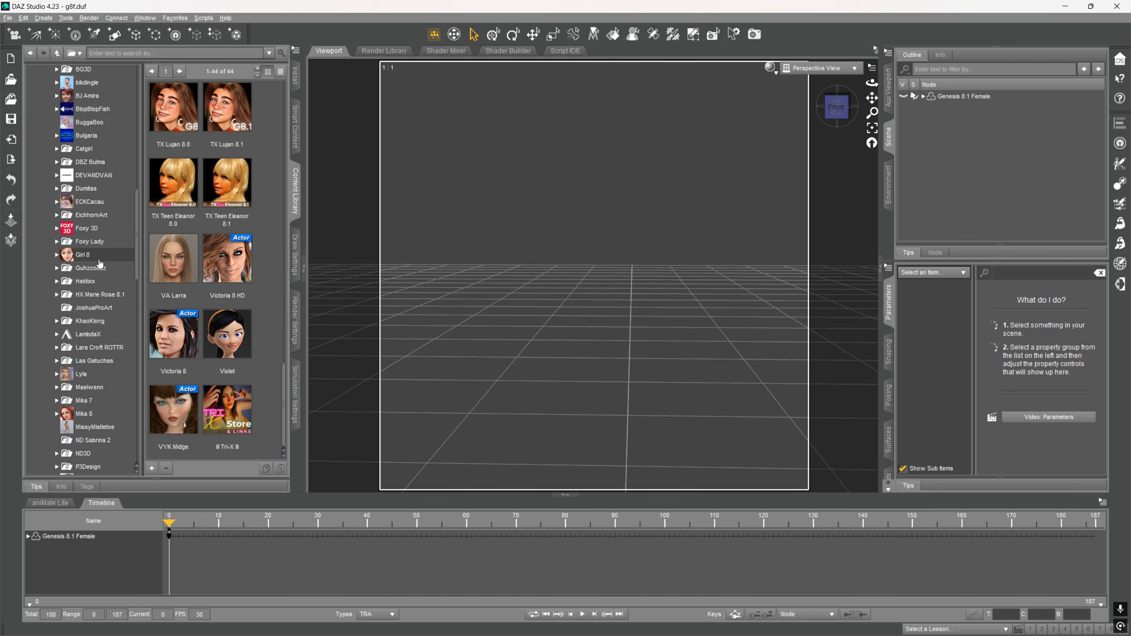
pyautogui.scroll(-7, 75, 258)
pyautogui.click(86, 253)
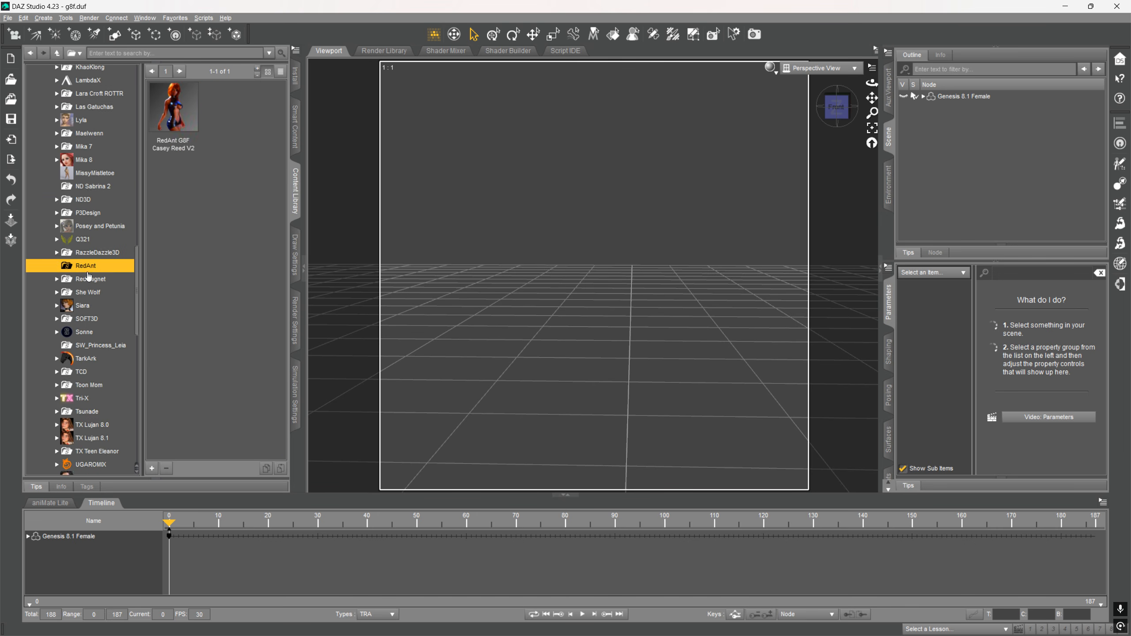
pyautogui.scroll(-3, 89, 276)
pyautogui.click(89, 277)
pyautogui.click(88, 285)
pyautogui.click(89, 272)
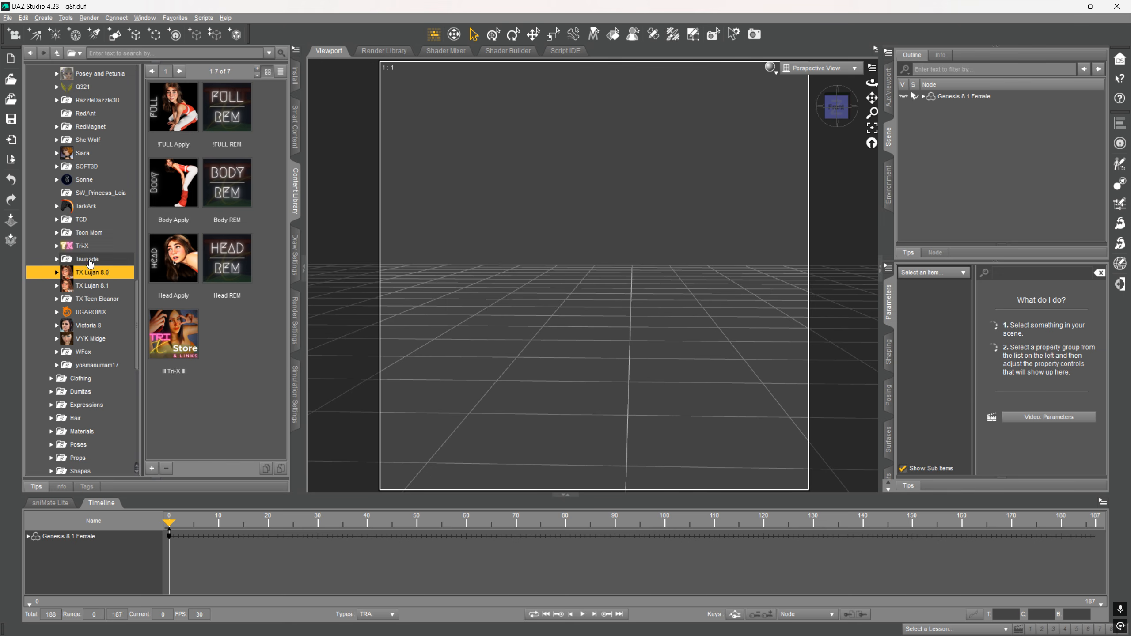
pyautogui.click(89, 261)
# Expand the XR71 folder under Genesis 8 Female and check its Bellamira, Grace and Greta characters.
pyautogui.scroll(-9, 89, 265)
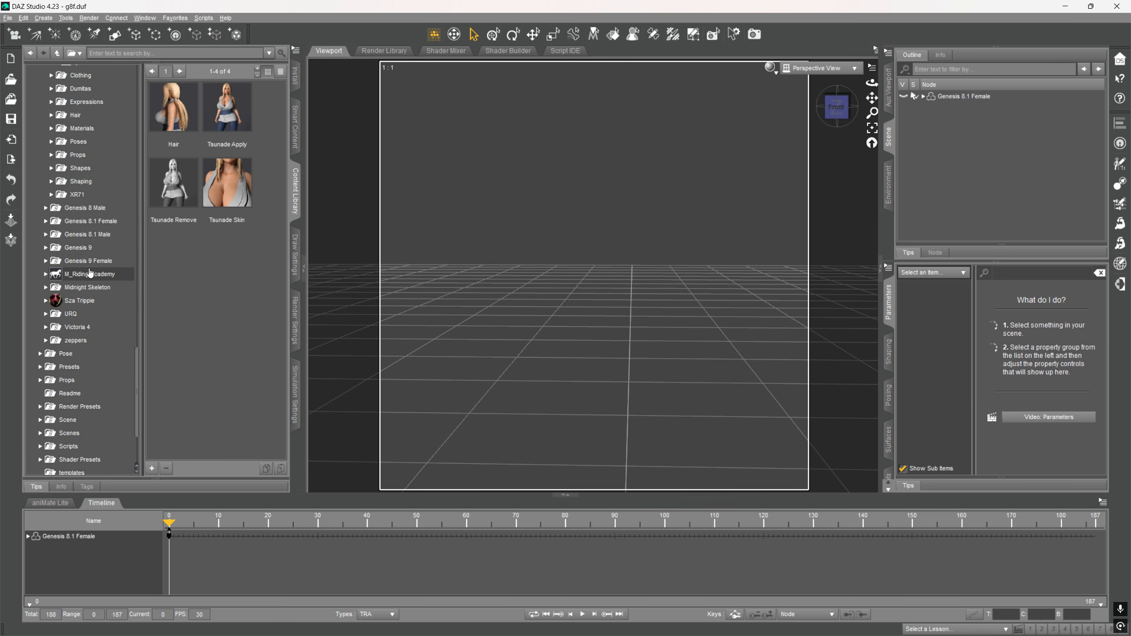
pyautogui.scroll(2, 90, 273)
pyautogui.doubleClick(76, 244)
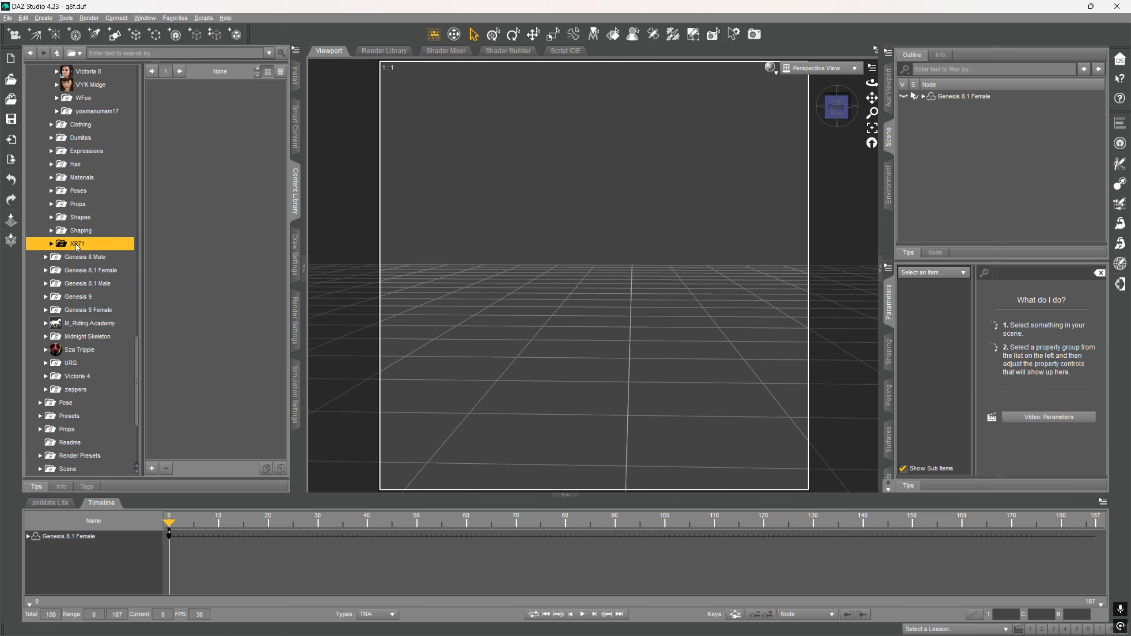
pyautogui.click(80, 258)
pyautogui.click(79, 270)
pyautogui.click(80, 283)
pyautogui.click(80, 269)
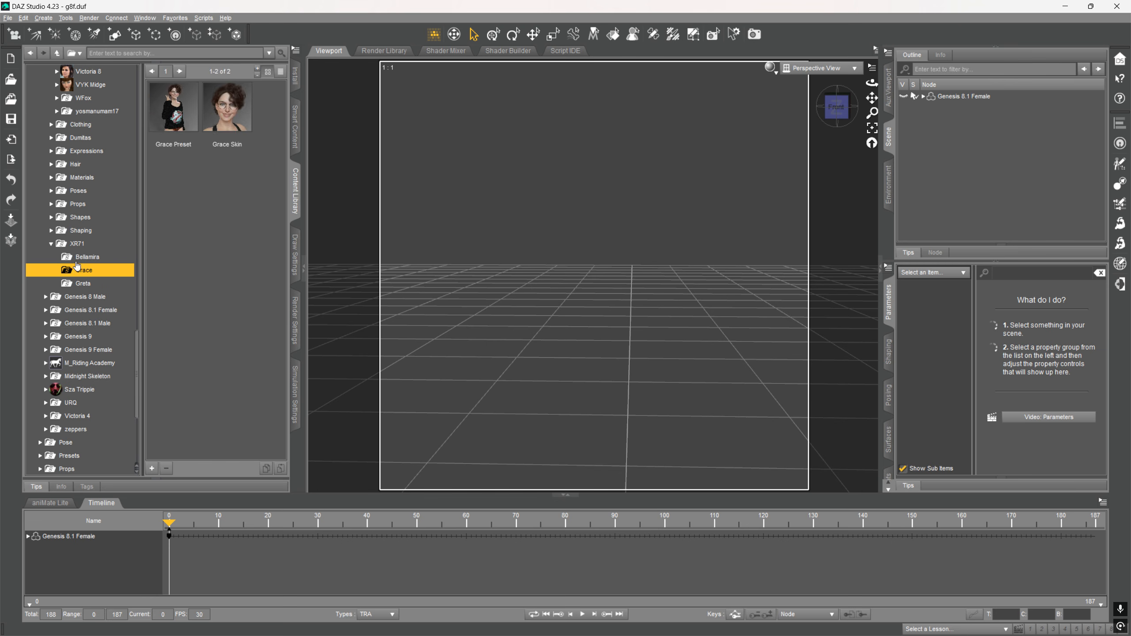
pyautogui.click(77, 256)
# Check the contents of the Shaping, Shapes, Props and Poses folders under Genesis 8 Female.
pyautogui.doubleClick(77, 230)
pyautogui.click(78, 243)
pyautogui.doubleClick(78, 217)
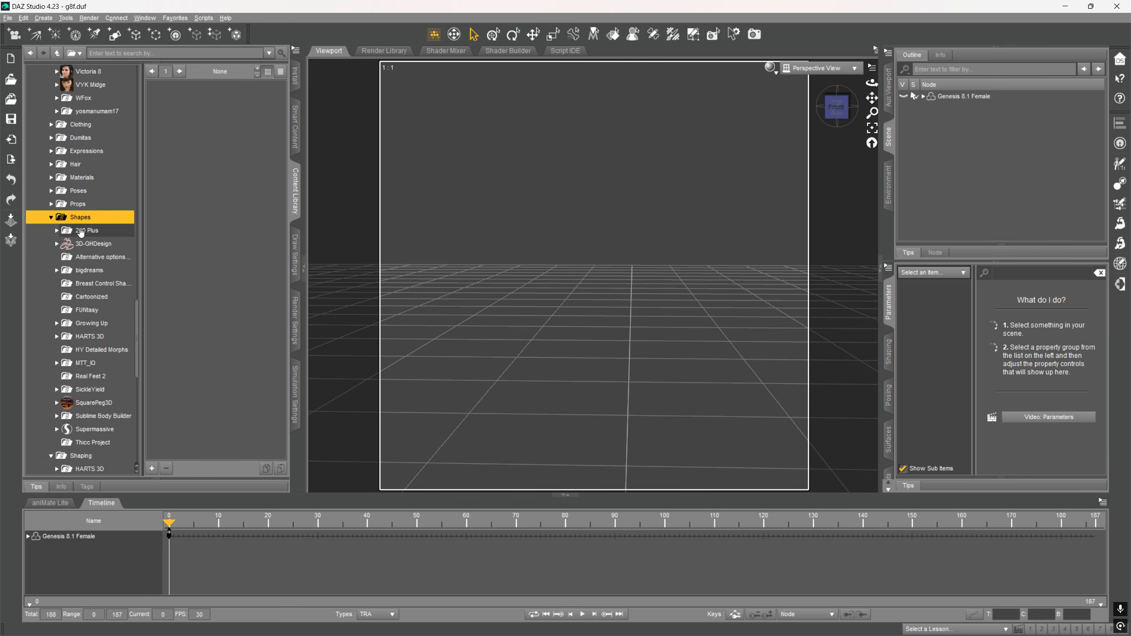
pyautogui.click(78, 230)
pyautogui.click(82, 283)
pyautogui.click(84, 297)
pyautogui.click(82, 230)
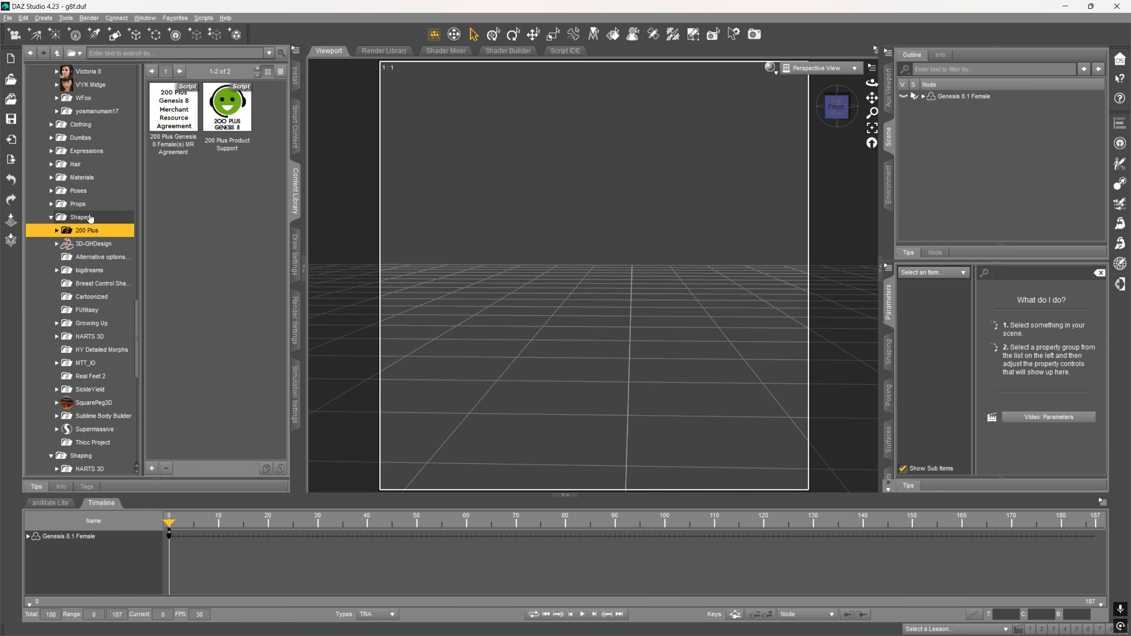
pyautogui.click(90, 204)
pyautogui.doubleClick(91, 203)
pyautogui.click(92, 190)
# Expand the last few Characters subfolders, including WFox and VYK Midge, and check the Khazbika and VYK Midge material presets.
pyautogui.scroll(3, 93, 180)
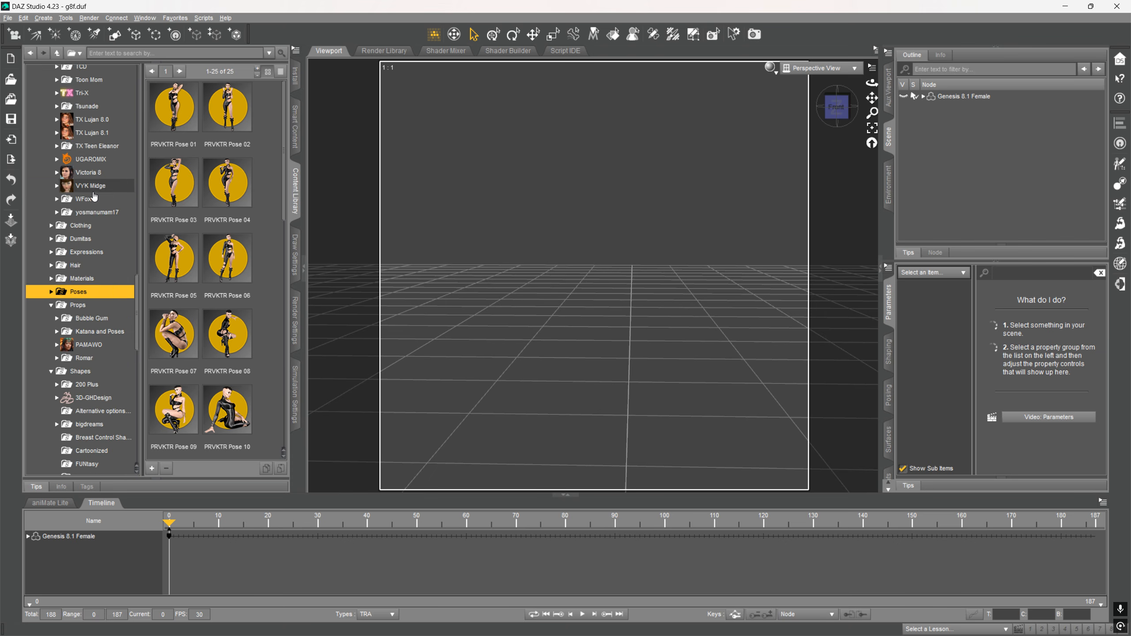
pyautogui.click(92, 190)
pyautogui.click(89, 214)
pyautogui.doubleClick(91, 214)
pyautogui.click(90, 226)
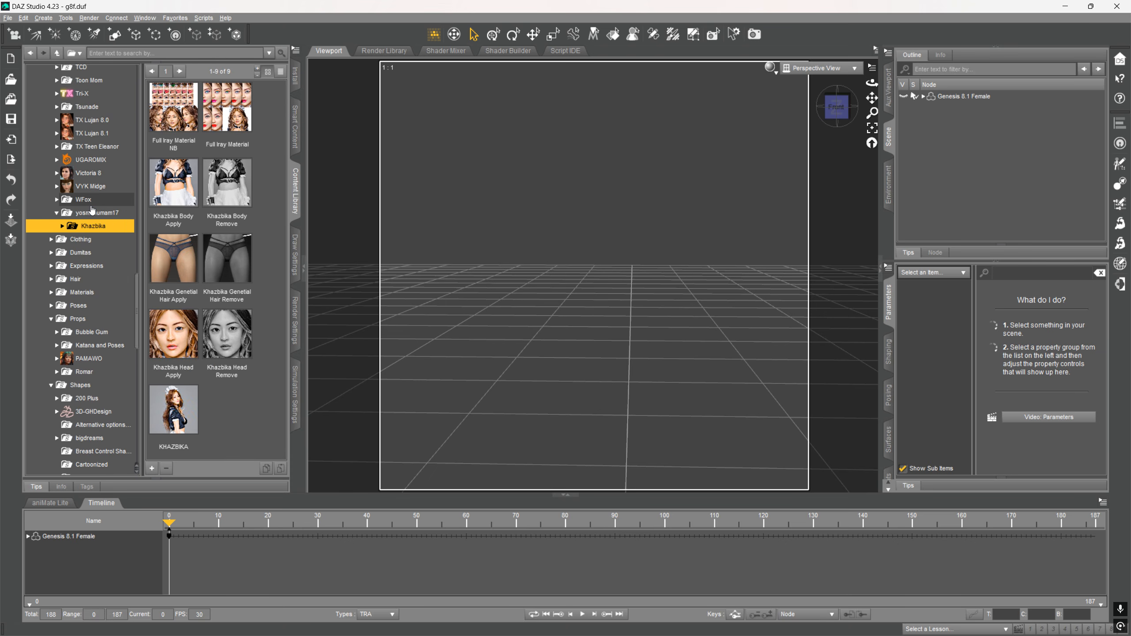
pyautogui.doubleClick(91, 203)
pyautogui.click(89, 214)
pyautogui.doubleClick(90, 202)
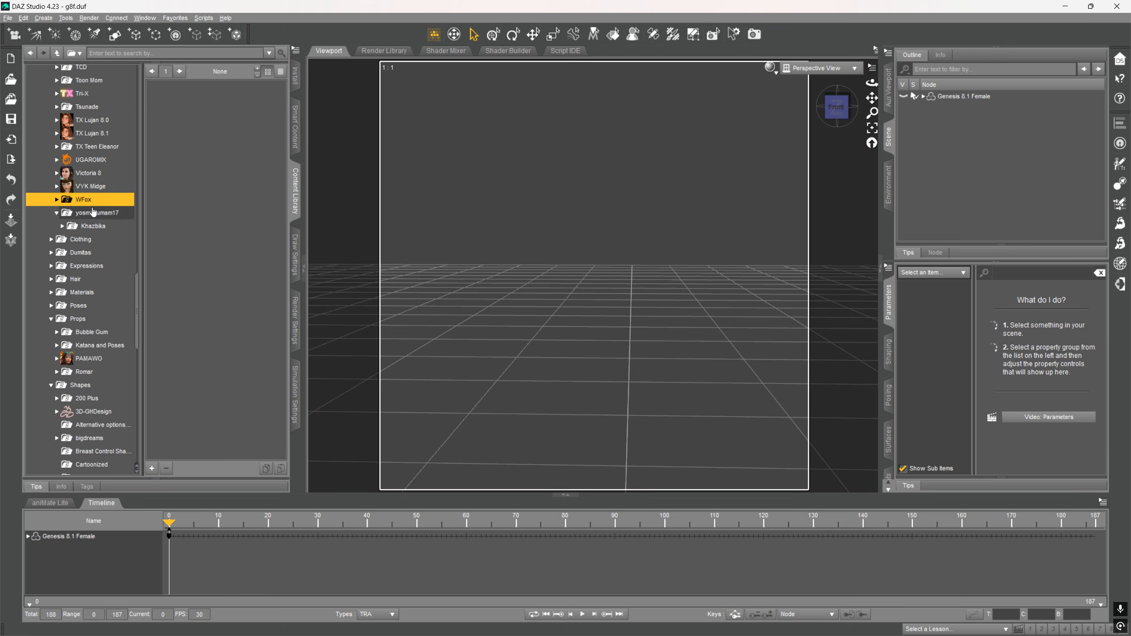
pyautogui.click(92, 212)
pyautogui.doubleClick(93, 201)
pyautogui.doubleClick(95, 187)
pyautogui.click(97, 199)
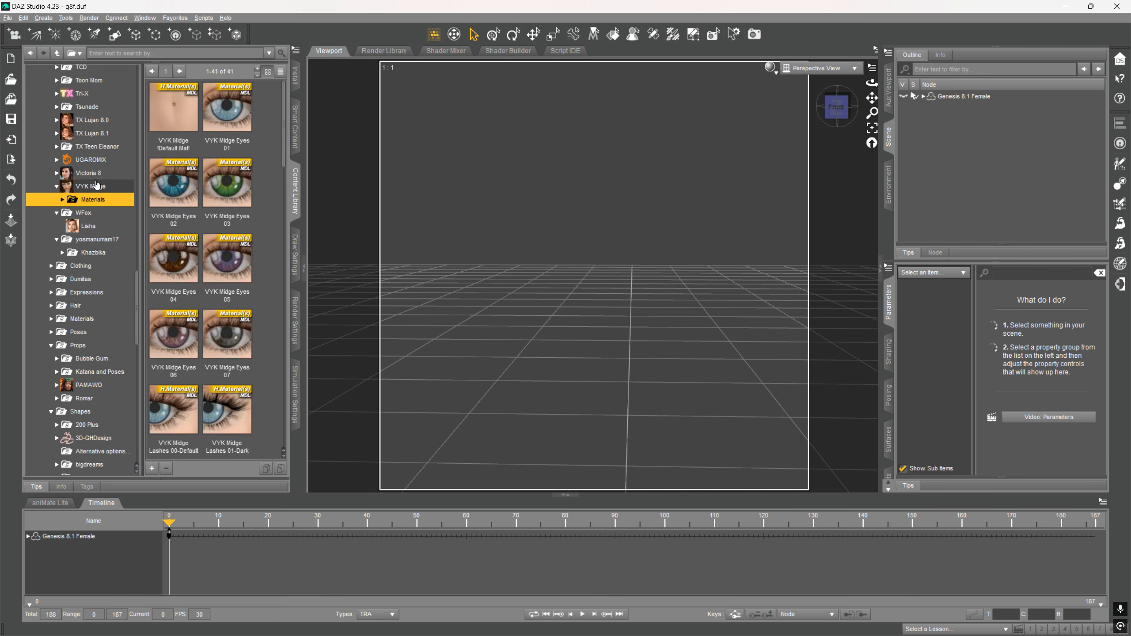
# Expand the Victoria 8 and UGAROMIX folders and check the Dolores, Doris and TX Lujan 8.1 content.
pyautogui.doubleClick(95, 173)
pyautogui.doubleClick(94, 160)
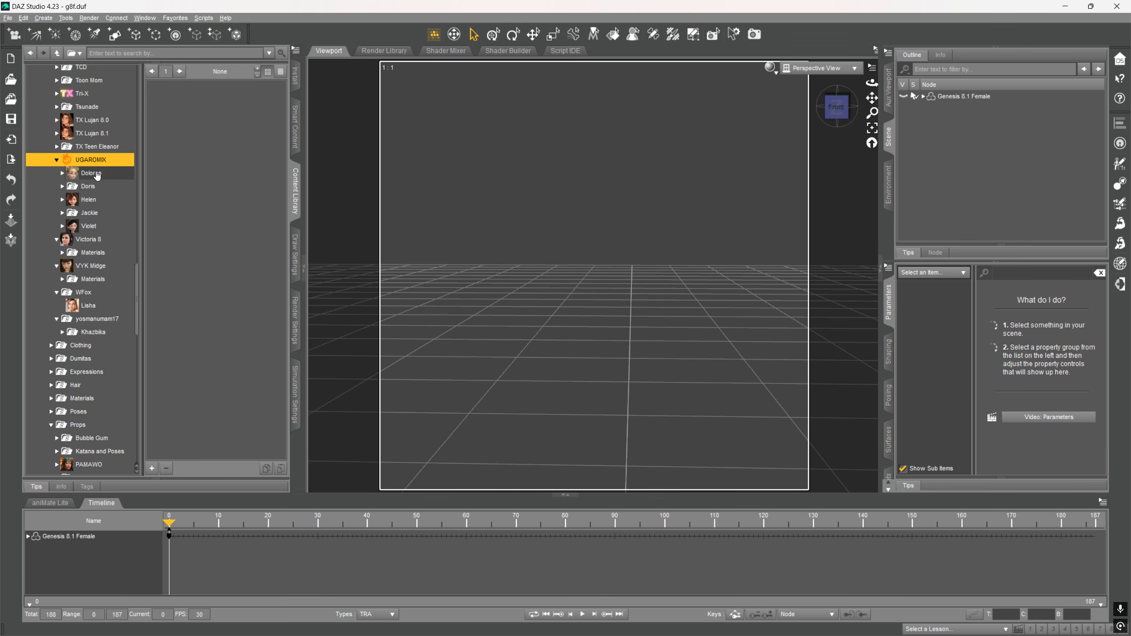
pyautogui.click(94, 187)
pyautogui.click(92, 173)
pyautogui.click(105, 134)
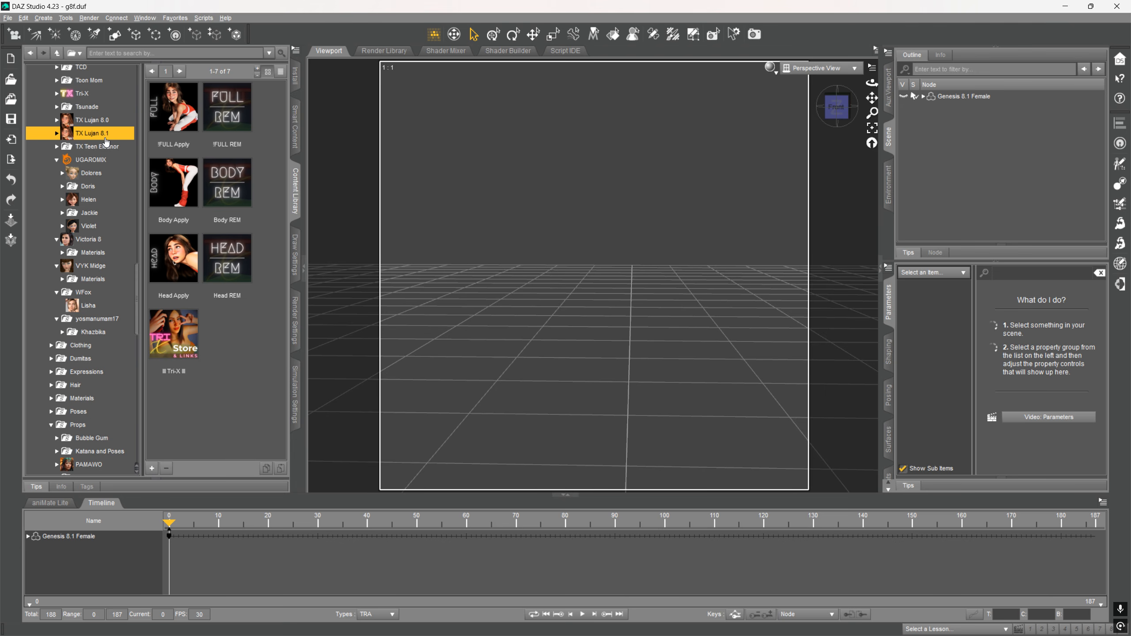
pyautogui.scroll(3, 109, 120)
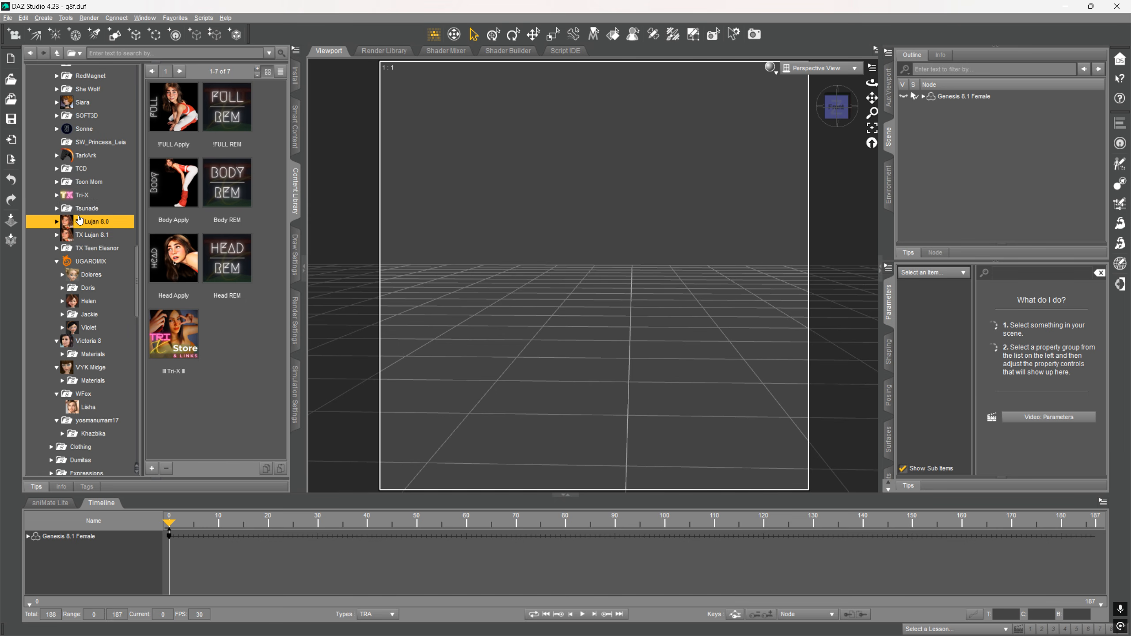
# Examine the character folders from TX Lujan 8.0 up to Sonne, including Tri-X, Toon Mom, TCD and TarkArk.
pyautogui.doubleClick(79, 222)
pyautogui.click(83, 195)
pyautogui.click(76, 183)
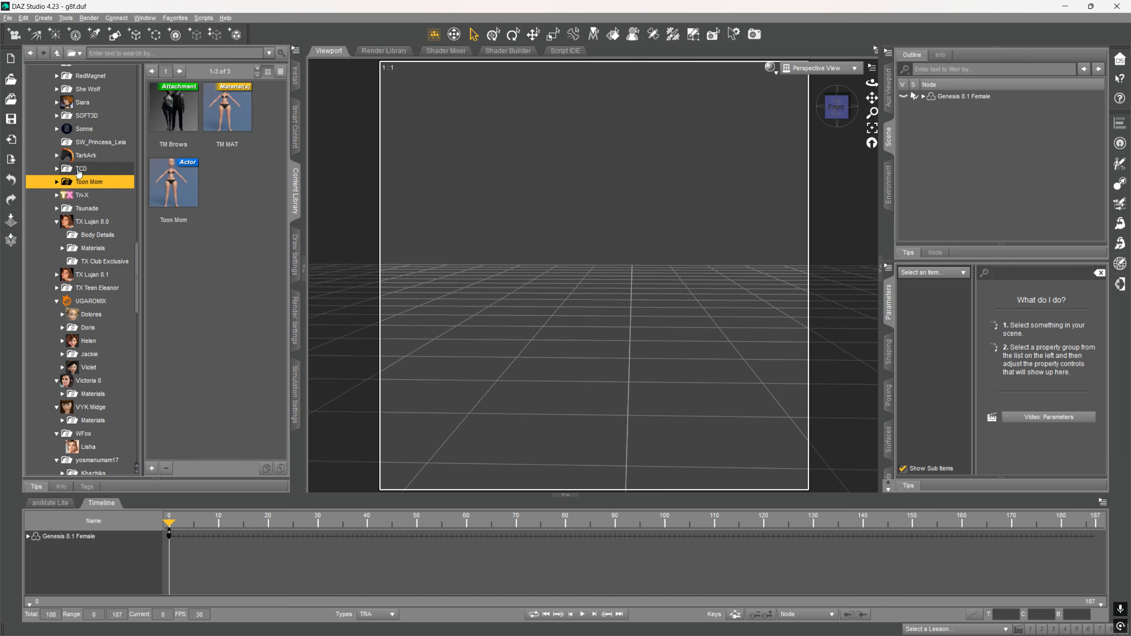
pyautogui.click(77, 169)
pyautogui.click(77, 156)
pyautogui.click(77, 169)
pyautogui.click(77, 180)
pyautogui.click(78, 156)
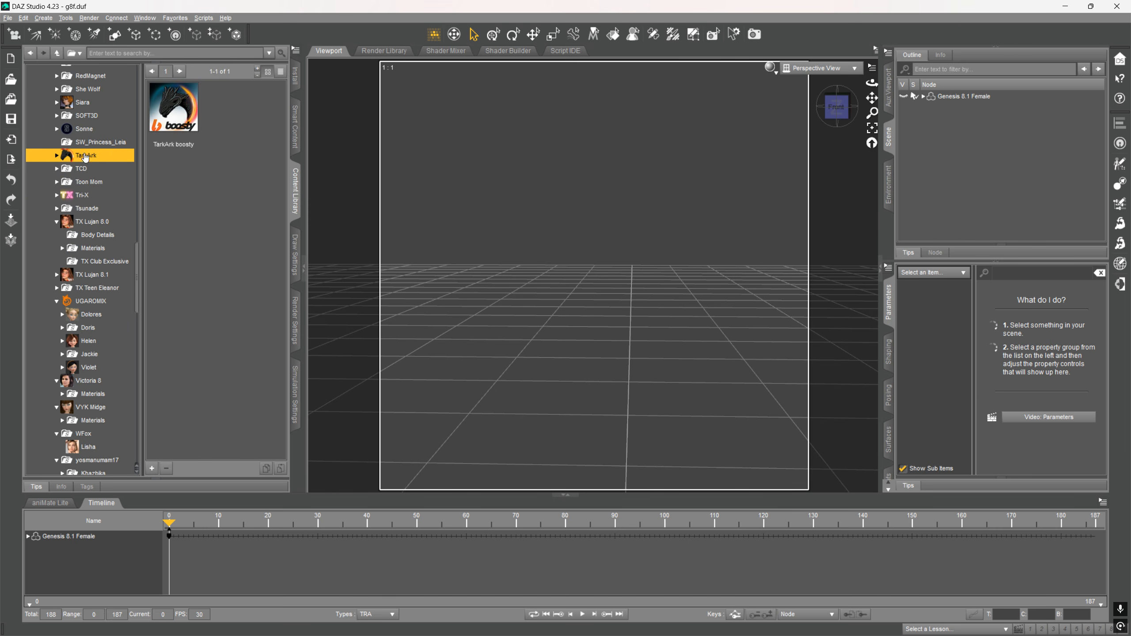
pyautogui.click(78, 142)
pyautogui.click(78, 129)
pyautogui.scroll(2, 81, 182)
pyautogui.scroll(1, 81, 184)
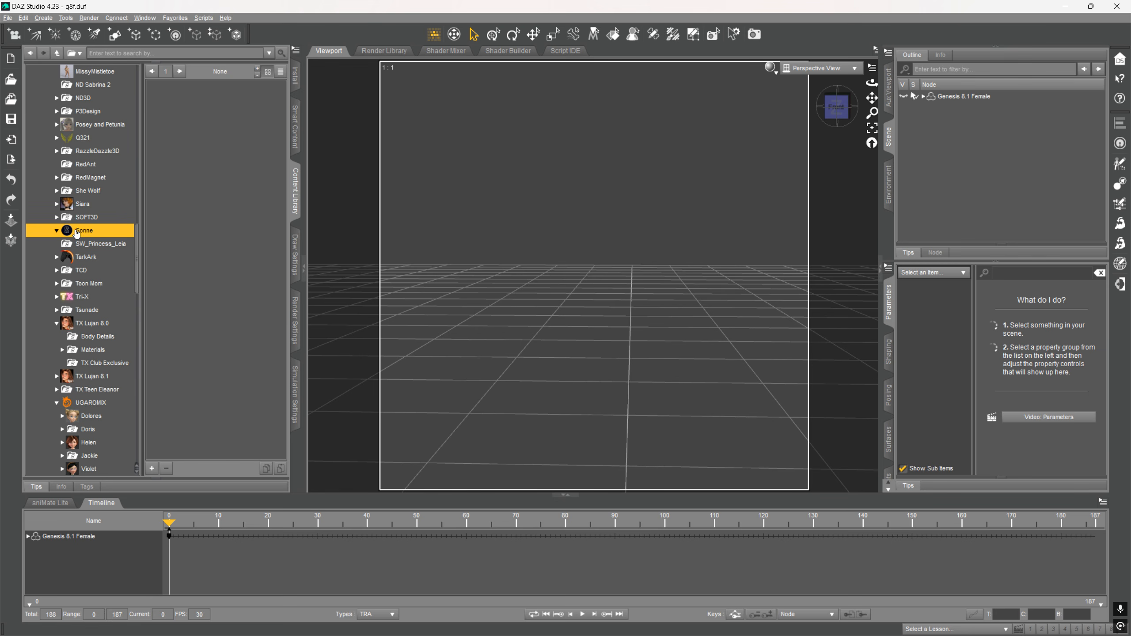
# Expand the Sonne, SOFT3D, Siara, She Wolf and RedMagnet character folders to inspect their contents.
pyautogui.doubleClick(79, 230)
pyautogui.click(91, 245)
pyautogui.doubleClick(95, 218)
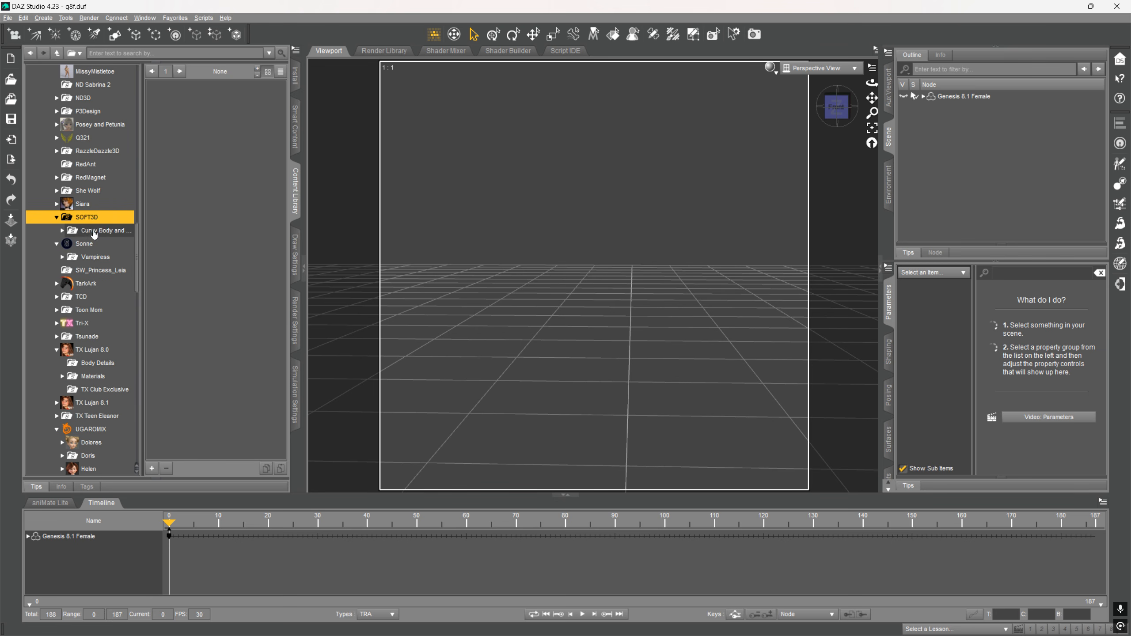
pyautogui.click(94, 230)
pyautogui.doubleClick(90, 205)
pyautogui.doubleClick(93, 193)
pyautogui.doubleClick(91, 177)
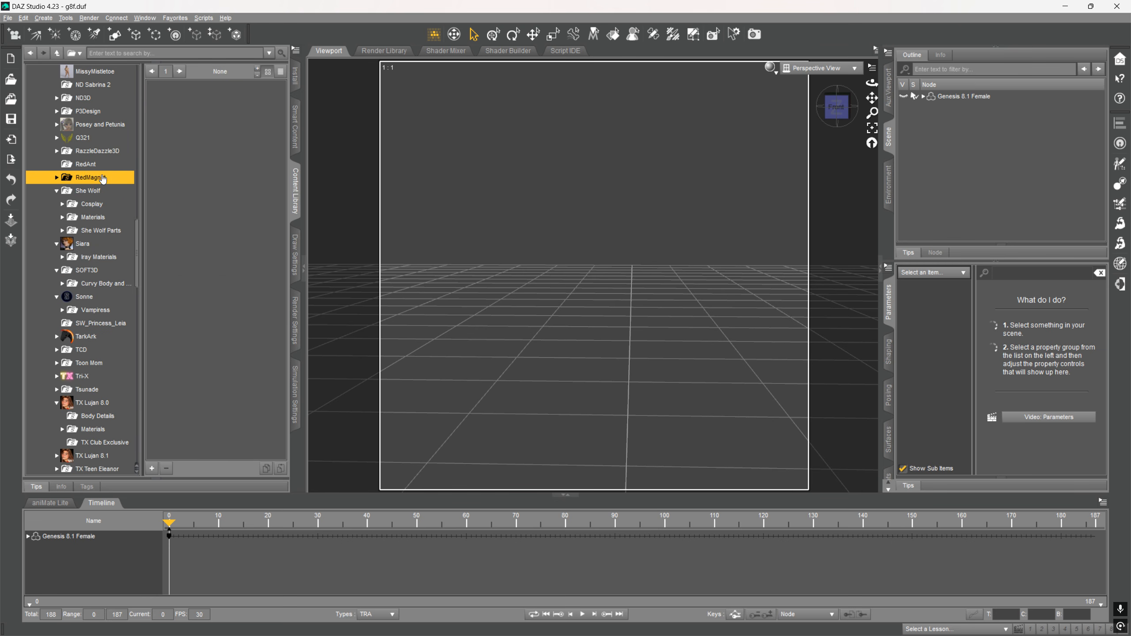
pyautogui.click(103, 191)
pyautogui.click(91, 177)
# Try to apply the RedAnt G8F Casey Reed V2 shaping preset from the RedAnt character folder to the scene.
pyautogui.click(101, 165)
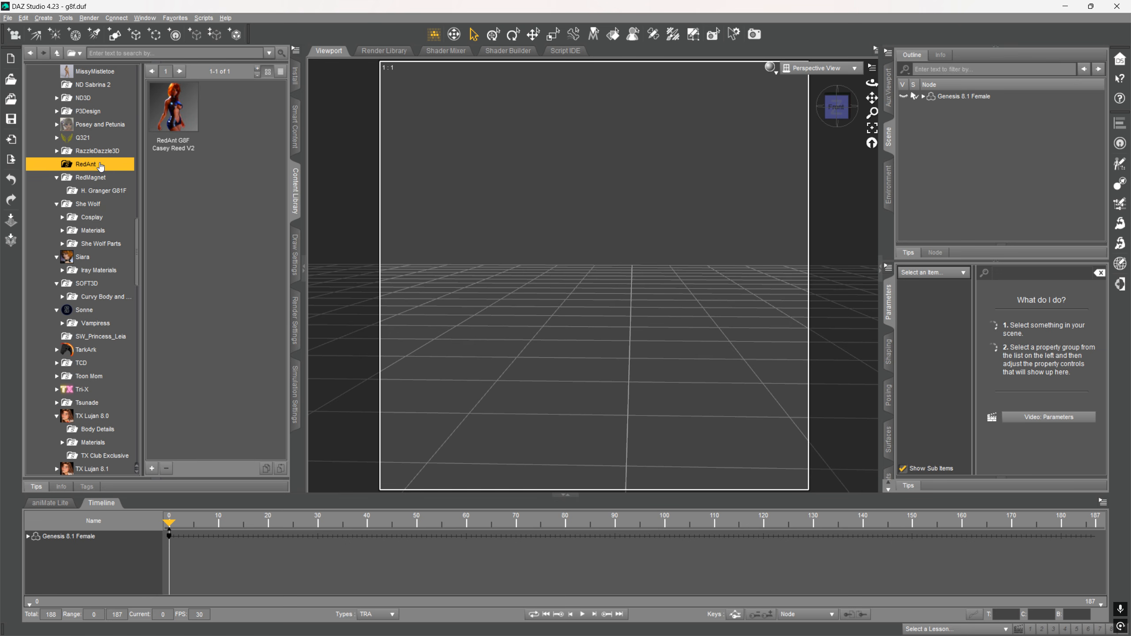
pyautogui.moveTo(162, 158)
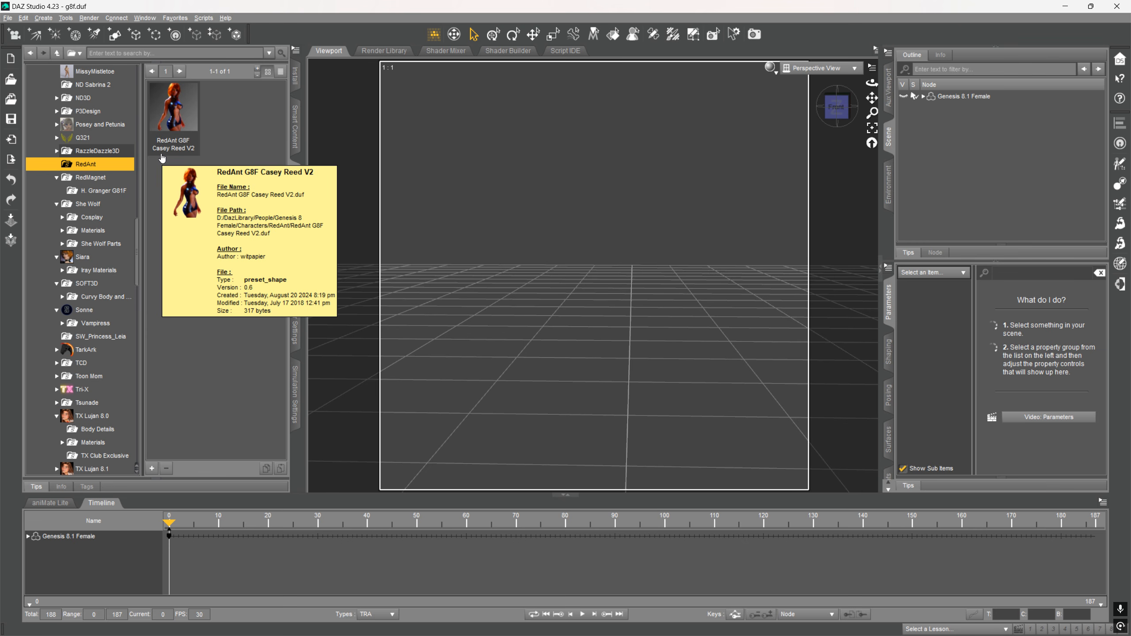
pyautogui.rightClick(575, 158)
pyautogui.moveTo(557, 215); pyautogui.dragTo(558, 256, button='middle')
pyautogui.moveTo(177, 108); pyautogui.dragTo(435, 163)
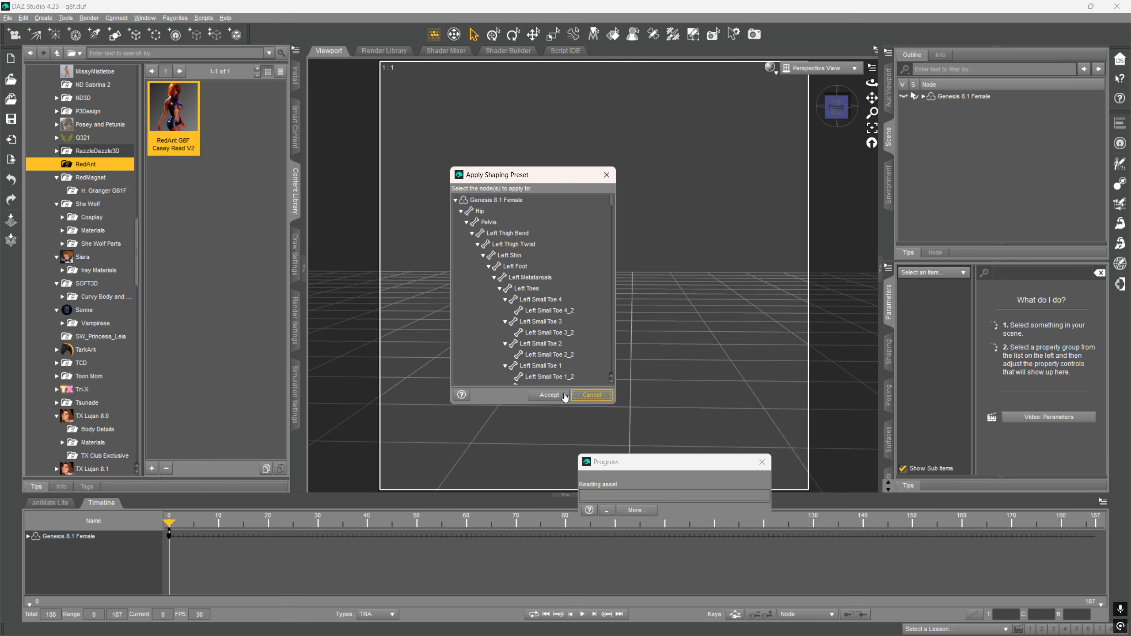
pyautogui.click(549, 395)
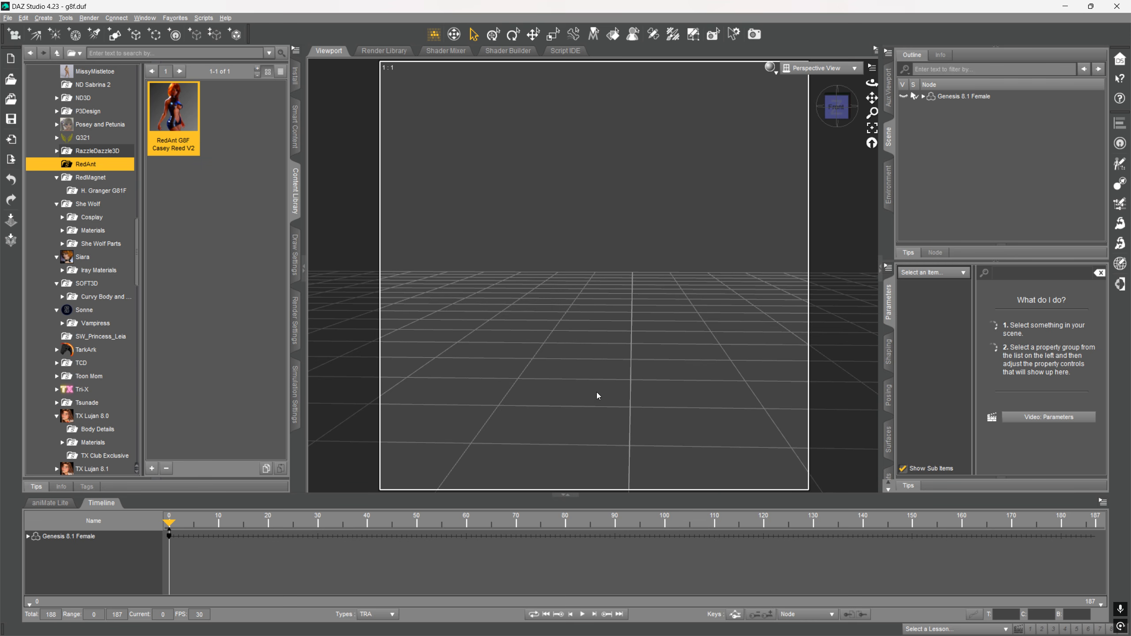
# Load the Genesis 8.1 Basic Female actor from the Genesis 8 Female folder under People in My DAZ 3D Library.
pyautogui.scroll(15, 108, 192)
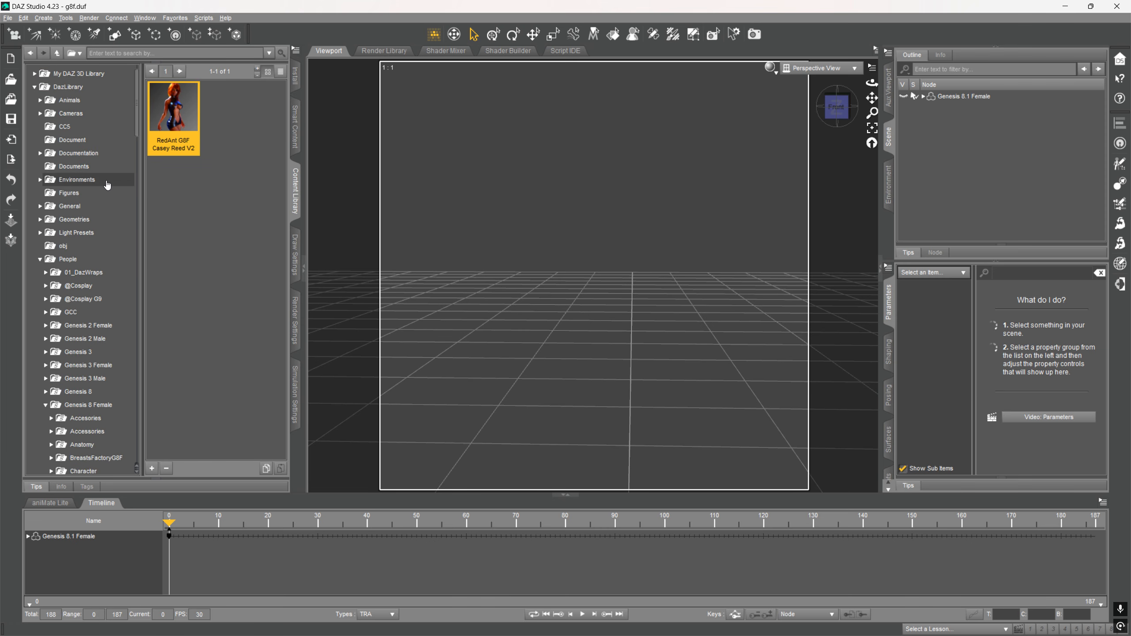
pyautogui.click(93, 97)
pyautogui.doubleClick(68, 190)
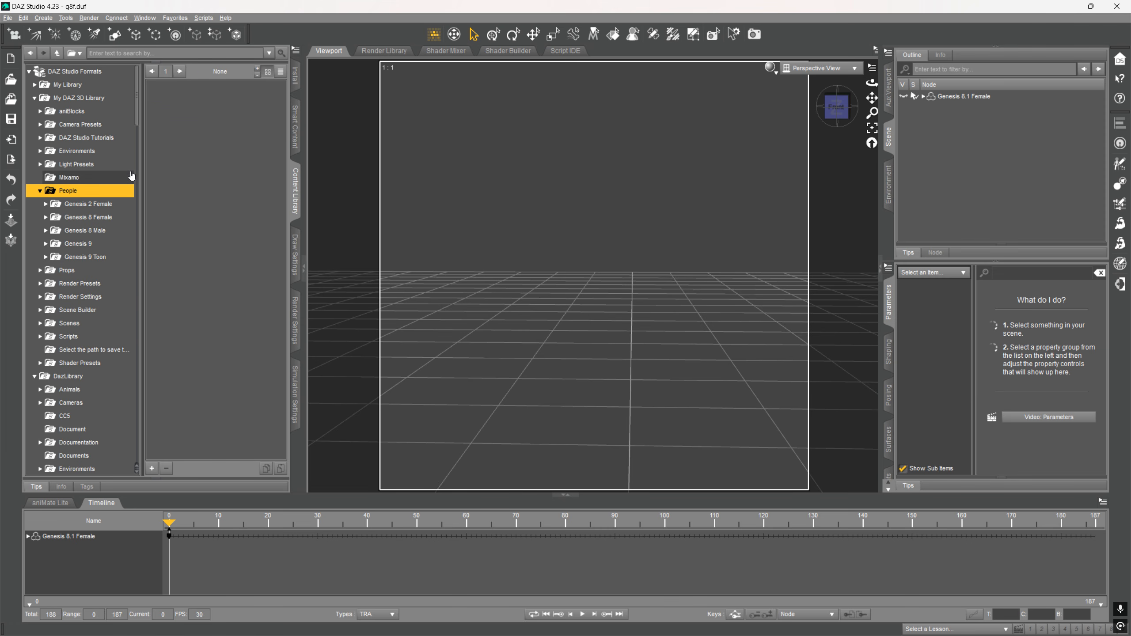
pyautogui.click(80, 245)
pyautogui.click(91, 230)
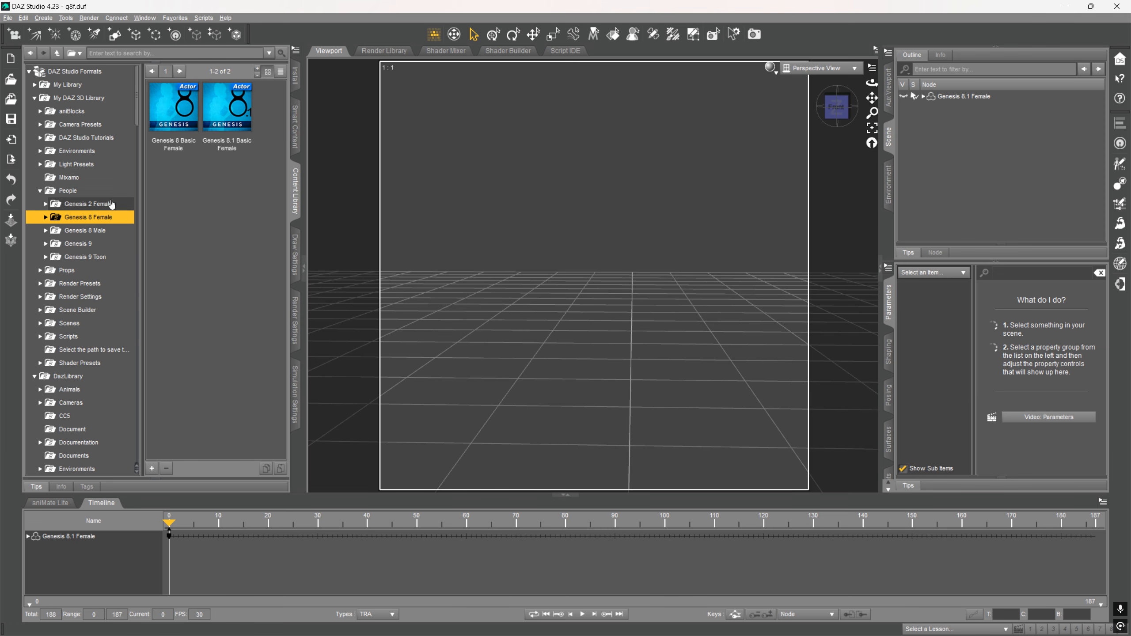
pyautogui.click(85, 243)
pyautogui.click(88, 217)
pyautogui.doubleClick(235, 143)
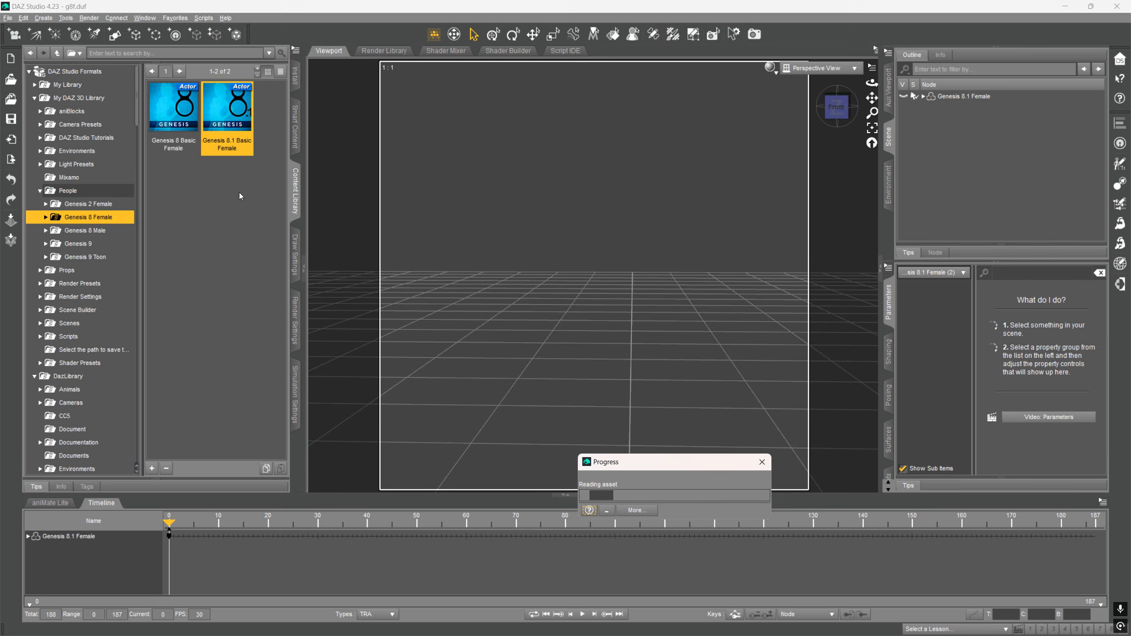
# Switch to Blender to view the Genesis 8.1 Female Mesh head, and return to DAZ Studio.
pyautogui.hotkey('alt', 'Tab')
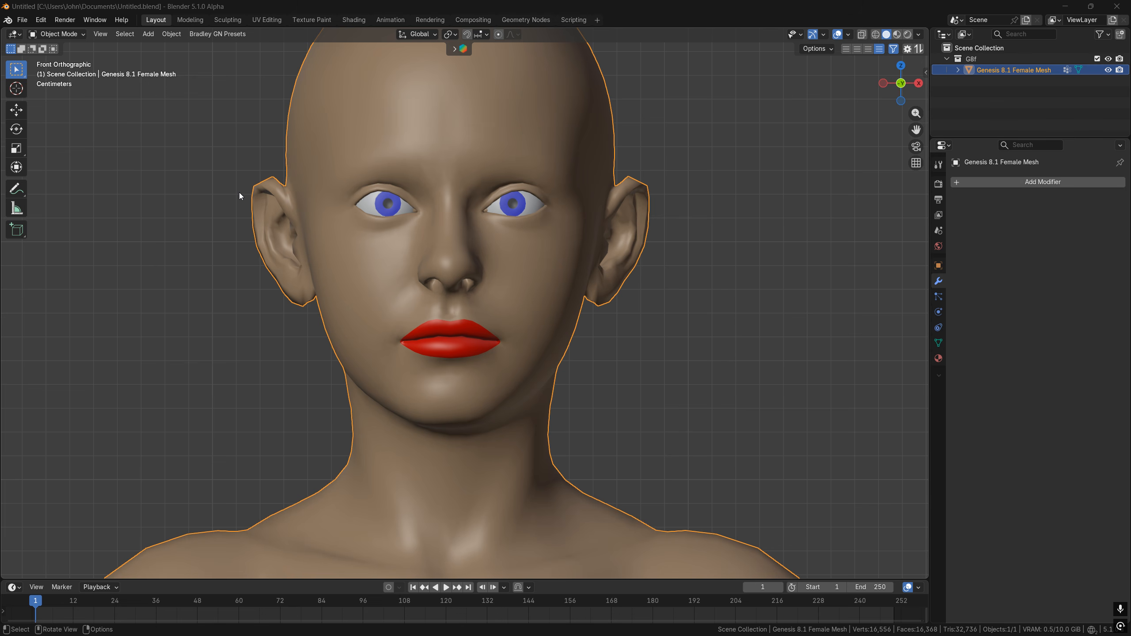
pyautogui.hotkey('alt', 'Tab')
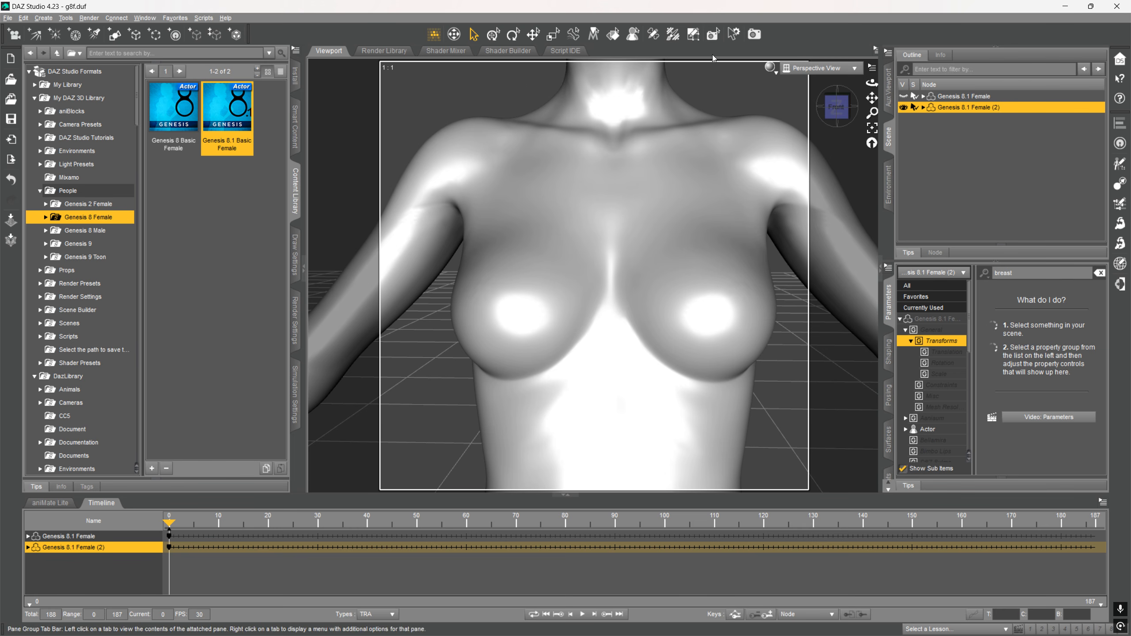
# Zero the whole Genesis 8.1 Female (2) figure, choosing Zero instead of Restore.
pyautogui.moveTo(871, 97)
pyautogui.mouseDown()
pyautogui.moveTo(871, 82)
pyautogui.moveTo(867, 106)
pyautogui.mouseUp()
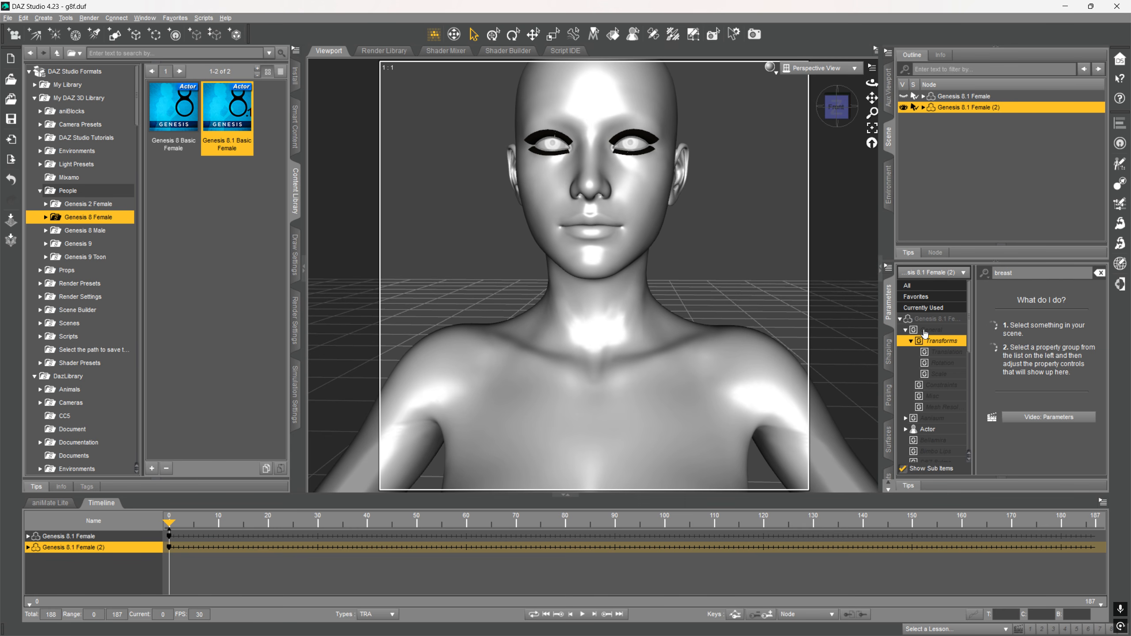
pyautogui.click(936, 322)
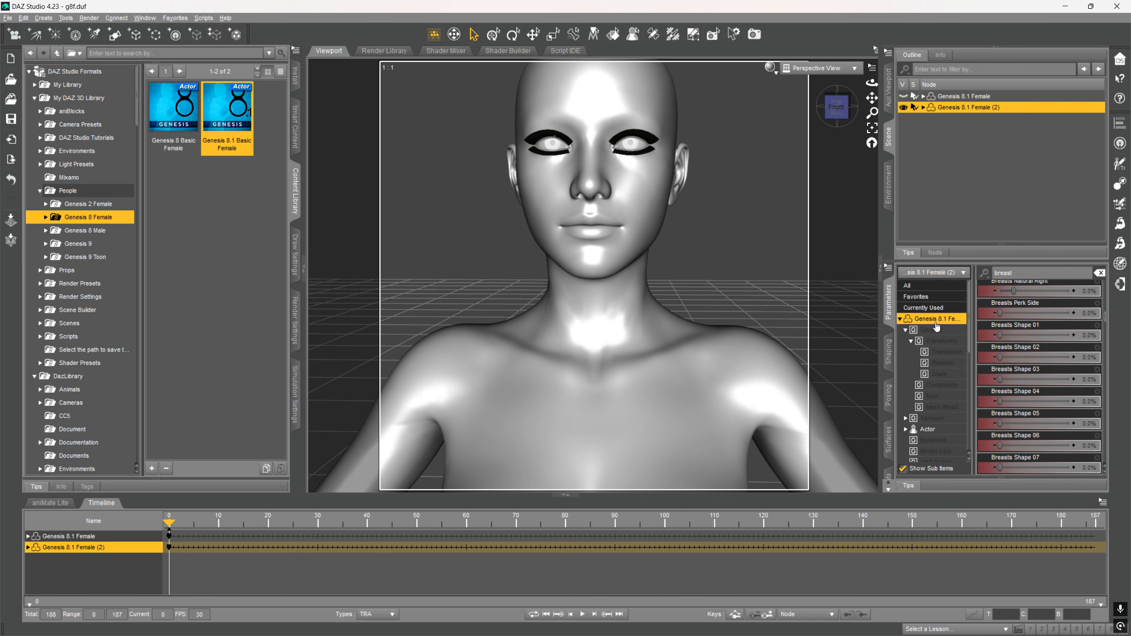
pyautogui.click(887, 267)
pyautogui.moveTo(935, 335)
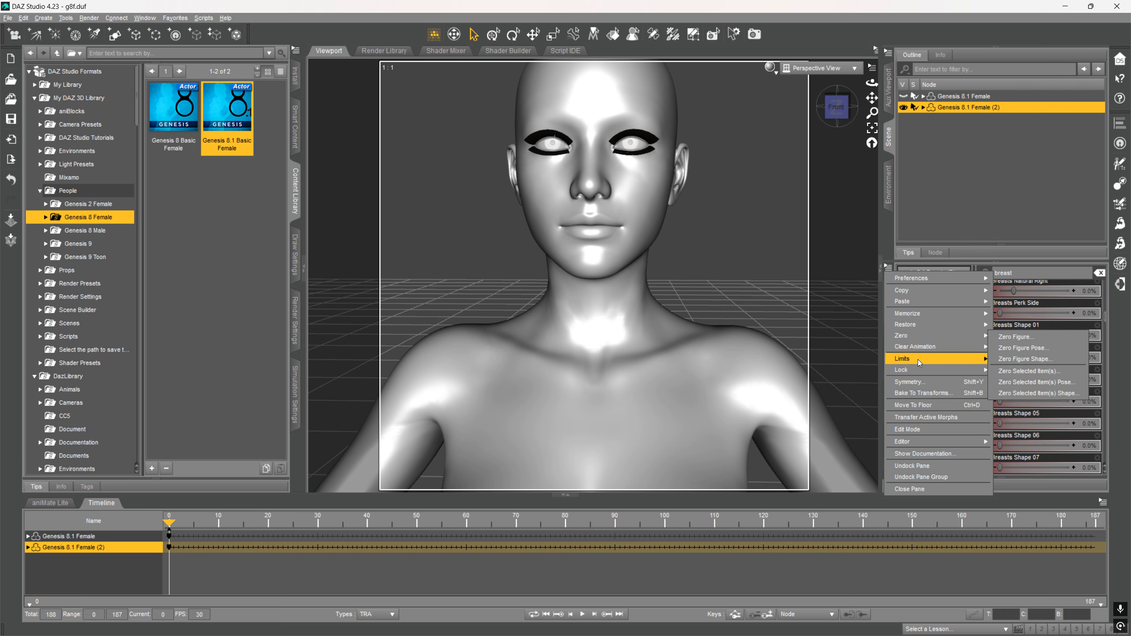
pyautogui.click(1018, 337)
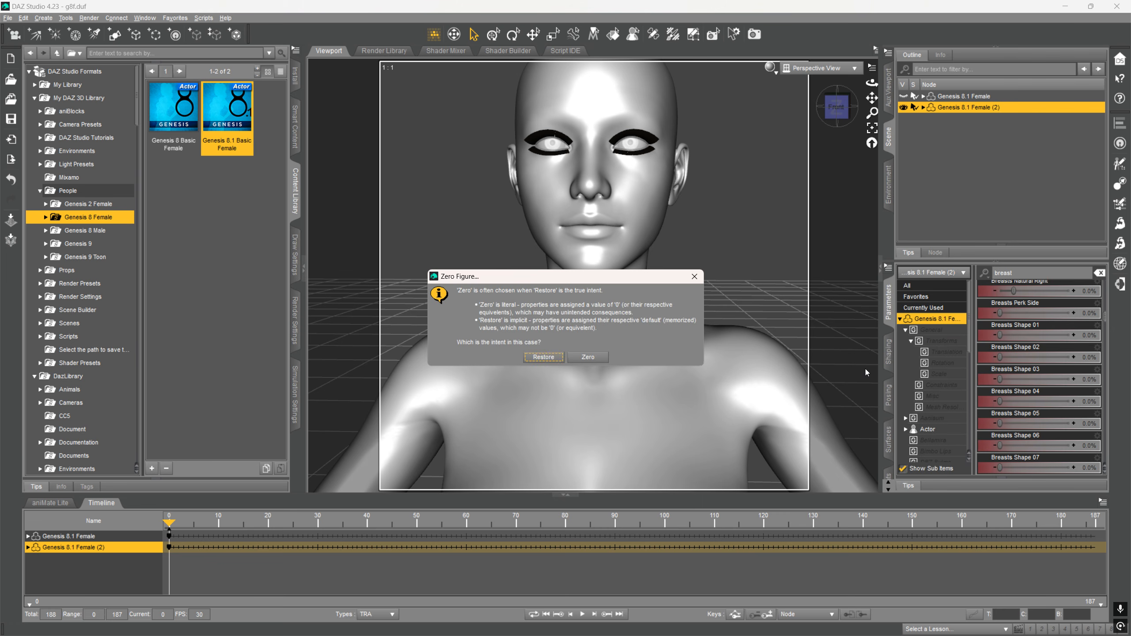
pyautogui.click(589, 362)
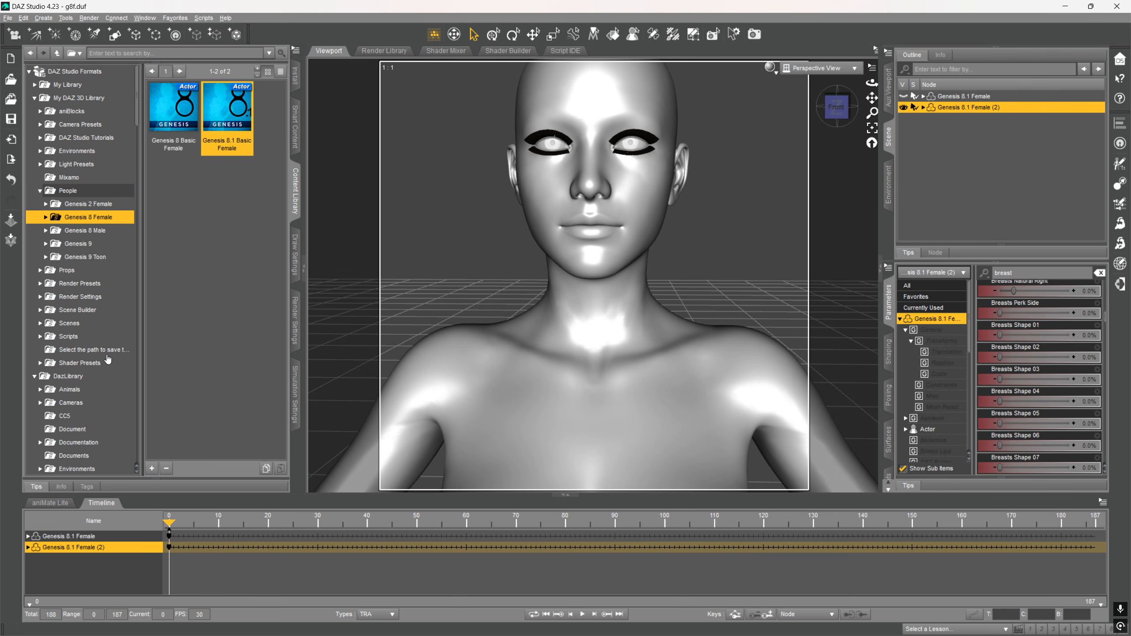
# Apply the RedAnt G8F Casey Reed V2 shaping preset from the DazLibrary RedAnt folder to Genesis 8.1 Female (2).
pyautogui.click(91, 101)
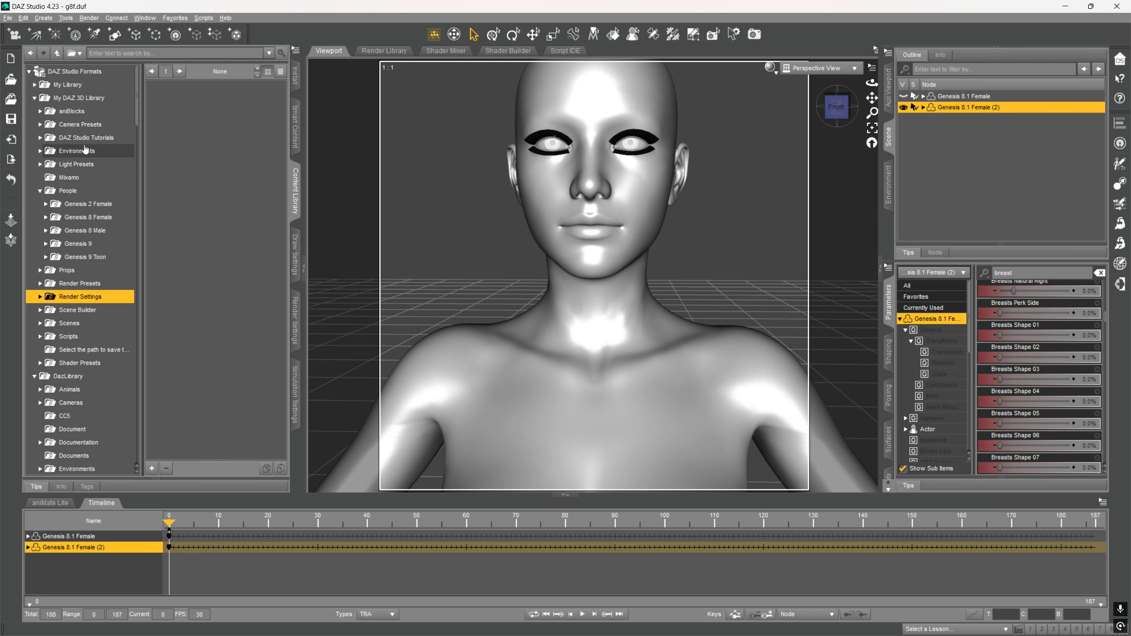
pyautogui.scroll(-15, 91, 308)
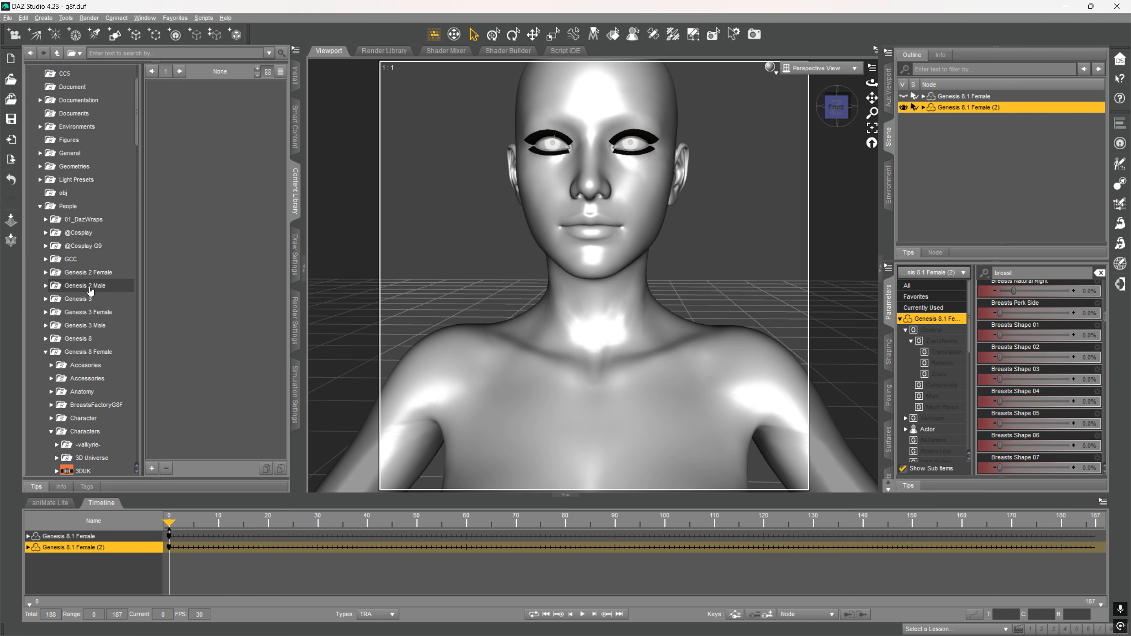
pyautogui.scroll(-10, 90, 317)
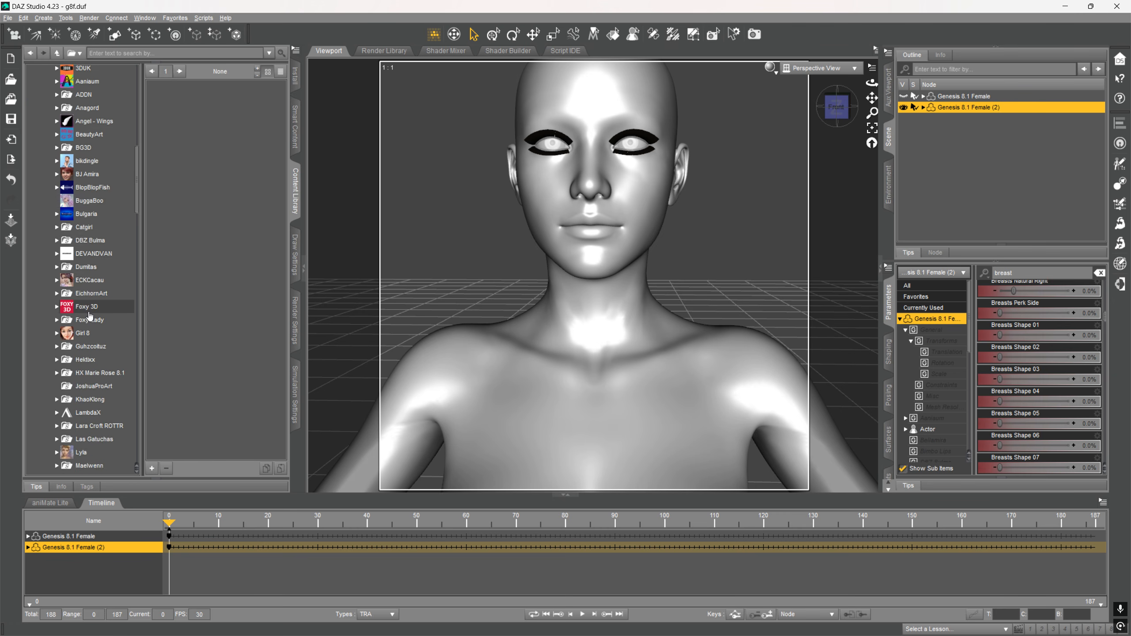
pyautogui.scroll(10, 89, 318)
pyautogui.scroll(-15, 89, 318)
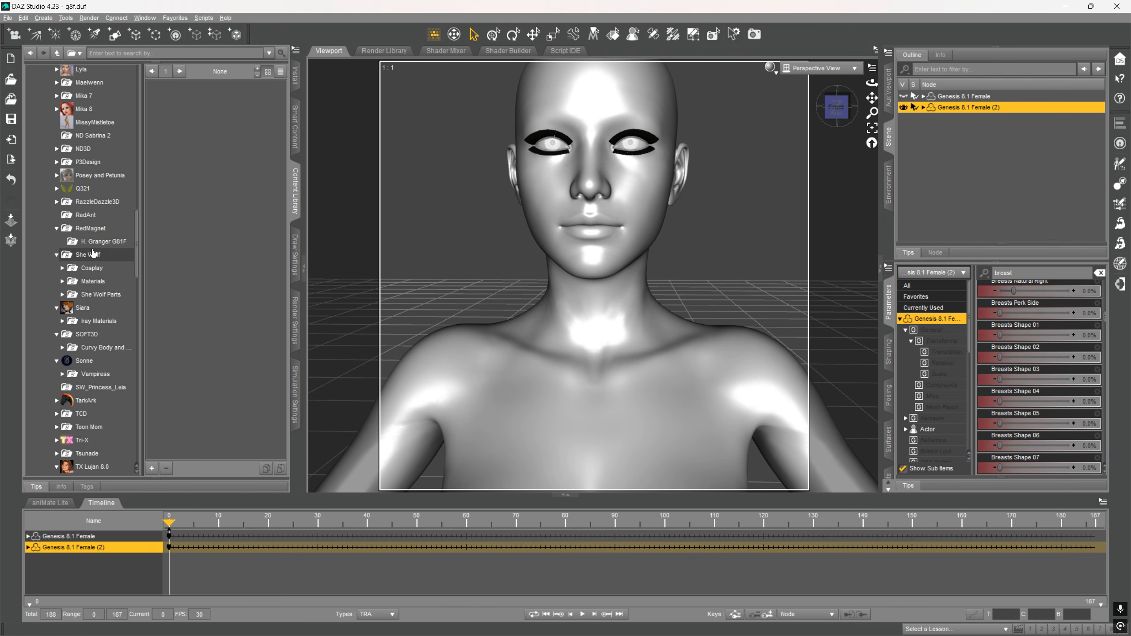
pyautogui.click(95, 241)
pyautogui.click(93, 216)
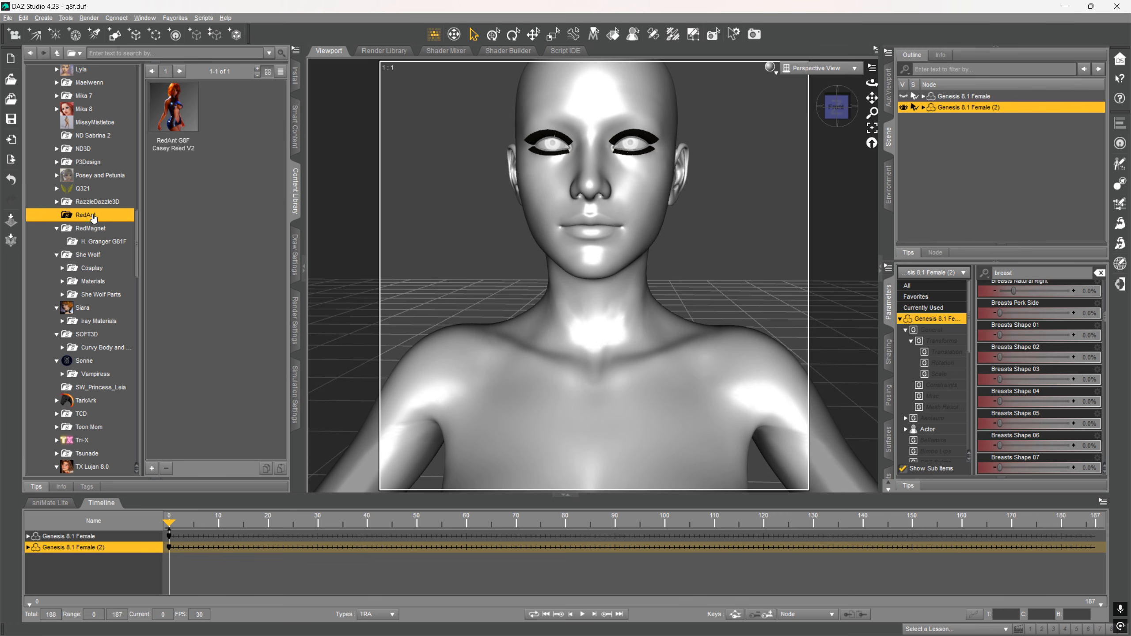
pyautogui.click(176, 131)
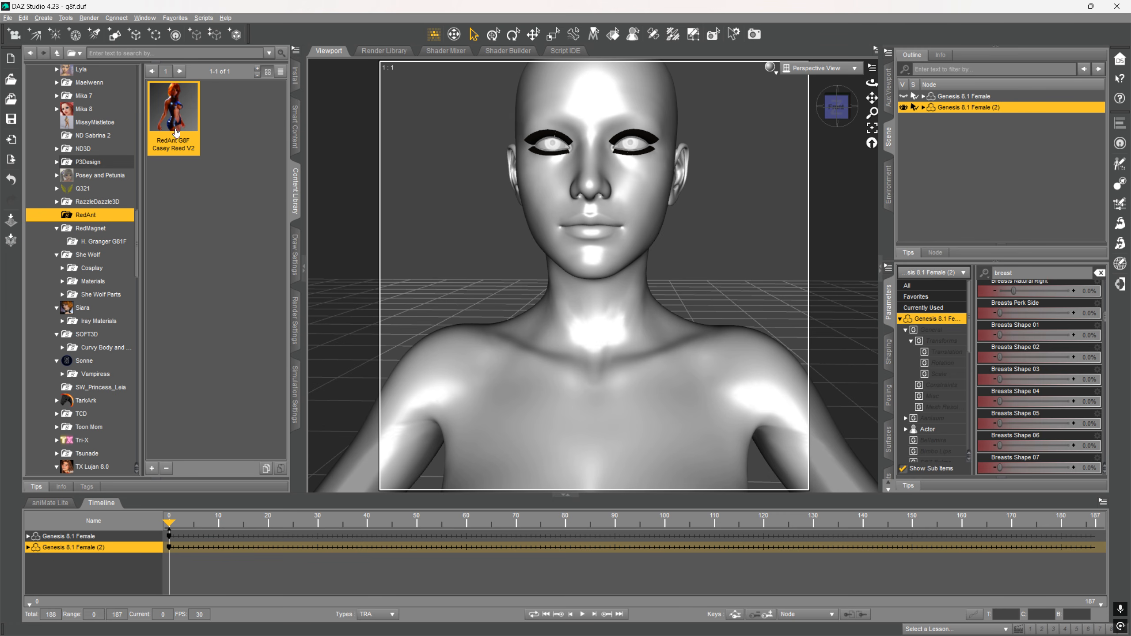
pyautogui.scroll(-5, 597, 227)
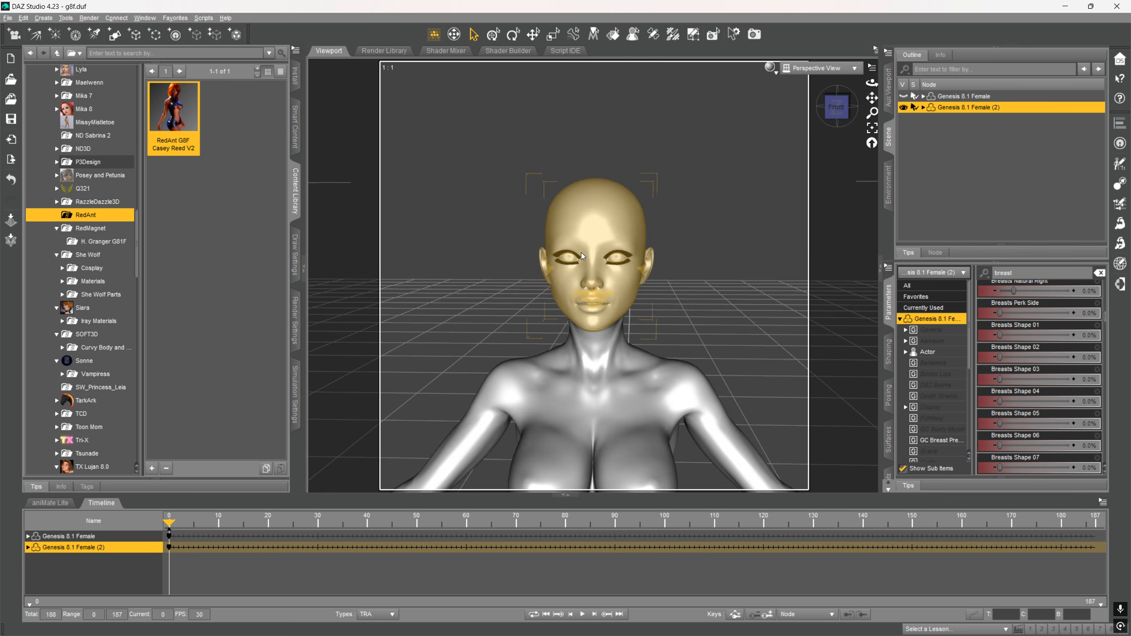
pyautogui.moveTo(871, 97); pyautogui.dragTo(825, 4)
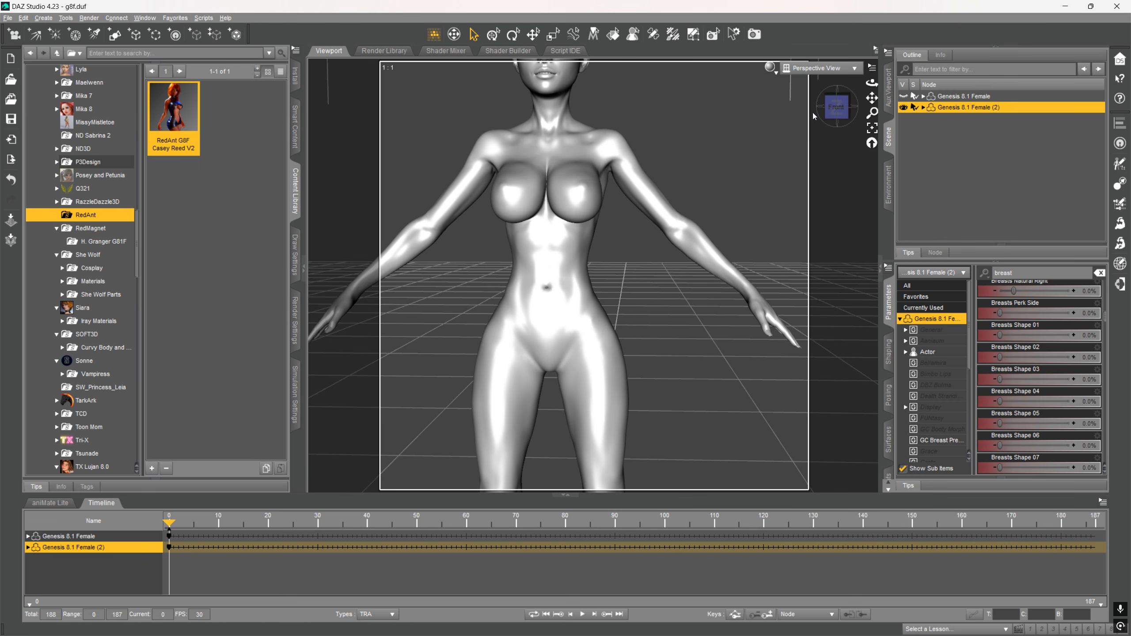
# Undo the Casey Reed V2 shape on Genesis 8.1 Female (2).
pyautogui.click(23, 17)
pyautogui.click(40, 28)
# Check the Posey and Petunia, RazzleDazzle3D and P3Design character folders for usable character presets.
pyautogui.scroll(5, 115, 267)
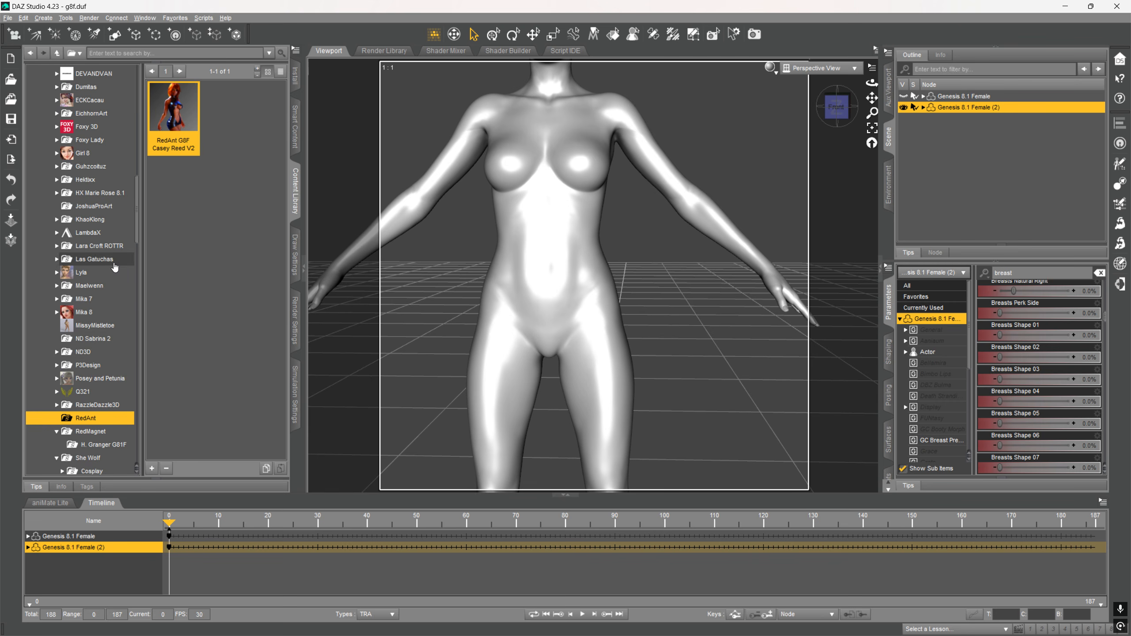
pyautogui.click(88, 382)
pyautogui.click(88, 403)
pyautogui.click(88, 379)
pyautogui.click(88, 365)
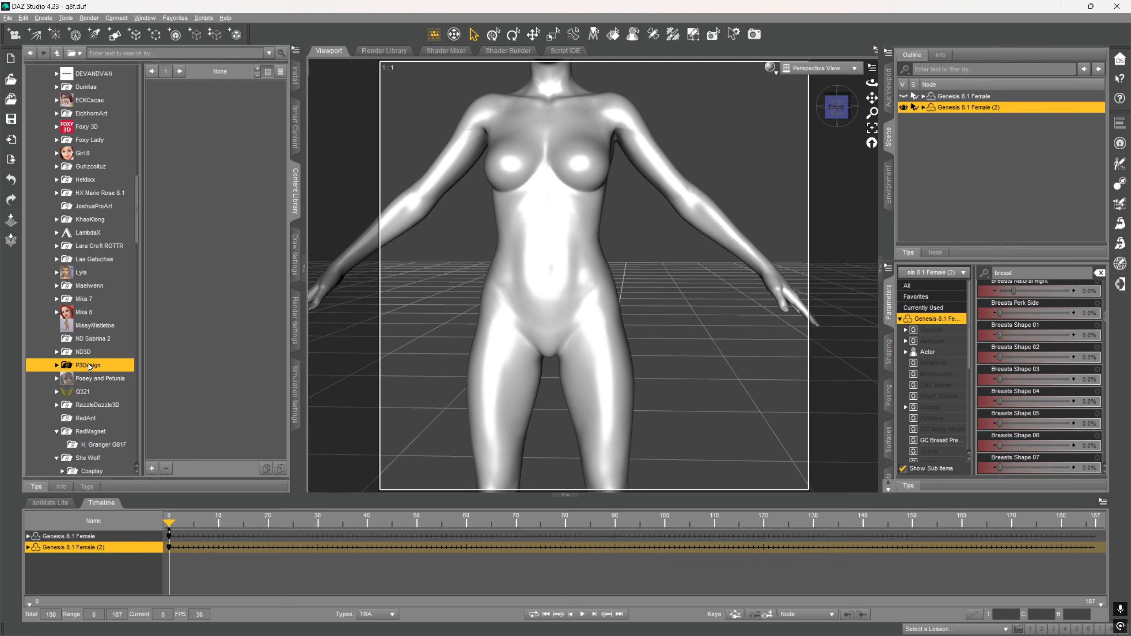
pyautogui.doubleClick(89, 365)
pyautogui.click(86, 380)
# Expand the ND3D folder and check the ND Belle and ND Emilia presets, plus the MissyMistletoe and Mika 8 folders.
pyautogui.doubleClick(87, 353)
pyautogui.click(83, 369)
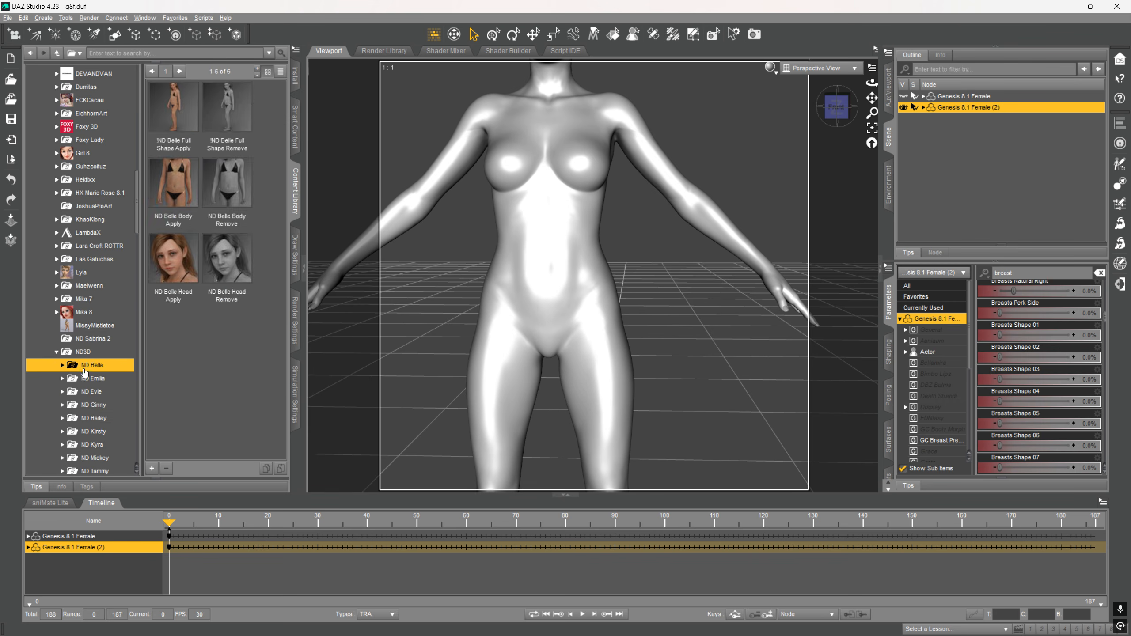
pyautogui.click(92, 378)
pyautogui.click(91, 325)
pyautogui.click(89, 312)
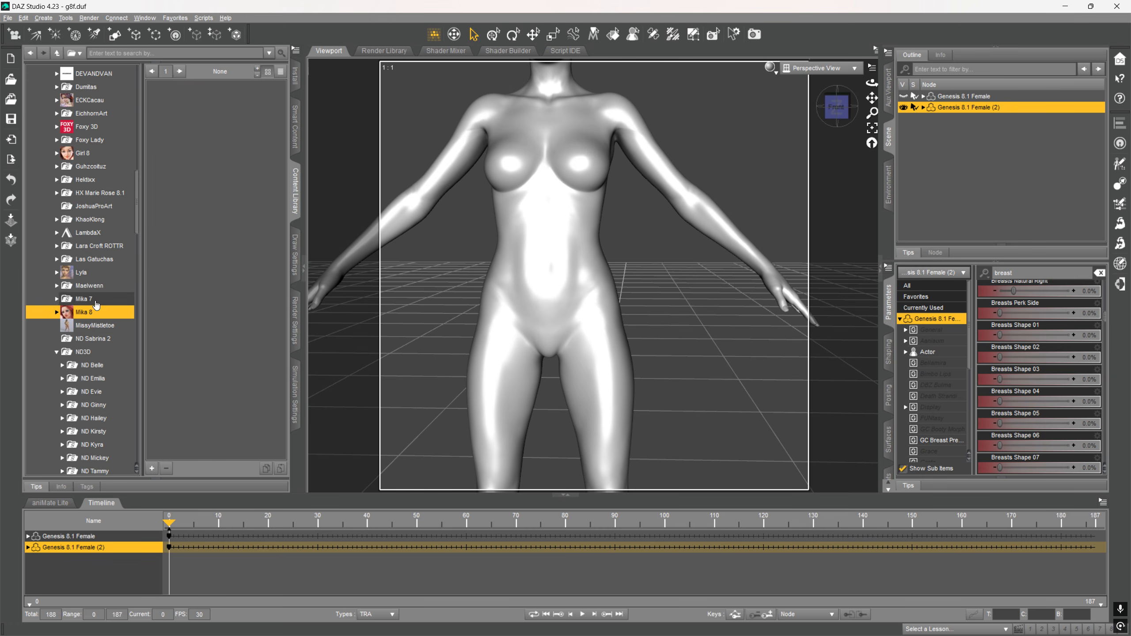
# Expand the Mika 7 and Lyla folders and check their materials along with the Maelwenn folder.
pyautogui.doubleClick(92, 299)
pyautogui.click(89, 286)
pyautogui.doubleClick(83, 272)
pyautogui.click(89, 286)
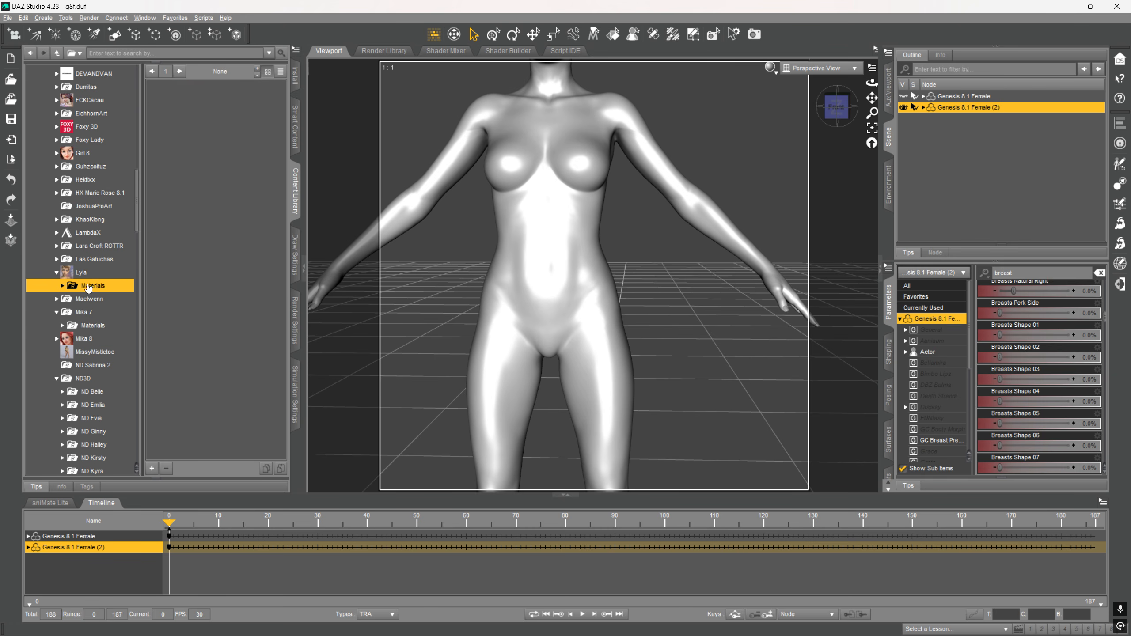
pyautogui.click(88, 261)
# Expand the Lara Croft ROTTR and Las Gatuchas folders and check the content inside them.
pyautogui.doubleClick(95, 249)
pyautogui.click(89, 275)
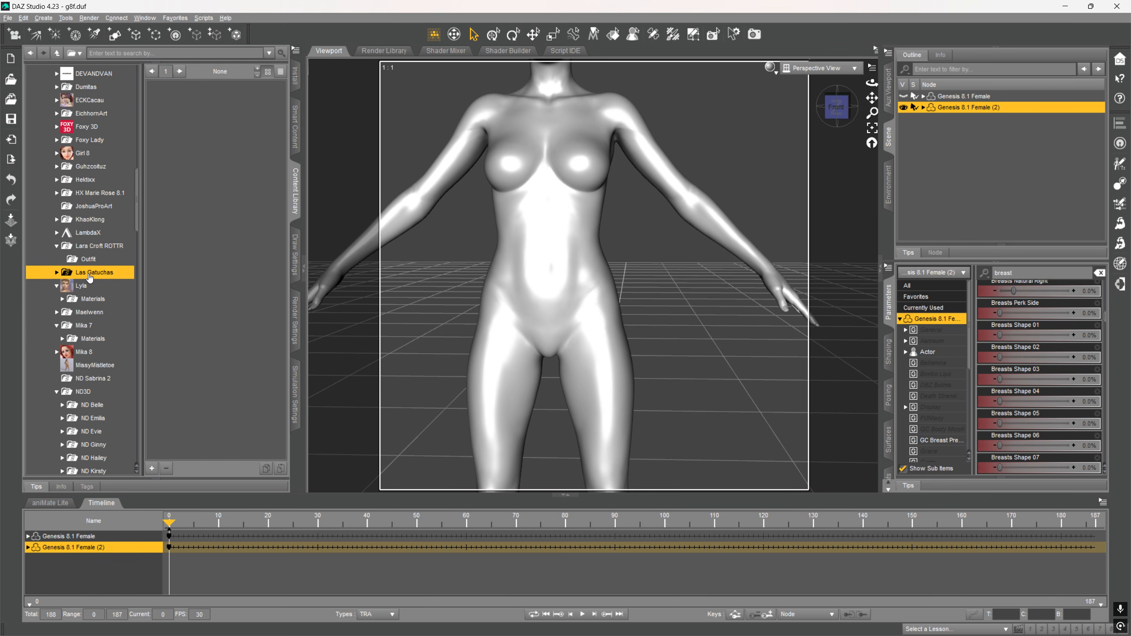
pyautogui.doubleClick(90, 272)
pyautogui.click(89, 285)
pyautogui.click(89, 246)
# Check the KhaoKlong, HX Marie Rose 8.1 and JoshuaProArt character folders for presets.
pyautogui.click(95, 219)
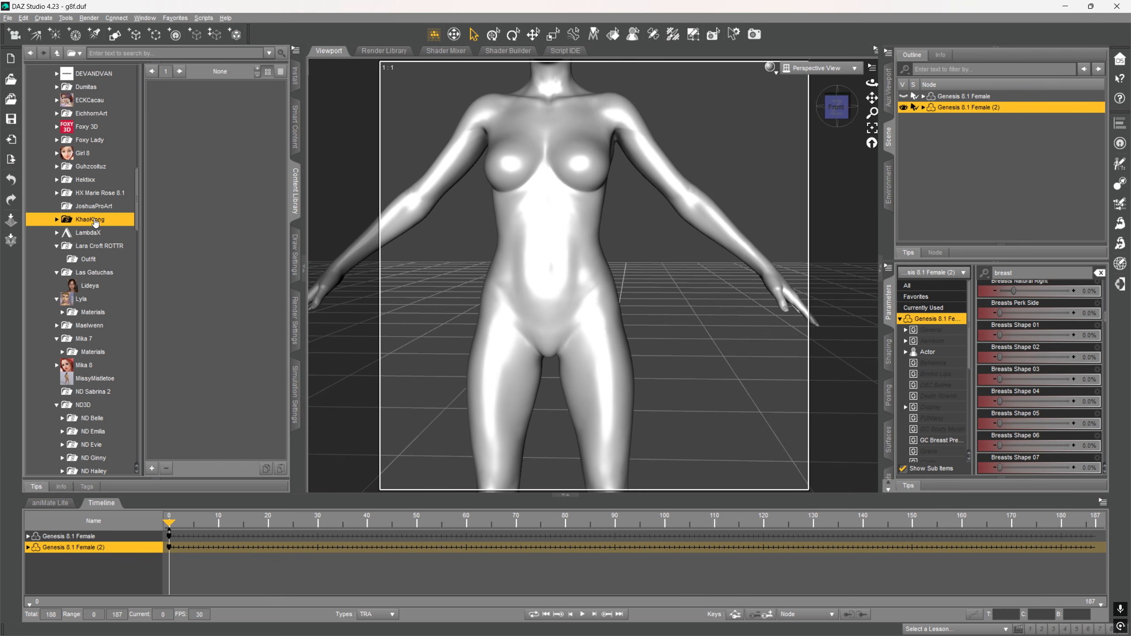
pyautogui.click(94, 206)
pyautogui.click(96, 193)
pyautogui.click(98, 206)
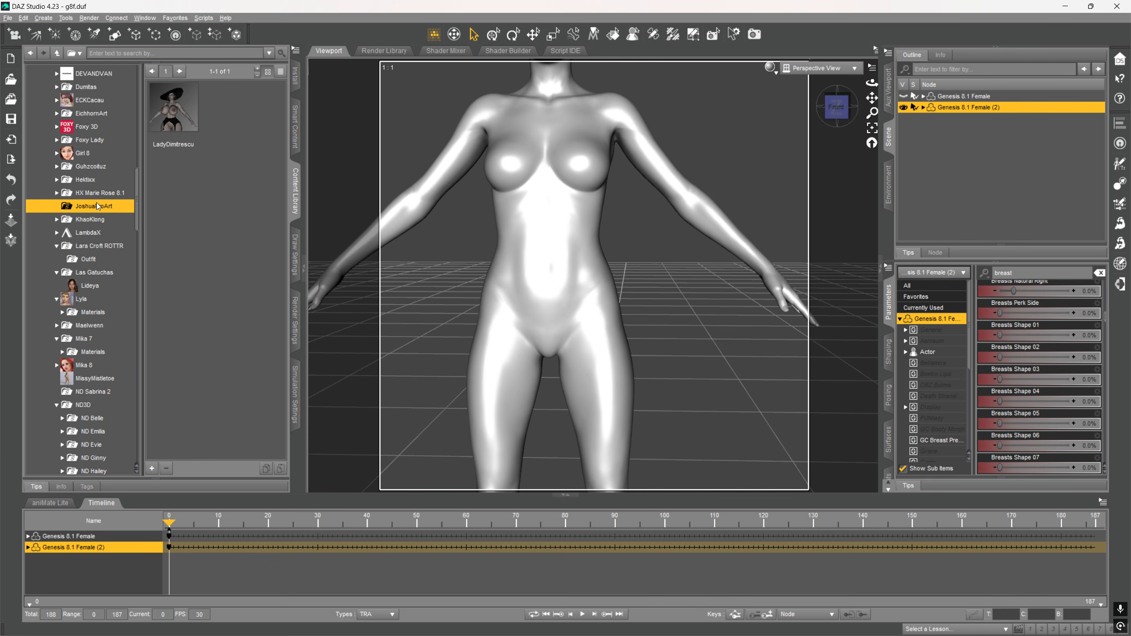
# Expand the Guhzcoituz and Girl 8 folders and inspect their subfolders.
pyautogui.click(104, 179)
pyautogui.doubleClick(105, 167)
pyautogui.click(103, 180)
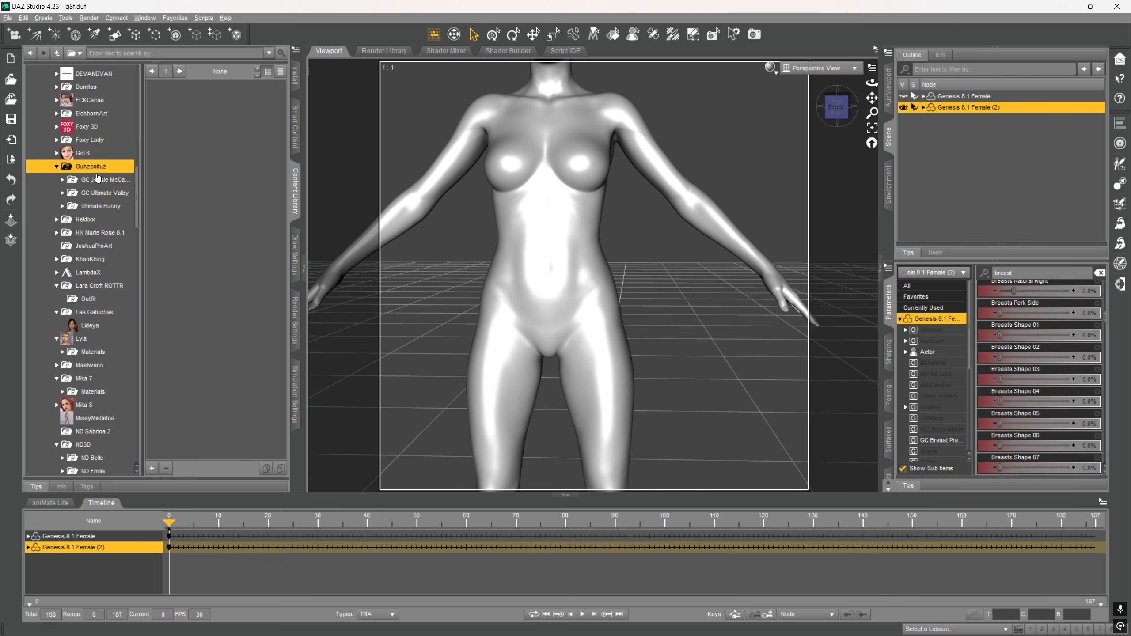
pyautogui.scroll(1, 101, 196)
pyautogui.scroll(2, 100, 194)
pyautogui.doubleClick(75, 258)
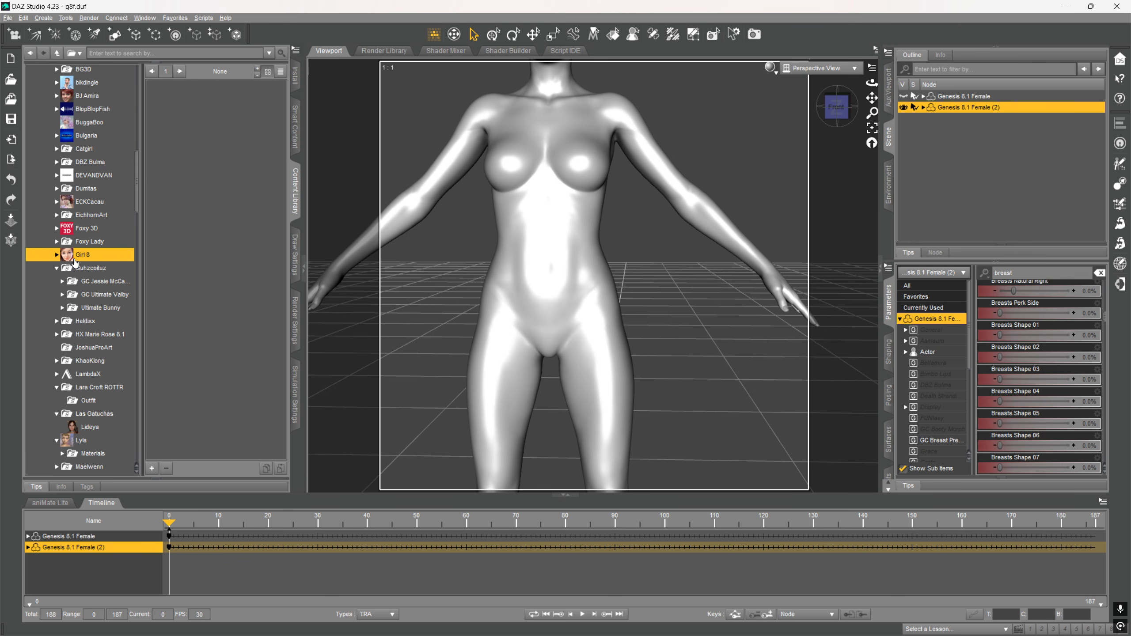
pyautogui.click(74, 269)
# Expand the Foxy Lady and Foxy 3D folders to inspect their subfolders, and check the EichhornArt folder.
pyautogui.doubleClick(82, 241)
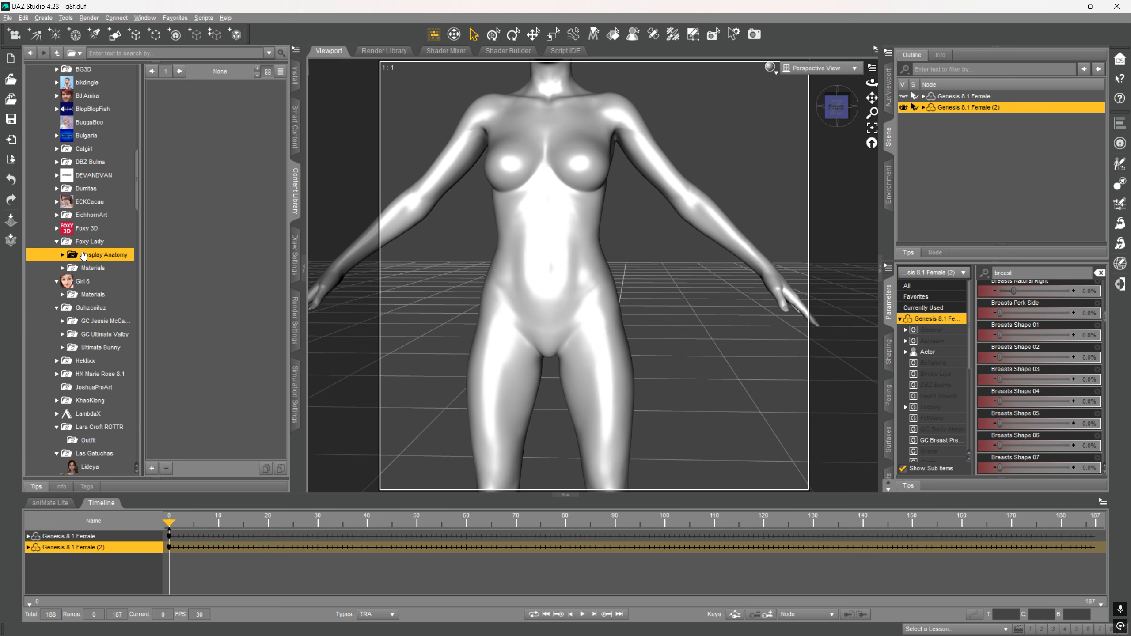
pyautogui.doubleClick(82, 228)
pyautogui.click(81, 240)
pyautogui.click(91, 216)
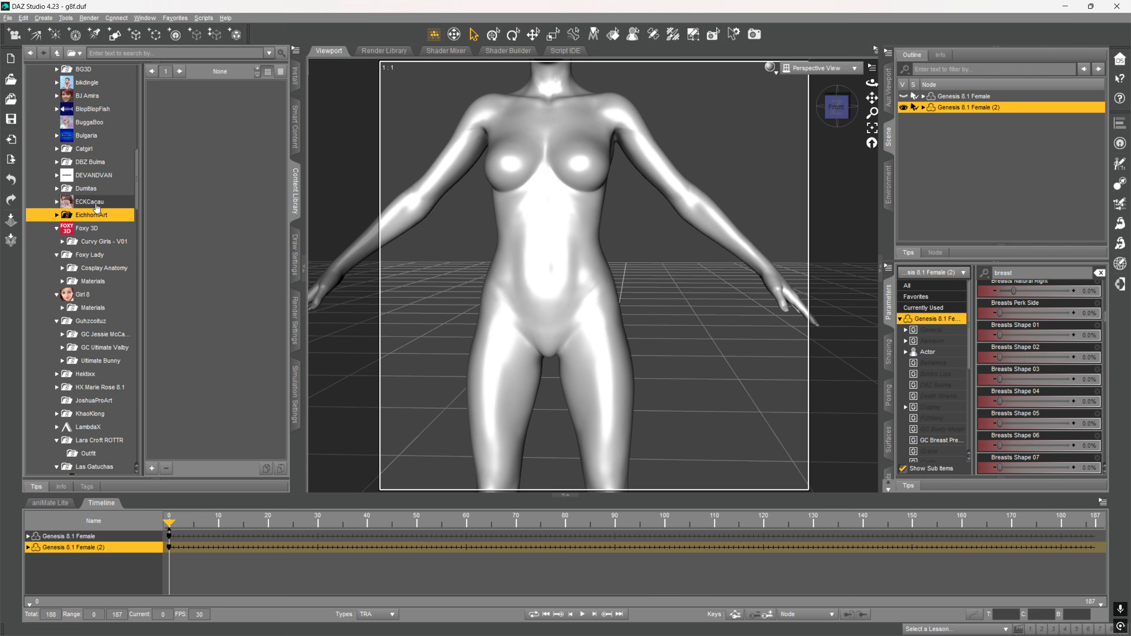
# Expand the ECKCacau and EichhornArt character folders and check the merchant resources subfolder for presets.
pyautogui.doubleClick(91, 203)
pyautogui.click(87, 231)
pyautogui.doubleClick(87, 230)
pyautogui.click(87, 241)
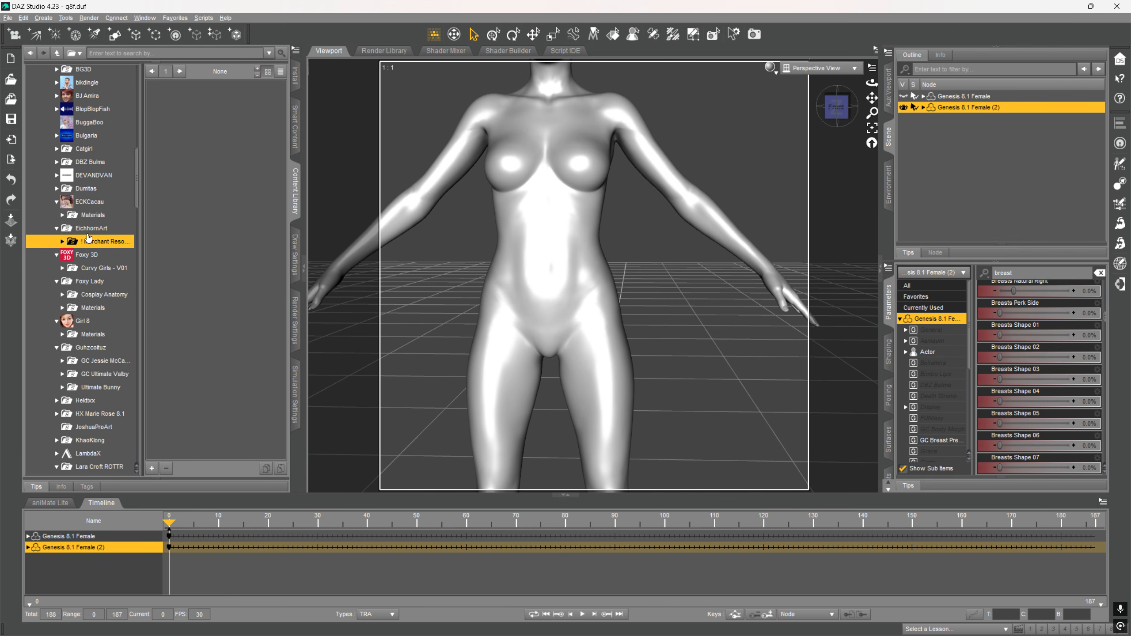
# Expand the Dumitas folder and check its Big Hero 6, Lois, Suicide Squad and Uzaki-Chan subfolders for character presets.
pyautogui.scroll(1, 85, 240)
pyautogui.click(85, 239)
pyautogui.doubleClick(82, 237)
pyautogui.click(84, 265)
pyautogui.click(86, 253)
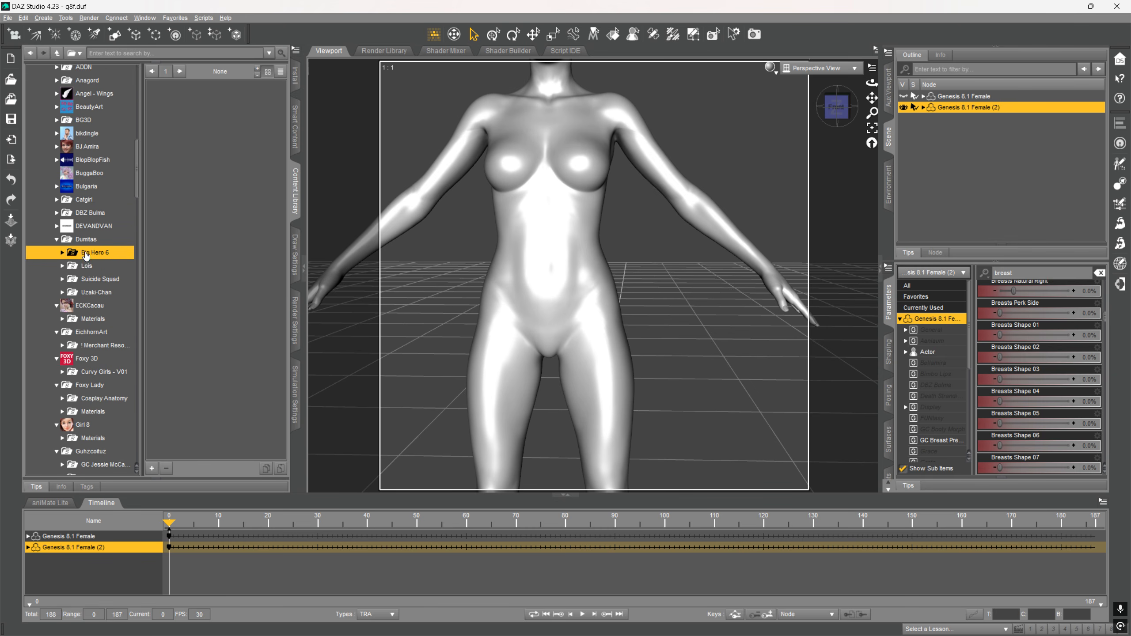
pyautogui.click(86, 279)
pyautogui.click(84, 293)
pyautogui.click(83, 239)
pyautogui.click(85, 279)
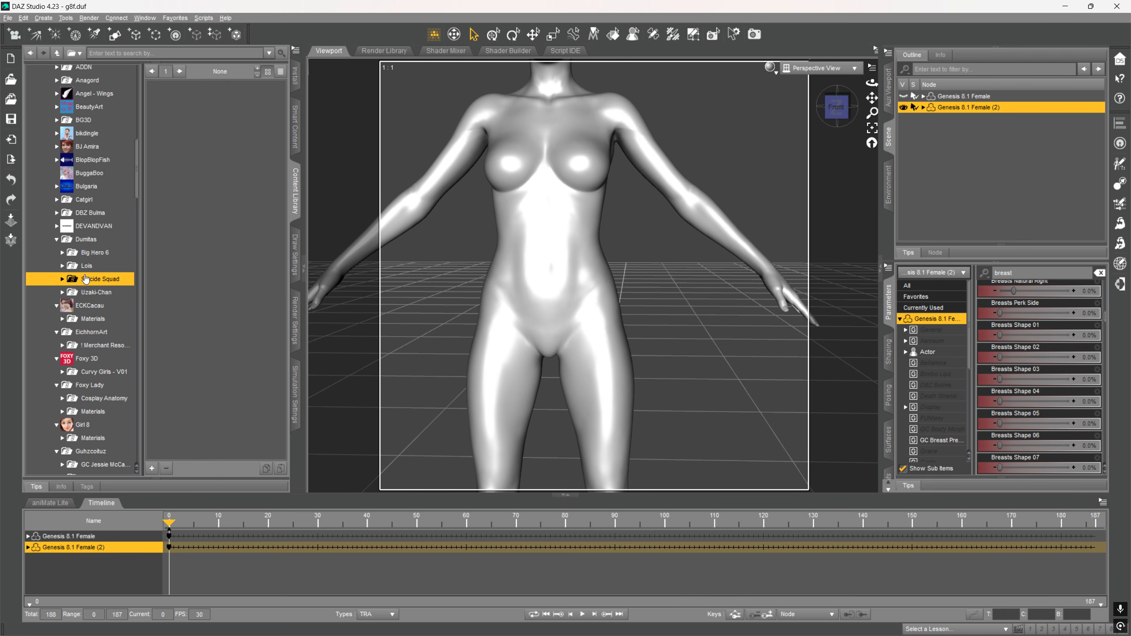
pyautogui.click(83, 293)
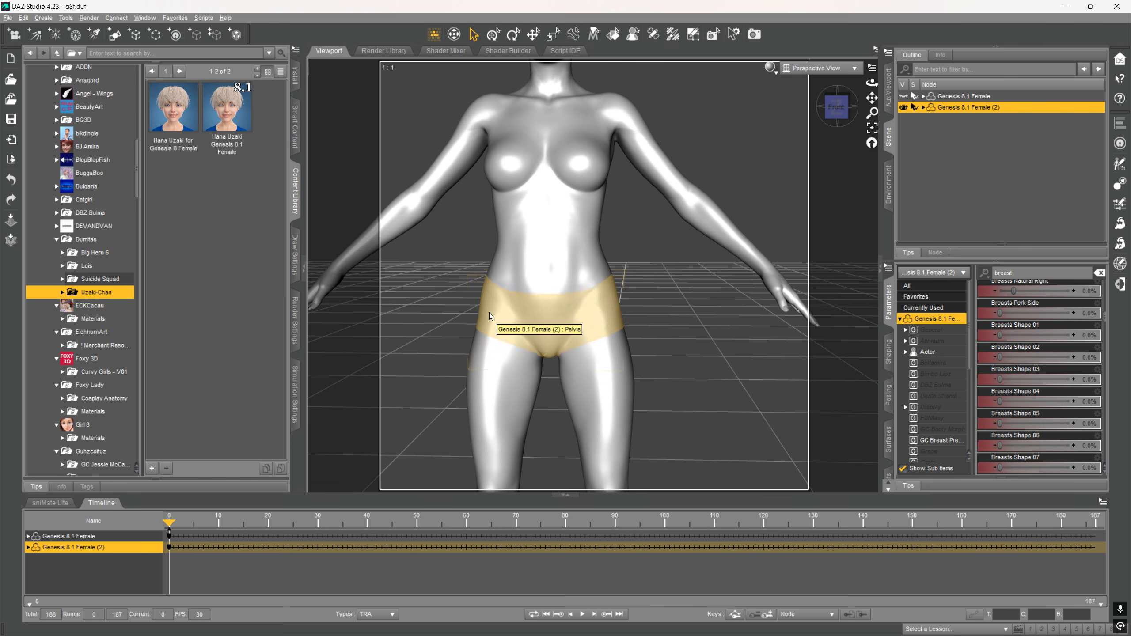
# Check the DBZ Bulma folder for presets and expand the Catgirl folder to inspect its Cosplay Anatomy and Materials subfolders.
pyautogui.scroll(3, 87, 311)
pyautogui.click(87, 314)
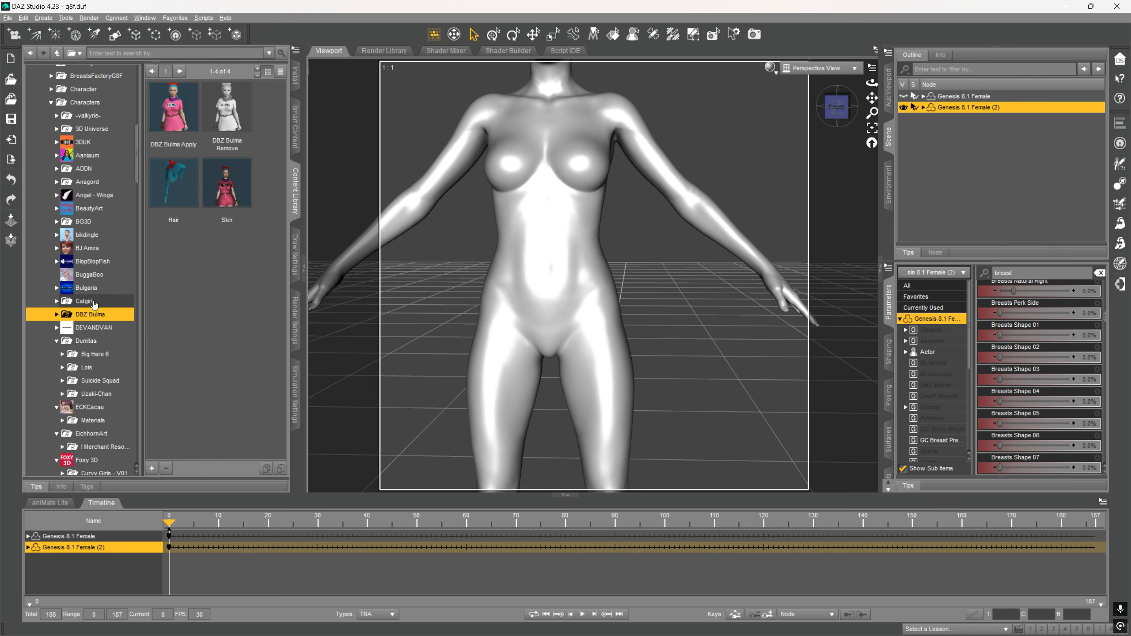
pyautogui.click(93, 302)
pyautogui.click(94, 288)
pyautogui.doubleClick(91, 301)
pyautogui.click(83, 315)
pyautogui.click(84, 328)
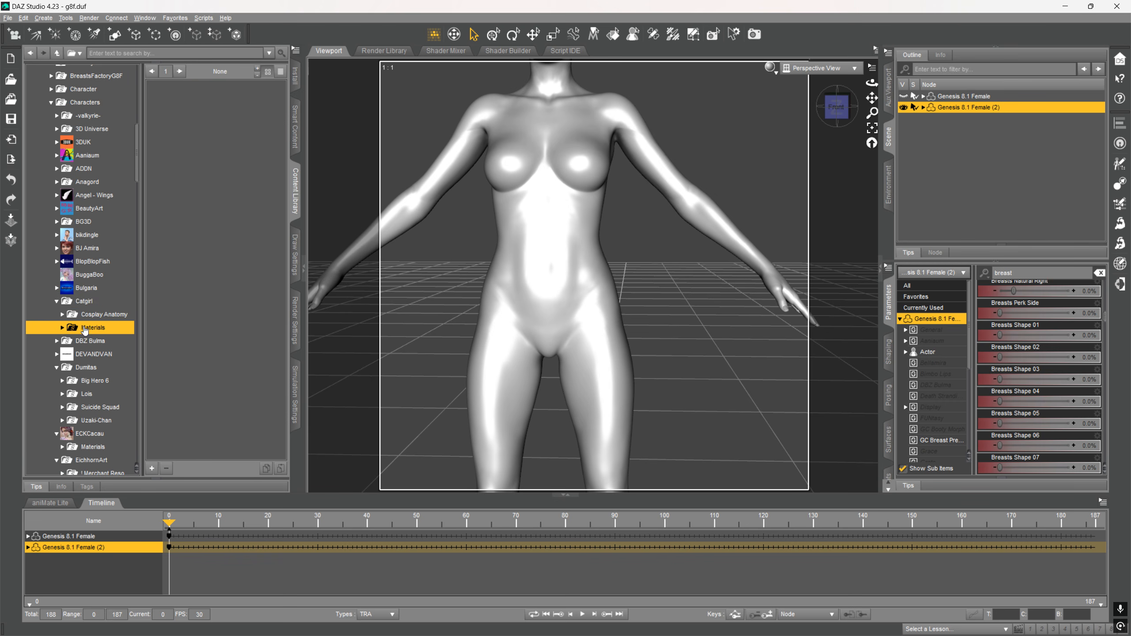
pyautogui.click(84, 301)
# Check the BuggaBoo folder and expand Bulgaria down to PowerGirl INJ2 inside Injustice2 to view its presets.
pyautogui.doubleClick(87, 288)
pyautogui.click(86, 302)
pyautogui.click(91, 280)
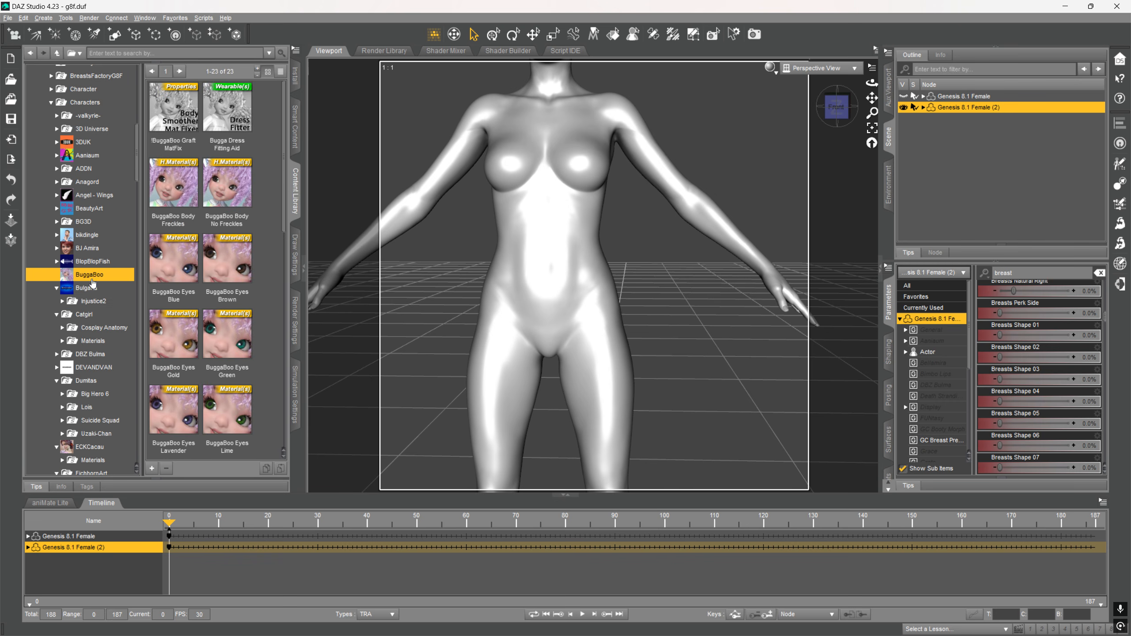
pyautogui.doubleClick(83, 302)
pyautogui.click(82, 314)
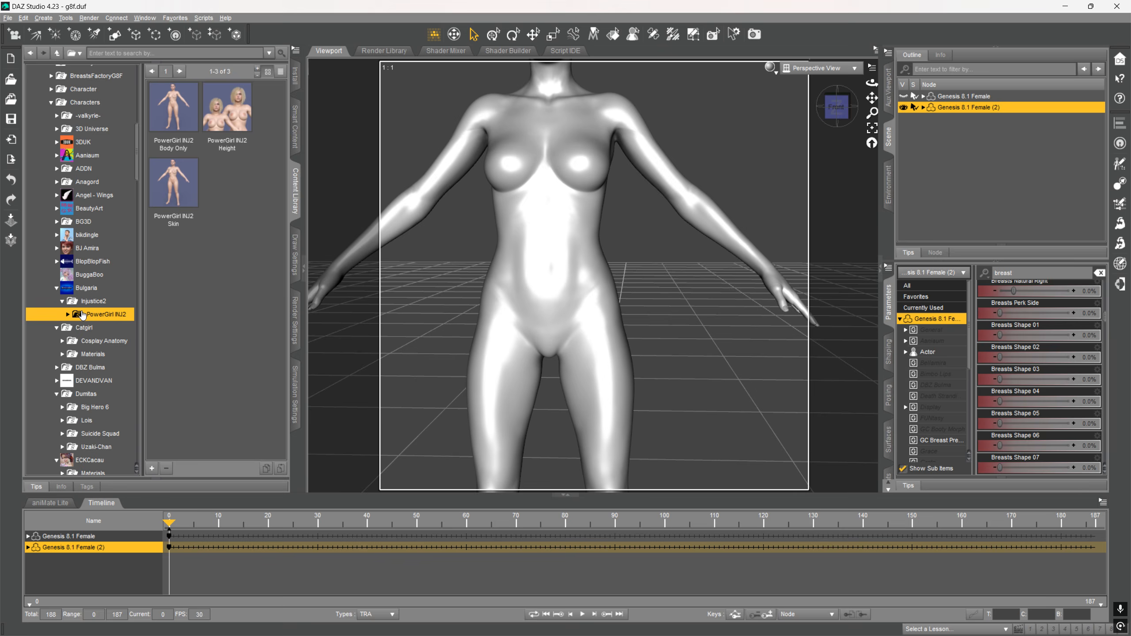
pyautogui.click(90, 274)
# Expand the BG3D folder to inspect its subfolders and check the Anagord folder for presets.
pyautogui.click(95, 221)
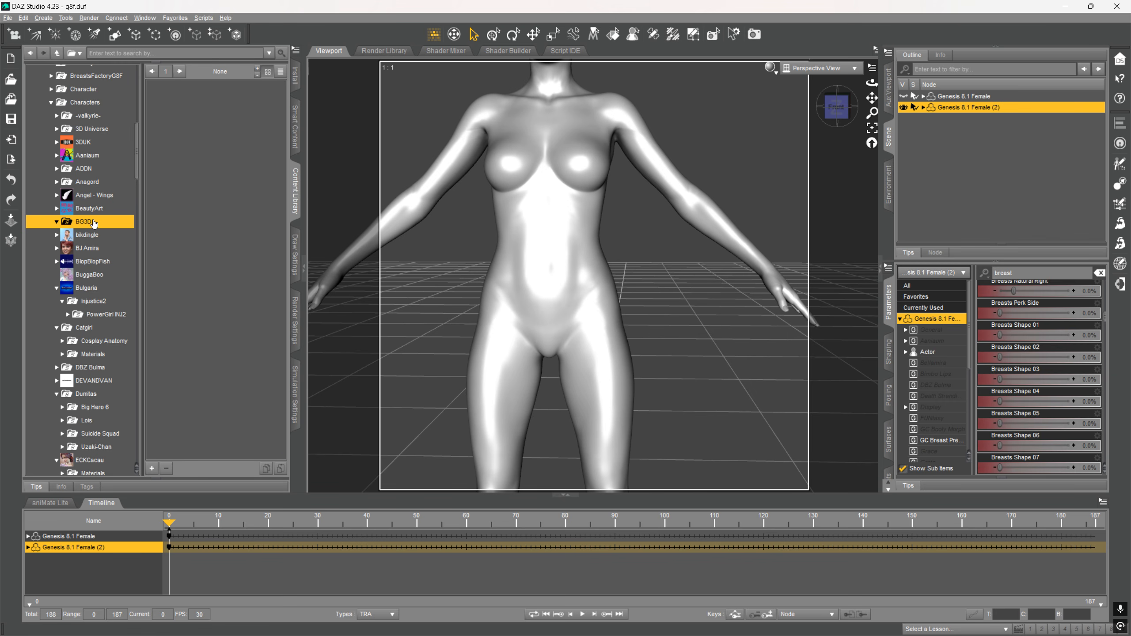
pyautogui.click(89, 233)
pyautogui.click(84, 246)
pyautogui.click(86, 235)
pyautogui.click(90, 219)
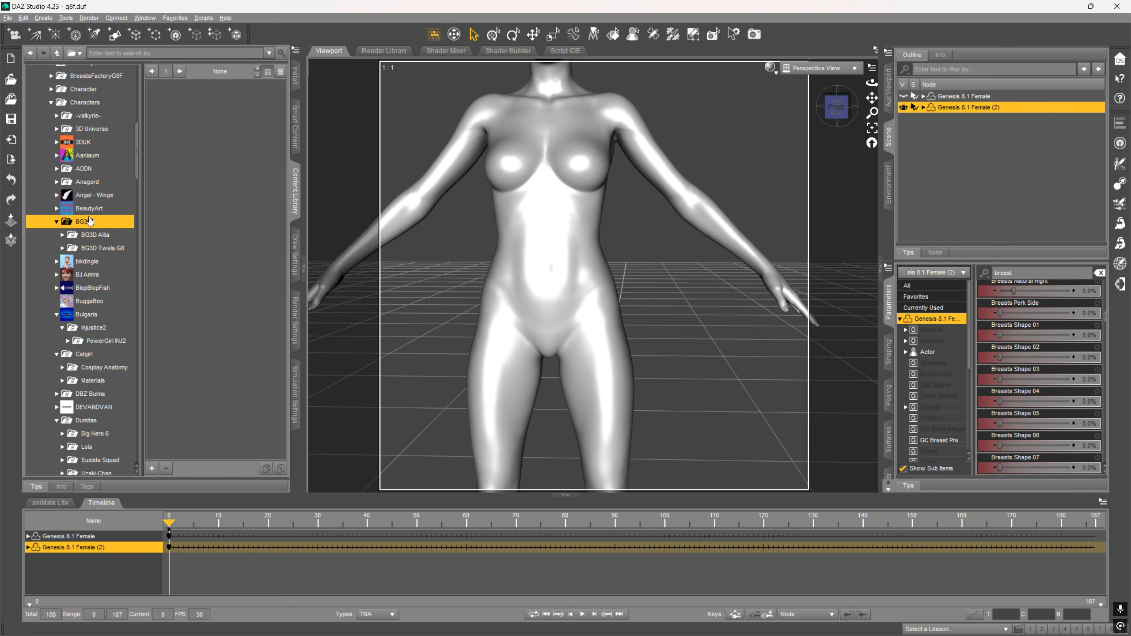
pyautogui.click(104, 183)
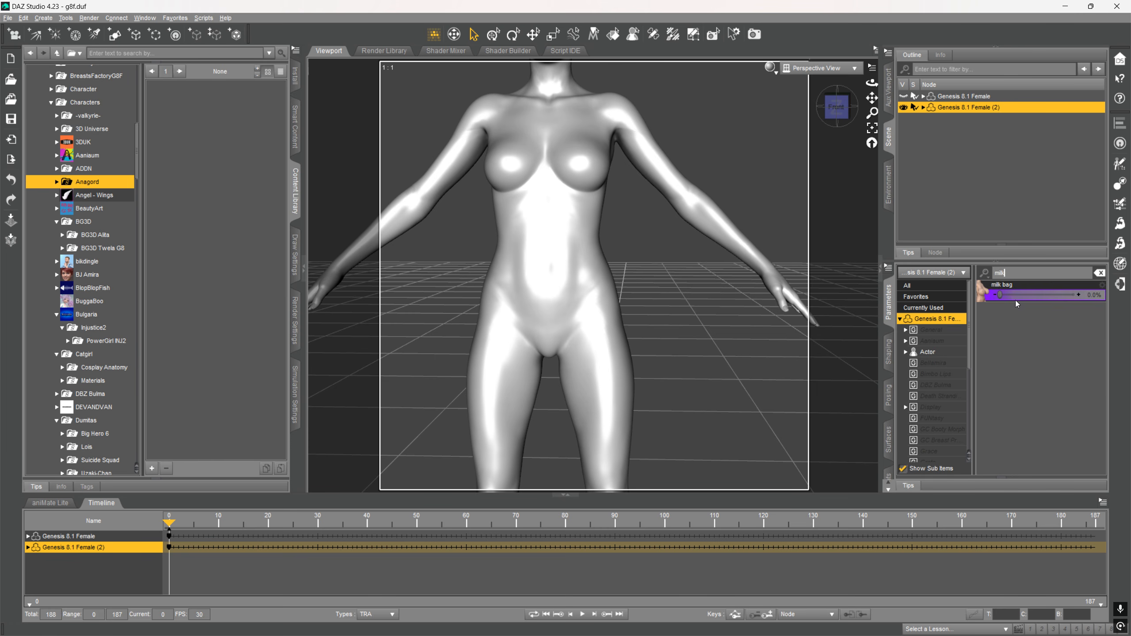
# Set the milk bag morph of the second Genesis 8.1 Female to 10.9% and clear the parameter filter.
pyautogui.moveTo(997, 293); pyautogui.dragTo(1007, 295)
pyautogui.scroll(-3, 947, 374)
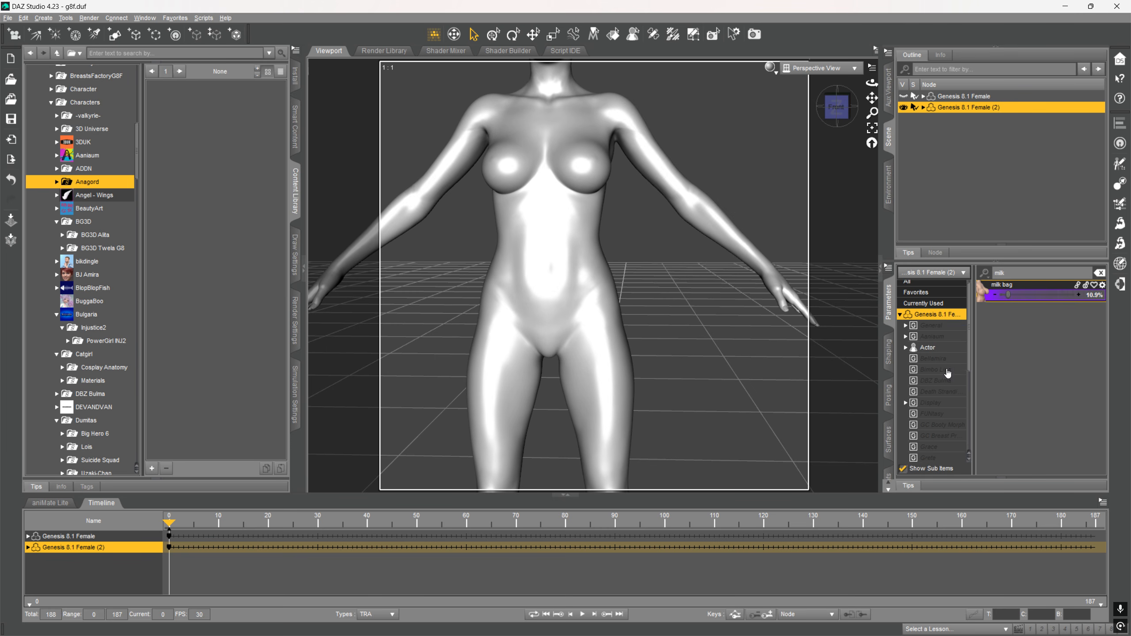
pyautogui.click(1098, 273)
# Try the morph dials in the GC Breast Presets group and set Breast Preset 05 to 1.00.
pyautogui.scroll(-3, 944, 374)
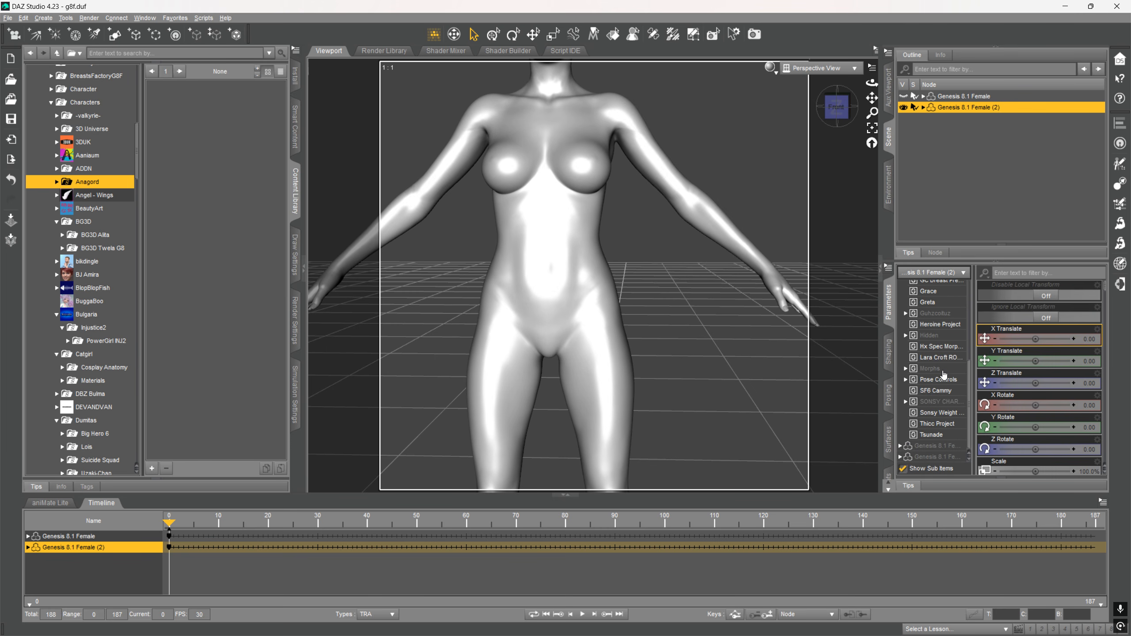
pyautogui.scroll(6, 947, 387)
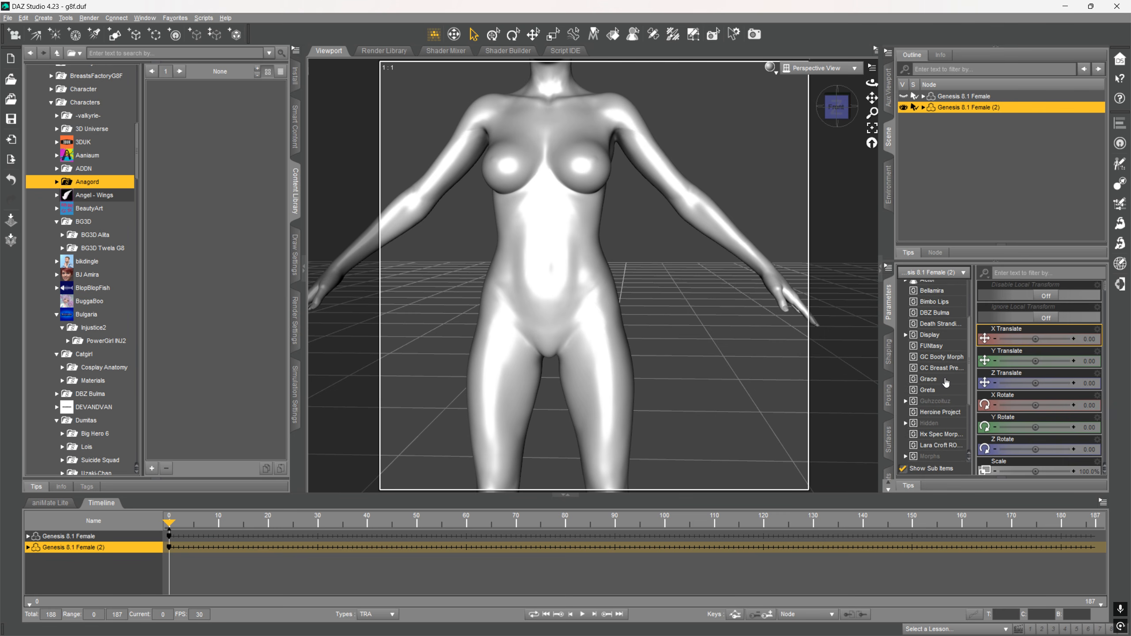
pyautogui.scroll(-3, 945, 384)
pyautogui.click(941, 360)
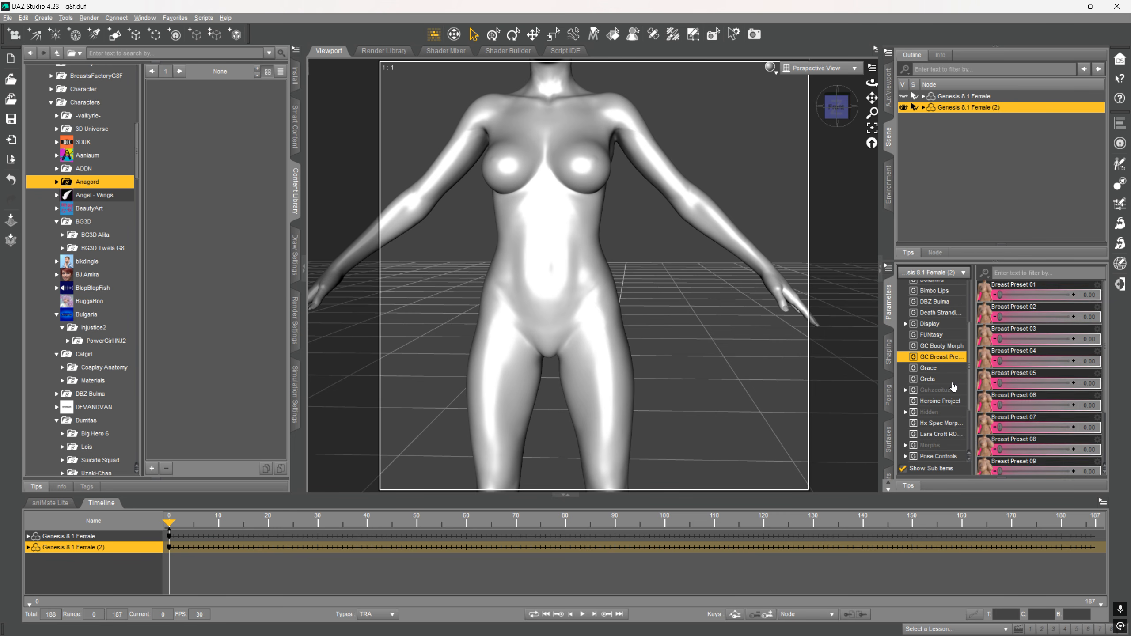
pyautogui.moveTo(1008, 339); pyautogui.dragTo(927, 369)
pyautogui.scroll(3, 1026, 337)
pyautogui.moveTo(1000, 295)
pyautogui.mouseDown()
pyautogui.moveTo(1032, 295)
pyautogui.moveTo(999, 295)
pyautogui.mouseUp()
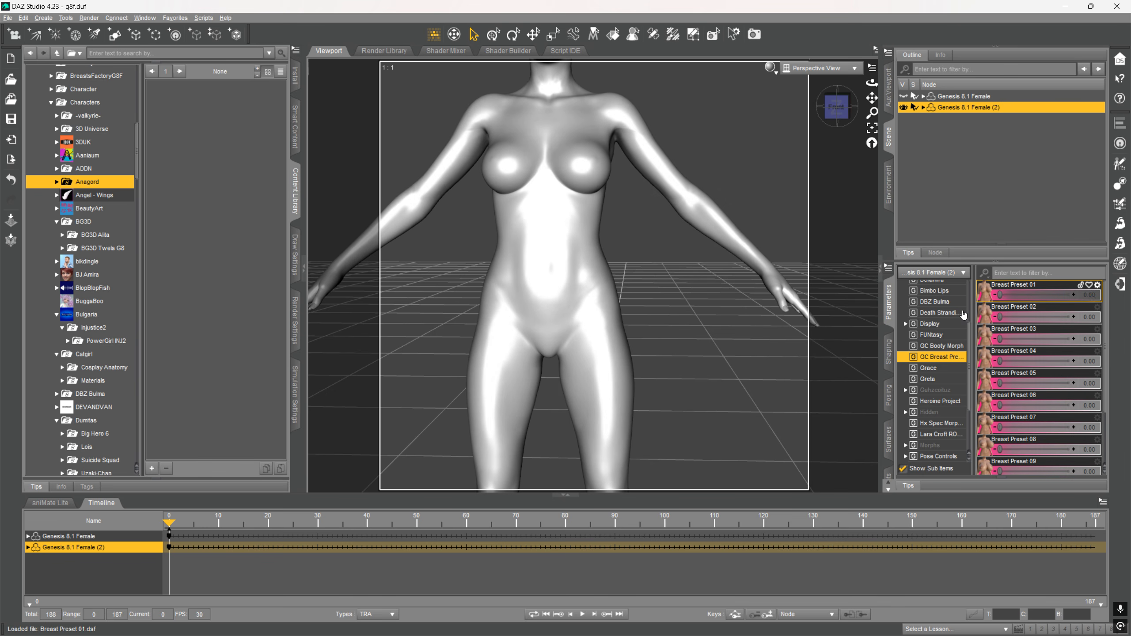
pyautogui.moveTo(1000, 338); pyautogui.dragTo(1086, 383)
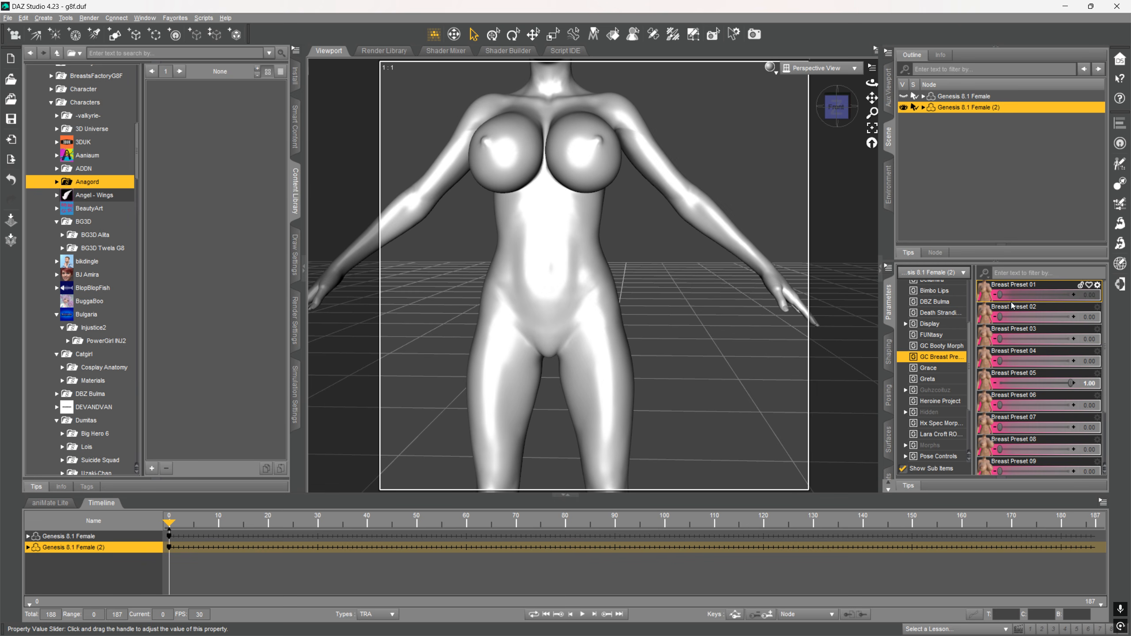
pyautogui.scroll(3, 941, 330)
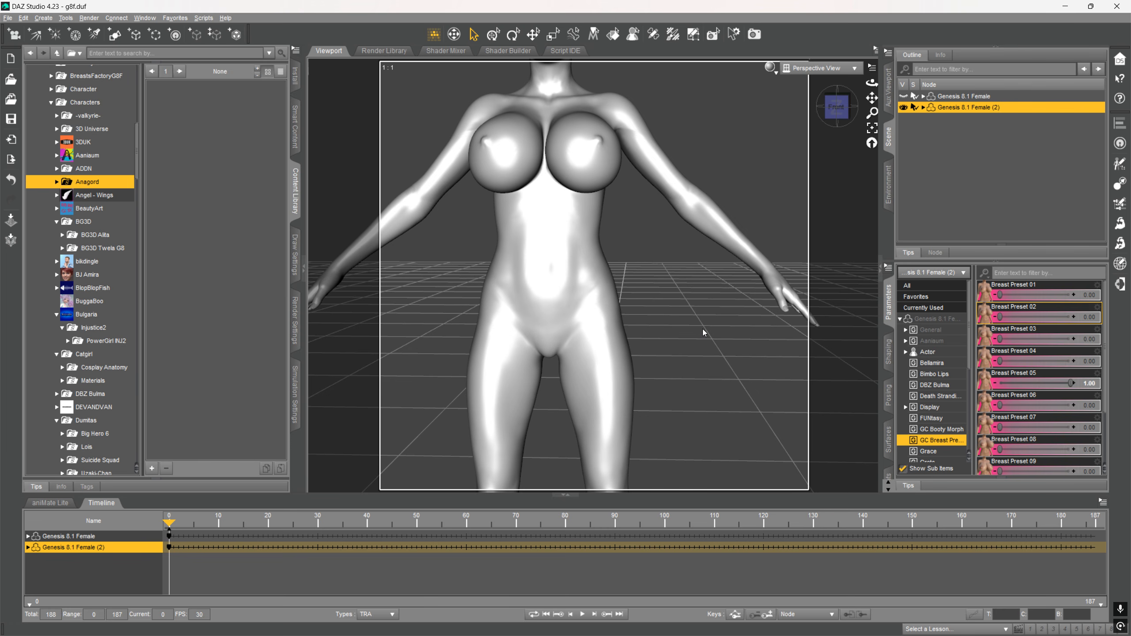
# Filter all figure parameters for "implants" and set the Breasts Implants morph to 100%.
pyautogui.click(934, 318)
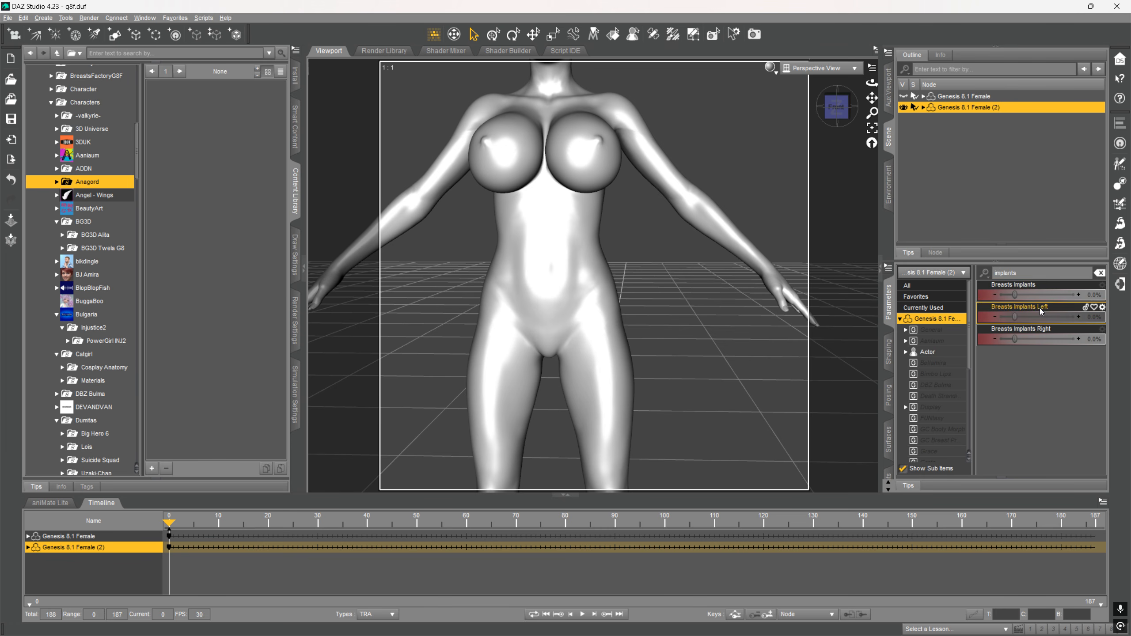
pyautogui.moveTo(1020, 295); pyautogui.dragTo(1090, 304)
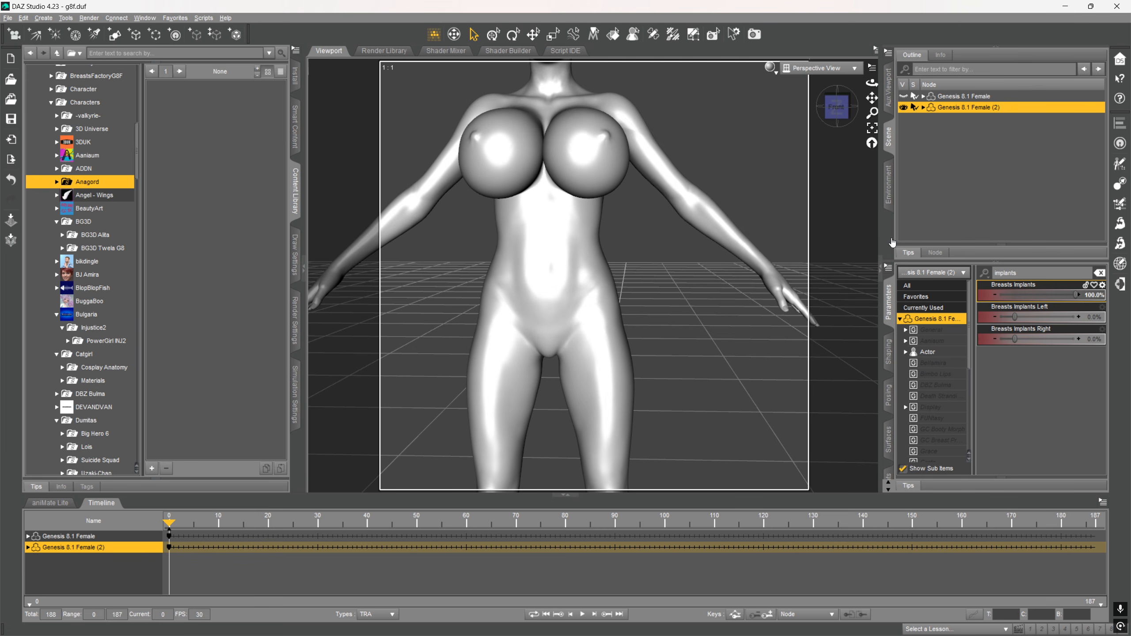
pyautogui.moveTo(836, 106)
pyautogui.mouseDown()
pyautogui.moveTo(775, 107)
pyautogui.moveTo(801, 143)
pyautogui.moveTo(853, 136)
pyautogui.moveTo(857, 149)
pyautogui.moveTo(837, 106)
pyautogui.mouseUp()
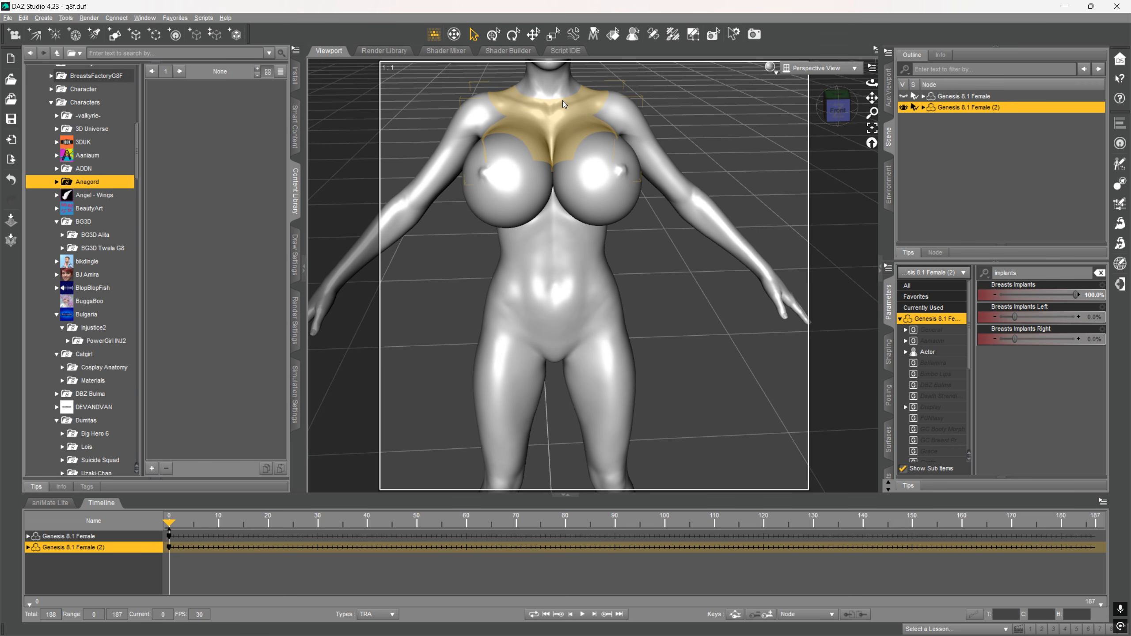
# Save the scene and export the figure to the Desktop as a Wavefront Object file named boob.
pyautogui.hotkey('ctrl', 's')
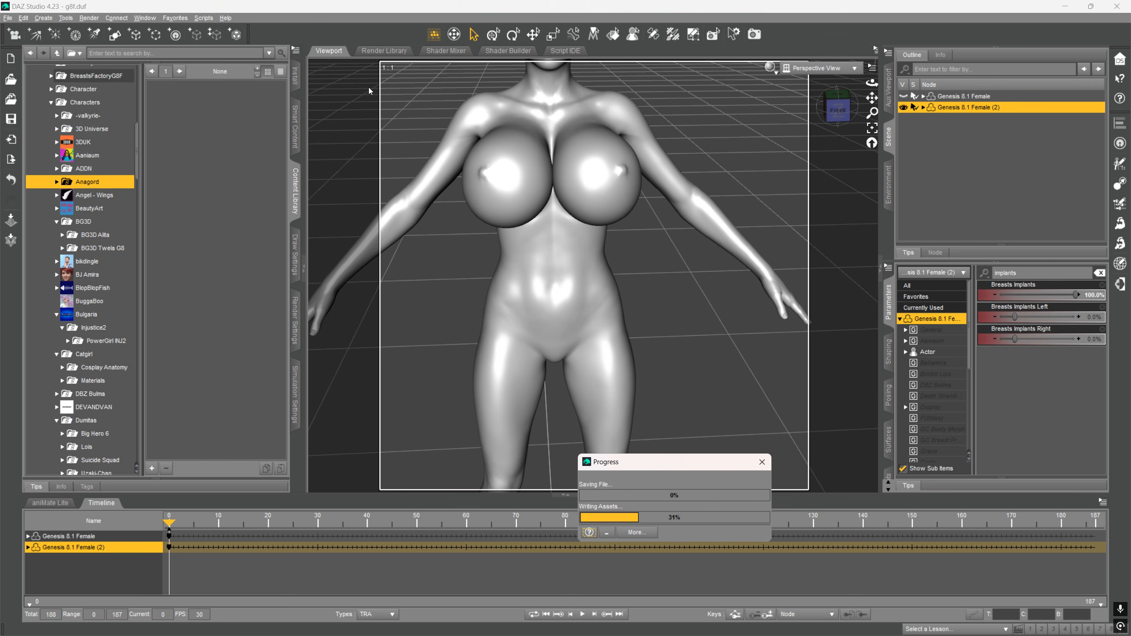
pyautogui.click(7, 18)
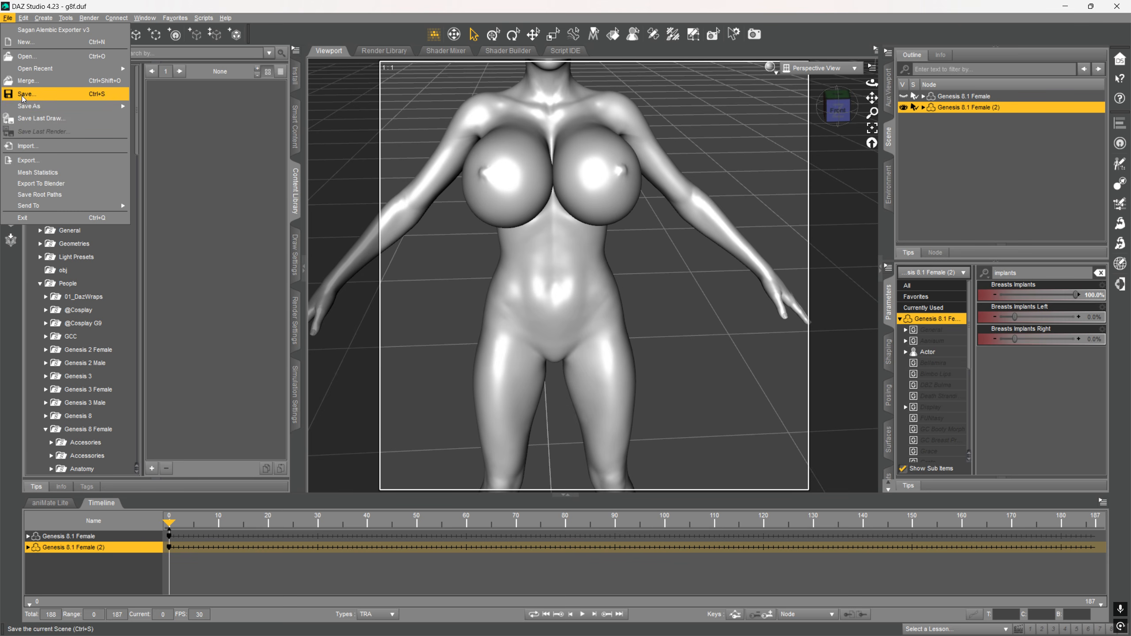
pyautogui.click(72, 160)
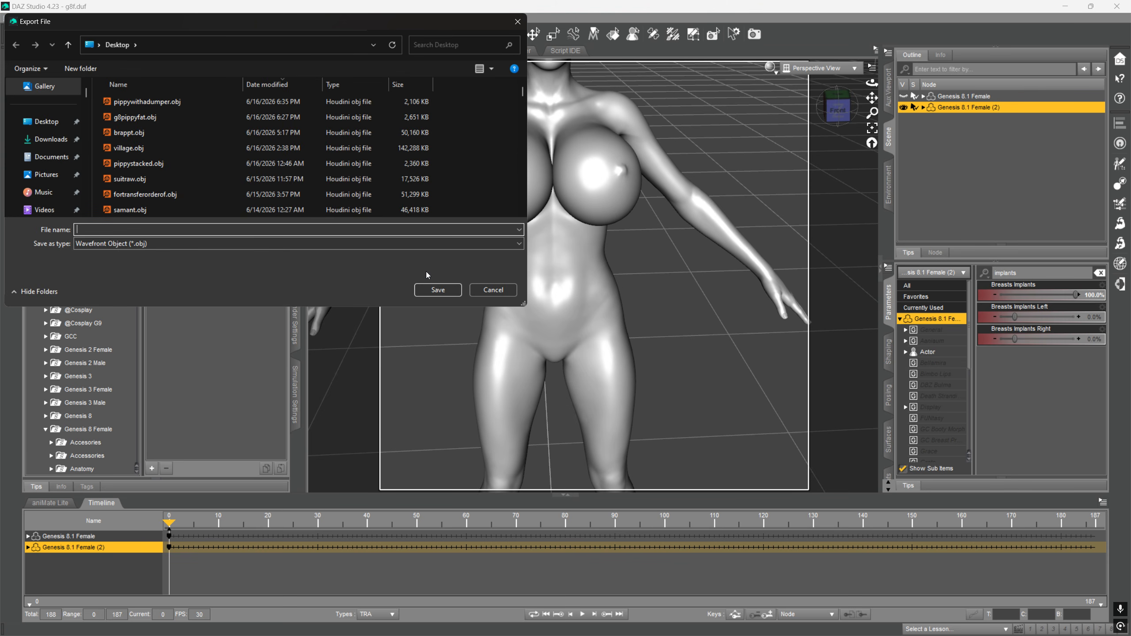
pyautogui.write('boob')
pyautogui.press('Return')
pyautogui.press('Return')
# Switch to Blender, exclude the G8f collection from the view layer and make the Scene Collection active.
pyautogui.hotkey('alt', 'Tab')
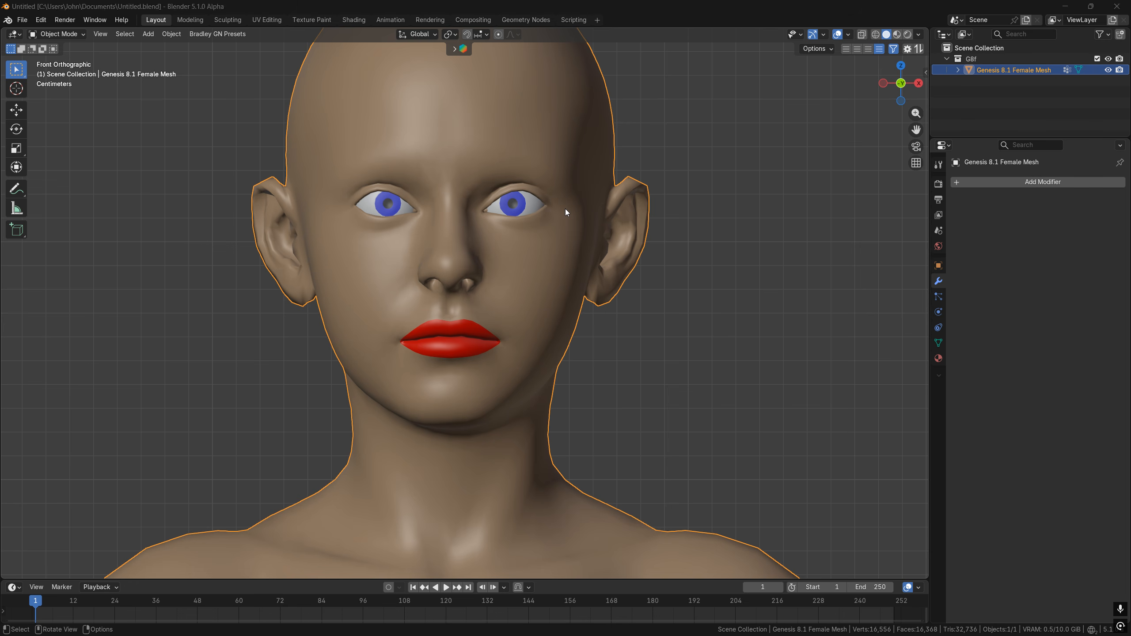
pyautogui.hotkey('alt', 'Tab')
pyautogui.hotkey('alt', 'Tab')
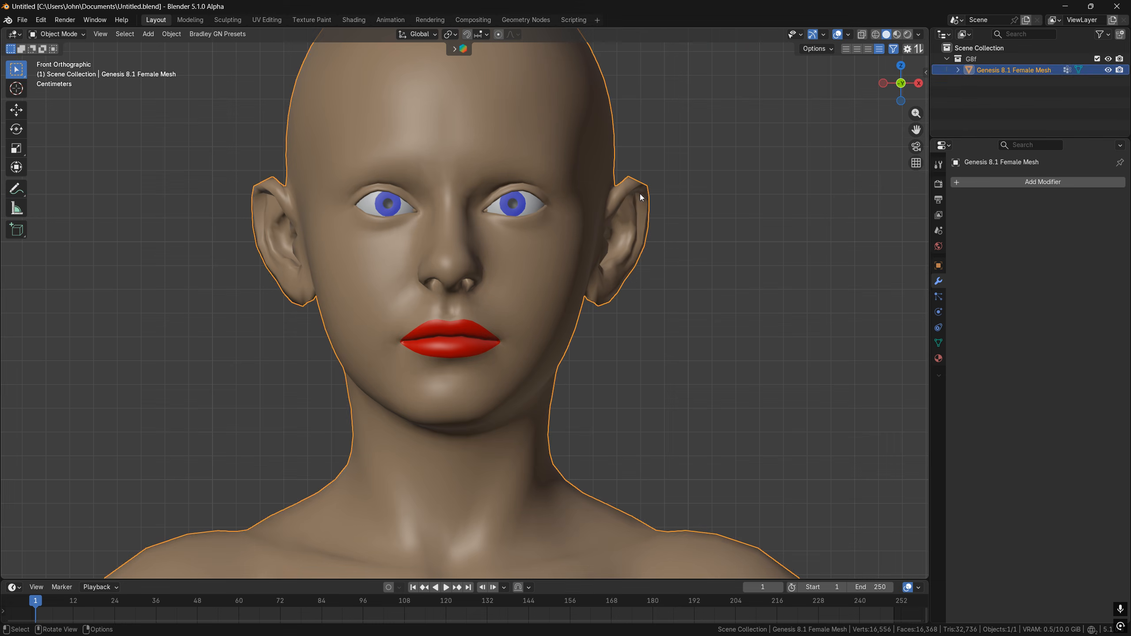
pyautogui.click(1096, 58)
pyautogui.click(979, 48)
# Import g8f.duf from the Documents folder with Easy Import DAZ and inspect the imported figures.
pyautogui.press('q')
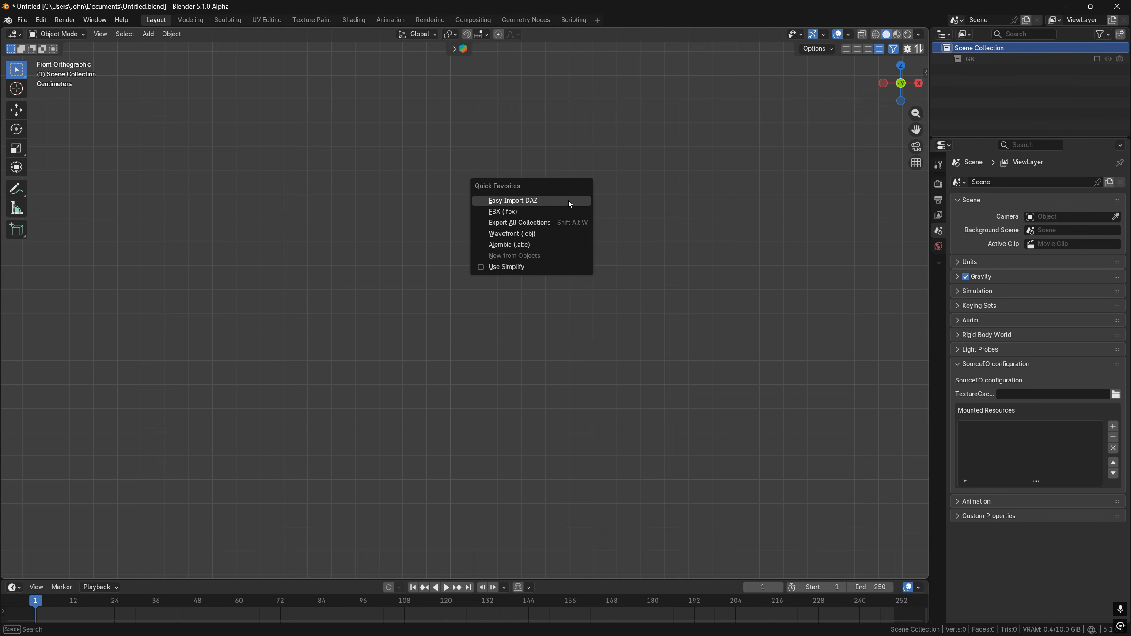
pyautogui.click(567, 199)
pyautogui.scroll(-15, 444, 207)
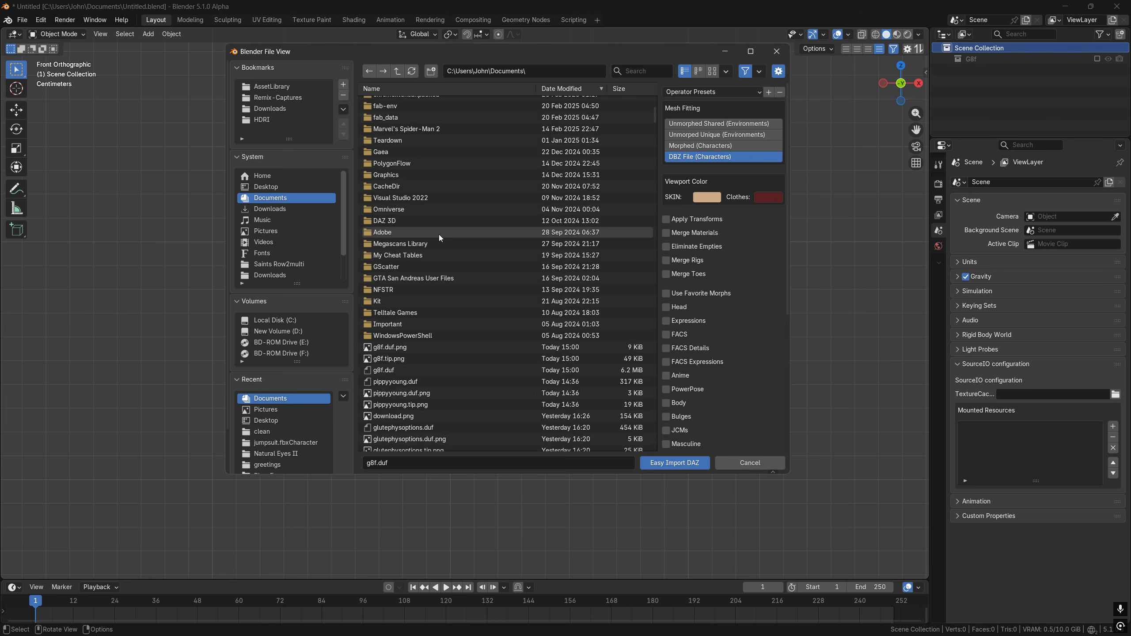
pyautogui.doubleClick(386, 192)
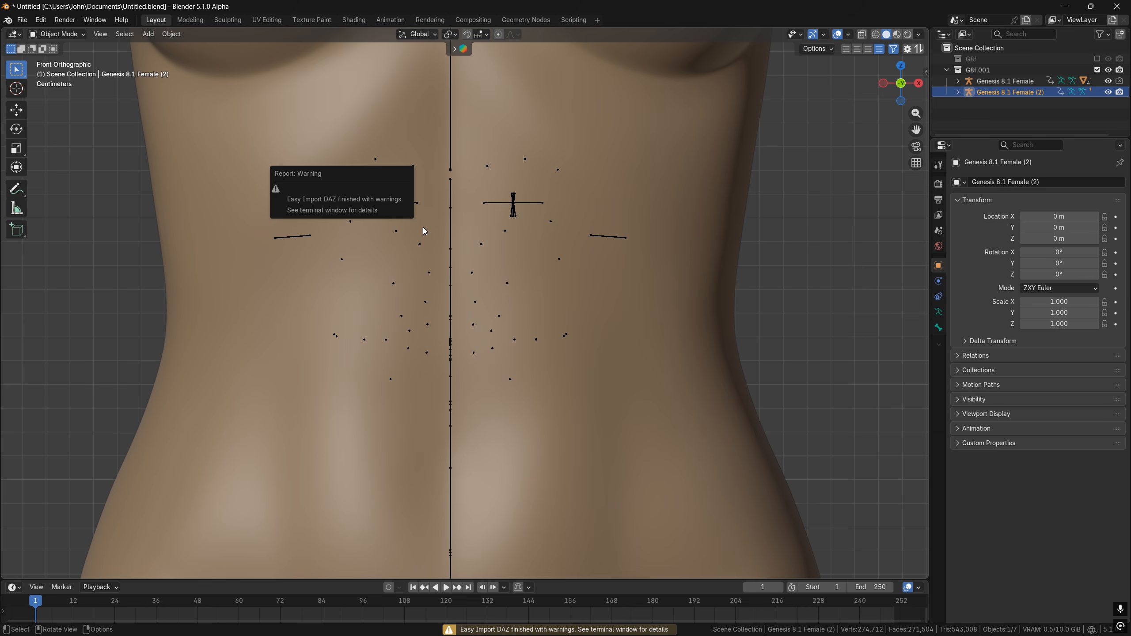
pyautogui.scroll(-8, 583, 236)
pyautogui.moveTo(572, 246)
pyautogui.mouseDown(button='middle')
pyautogui.moveTo(492, 259)
pyautogui.moveTo(581, 253)
pyautogui.mouseUp(button='middle')
pyautogui.scroll(5, 580, 253)
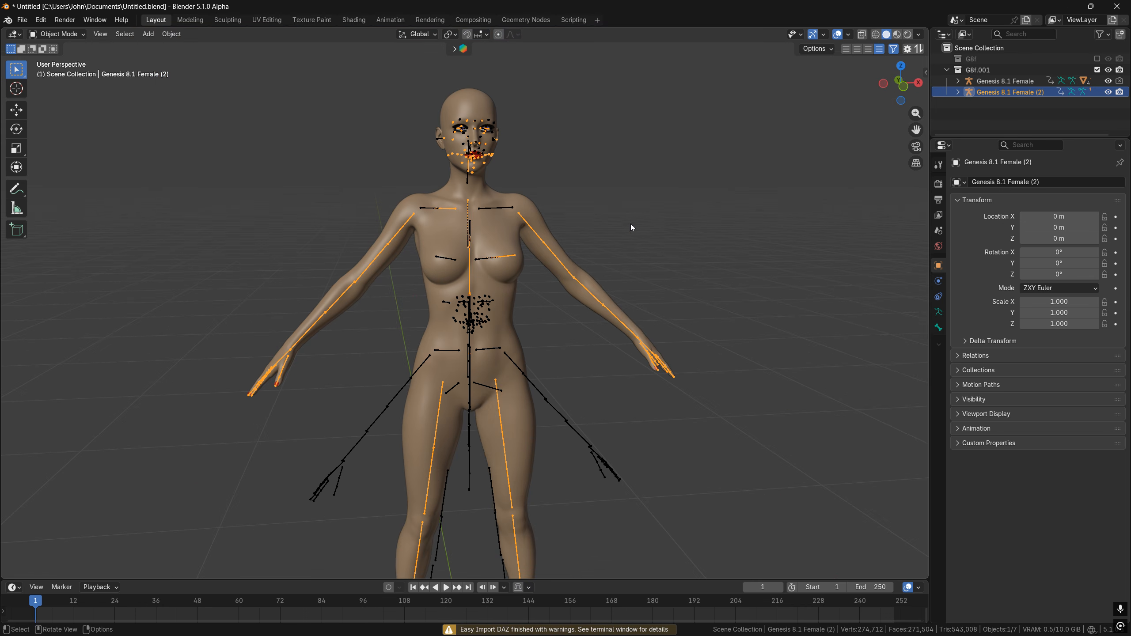
# Select the objects of the G8f.001 collection and remove the visible imported figures and rigs.
pyautogui.click(988, 78)
pyautogui.click(986, 71)
pyautogui.rightClick(986, 71)
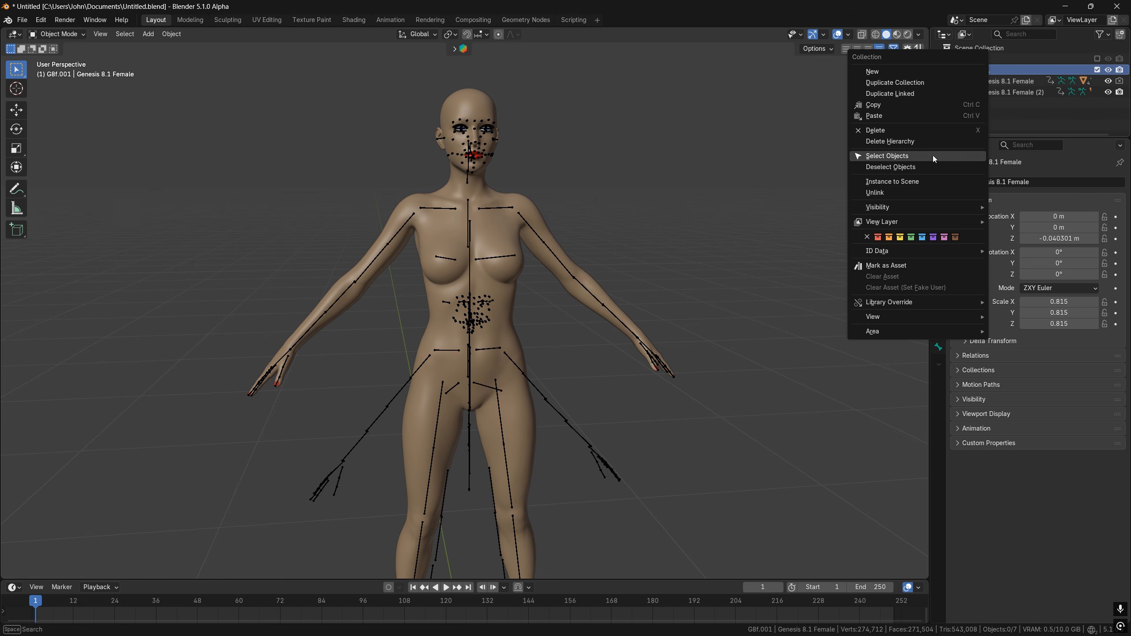
pyautogui.click(904, 158)
pyautogui.press('h')
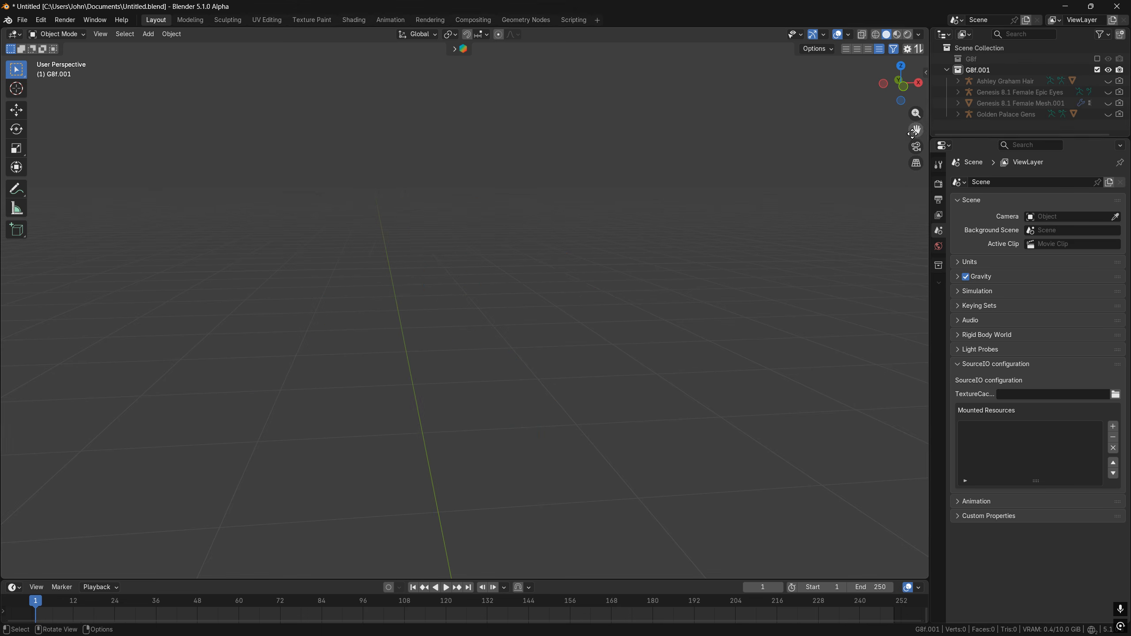
# Delete the four leftover hidden objects together with the G8f.001 collection and switch back to DAZ Studio.
pyautogui.click(989, 82)
pyautogui.keyDown('shift'); pyautogui.click(993, 114); pyautogui.keyUp('shift')
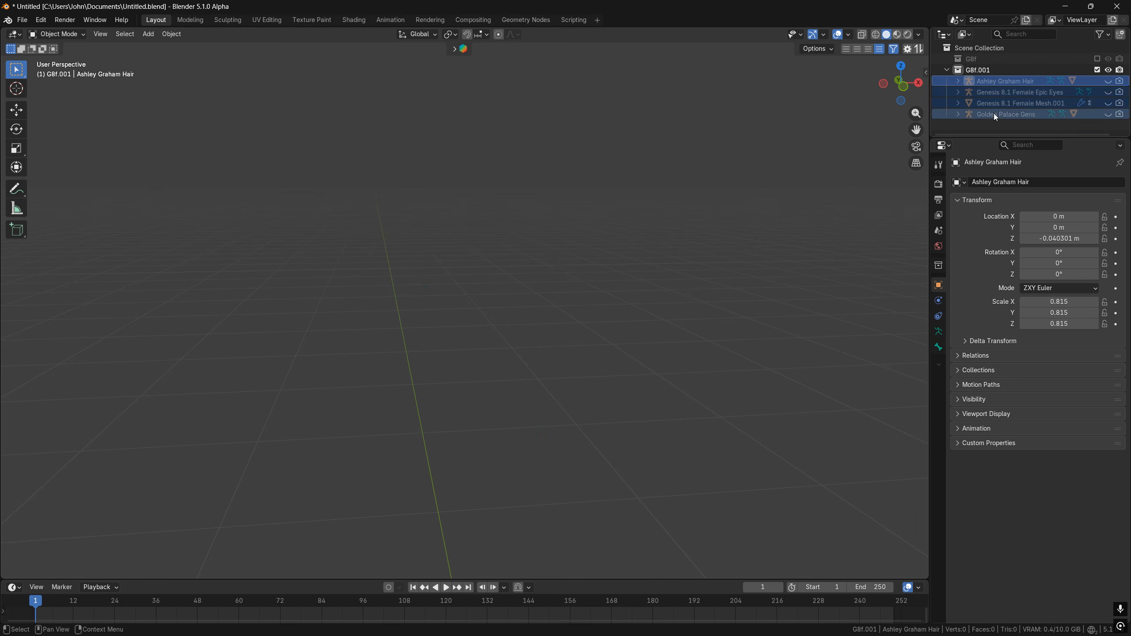
pyautogui.press('Delete')
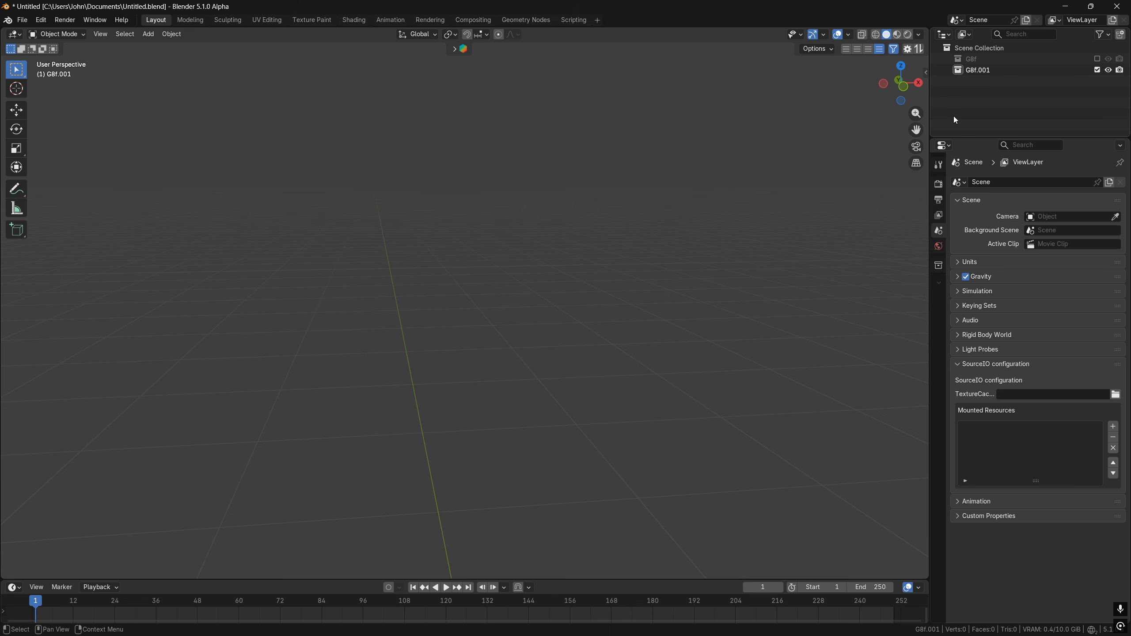
pyautogui.click(972, 74)
pyautogui.press('Delete')
pyautogui.hotkey('alt', 'Tab')
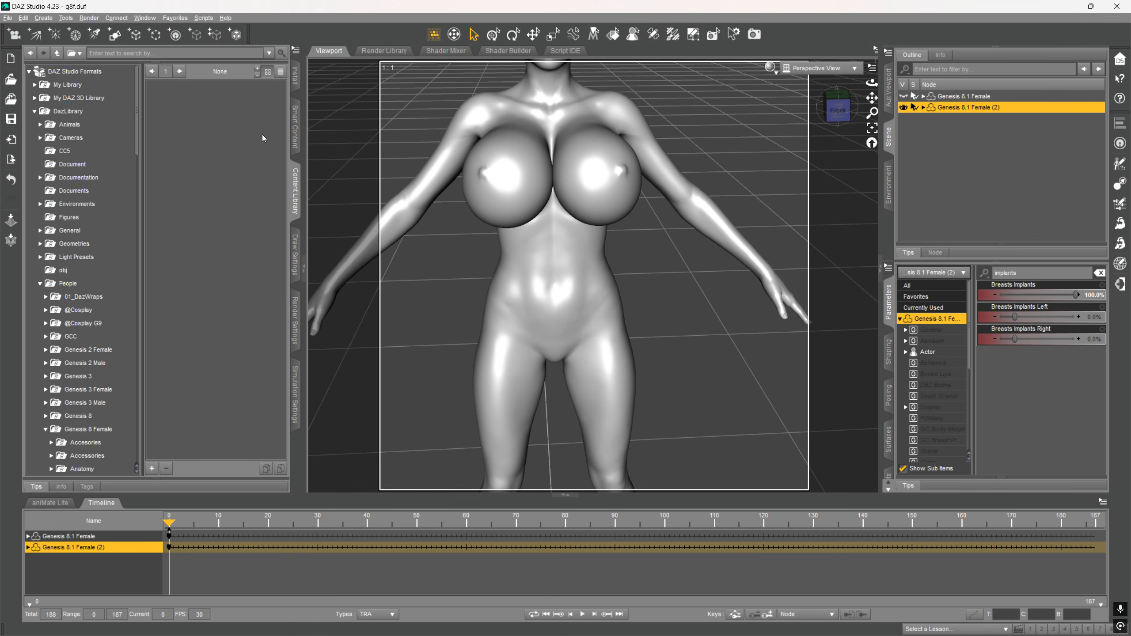
# Save the g8f.duf scene and export it to Blender as a DBZ file in the default location.
pyautogui.hotkey('ctrl', 's')
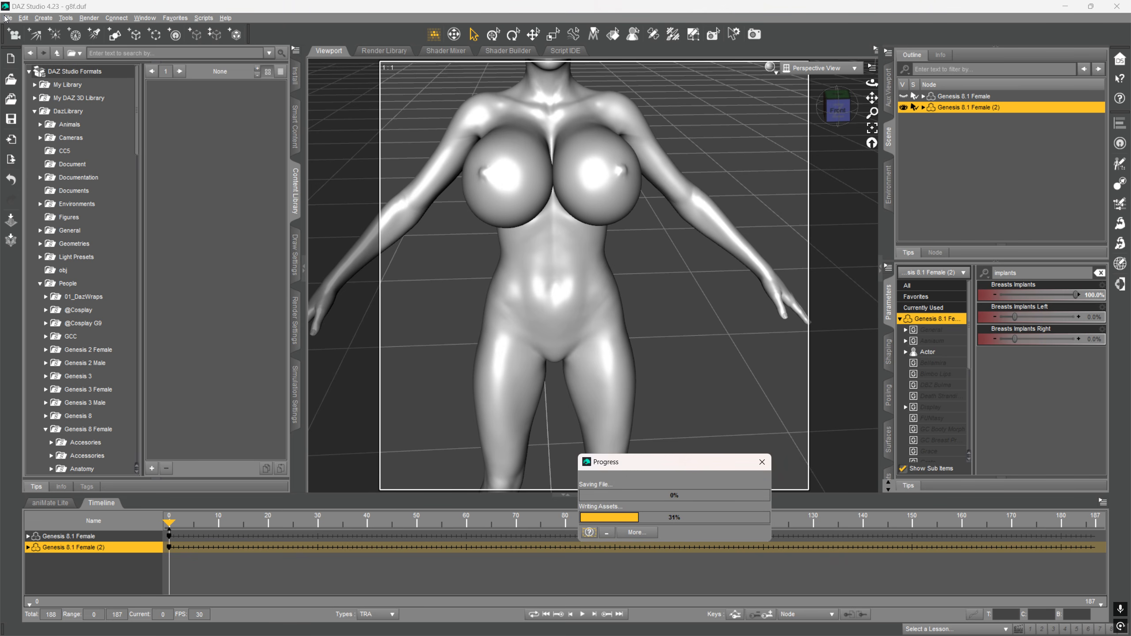
pyautogui.click(7, 18)
pyautogui.moveTo(107, 207)
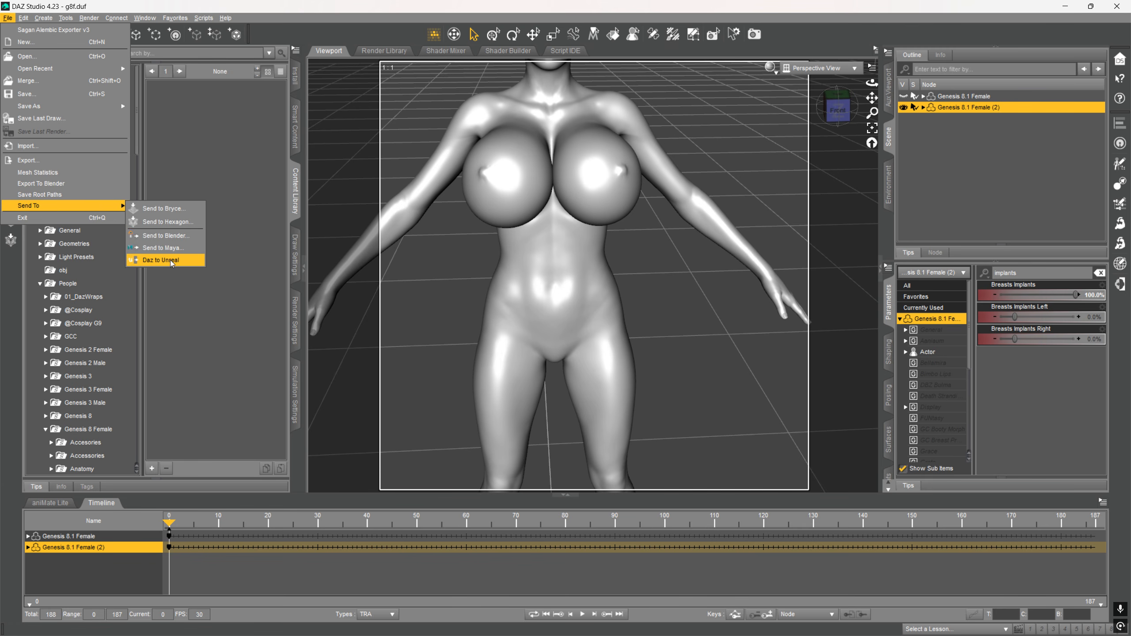
pyautogui.click(69, 184)
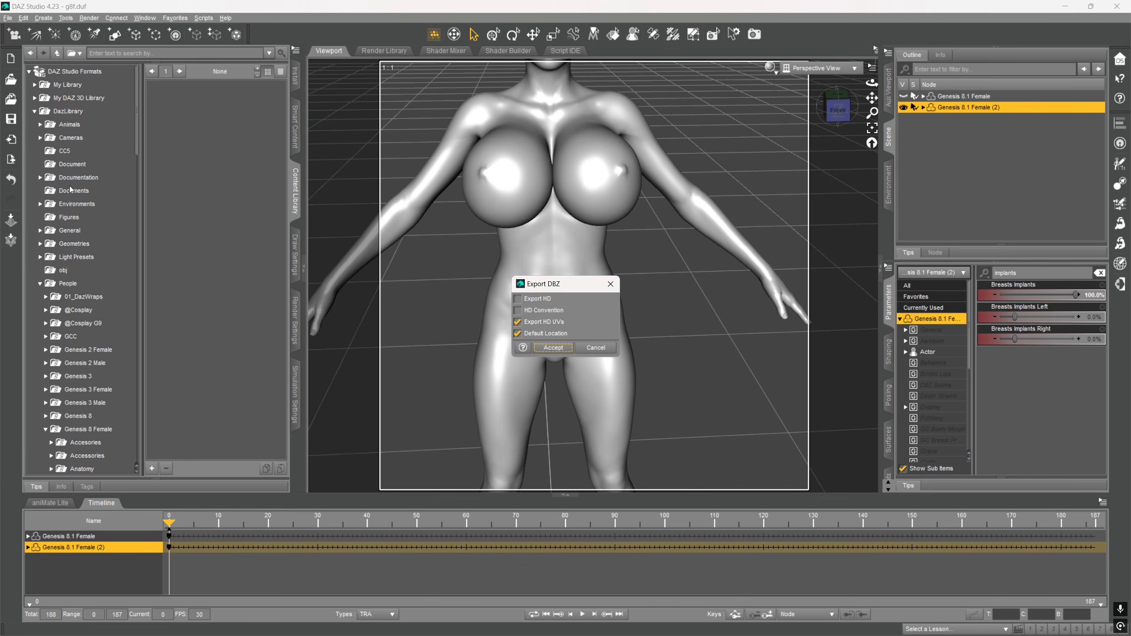
pyautogui.click(544, 350)
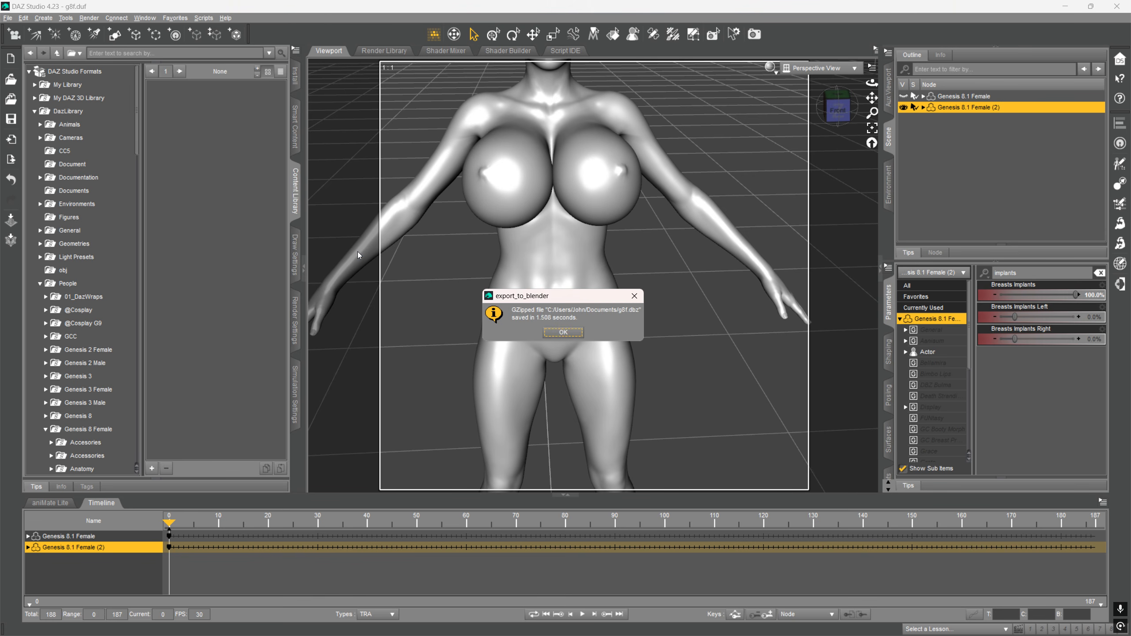
pyautogui.click(562, 332)
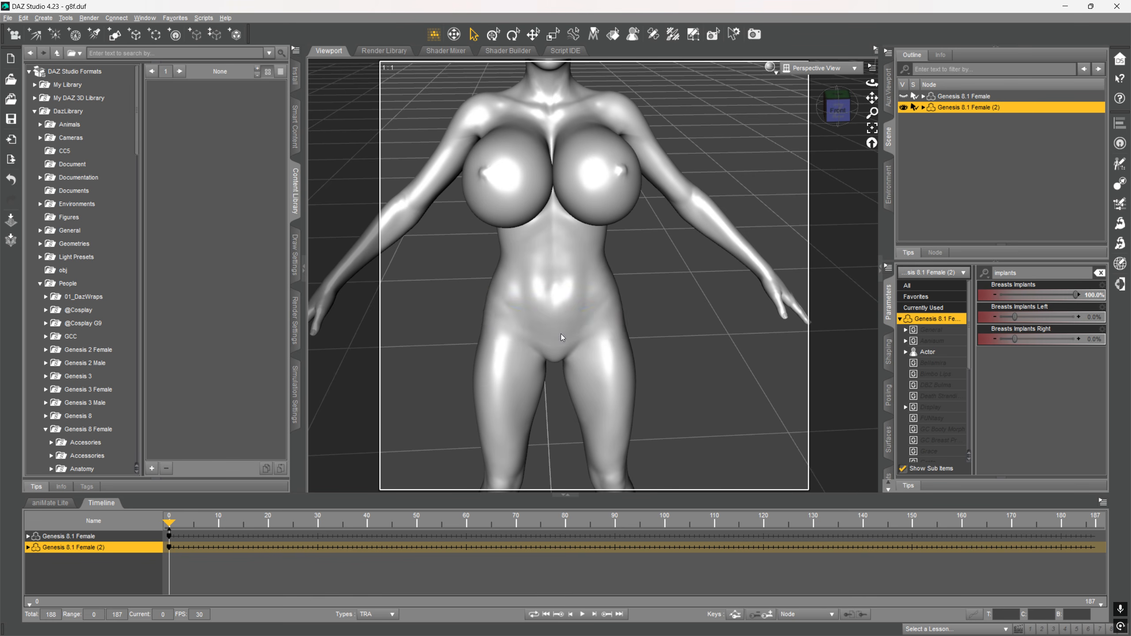
# Switch to Blender and import the resaved g8f scene from the Documents folder with Easy Import DAZ.
pyautogui.hotkey('alt', 'Tab')
pyautogui.press('q')
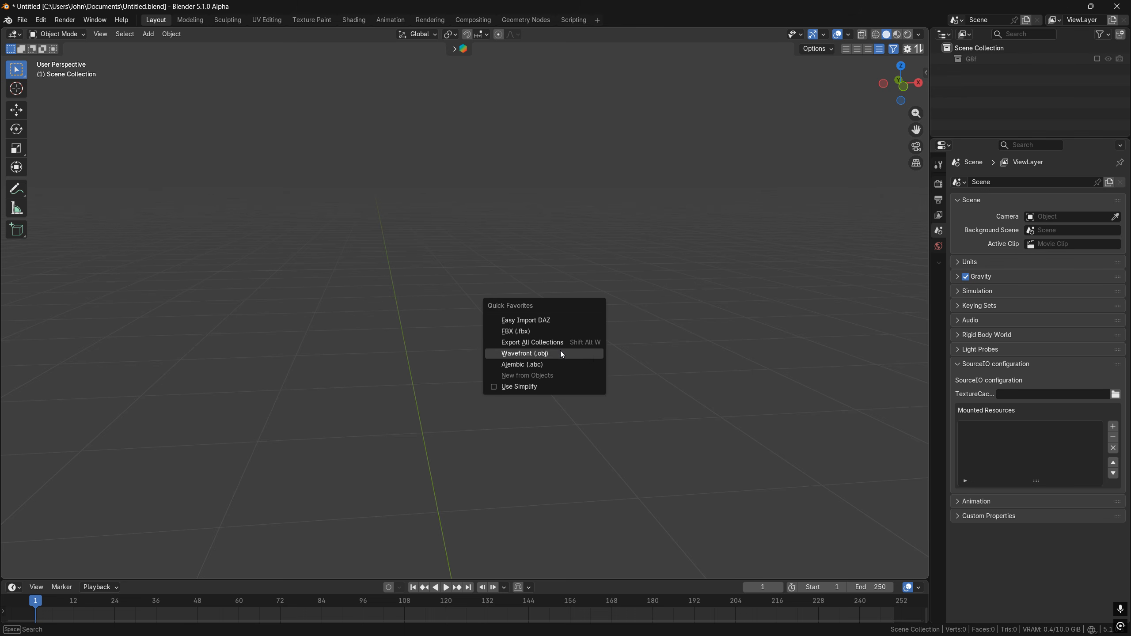
pyautogui.click(525, 319)
pyautogui.scroll(-10, 534, 290)
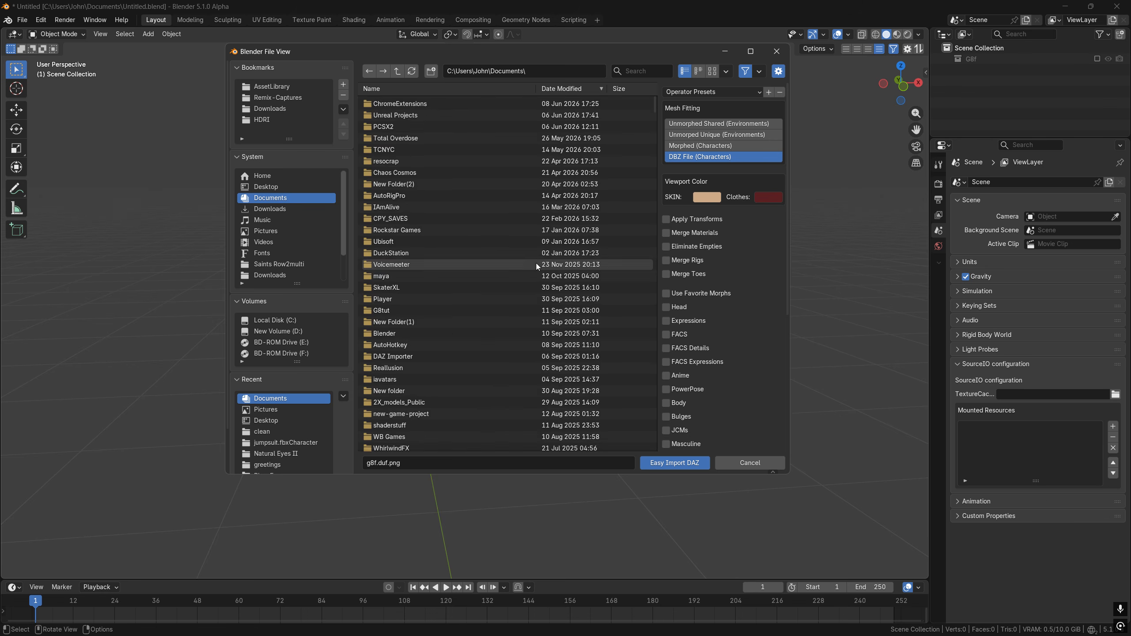
pyautogui.scroll(-4, 401, 298)
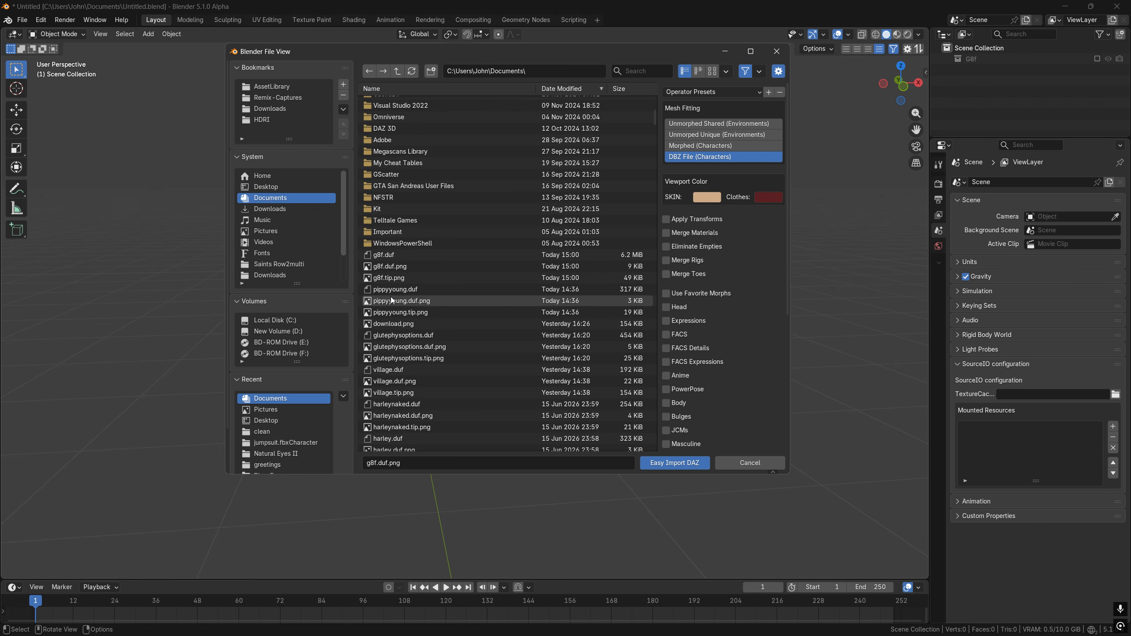
pyautogui.doubleClick(386, 264)
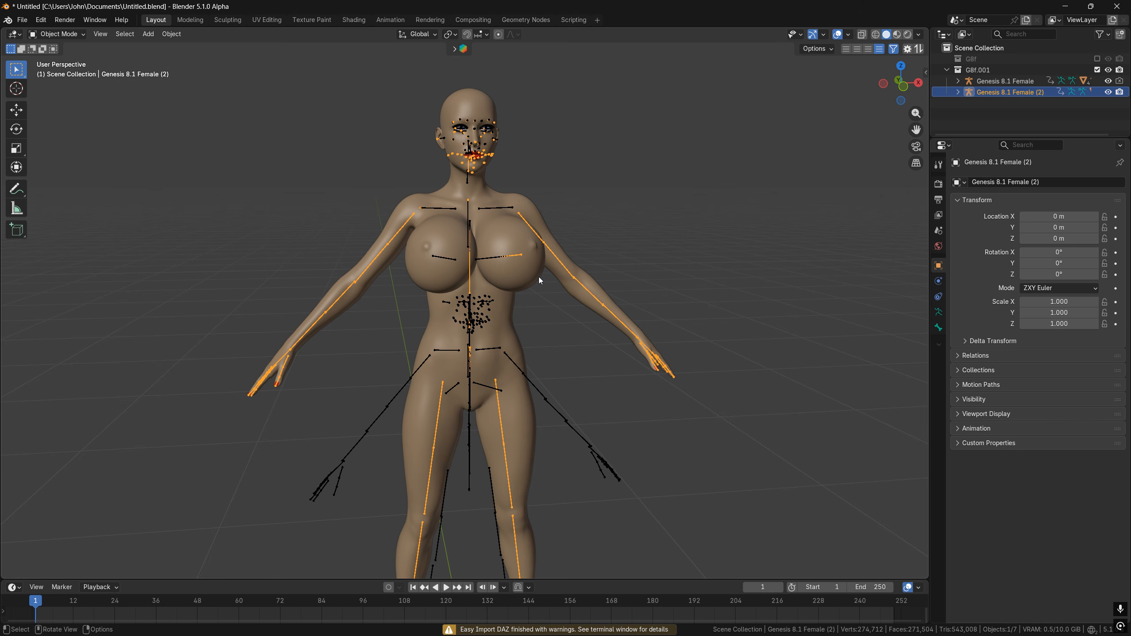
# Unparent the Genesis 8.1 Female (2) Mesh with Clear and Keep Transformation and delete all other visible imported objects.
pyautogui.click(539, 280)
pyautogui.hotkey('alt', 'p')
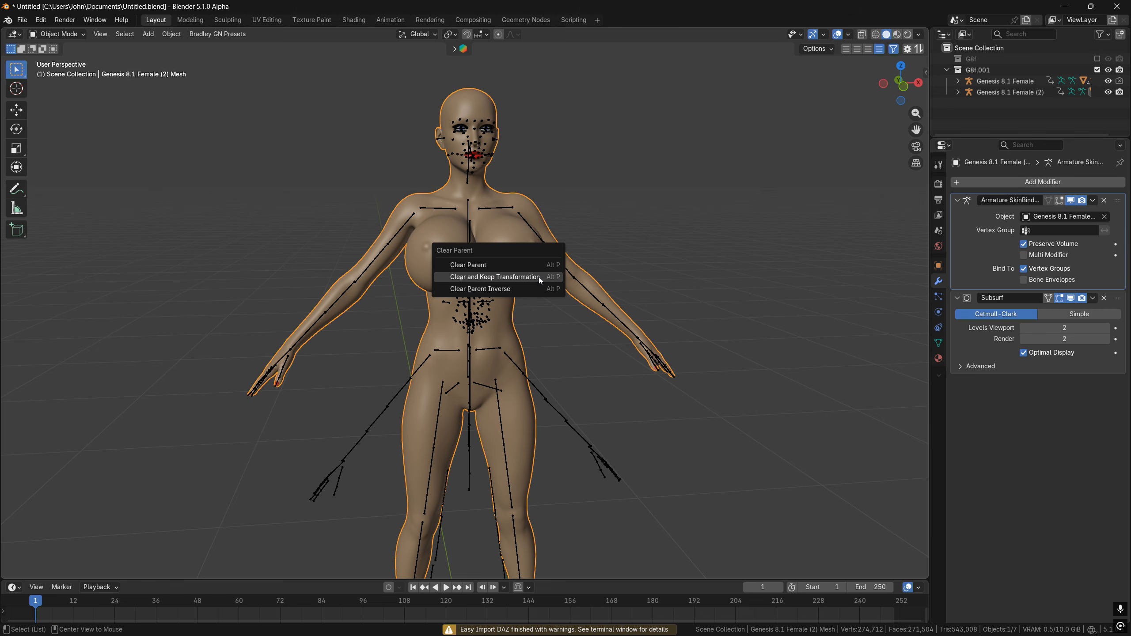
pyautogui.click(539, 279)
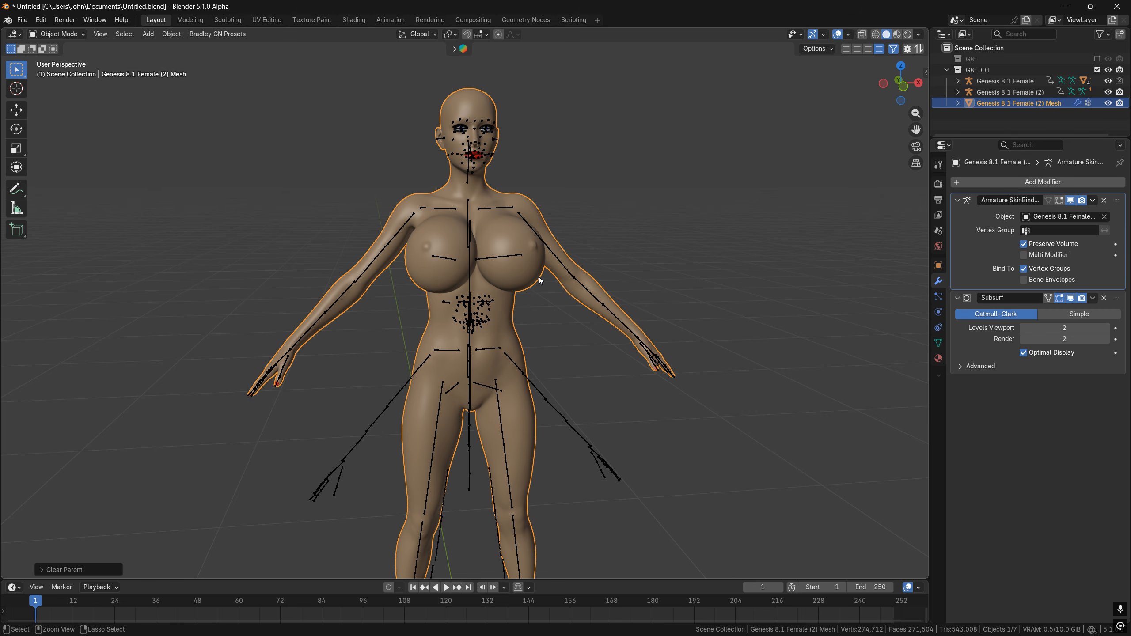
pyautogui.hotkey('ctrl', 'i')
pyautogui.press('x')
pyautogui.click(538, 277)
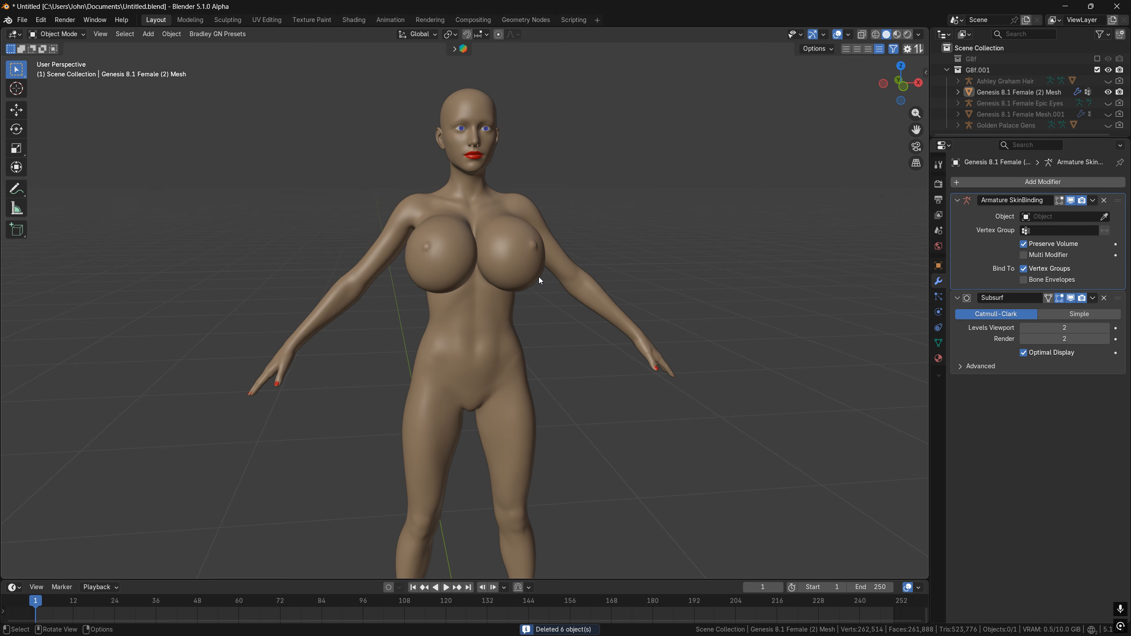
# Delete the hidden rigs and the hidden Genesis 8.1 Female Mesh.001 from the G8f.001 collection, keeping the Genesis 8.1 Female (2) Mesh.
pyautogui.click(539, 277)
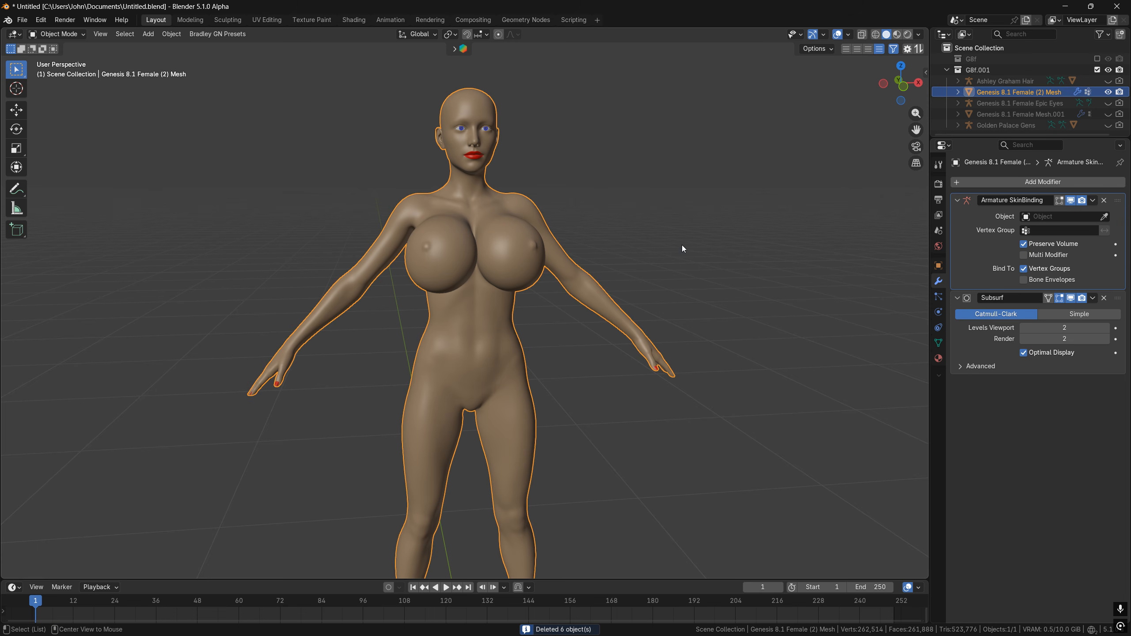
pyautogui.click(1007, 85)
pyautogui.keyDown('shift'); pyautogui.click(1003, 122); pyautogui.keyUp('shift')
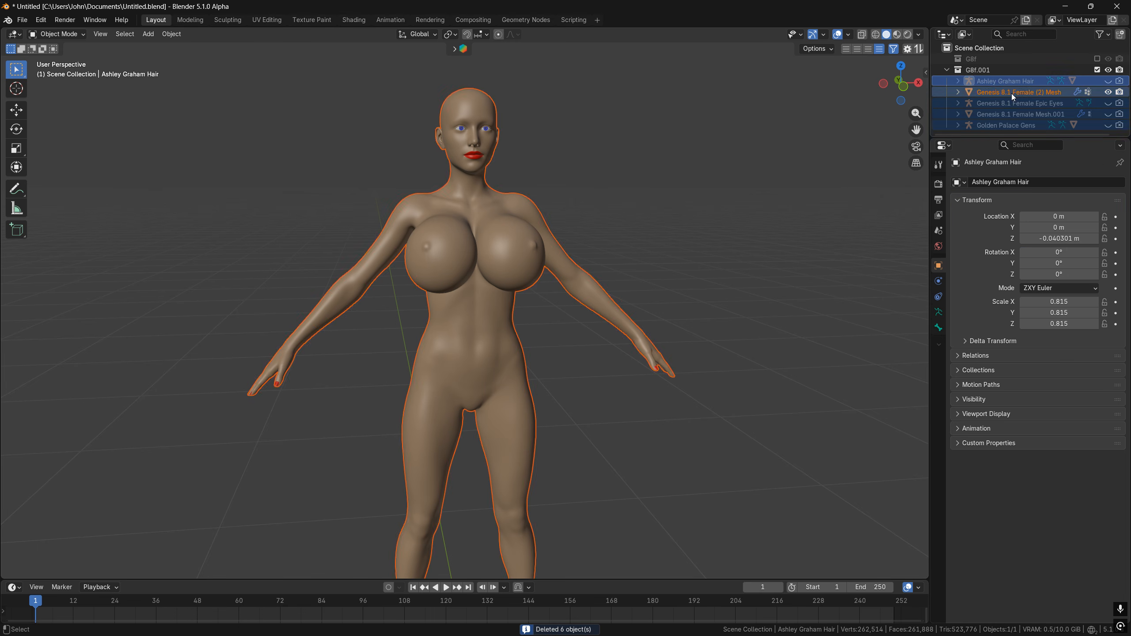
pyautogui.keyDown('ctrl'); pyautogui.click(1010, 94); pyautogui.keyUp('ctrl')
pyautogui.keyDown('ctrl'); pyautogui.click(997, 89); pyautogui.keyUp('ctrl')
pyautogui.press('Delete')
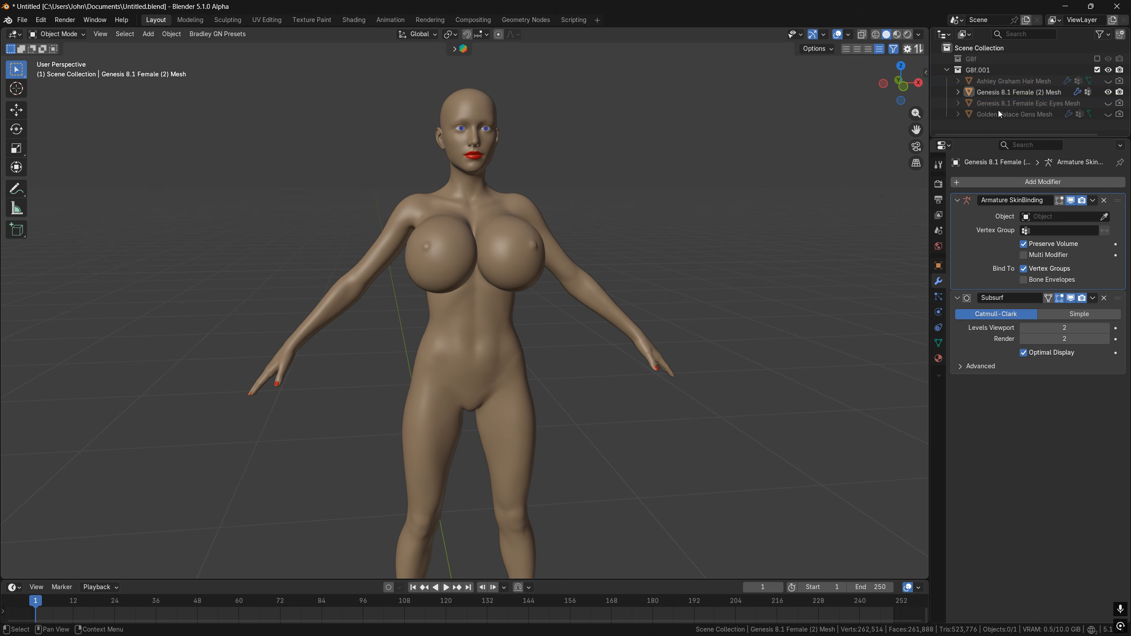
# Delete the hidden hair, Epic Eyes and Golden Palace Gens meshes left in the G8f.001 collection.
pyautogui.click(998, 103)
pyautogui.keyDown('shift'); pyautogui.click(1000, 113); pyautogui.keyUp('shift')
pyautogui.keyDown('ctrl'); pyautogui.click(1004, 84); pyautogui.keyUp('ctrl')
pyautogui.press('Delete')
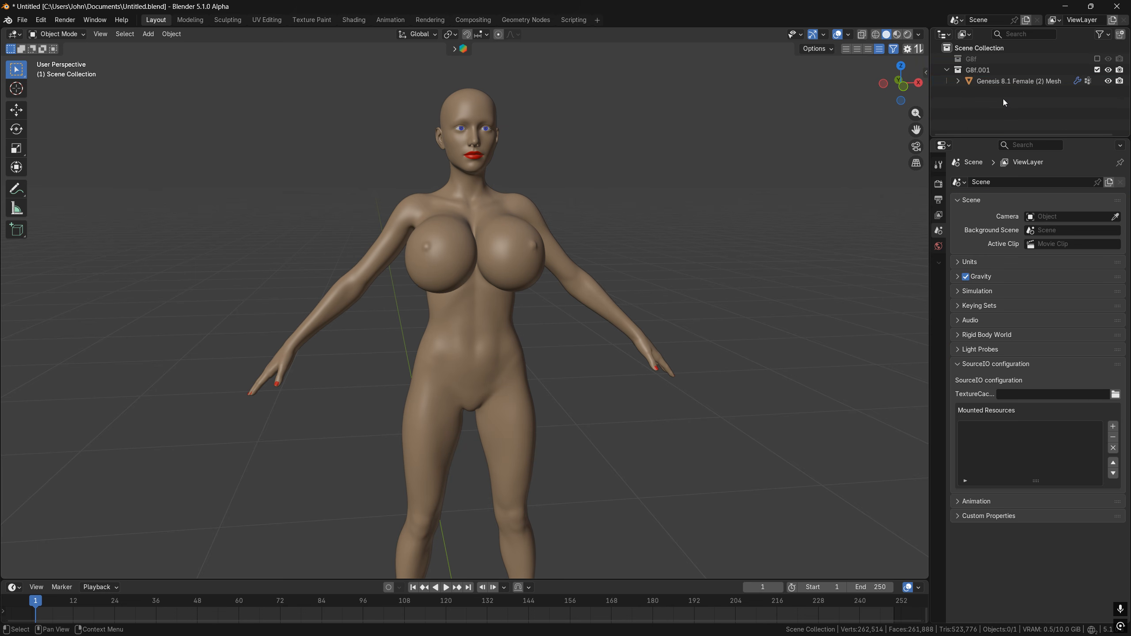
# Select the Genesis 8.1 Female (2) Mesh and include the G8f collection in the view layer again.
pyautogui.click(1004, 82)
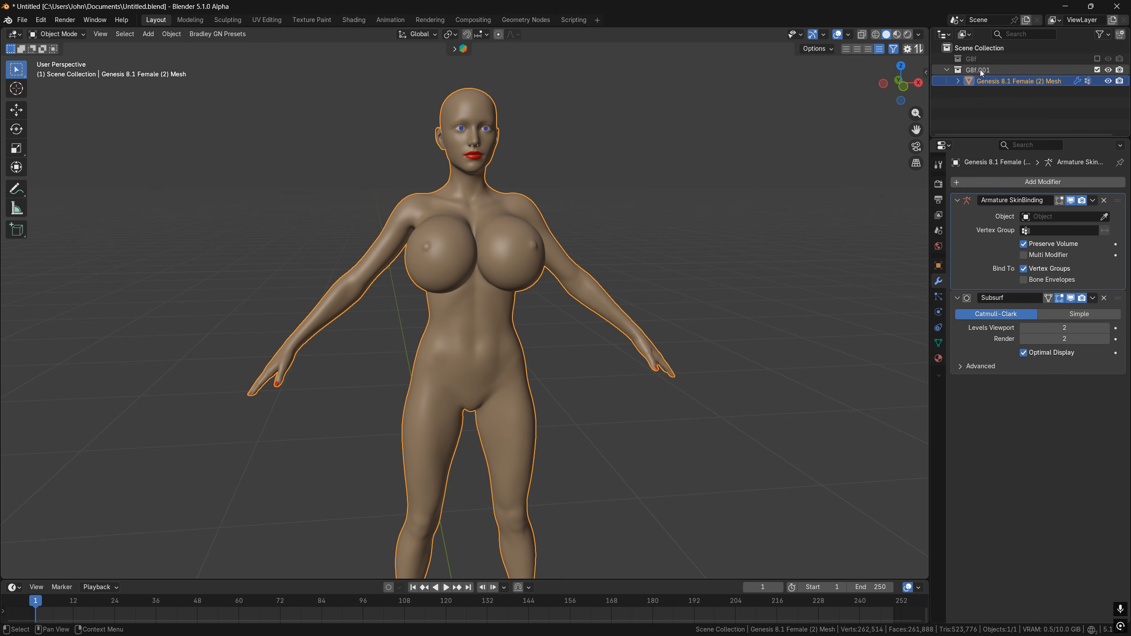
pyautogui.click(1097, 59)
pyautogui.click(584, 261)
pyautogui.click(582, 277)
pyautogui.keyDown('shift'); pyautogui.moveTo(582, 277); pyautogui.dragTo(610, 127, button='middle'); pyautogui.keyUp('shift')
# Move the Genesis 8.1 Female (2) Mesh away from the base mesh and compare the two figures.
pyautogui.press('g')
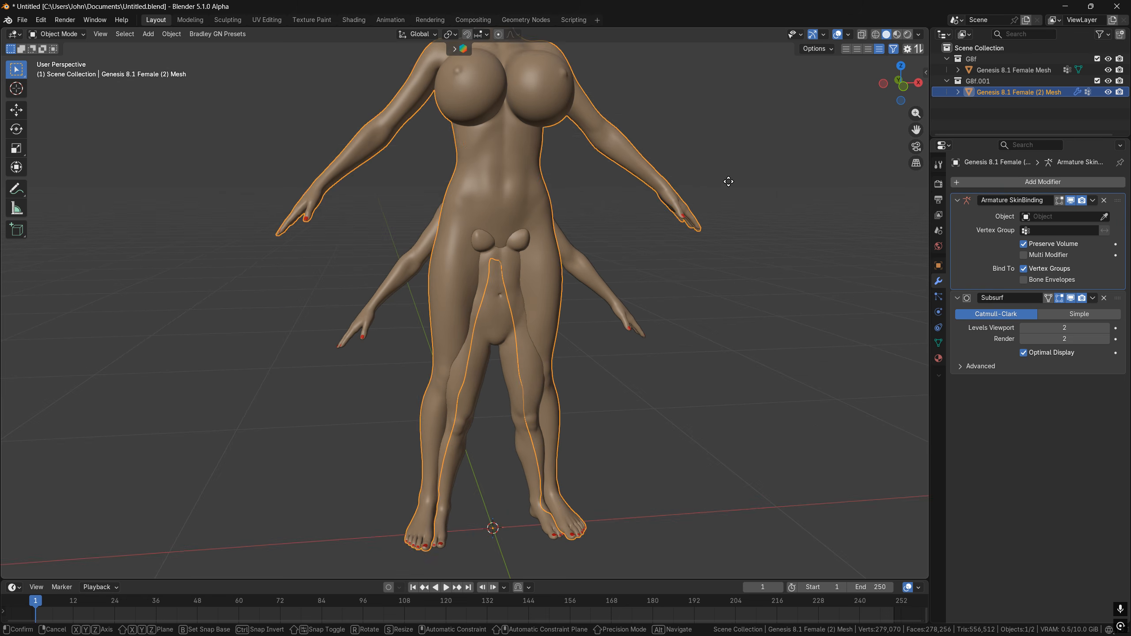
pyautogui.rightClick(601, 200)
pyautogui.press('n')
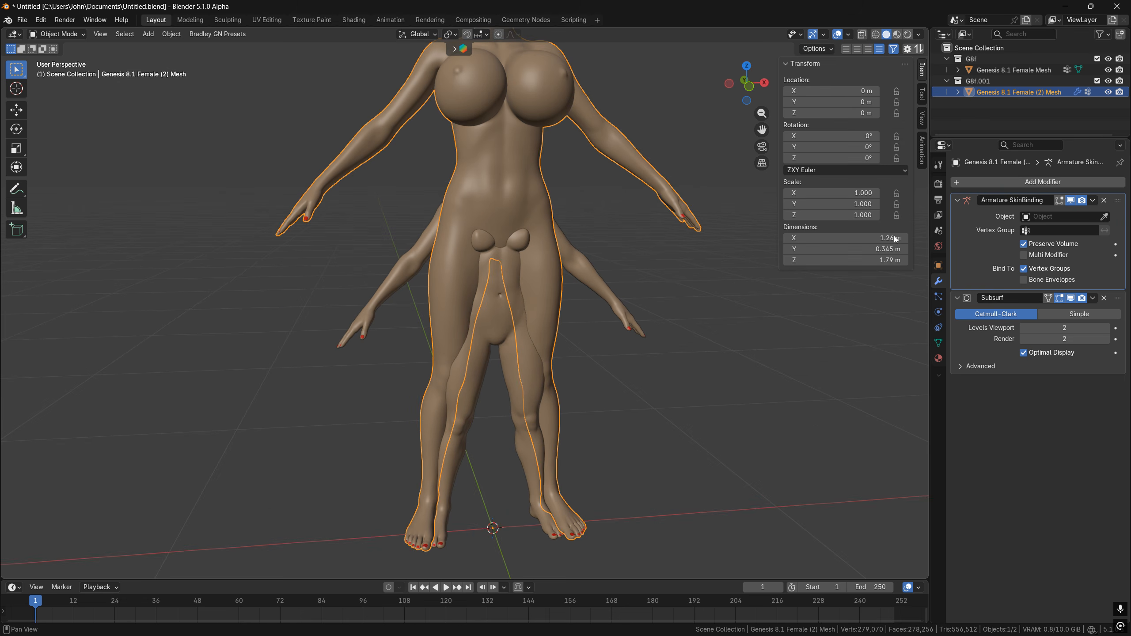
pyautogui.press('n')
pyautogui.press('g')
pyautogui.click(546, 193)
pyautogui.moveTo(543, 195); pyautogui.dragTo(464, 122, button='middle')
pyautogui.scroll(2, 510, 160)
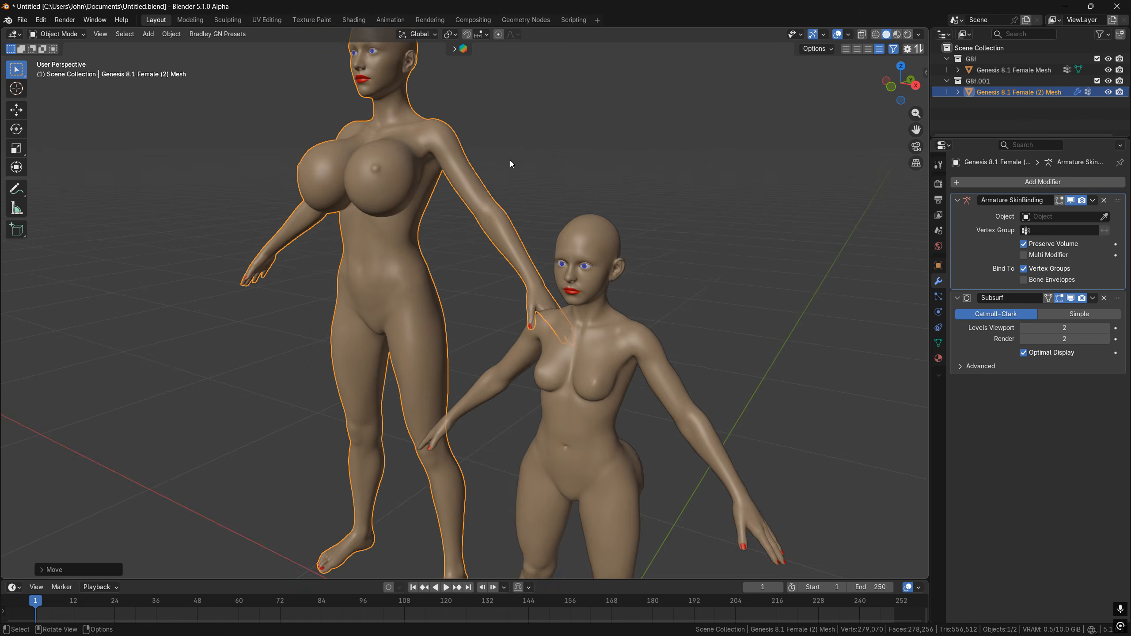
pyautogui.scroll(2, 510, 159)
pyautogui.scroll(-2, 486, 150)
pyautogui.moveTo(650, 185); pyautogui.dragTo(674, 187, button='middle')
pyautogui.moveTo(437, 173); pyautogui.dragTo(510, 228, button='middle')
# Clear the moved mesh's location and apply the transforms of both it and the base Genesis 8.1 Female Mesh.
pyautogui.hotkey('alt', 'g')
pyautogui.hotkey('ctrl', 'a')
pyautogui.click(505, 228)
pyautogui.moveTo(624, 239); pyautogui.dragTo(554, 338, button='middle')
pyautogui.click(597, 276)
pyautogui.hotkey('ctrl', 'a')
pyautogui.click(597, 277)
# Put the base Genesis 8.1 Female Mesh into Weight Paint mode, add a vertex group and enable X symmetry.
pyautogui.press('Tab')
pyautogui.scroll(3, 554, 338)
pyautogui.moveTo(592, 254)
pyautogui.mouseDown(button='middle')
pyautogui.moveTo(521, 253)
pyautogui.moveTo(592, 254)
pyautogui.mouseUp(button='middle')
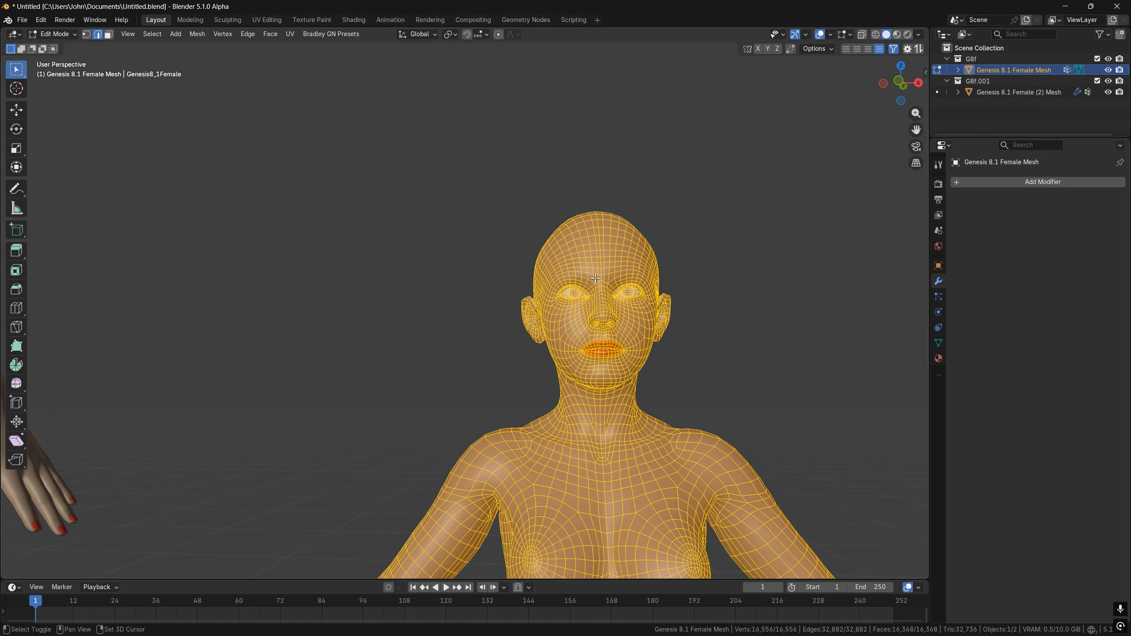
pyautogui.keyDown('shift'); pyautogui.moveTo(726, 370); pyautogui.dragTo(623, 314, button='middle'); pyautogui.keyUp('shift')
pyautogui.scroll(3, 623, 313)
pyautogui.hotkey('ctrl', 'Tab')
pyautogui.click(506, 294)
pyautogui.moveTo(505, 195); pyautogui.dragTo(483, 219, button='middle')
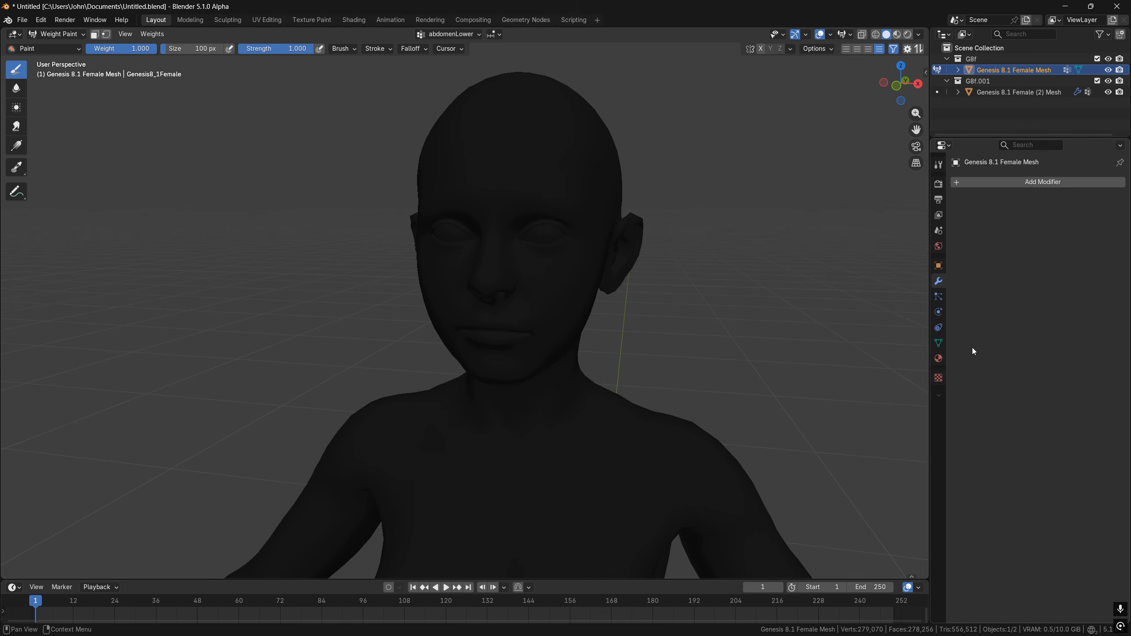
pyautogui.click(938, 343)
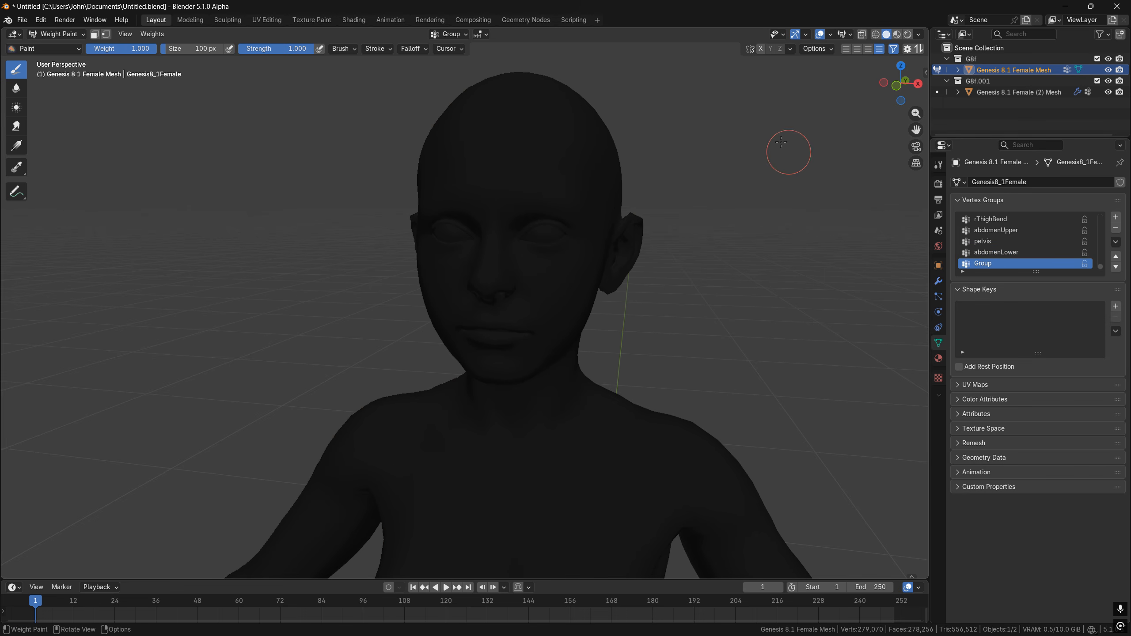
pyautogui.click(760, 50)
# Test mirrored weight painting across the torso with a 347 px brush and remove the test vertex group.
pyautogui.keyDown('shift'); pyautogui.moveTo(579, 485); pyautogui.dragTo(570, 192, button='middle'); pyautogui.keyUp('shift')
pyautogui.moveTo(562, 198)
pyautogui.mouseDown()
pyautogui.moveTo(513, 202)
pyautogui.moveTo(526, 336)
pyautogui.moveTo(490, 337)
pyautogui.mouseUp()
pyautogui.press('f')
pyautogui.click(558, 321)
pyautogui.moveTo(597, 240)
pyautogui.mouseDown()
pyautogui.moveTo(476, 241)
pyautogui.moveTo(525, 394)
pyautogui.mouseUp()
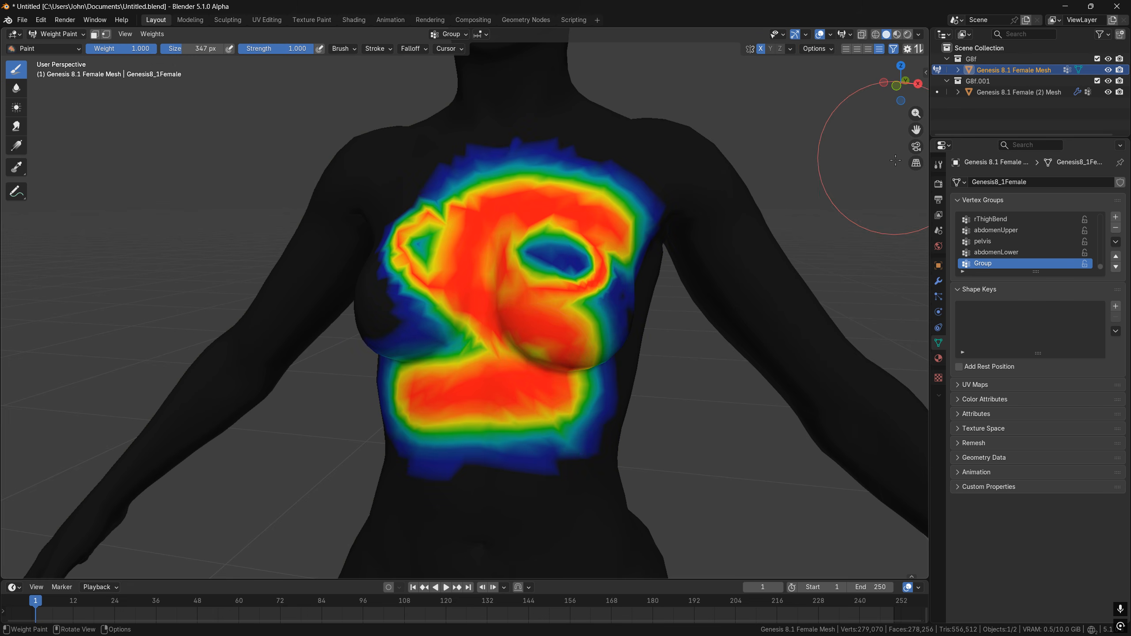
pyautogui.click(1115, 228)
pyautogui.hotkey('ctrl', 'Tab')
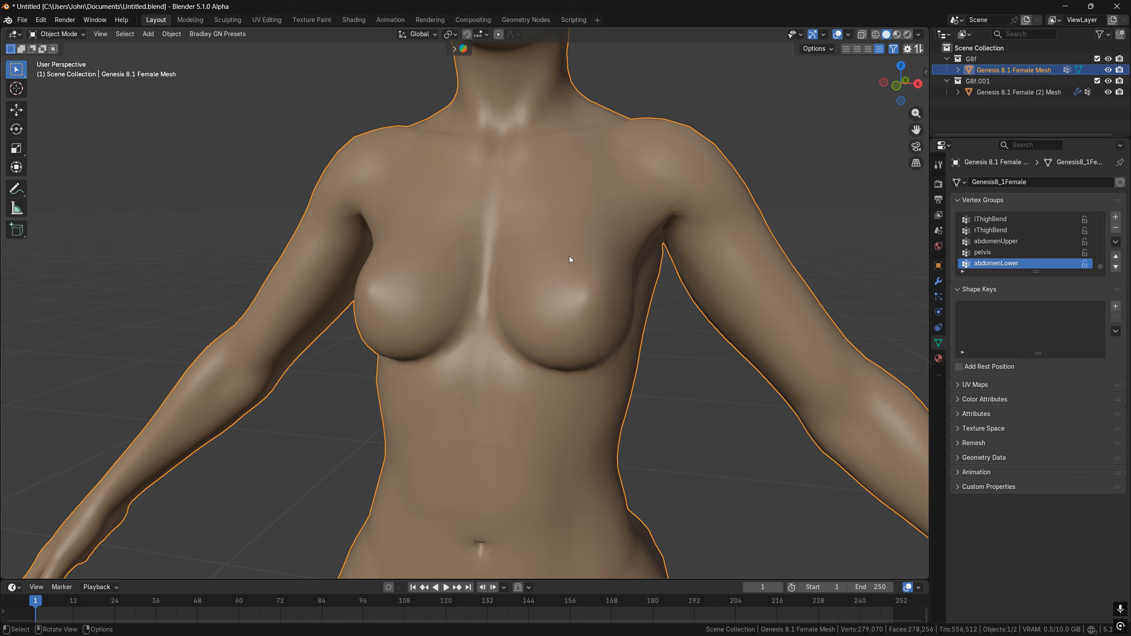
# Try placing a duplicate of the base mesh beside it along the X axis.
pyautogui.scroll(-5, 656, 254)
pyautogui.scroll(2, 661, 264)
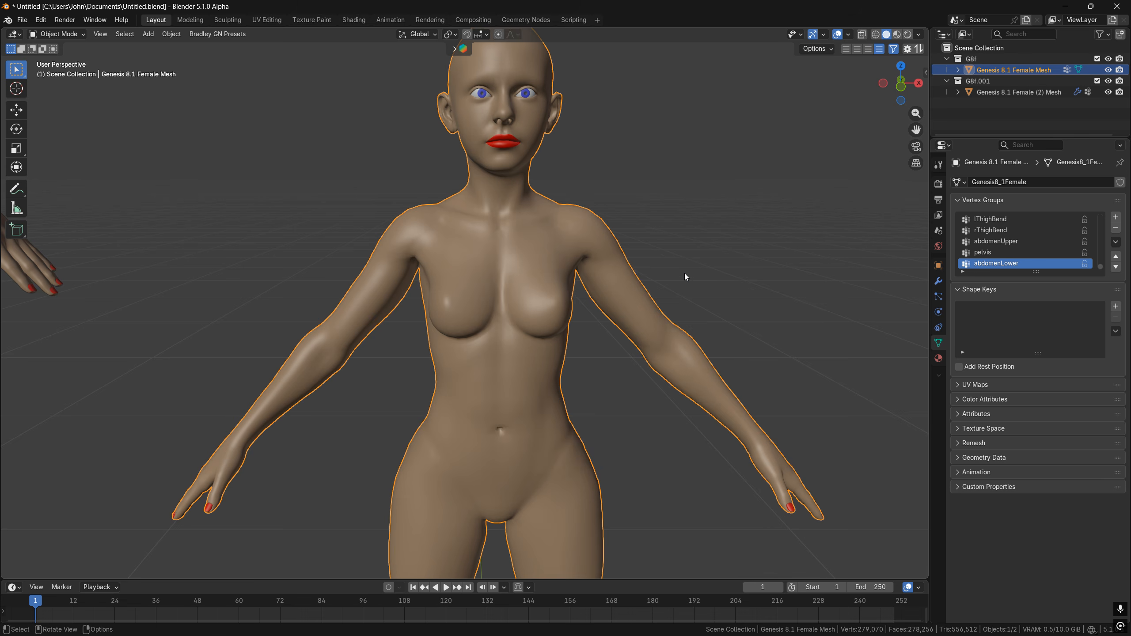
pyautogui.scroll(-3, 684, 273)
pyautogui.hotkey('shift', 'd')
pyautogui.press('x')
pyautogui.click(428, 288)
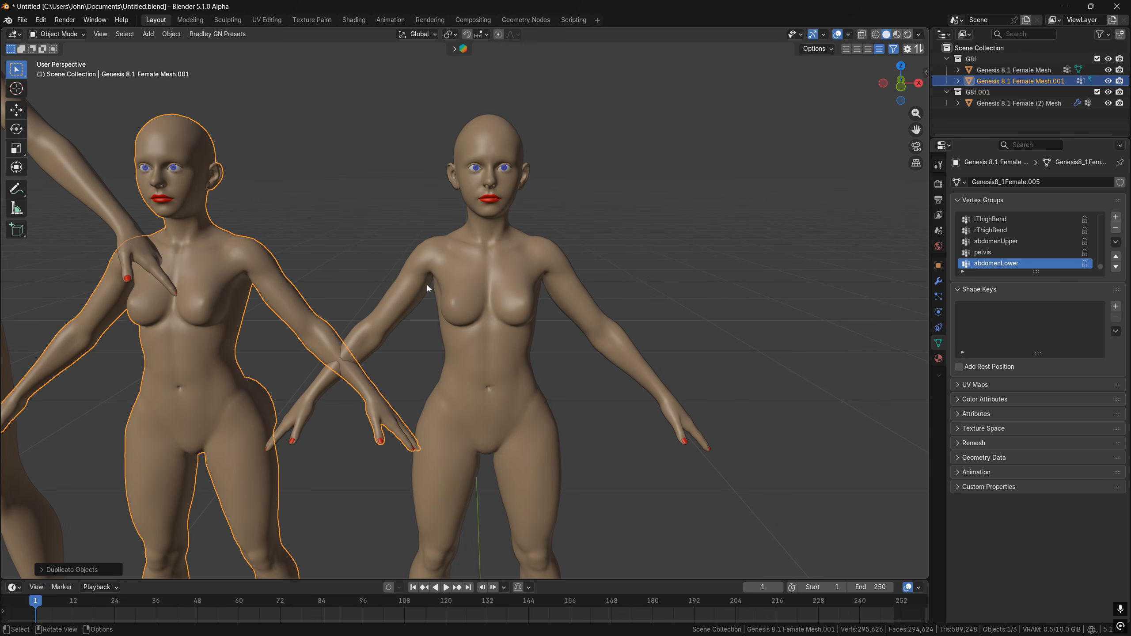
pyautogui.hotkey('ctrl', 'z')
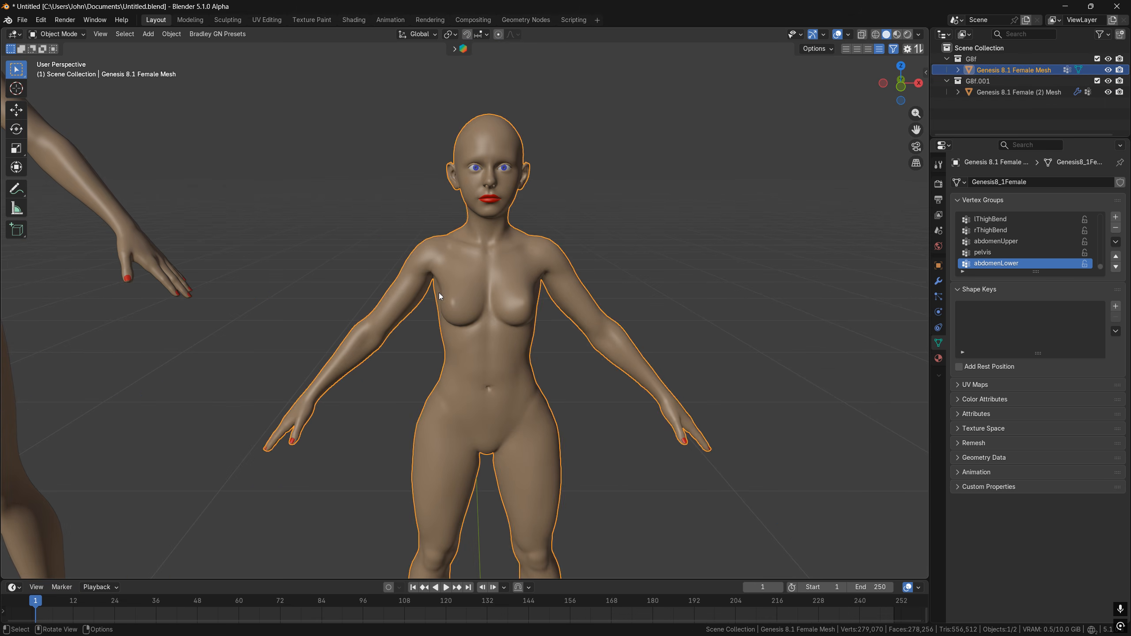
# Duplicate the base Genesis 8.1 Female Mesh in place and apply the duplicate's transforms.
pyautogui.hotkey('shift', 'd')
pyautogui.press('Escape')
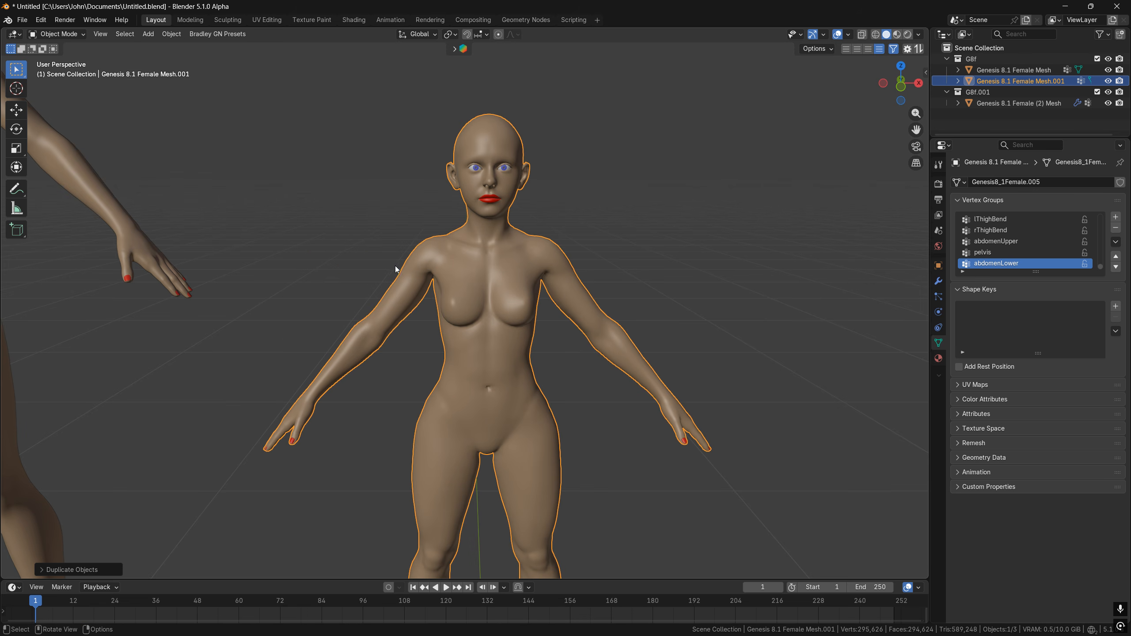
pyautogui.hotkey('ctrl', 'a')
pyautogui.click(398, 267)
pyautogui.hotkey('ctrl', 'a')
pyautogui.click(398, 266)
# Test moving the duplicate along X and clearing its location, leaving it beside the original mesh.
pyautogui.press('g')
pyautogui.press('x')
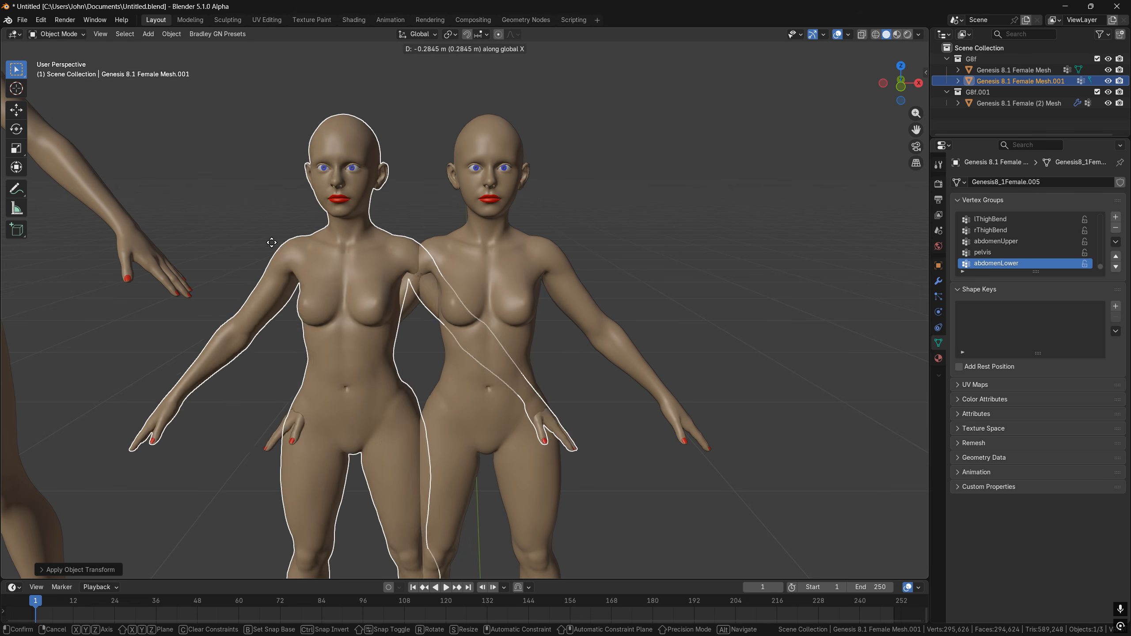
pyautogui.click(103, 281)
pyautogui.press('g')
pyautogui.rightClick(339, 254)
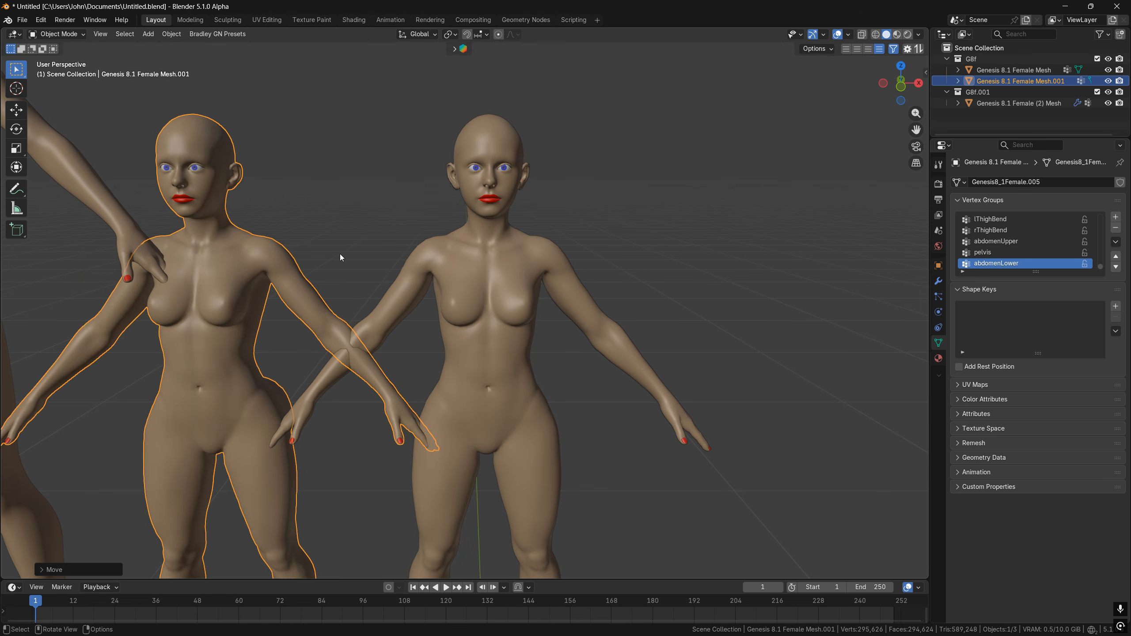
pyautogui.hotkey('alt', 'g')
pyautogui.press('g')
pyautogui.click(246, 269)
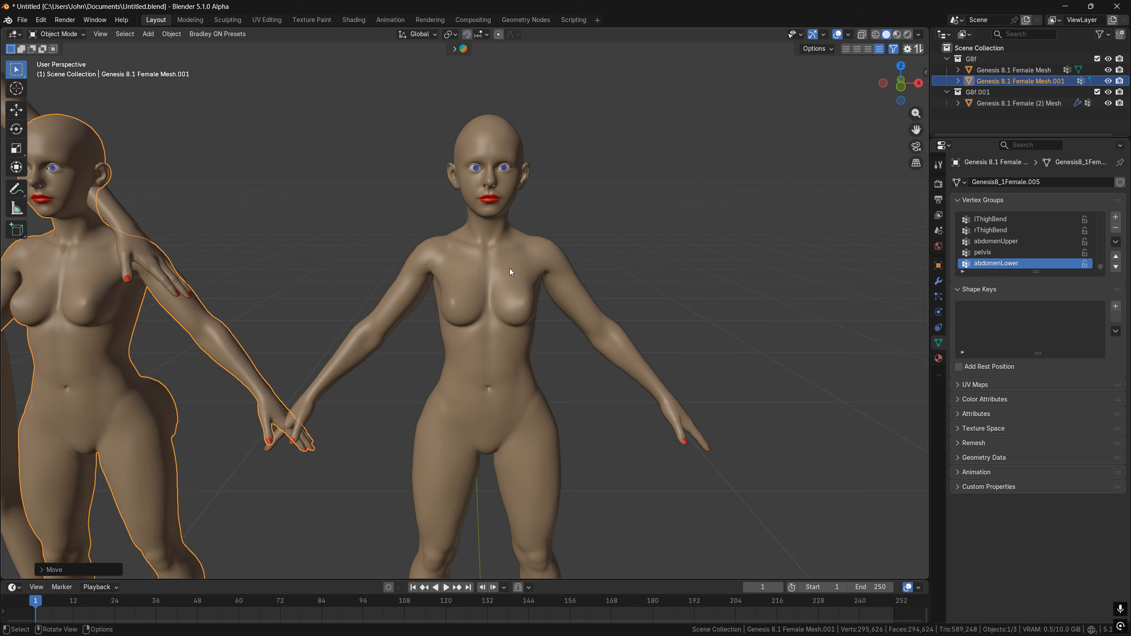
# Apply all transforms to the original Genesis 8.1 Female Mesh and run Snap to Symmetry on its whole geometry.
pyautogui.click(406, 272)
pyautogui.hotkey('ctrl', 'a')
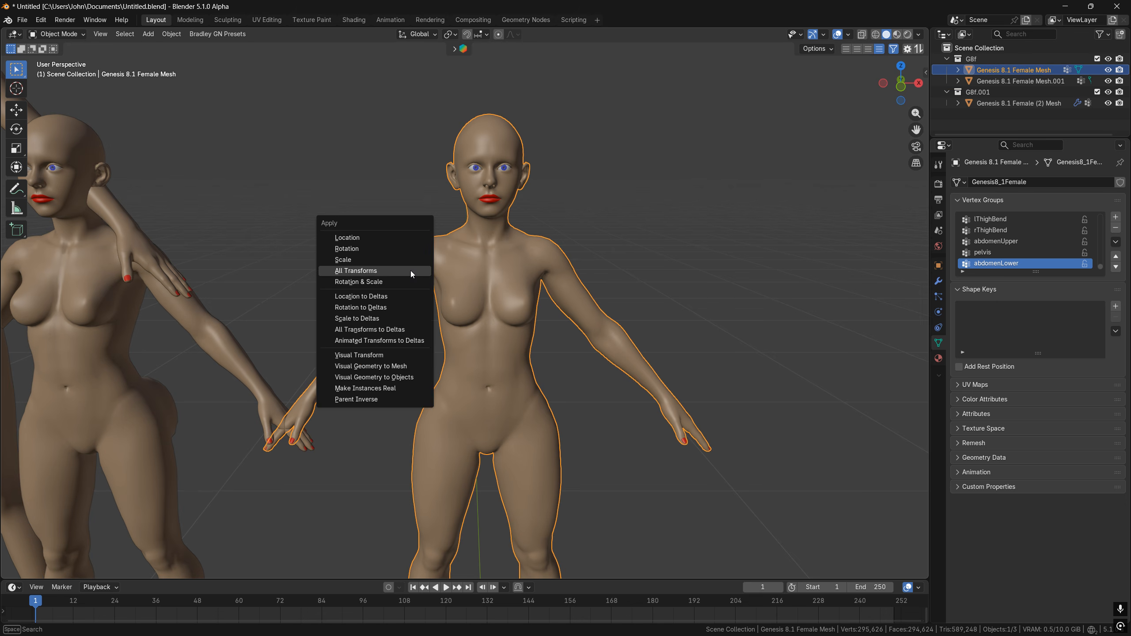
pyautogui.click(410, 271)
pyautogui.press('Tab')
pyautogui.press('F3')
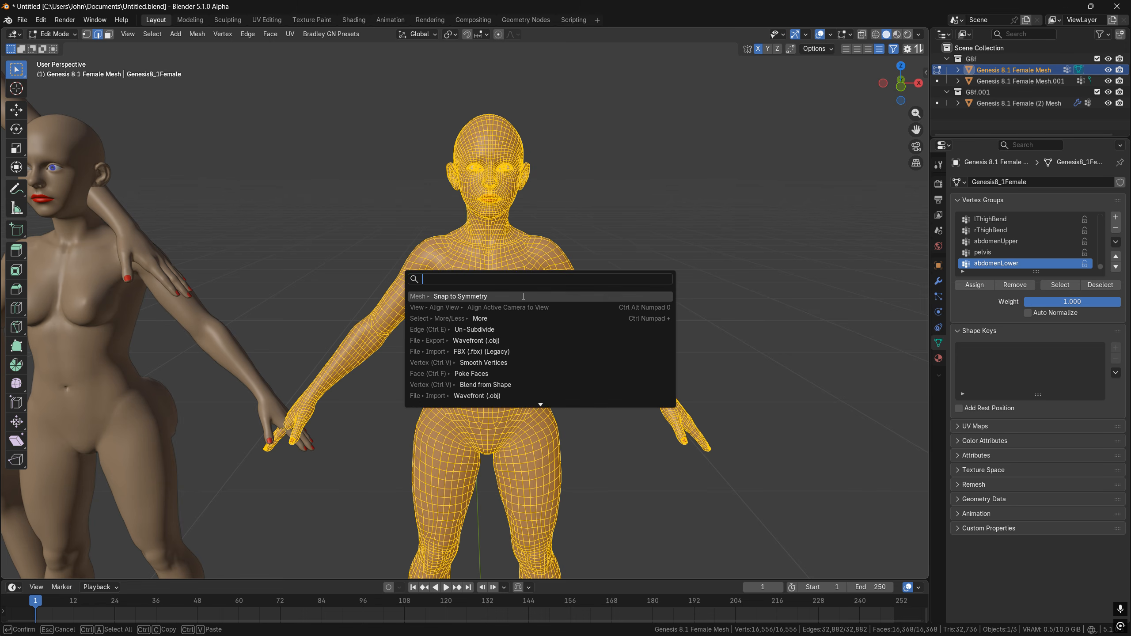
pyautogui.press('Return')
# Bring up the Info Log and repeat Snap to Symmetry on the whole mesh until no more pairs get mirrored.
pyautogui.press('super')
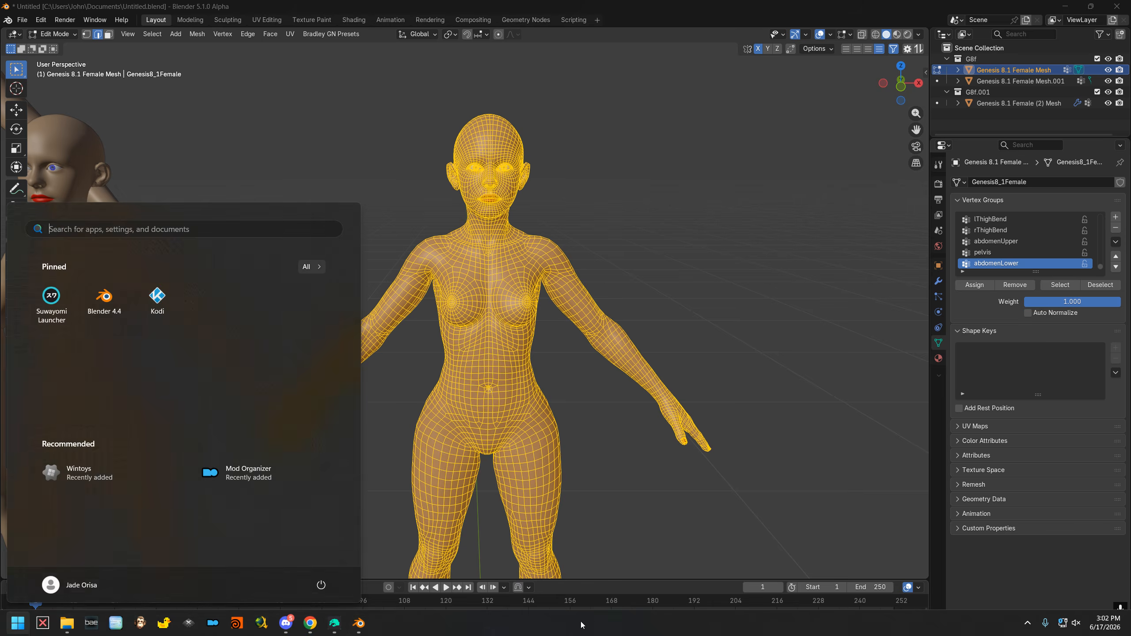
pyautogui.press('super')
pyautogui.click(579, 628)
pyautogui.hotkey('shift', 'r')
pyautogui.hotkey('shift', 'r')
pyautogui.hotkey('shift', 'r')
pyautogui.hotkey('shift', 'r')
pyautogui.hotkey('shift', 'r')
pyautogui.hotkey('shift', 'r')
pyautogui.hotkey('shift', 'r')
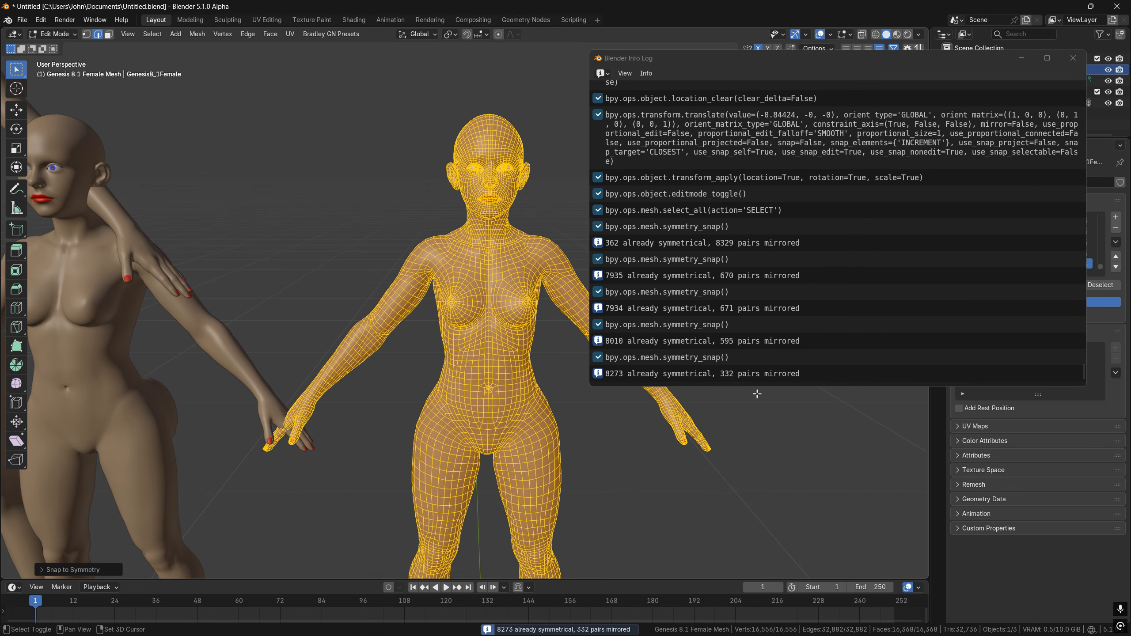
pyautogui.hotkey('shift', 'r')
pyautogui.hotkey('shift', 'r')
pyautogui.hotkey('shift', 'r')
pyautogui.hotkey('shift', 'r')
pyautogui.hotkey('shift', 'r')
pyautogui.hotkey('shift', 'r')
pyautogui.hotkey('shift', 'r')
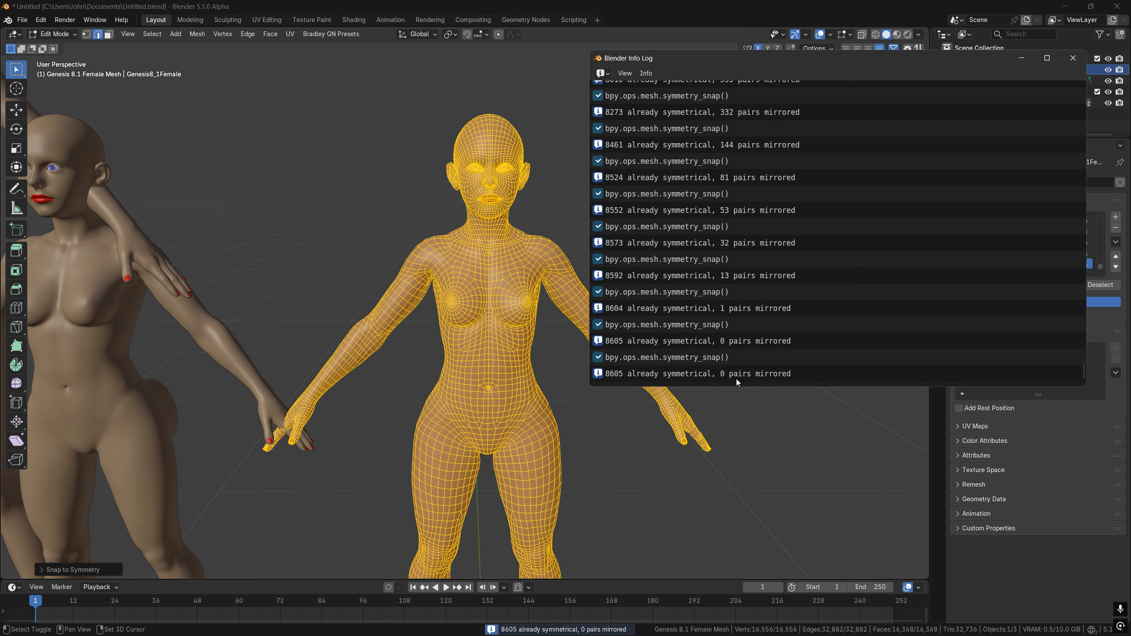
pyautogui.hotkey('shift', 'r')
pyautogui.hotkey('shift', 'r')
pyautogui.hotkey('shift', 'r')
pyautogui.hotkey('shift', 'r')
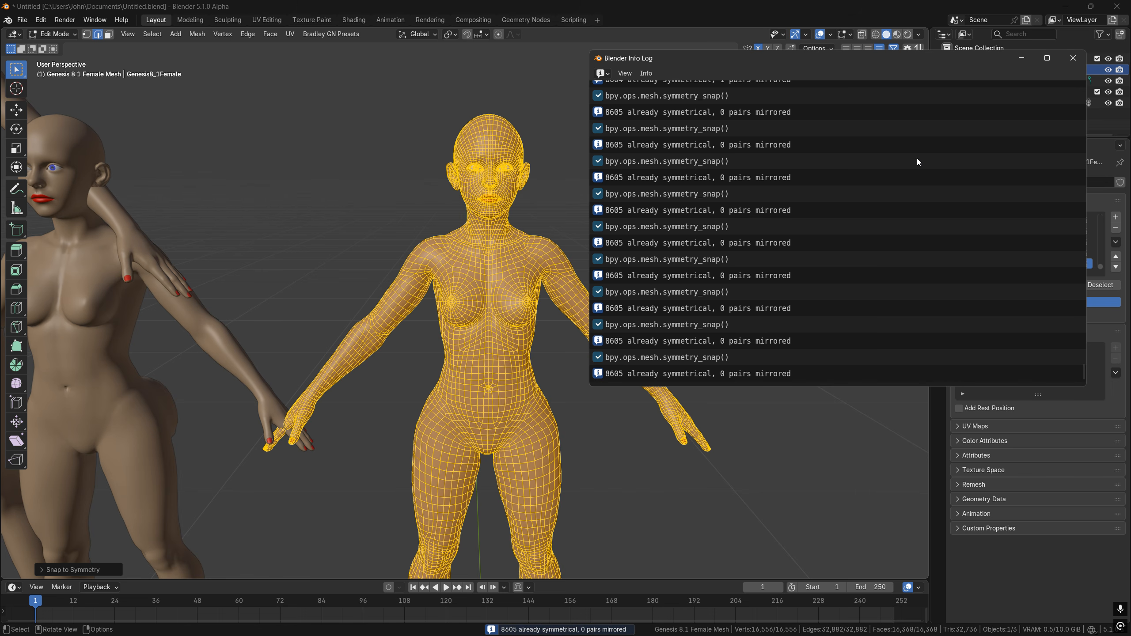
# Close the Info Log, deselect the mesh geometry and return to Object Mode.
pyautogui.click(1073, 58)
pyautogui.hotkey('alt', 'a')
pyautogui.scroll(8, 623, 223)
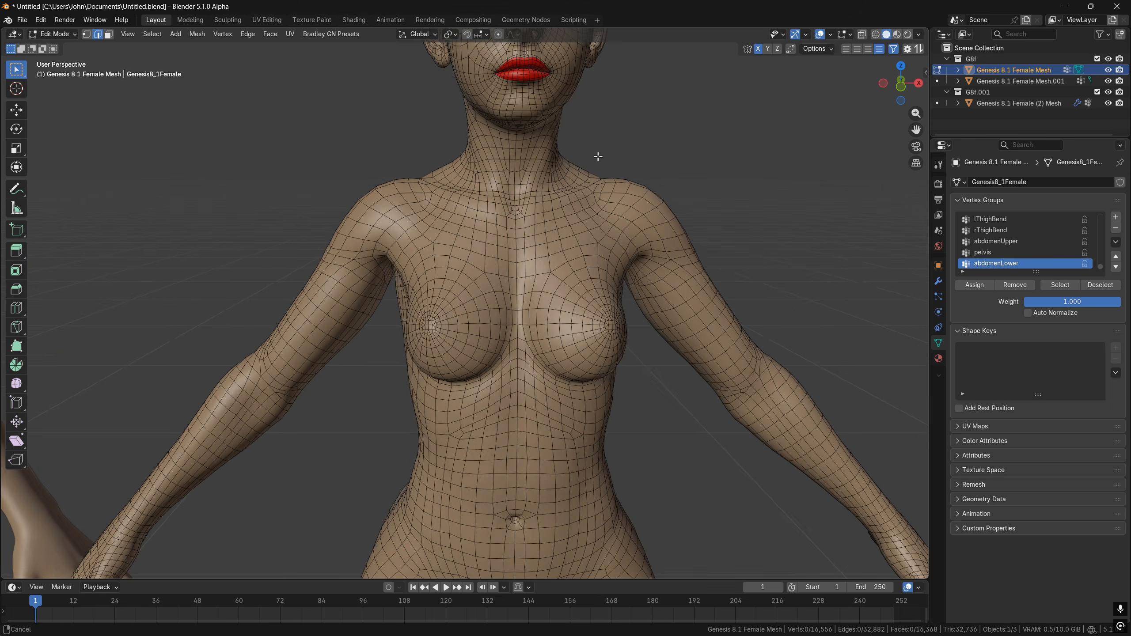
pyautogui.scroll(-1, 606, 248)
pyautogui.press('Tab')
pyautogui.scroll(-4, 588, 261)
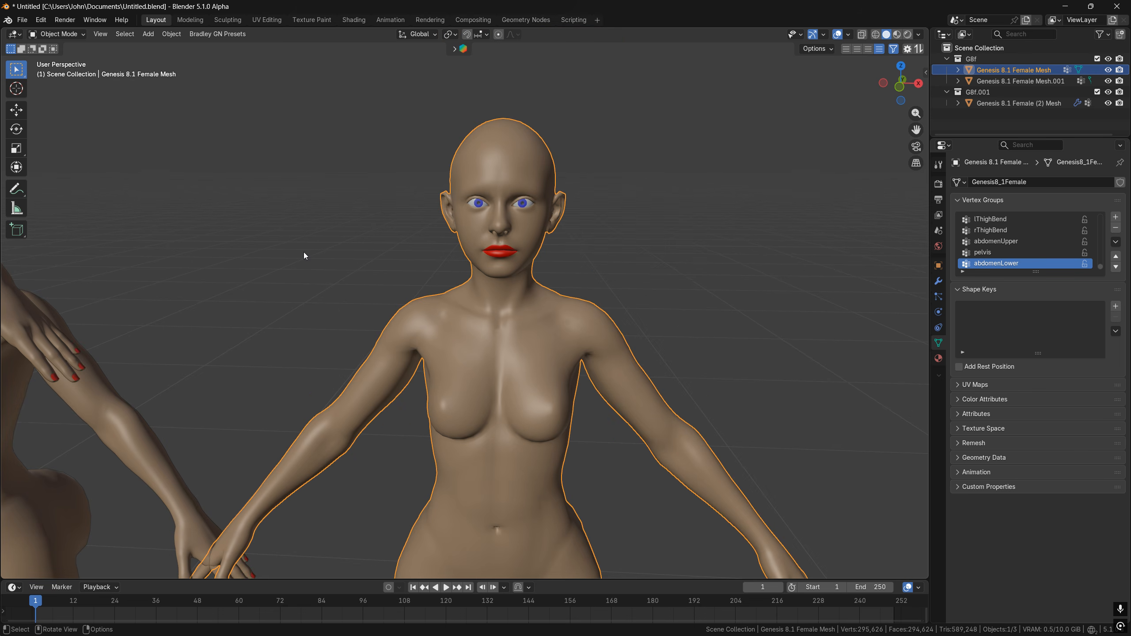
# Join the duplicate Genesis 8.1 Female Mesh.001 into the symmetrized base mesh as a shape key.
pyautogui.click(129, 405)
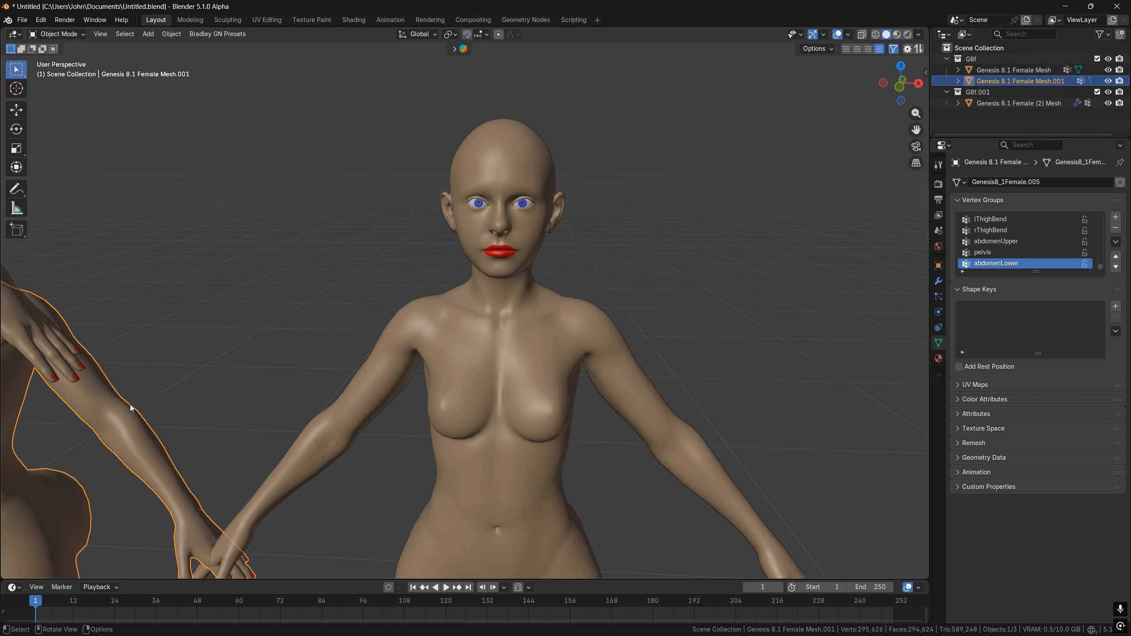
pyautogui.keyDown('shift'); pyautogui.click(473, 353); pyautogui.keyUp('shift')
pyautogui.press('q')
pyautogui.click(436, 409)
# Set the joined shape key's value to 1.000 and examine its effect on the mouth and teeth with X-ray in front view.
pyautogui.scroll(4, 506, 352)
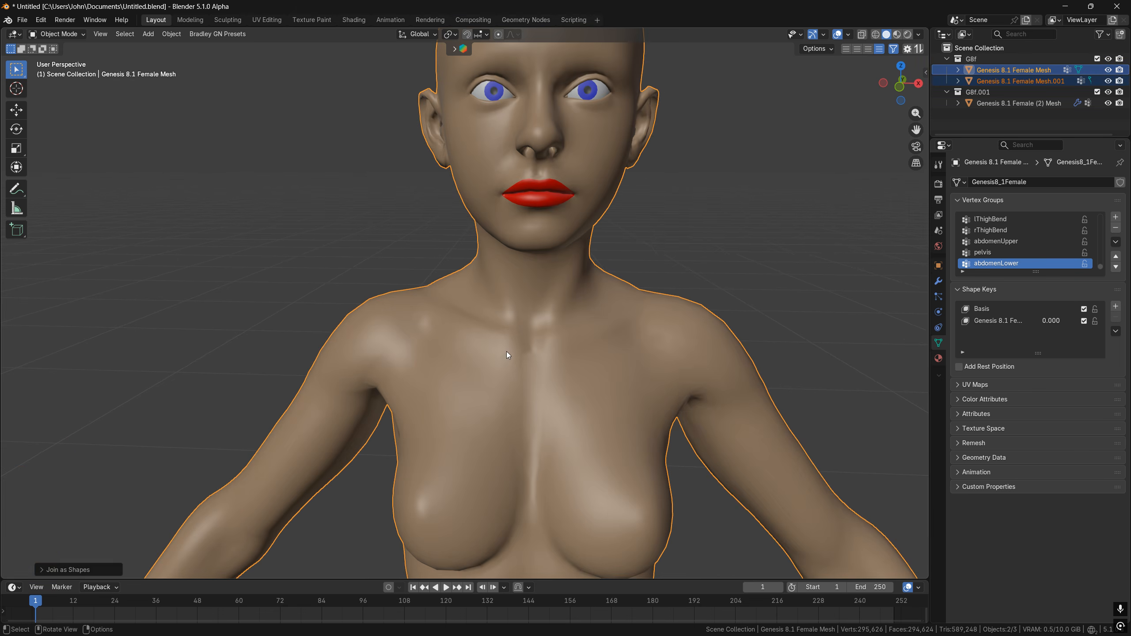
pyautogui.moveTo(1037, 323); pyautogui.dragTo(1086, 323)
pyautogui.hotkey('alt', 'z')
pyautogui.press('KP_1')
pyautogui.scroll(7, 606, 345)
pyautogui.keyDown('shift'); pyautogui.moveTo(649, 220); pyautogui.dragTo(573, 189, button='middle'); pyautogui.keyUp('shift')
pyautogui.scroll(4, 614, 347)
pyautogui.keyDown('shift'); pyautogui.moveTo(614, 346); pyautogui.dragTo(527, 322, button='middle'); pyautogui.keyUp('shift')
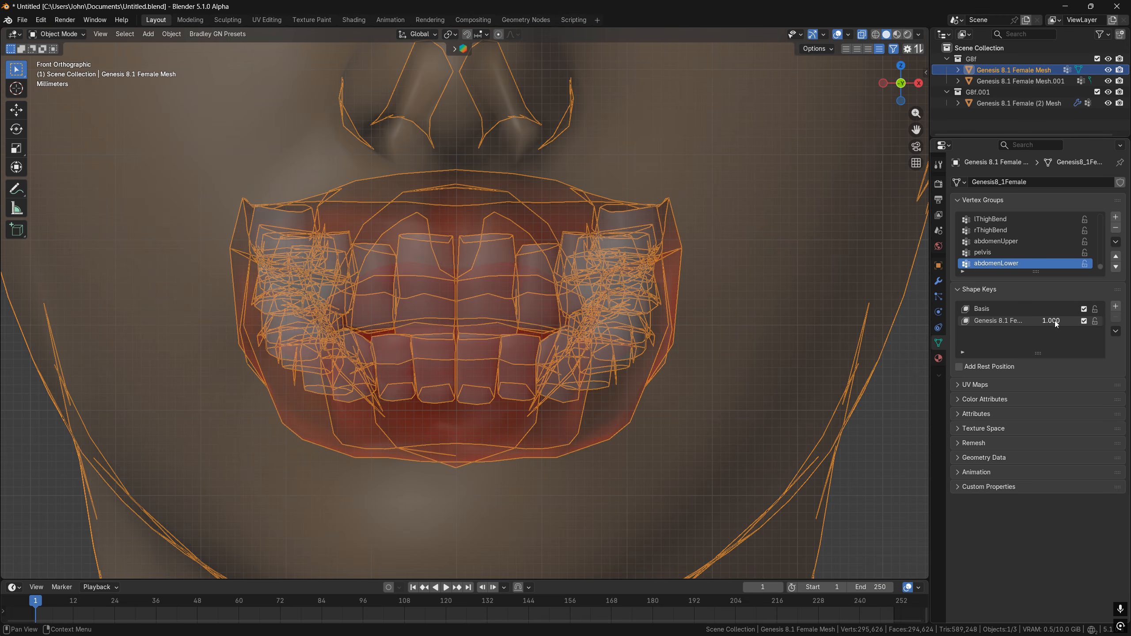
pyautogui.moveTo(1055, 324); pyautogui.dragTo(1083, 324)
pyautogui.moveTo(671, 290); pyautogui.dragTo(701, 302, button='middle')
pyautogui.scroll(-8, 536, 292)
pyautogui.moveTo(537, 293); pyautogui.dragTo(307, 333, button='middle')
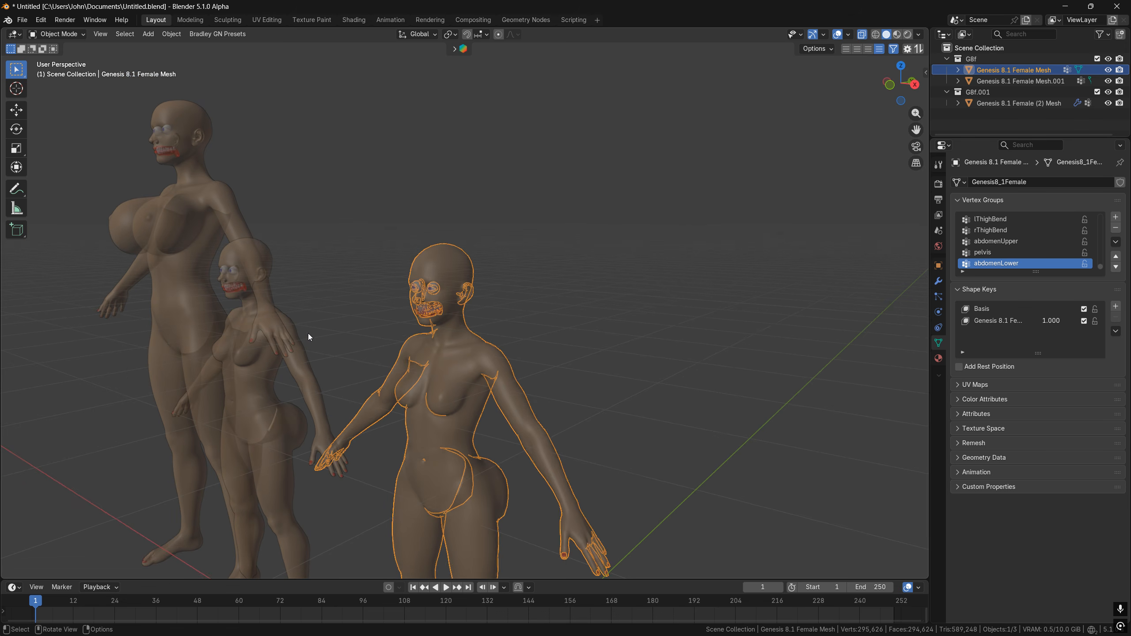
# Delete the duplicate Genesis 8.1 Female Mesh.001, turn off X-ray and frame the remaining base mesh.
pyautogui.click(302, 347)
pyautogui.click(315, 350)
pyautogui.press('x')
pyautogui.click(314, 350)
pyautogui.moveTo(545, 272); pyautogui.dragTo(650, 265, button='middle')
pyautogui.click(553, 258)
pyautogui.press('KP_Decimal')
pyautogui.hotkey('alt', 'z')
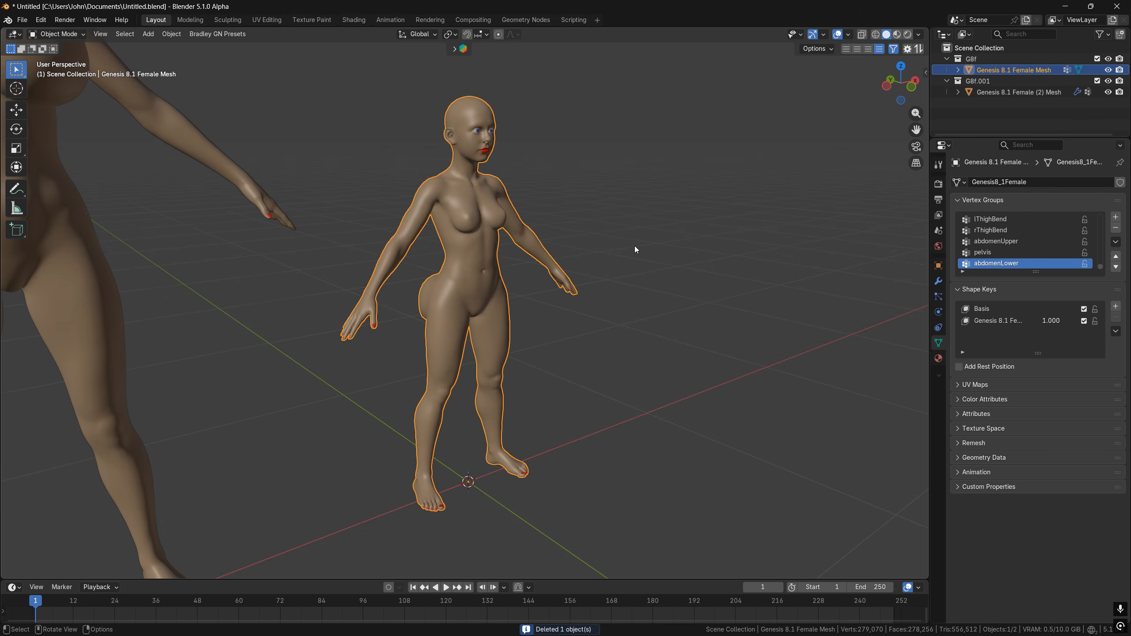
# Clear the location of the morphed Genesis 8.1 Female (2) Mesh and apply its transforms.
pyautogui.scroll(1, 630, 247)
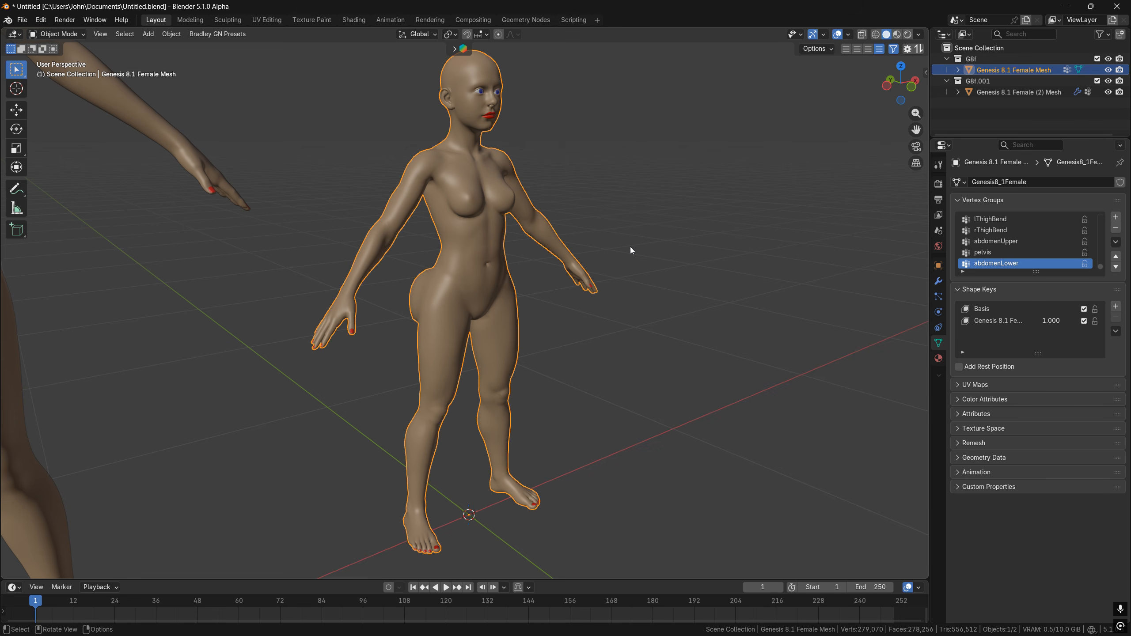
pyautogui.moveTo(630, 247); pyautogui.dragTo(422, 272, button='middle')
pyautogui.click(264, 269)
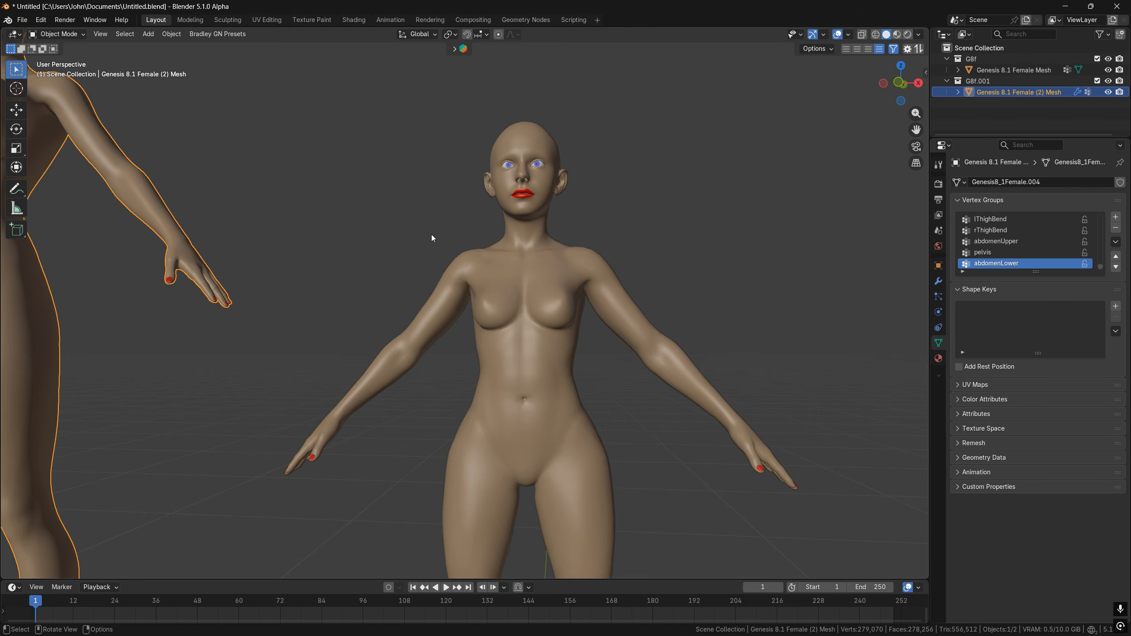
pyautogui.hotkey('alt', 'g')
pyautogui.hotkey('ctrl', 'a')
pyautogui.click(443, 236)
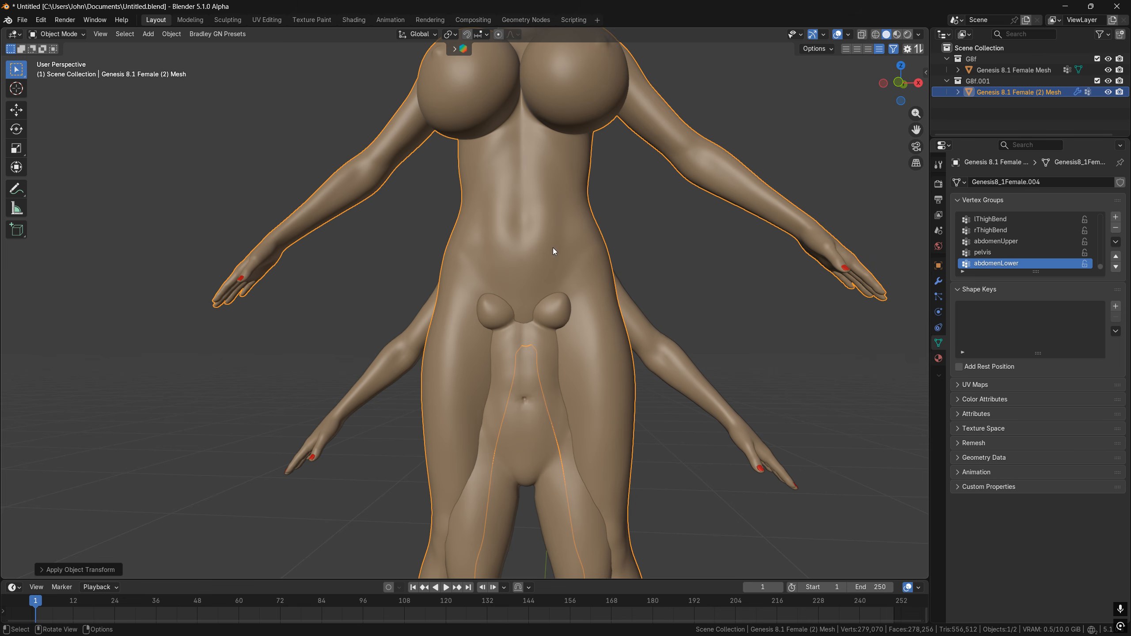
# Rename the base mesh's joined shape key to fix.
pyautogui.click(654, 308)
pyautogui.doubleClick(978, 324)
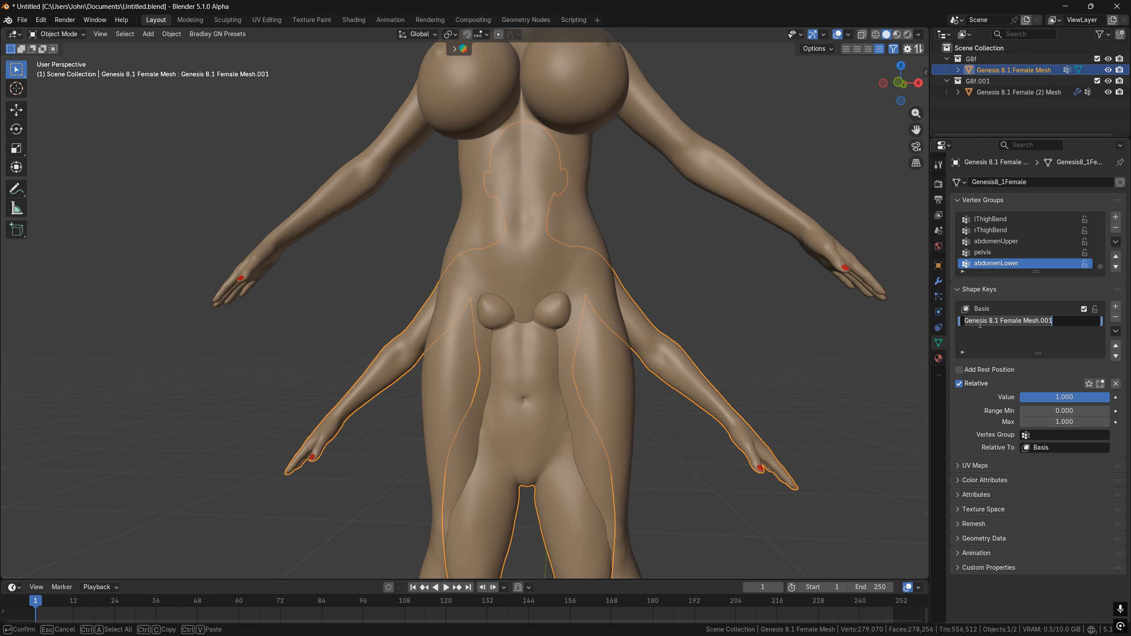
pyautogui.write('fix')
pyautogui.press('Return')
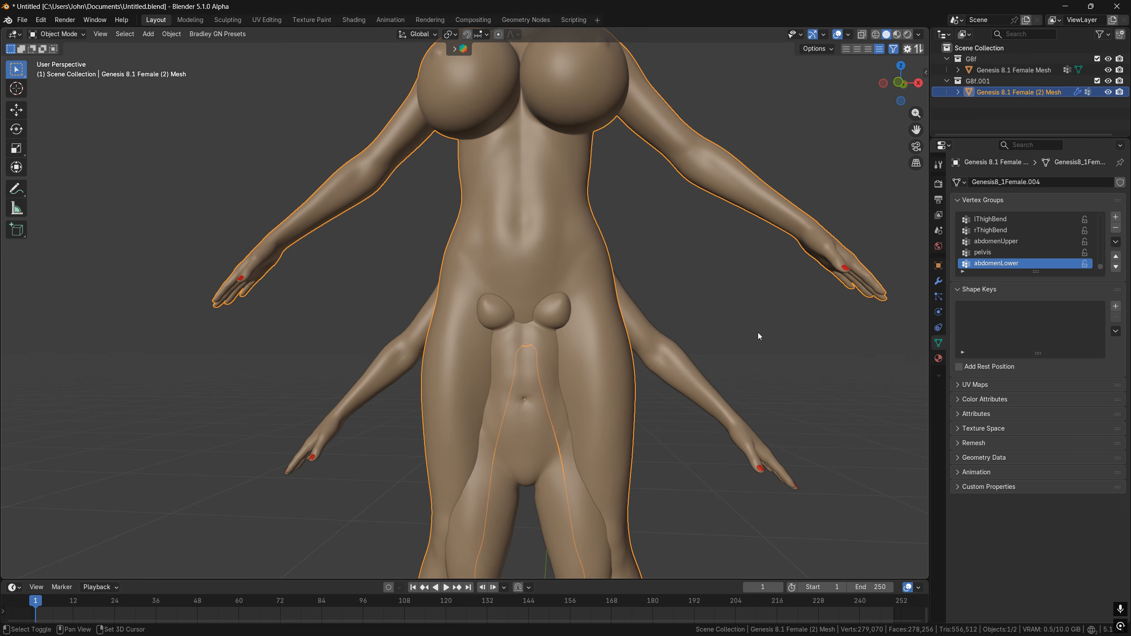
# Join the morphed Genesis 8.1 Female (2) Mesh into the base mesh as a shape key and hide the morphed mesh.
pyautogui.press('a')
pyautogui.press('q')
pyautogui.click(703, 385)
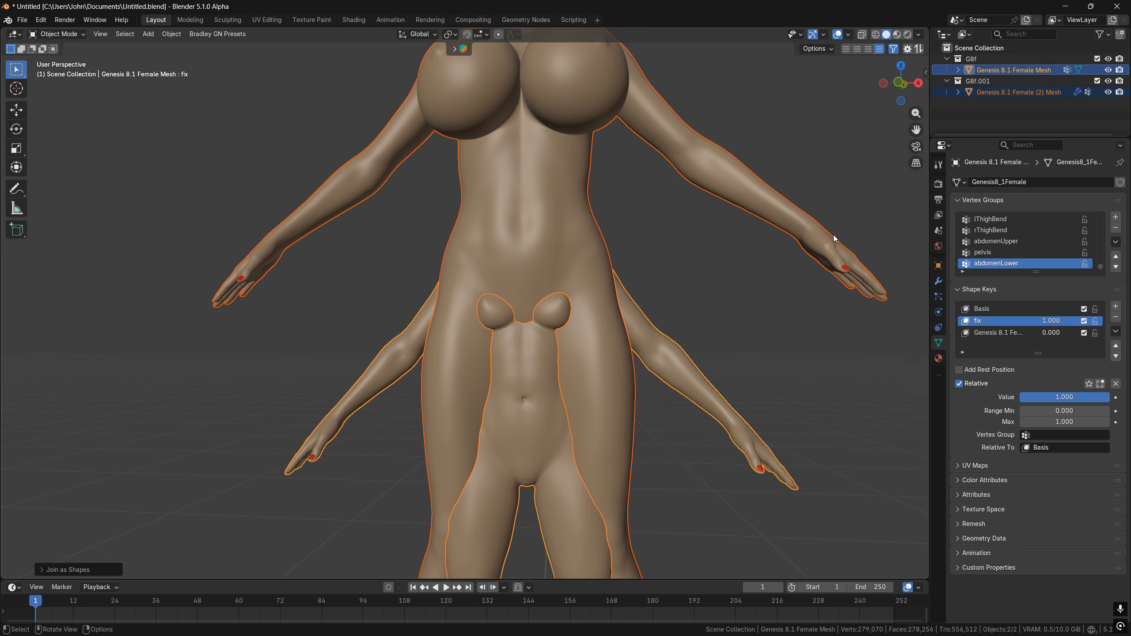
pyautogui.click(828, 251)
pyautogui.press('g')
pyautogui.click(817, 266)
pyautogui.press('h')
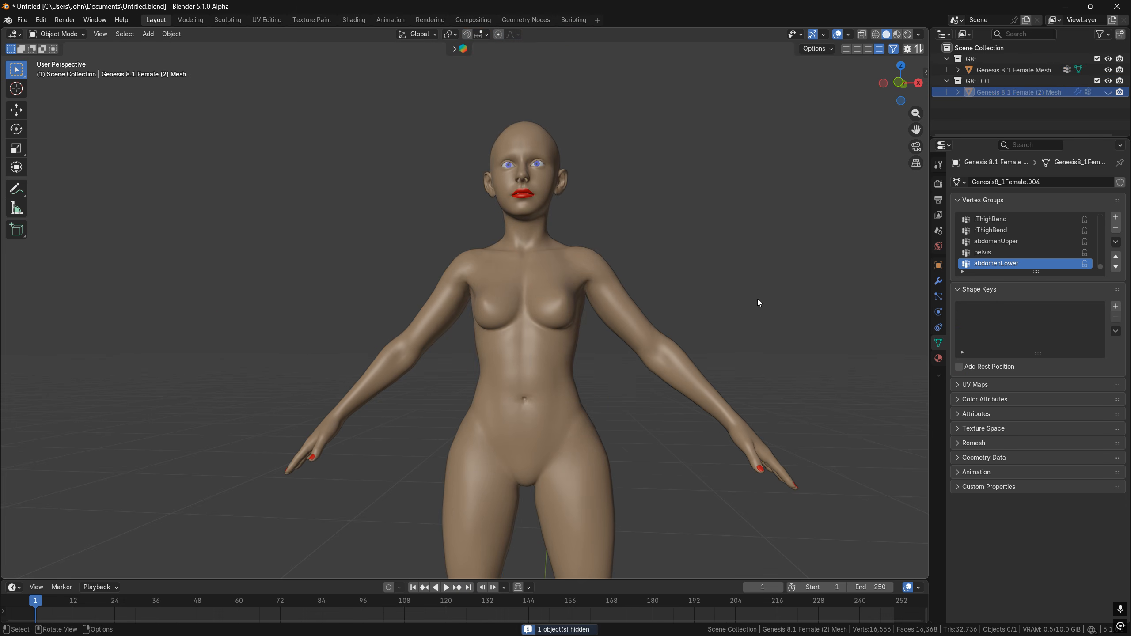
# Set the morph shape key of the base mesh to 1.000 and add a vertex group named boobs.
pyautogui.click(690, 356)
pyautogui.moveTo(1050, 332); pyautogui.dragTo(1095, 332)
pyautogui.moveTo(723, 317); pyautogui.dragTo(681, 327, button='middle')
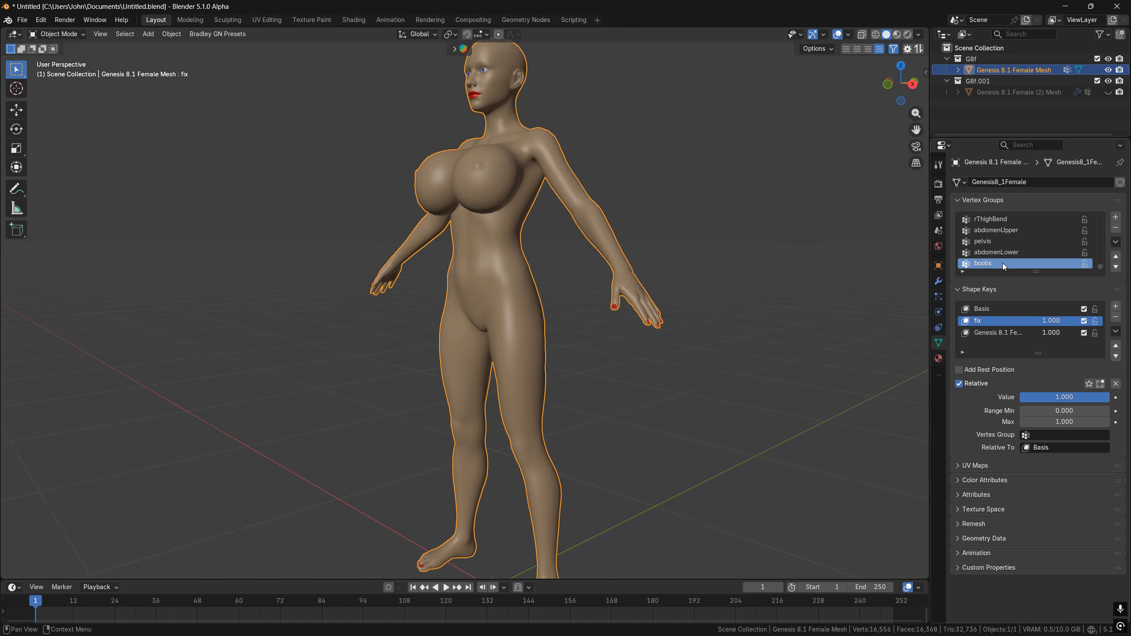
# Limit the Genesis 8.1 Female (2) Mesh shape key to the boobs vertex group.
pyautogui.click(997, 332)
pyautogui.click(1054, 435)
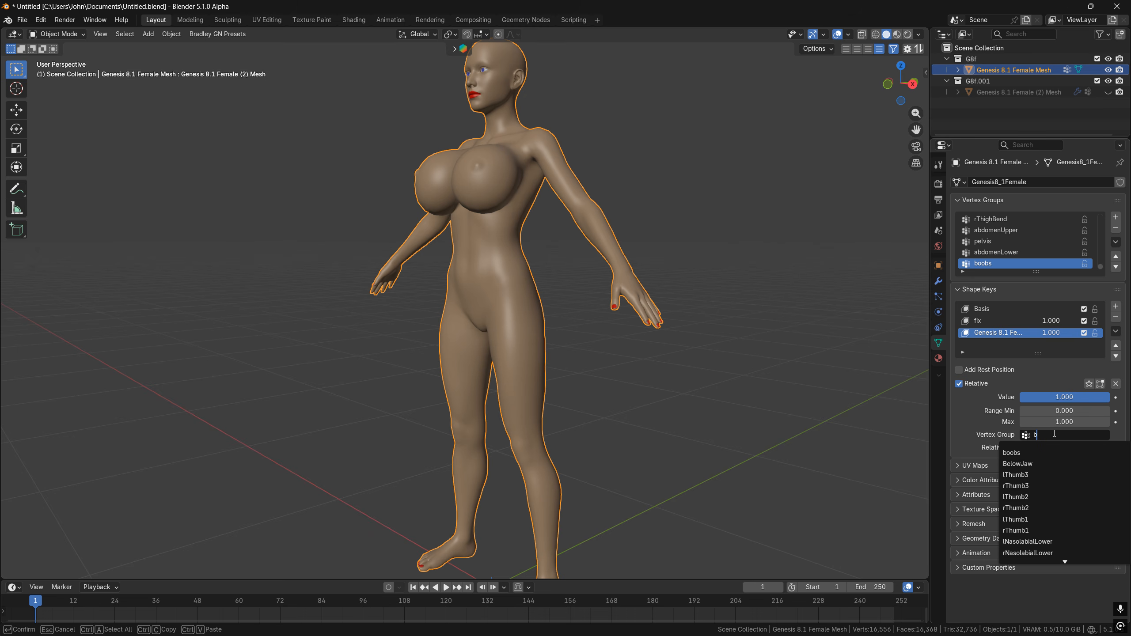
pyautogui.write('bobo')
pyautogui.click(1031, 453)
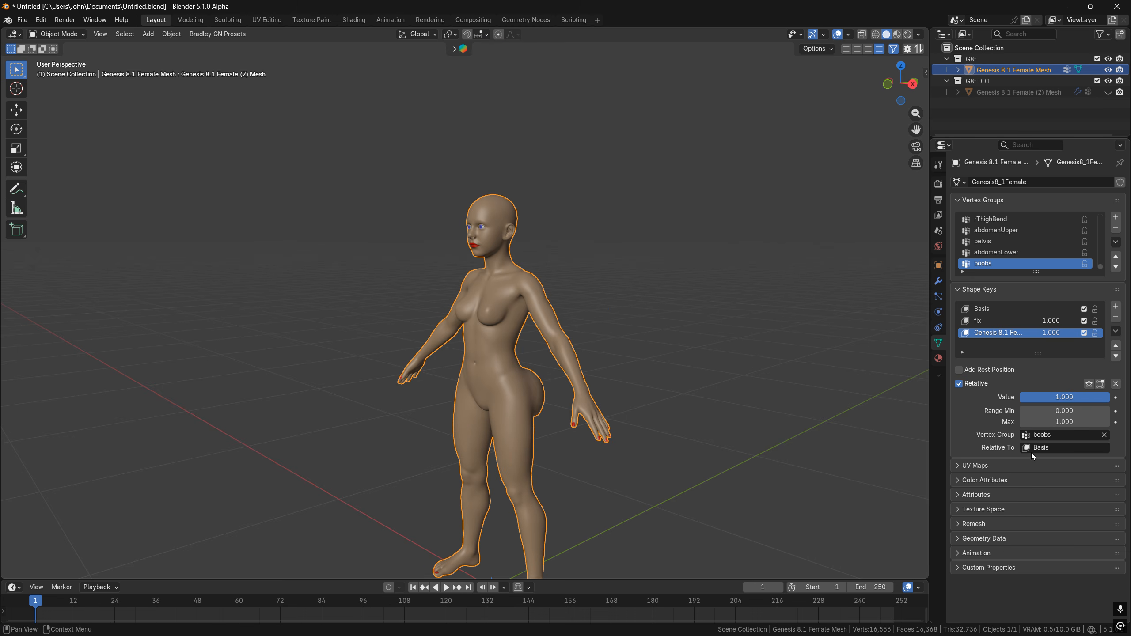
# Switch to Weight Paint mode, set the morph shape key's value to 0.000 and maximize the viewport on the chest.
pyautogui.hotkey('ctrl', 'Tab')
pyautogui.click(561, 285)
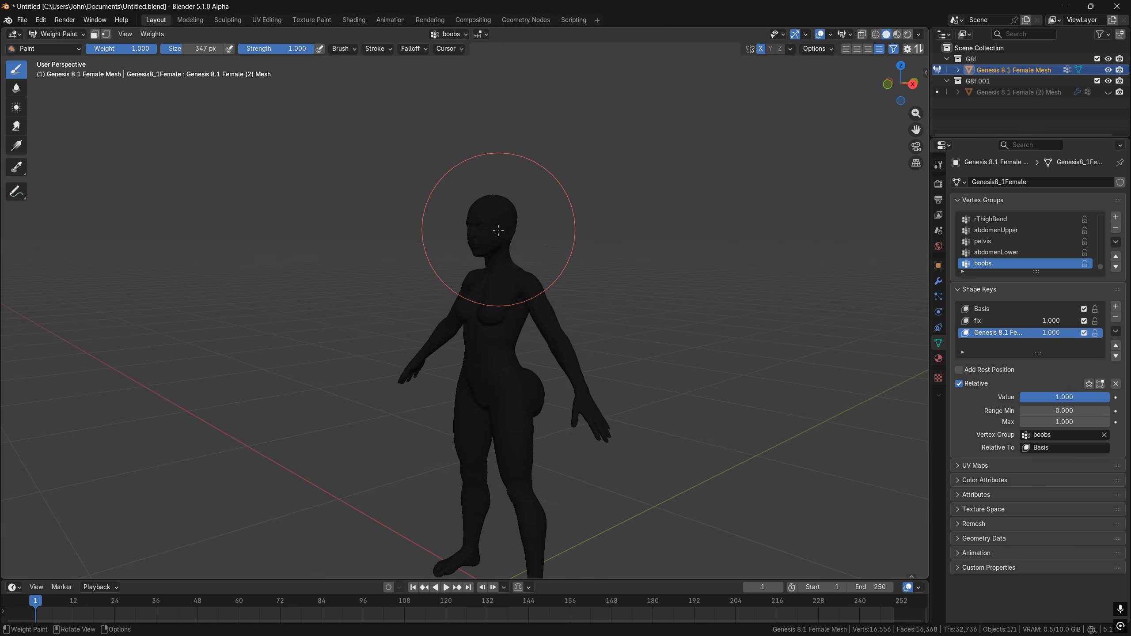
pyautogui.moveTo(513, 336)
pyautogui.mouseDown(button='middle')
pyautogui.moveTo(581, 330)
pyautogui.moveTo(573, 297)
pyautogui.mouseUp(button='middle')
pyautogui.scroll(4, 583, 328)
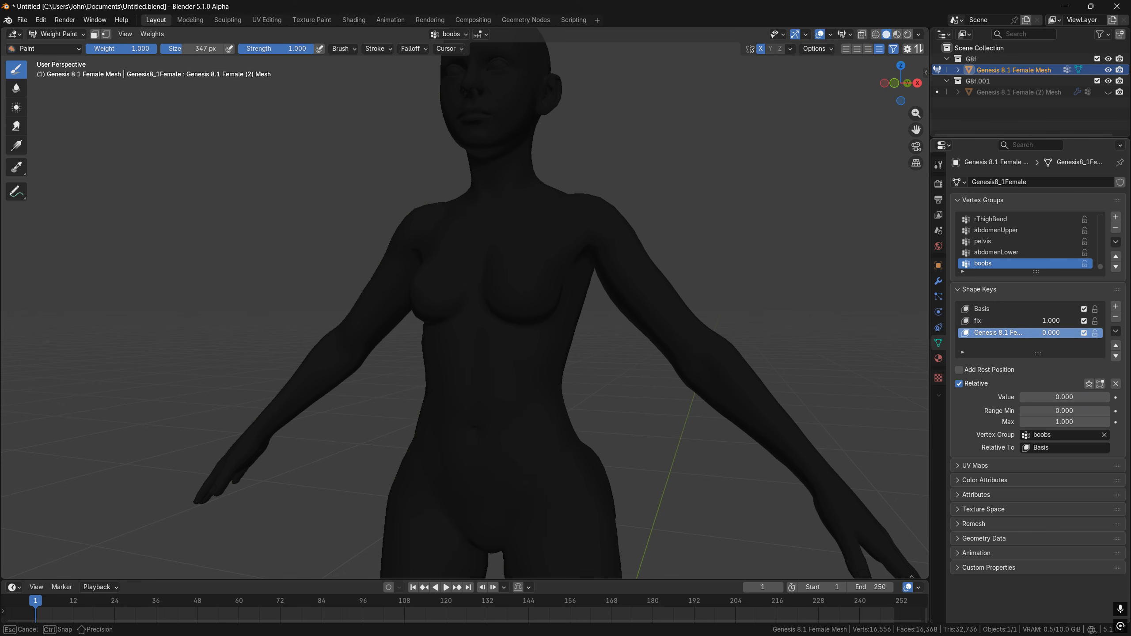
pyautogui.scroll(3, 494, 298)
pyautogui.hotkey('ctrl', 'space')
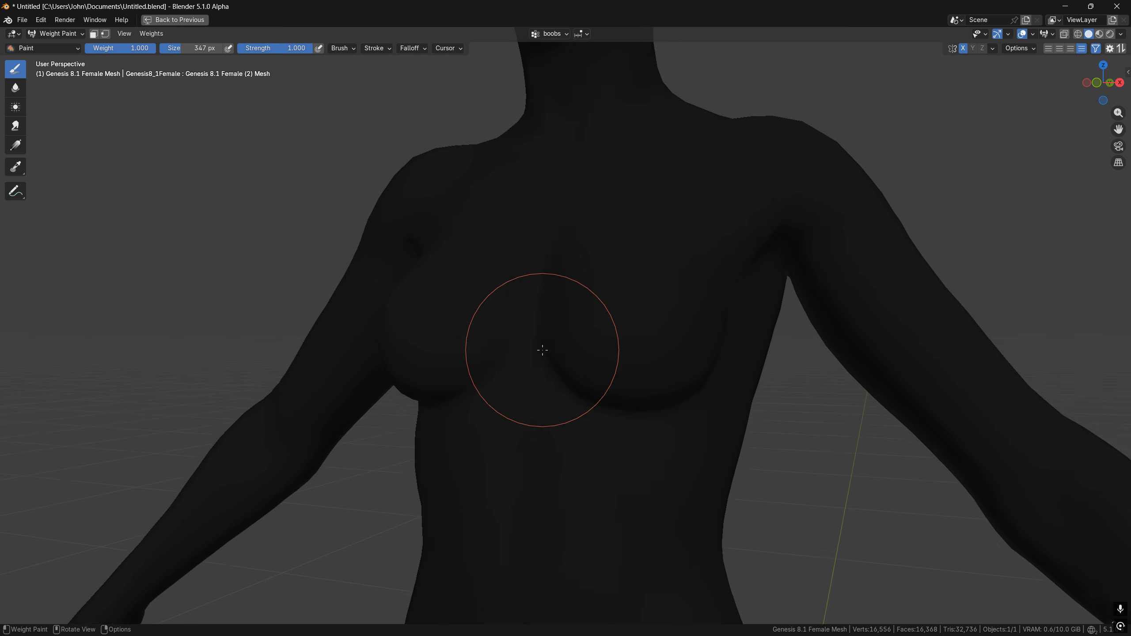
# Paint weight 1.000 over both breasts in the boobs vertex group with X mirroring, and save the file.
pyautogui.moveTo(613, 356)
pyautogui.mouseDown(button='middle')
pyautogui.moveTo(652, 366)
pyautogui.moveTo(594, 339)
pyautogui.mouseUp(button='middle')
pyautogui.moveTo(618, 328)
pyautogui.mouseDown()
pyautogui.moveTo(572, 295)
pyautogui.moveTo(644, 316)
pyautogui.moveTo(636, 392)
pyautogui.moveTo(578, 357)
pyautogui.moveTo(601, 312)
pyautogui.moveTo(597, 370)
pyautogui.moveTo(600, 336)
pyautogui.moveTo(560, 324)
pyautogui.moveTo(543, 290)
pyautogui.moveTo(562, 269)
pyautogui.moveTo(661, 267)
pyautogui.moveTo(652, 289)
pyautogui.mouseUp()
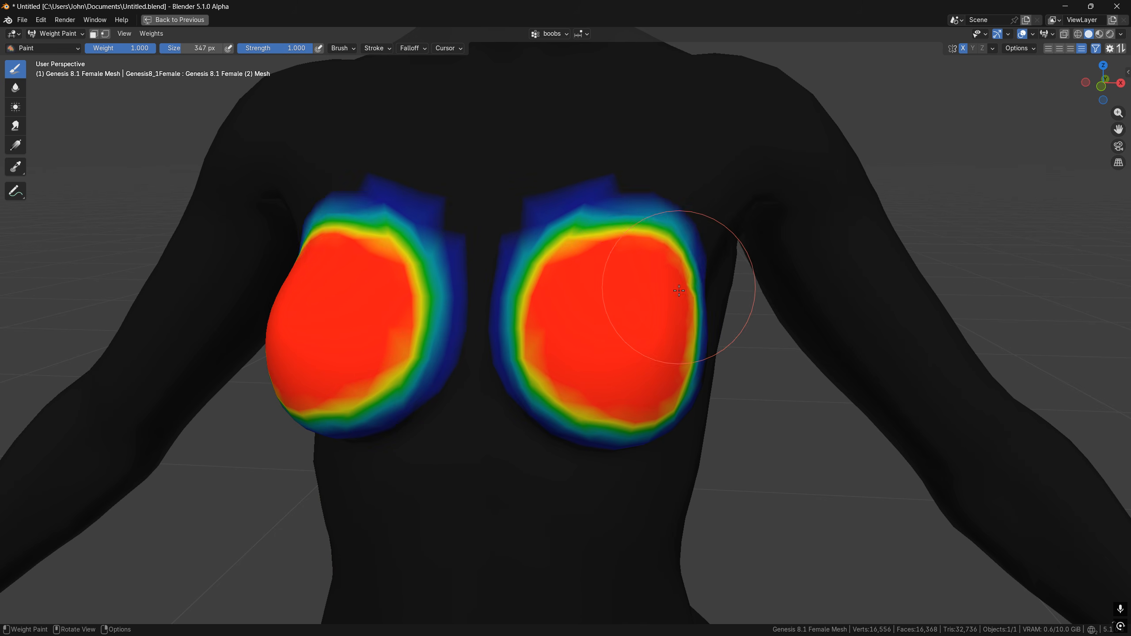
pyautogui.moveTo(651, 289); pyautogui.dragTo(542, 256, button='middle')
pyautogui.moveTo(542, 256)
pyautogui.mouseDown()
pyautogui.moveTo(505, 354)
pyautogui.moveTo(454, 329)
pyautogui.moveTo(405, 358)
pyautogui.mouseUp()
pyautogui.moveTo(405, 358); pyautogui.dragTo(505, 353, button='middle')
pyautogui.moveTo(504, 354)
pyautogui.mouseDown()
pyautogui.moveTo(526, 356)
pyautogui.moveTo(499, 277)
pyautogui.moveTo(538, 154)
pyautogui.moveTo(631, 190)
pyautogui.moveTo(545, 187)
pyautogui.moveTo(648, 195)
pyautogui.moveTo(669, 222)
pyautogui.mouseUp()
pyautogui.moveTo(669, 222); pyautogui.dragTo(578, 208, button='middle')
pyautogui.moveTo(577, 208)
pyautogui.mouseDown()
pyautogui.moveTo(568, 185)
pyautogui.moveTo(576, 255)
pyautogui.moveTo(475, 354)
pyautogui.moveTo(445, 362)
pyautogui.mouseUp()
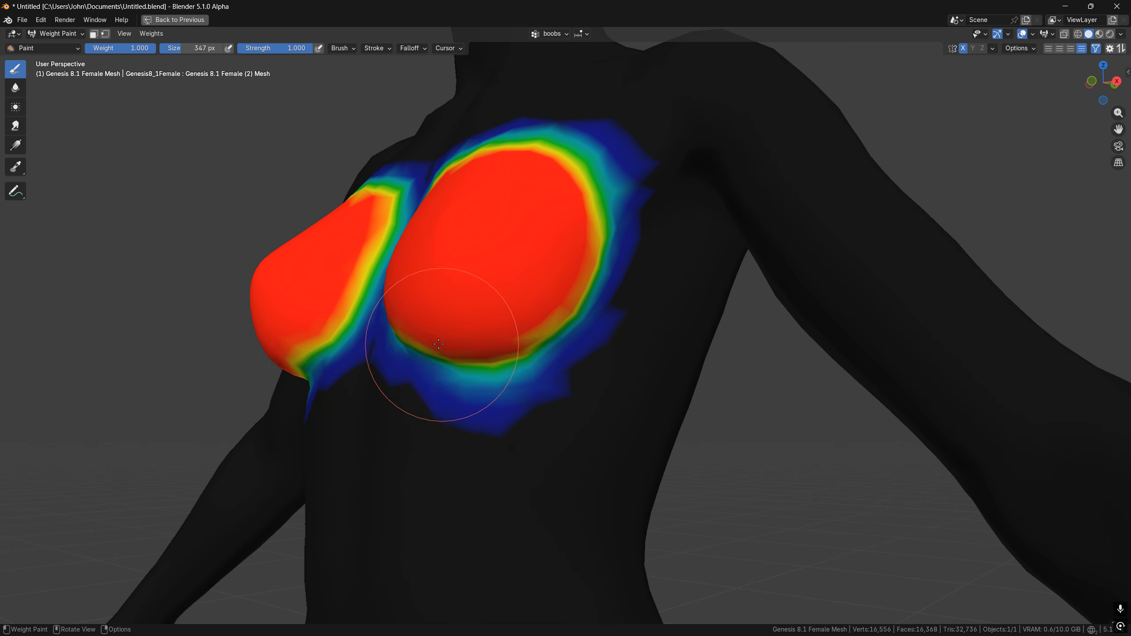
pyautogui.moveTo(444, 361); pyautogui.dragTo(609, 267, button='middle')
pyautogui.moveTo(608, 267)
pyautogui.mouseDown()
pyautogui.moveTo(543, 280)
pyautogui.moveTo(605, 253)
pyautogui.mouseUp()
pyautogui.moveTo(605, 253)
pyautogui.mouseDown(button='middle')
pyautogui.moveTo(669, 269)
pyautogui.moveTo(607, 298)
pyautogui.mouseUp(button='middle')
pyautogui.moveTo(483, 331)
pyautogui.mouseDown()
pyautogui.moveTo(527, 233)
pyautogui.moveTo(493, 195)
pyautogui.mouseUp()
pyautogui.moveTo(493, 195)
pyautogui.mouseDown(button='middle')
pyautogui.moveTo(606, 252)
pyautogui.moveTo(455, 224)
pyautogui.mouseUp(button='middle')
pyautogui.hotkey('ctrl', 's')
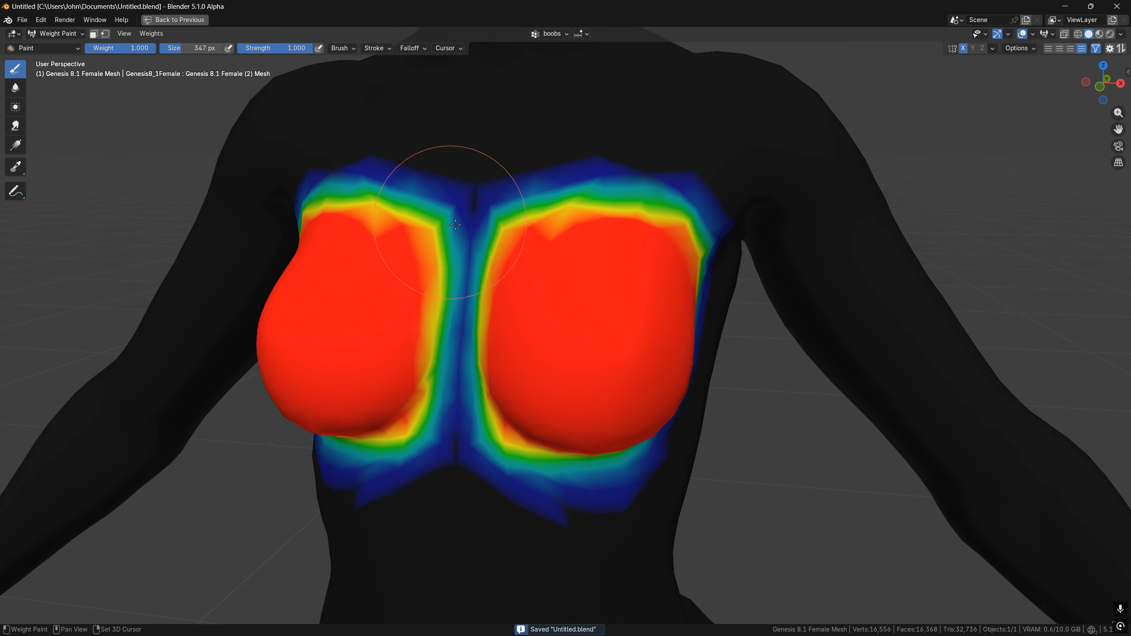
# Quantize the boobs vertex group's weights and smooth them repeatedly.
pyautogui.click(152, 34)
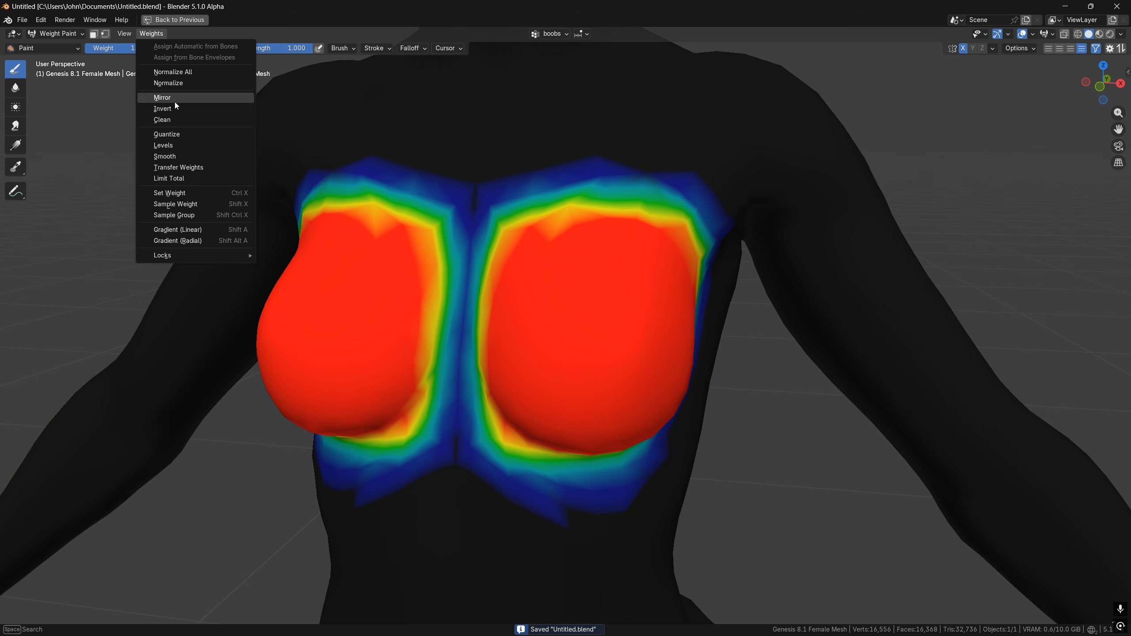
pyautogui.click(168, 133)
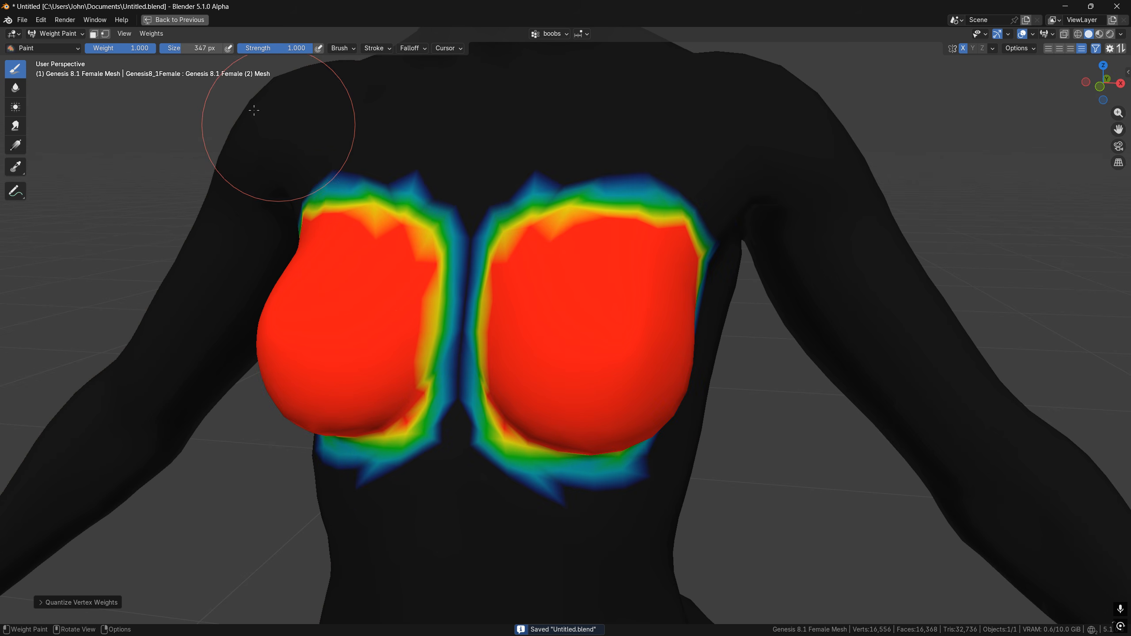
pyautogui.click(152, 34)
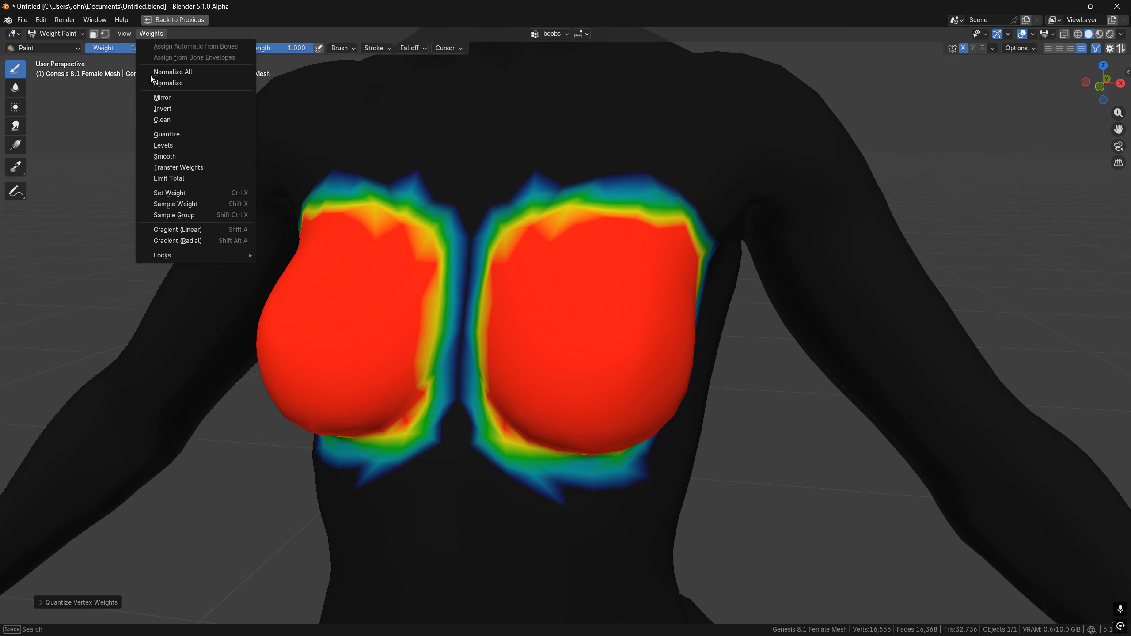
pyautogui.click(185, 156)
pyautogui.hotkey('shift', 'r')
pyautogui.hotkey('shift', 'r')
pyautogui.hotkey('shift', 'r')
pyautogui.hotkey('shift', 'r')
pyautogui.hotkey('shift', 'r')
pyautogui.hotkey('shift', 'r')
pyautogui.hotkey('shift', 'r')
pyautogui.hotkey('shift', 'r')
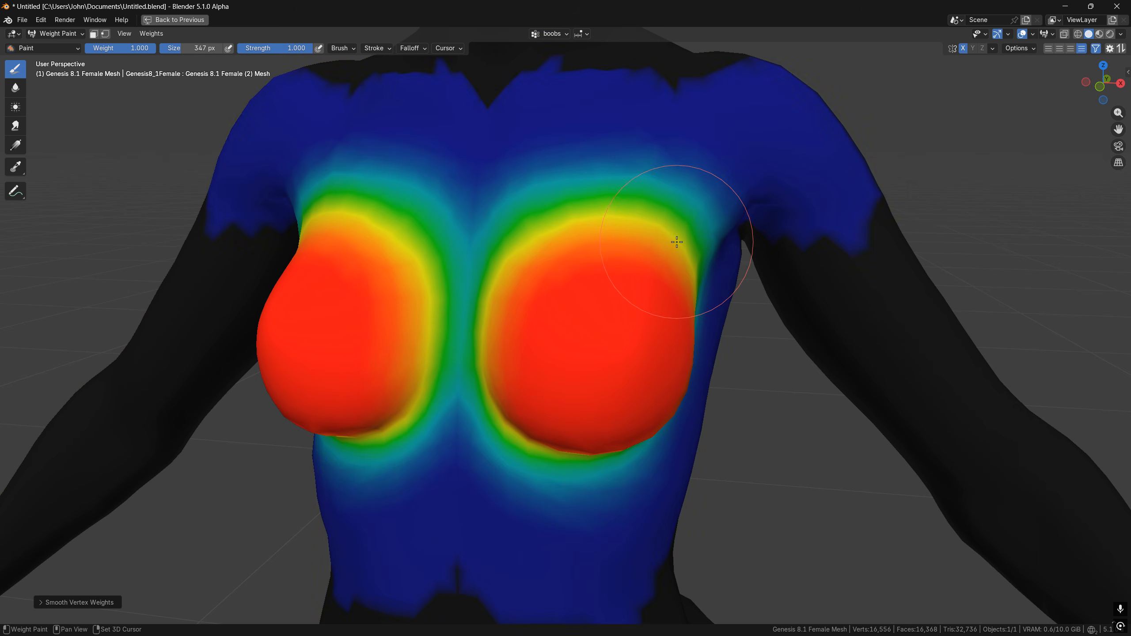
# Quantize the smoothed chest weights once more and smooth them again for a tighter falloff.
pyautogui.click(151, 34)
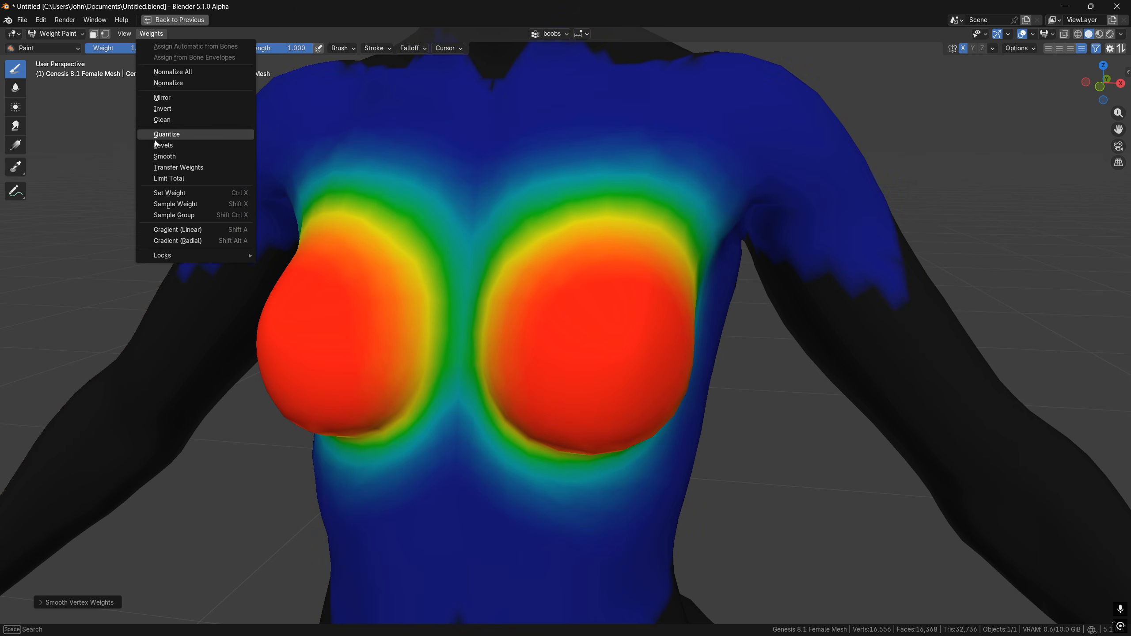
pyautogui.click(182, 139)
pyautogui.click(151, 34)
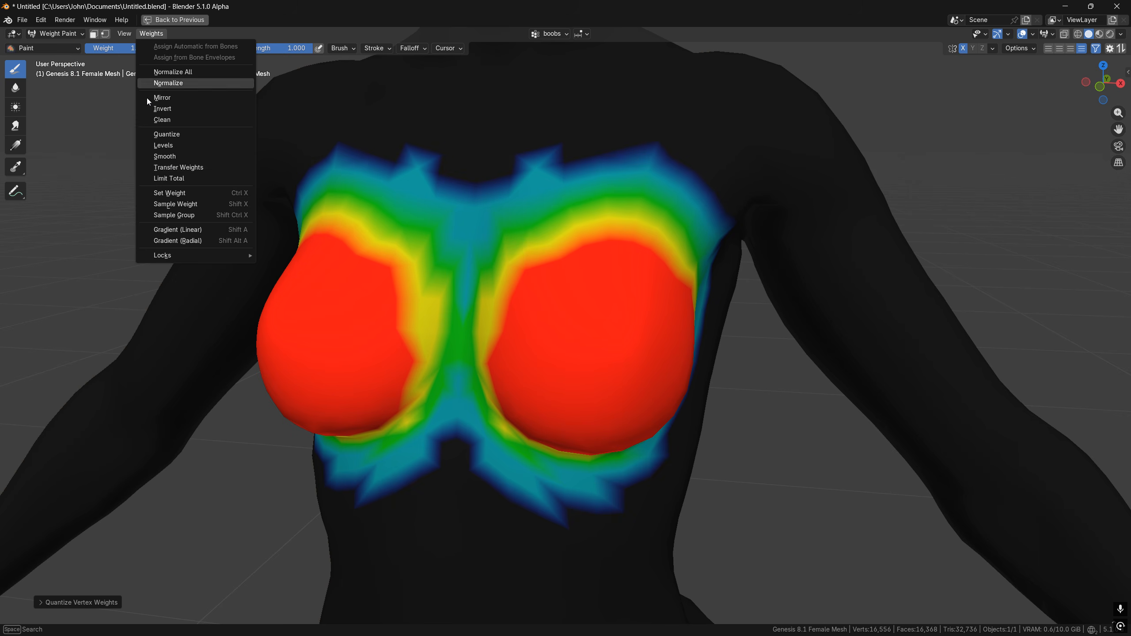
pyautogui.click(173, 157)
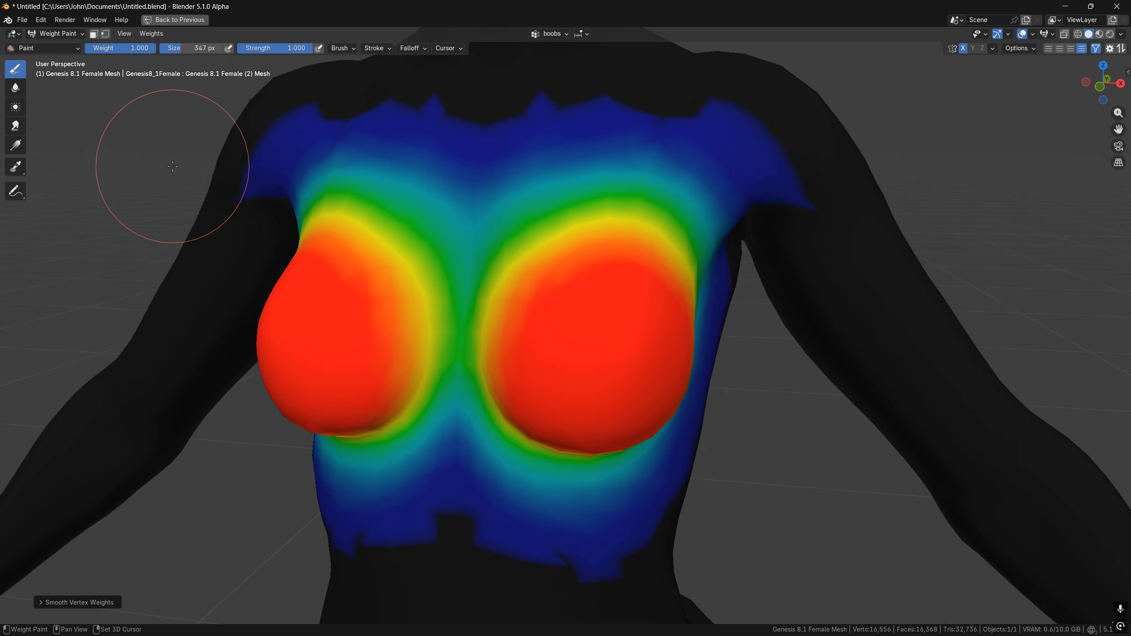
pyautogui.moveTo(172, 156)
pyautogui.mouseDown(button='middle')
pyautogui.moveTo(325, 177)
pyautogui.moveTo(214, 188)
pyautogui.mouseUp(button='middle')
pyautogui.scroll(-5, 285, 196)
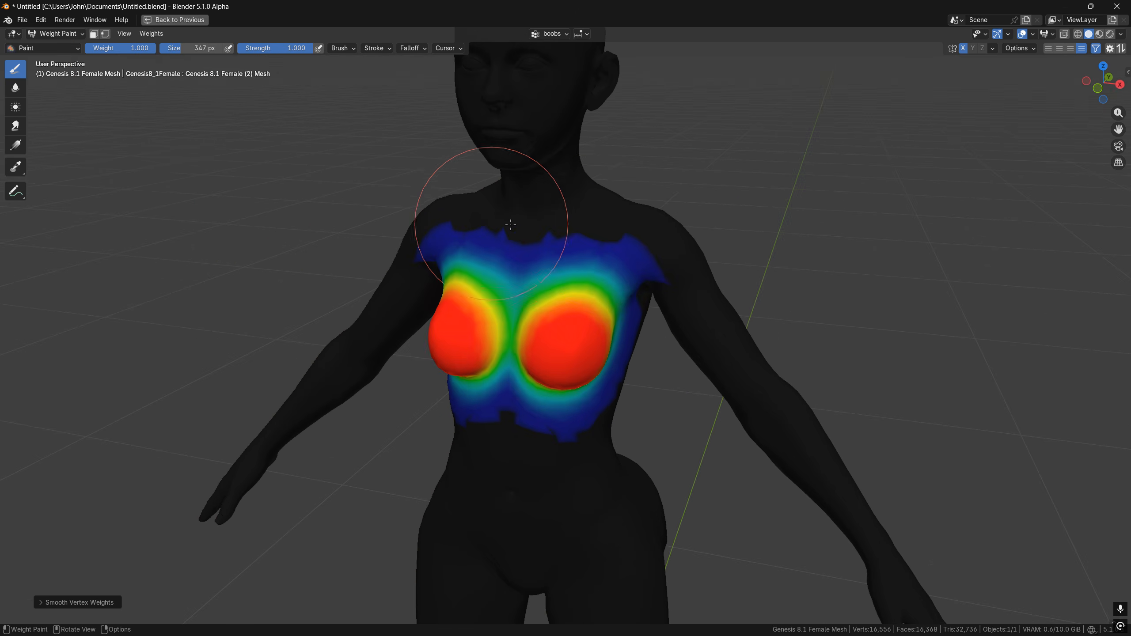
# Restore the full workspace layout in Weight Paint mode and set the morph shape key's value to 1.000.
pyautogui.hotkey('ctrl', 'Tab')
pyautogui.moveTo(419, 231)
pyautogui.mouseDown(button='middle')
pyautogui.moveTo(225, 190)
pyautogui.moveTo(351, 191)
pyautogui.moveTo(430, 221)
pyautogui.moveTo(364, 212)
pyautogui.moveTo(472, 228)
pyautogui.mouseUp(button='middle')
pyautogui.scroll(1, 471, 229)
pyautogui.hotkey('ctrl', 'Tab')
pyautogui.click(416, 195)
pyautogui.hotkey('ctrl', 'space')
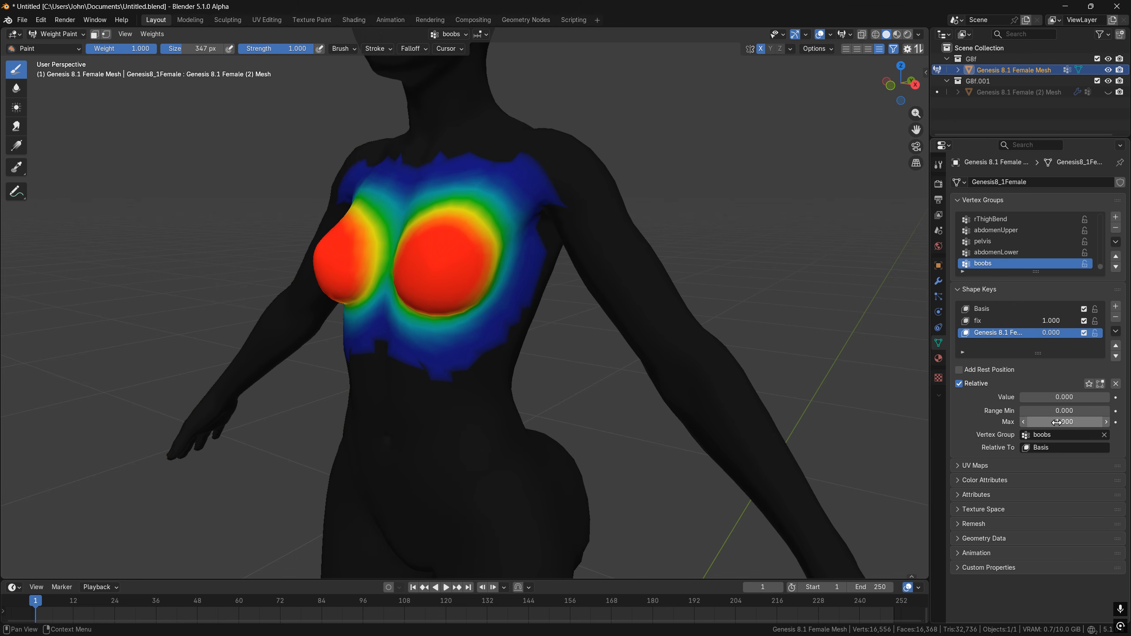
pyautogui.moveTo(1050, 333); pyautogui.dragTo(1099, 333)
pyautogui.scroll(-6, 654, 314)
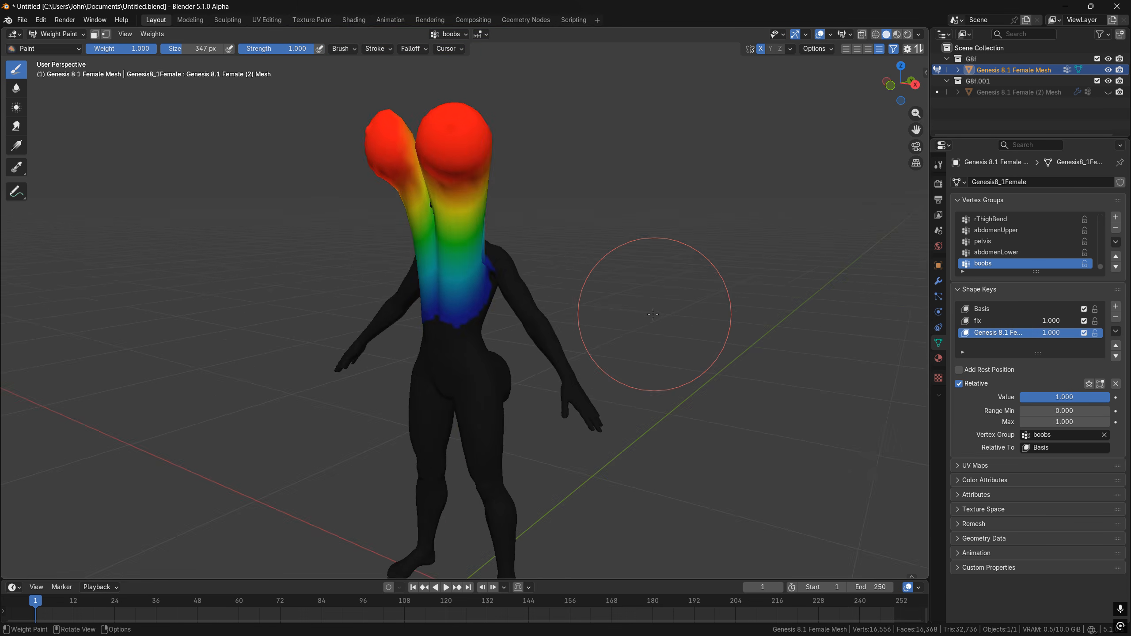
# In Edit Mode, select the whole mesh, enable shape key display for editing, and move it about 0.38 m down along global Z.
pyautogui.moveTo(654, 314); pyautogui.dragTo(532, 318, button='middle')
pyautogui.press('Tab')
pyautogui.press('KP_3')
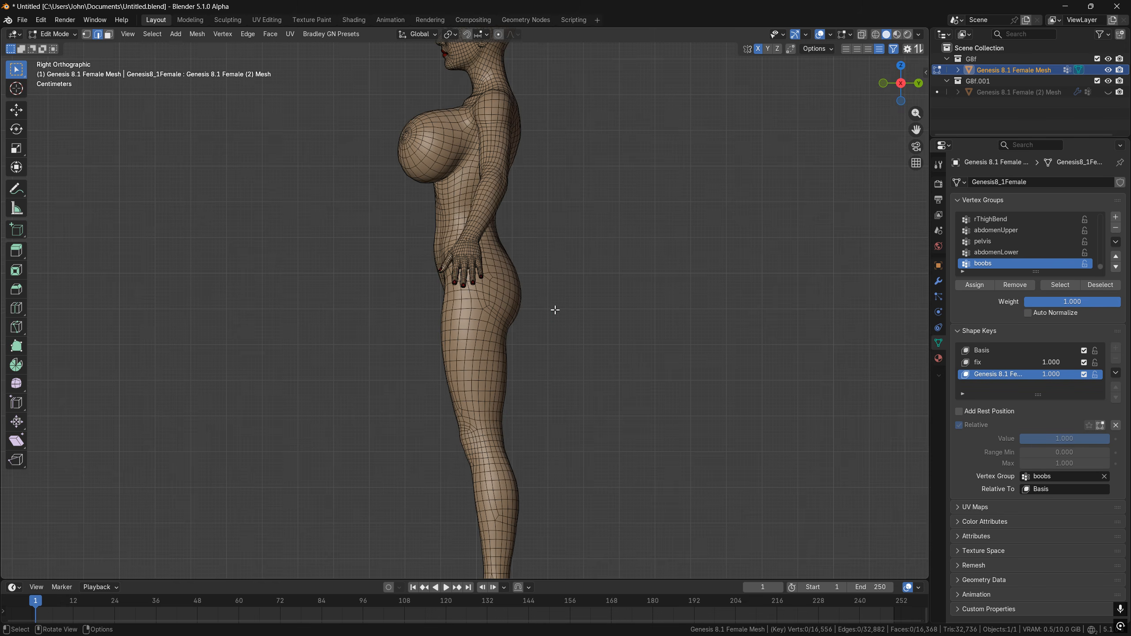
pyautogui.press('a')
pyautogui.click(1100, 425)
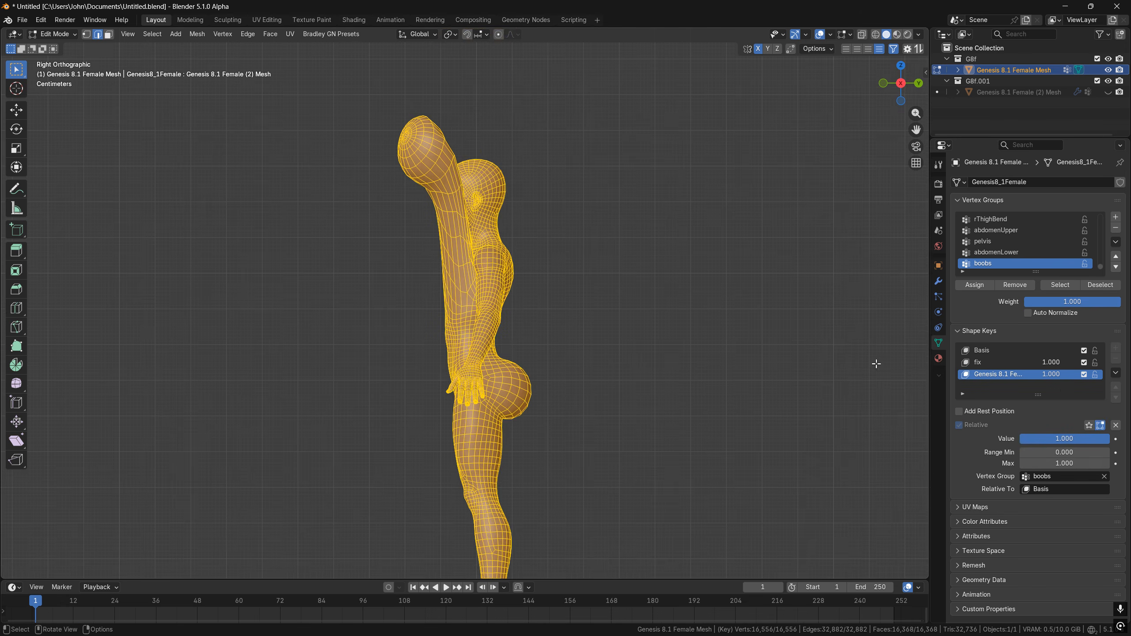
pyautogui.press('g')
pyautogui.press('z')
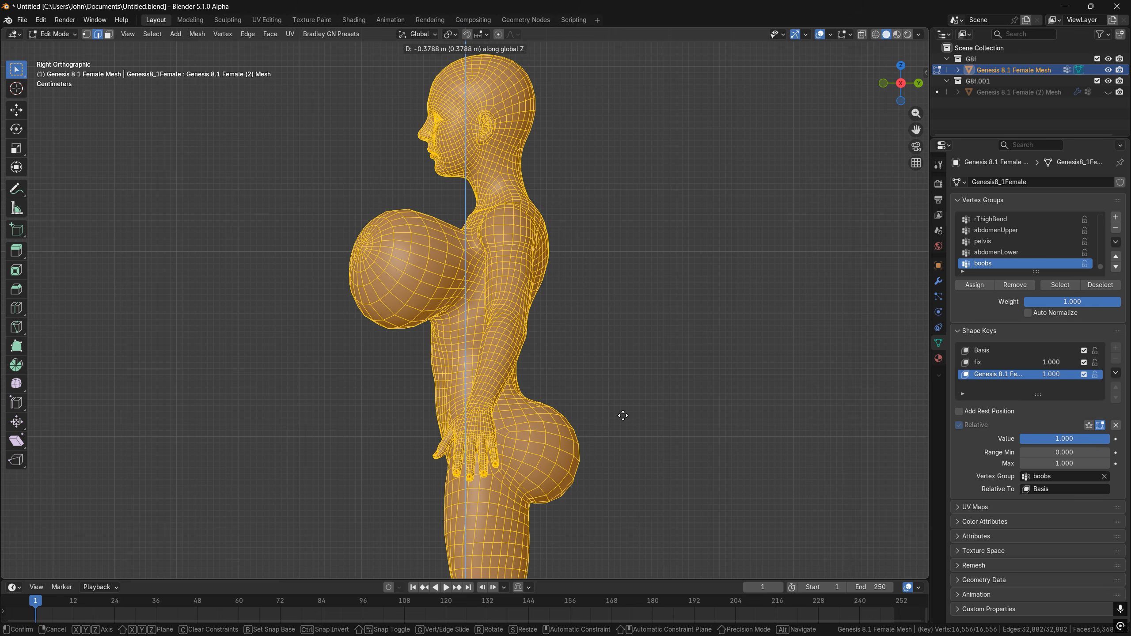
pyautogui.click(623, 413)
# Hide the overlays and scale the whole mesh uniformly to about 0.8 in front view.
pyautogui.moveTo(623, 413)
pyautogui.mouseDown(button='middle')
pyautogui.moveTo(699, 424)
pyautogui.moveTo(677, 449)
pyautogui.moveTo(710, 339)
pyautogui.moveTo(429, 313)
pyautogui.moveTo(697, 327)
pyautogui.moveTo(620, 326)
pyautogui.mouseUp(button='middle')
pyautogui.scroll(3, 696, 327)
pyautogui.hotkey('shift', 'alt', 'z')
pyautogui.press('KP_1')
pyautogui.scroll(-2, 732, 328)
pyautogui.press('s')
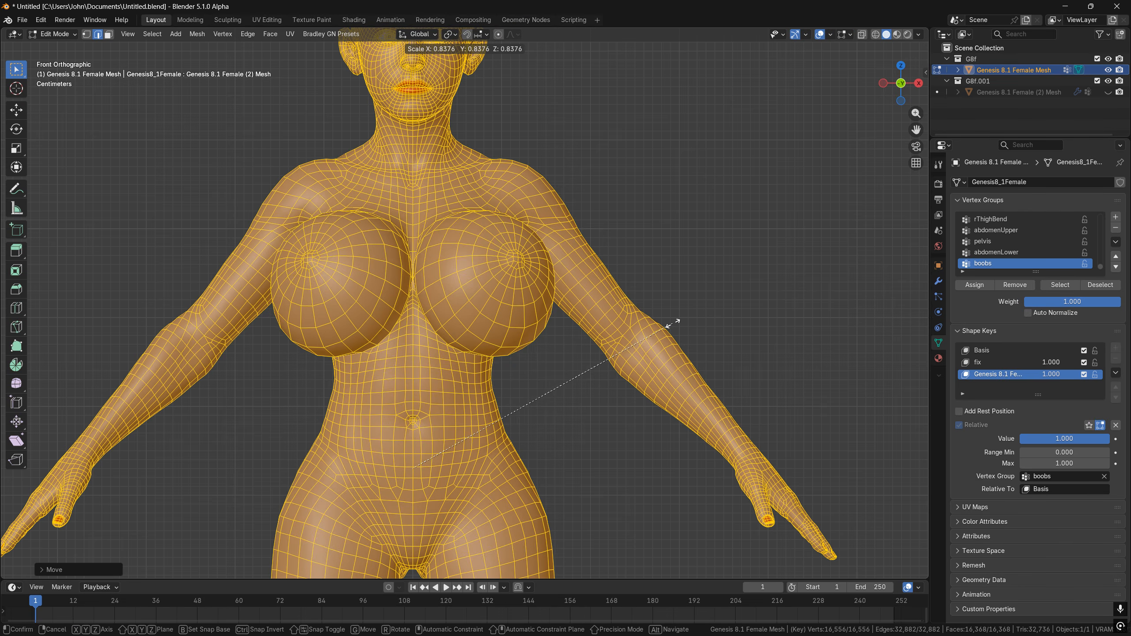
pyautogui.click(653, 329)
# Try to reposition the whole morph mesh freely from the side and from a near-front perspective.
pyautogui.press('KP_3')
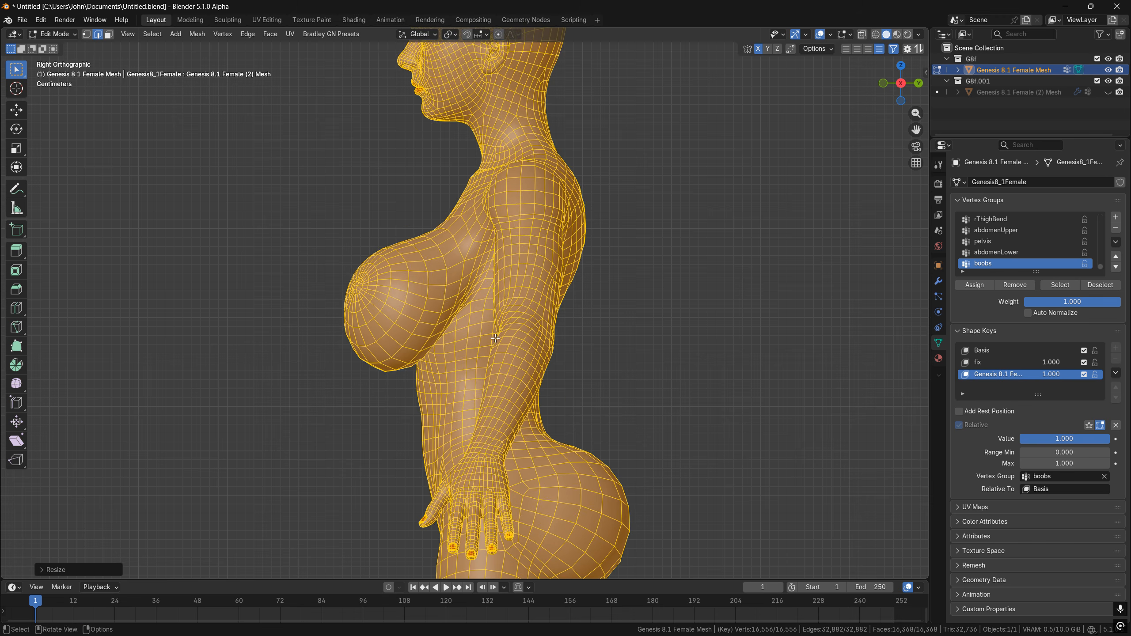
pyautogui.press('g')
pyautogui.rightClick(505, 302)
pyautogui.moveTo(505, 302); pyautogui.dragTo(644, 315, button='middle')
pyautogui.press('g')
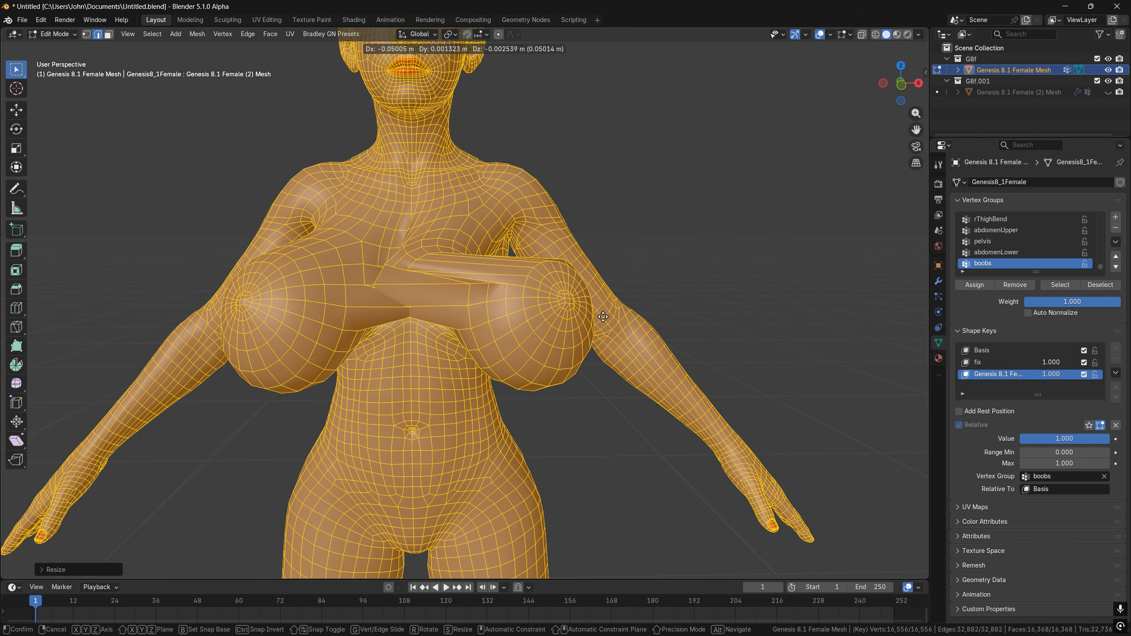
pyautogui.rightClick(603, 317)
# Try to move only a small patch of vertices on one breast, and reselect the whole mesh.
pyautogui.moveTo(686, 331); pyautogui.dragTo(592, 330, button='middle')
pyautogui.moveTo(434, 325); pyautogui.dragTo(512, 320, button='middle')
pyautogui.click(512, 315)
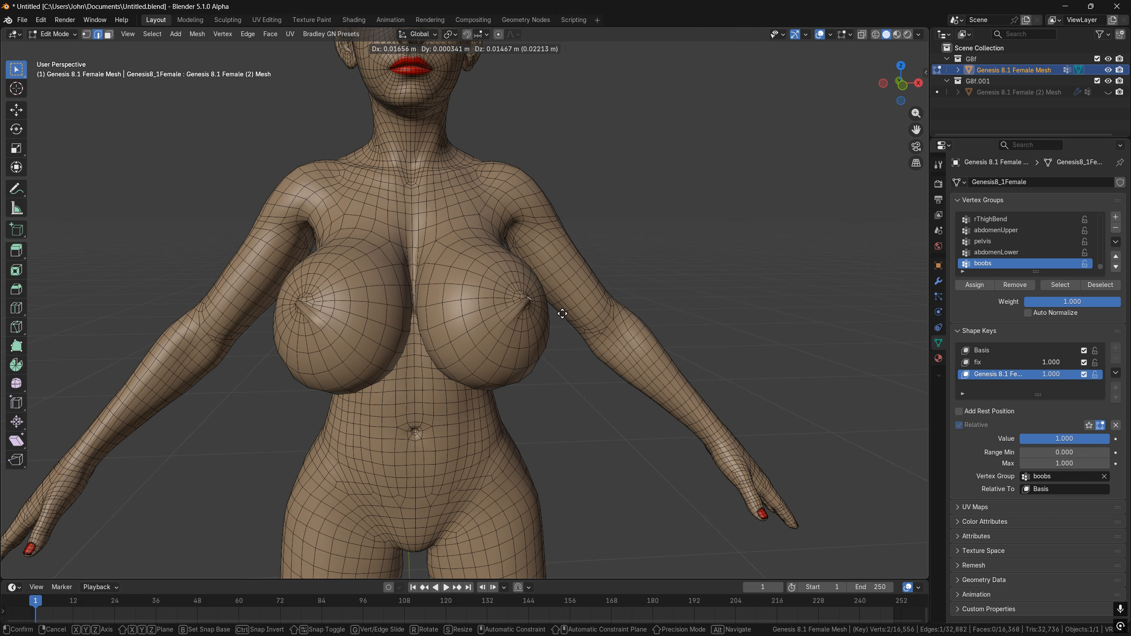
pyautogui.press('g')
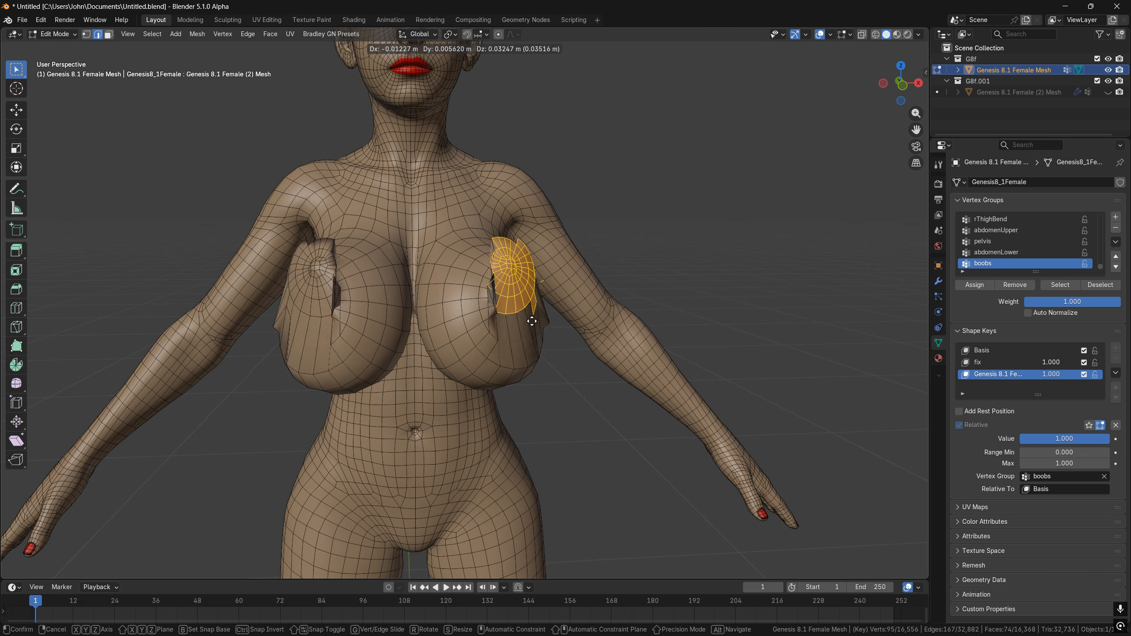
pyautogui.rightClick(560, 348)
pyautogui.press('a')
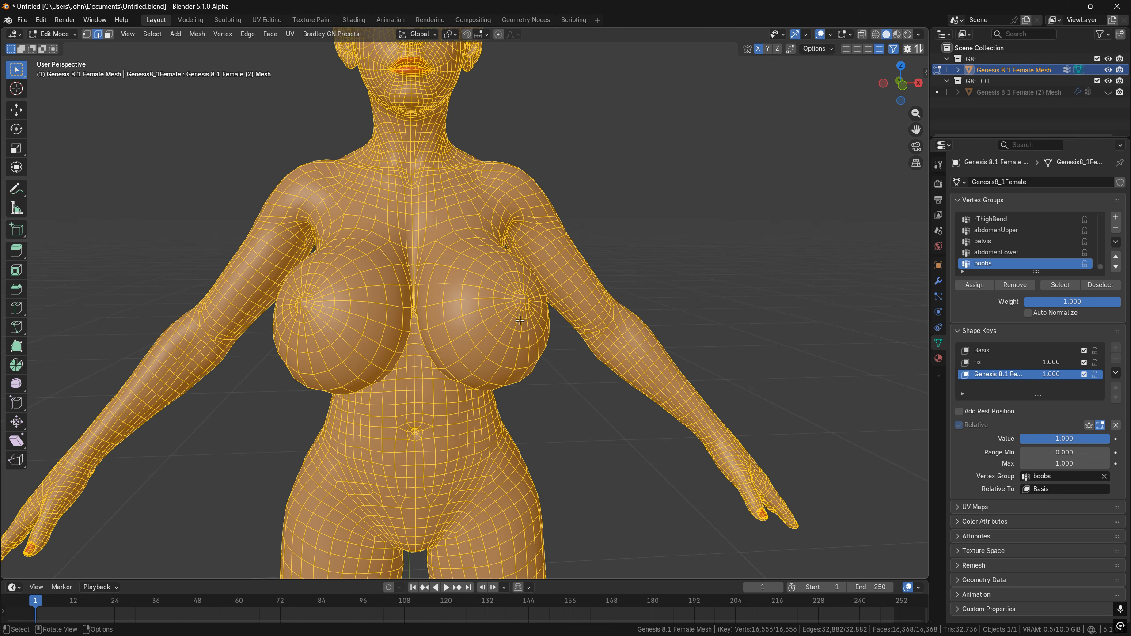
pyautogui.press('g')
pyautogui.rightClick(552, 329)
# In side view without overlays, move the mesh about 0.05 m up and 0.01 m back, and scale it to about 0.9.
pyautogui.moveTo(559, 346); pyautogui.dragTo(445, 348, button='middle')
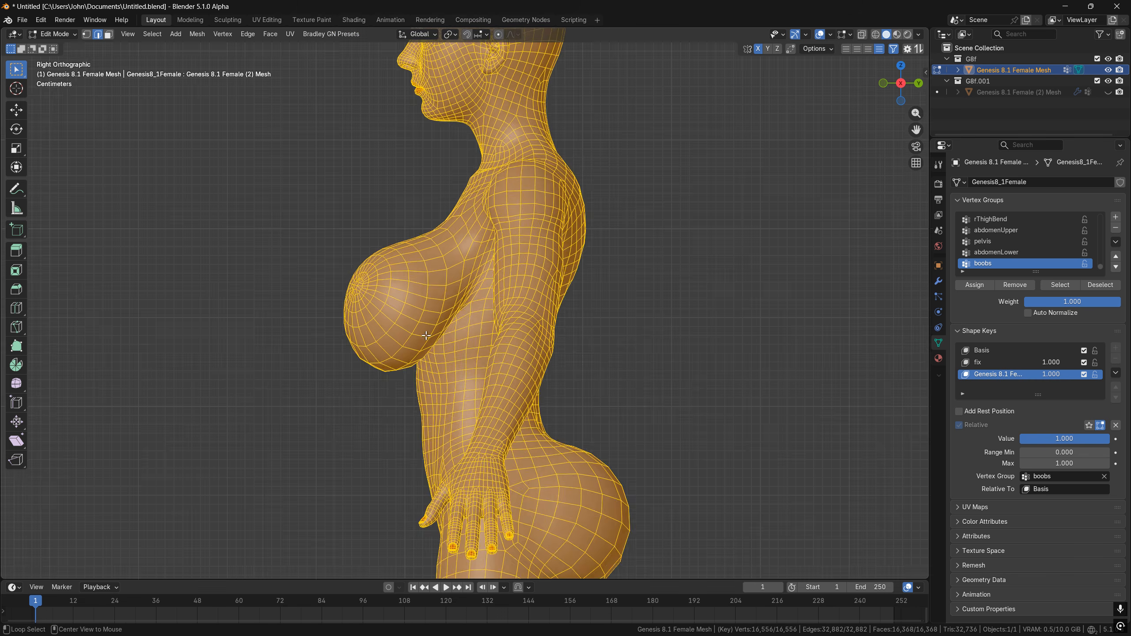
pyautogui.hotkey('alt', 'shift', 'z')
pyautogui.press('g')
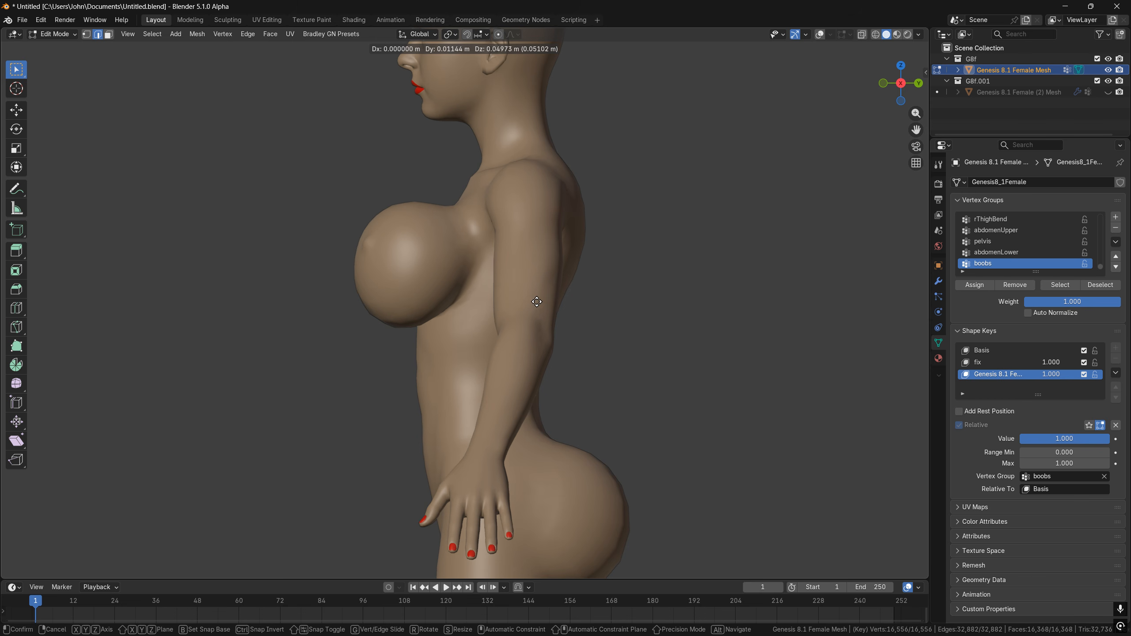
pyautogui.click(536, 301)
pyautogui.press('s')
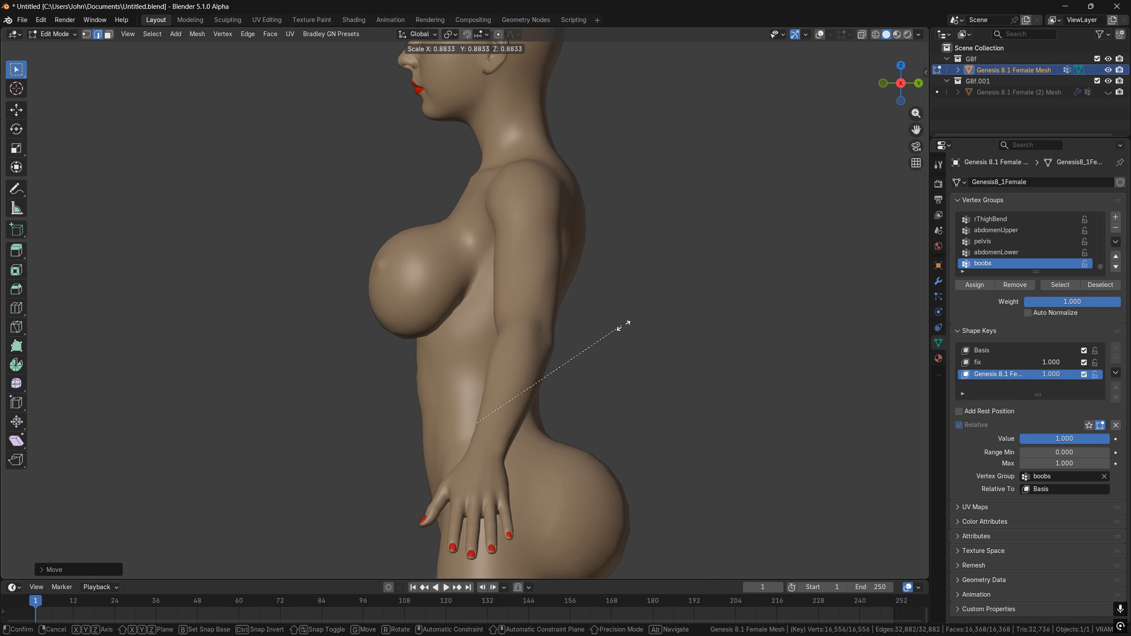
pyautogui.click(634, 326)
# Try moving the mesh about 0.03 m up in side view and sideways in front view, and undo both moves.
pyautogui.press('g')
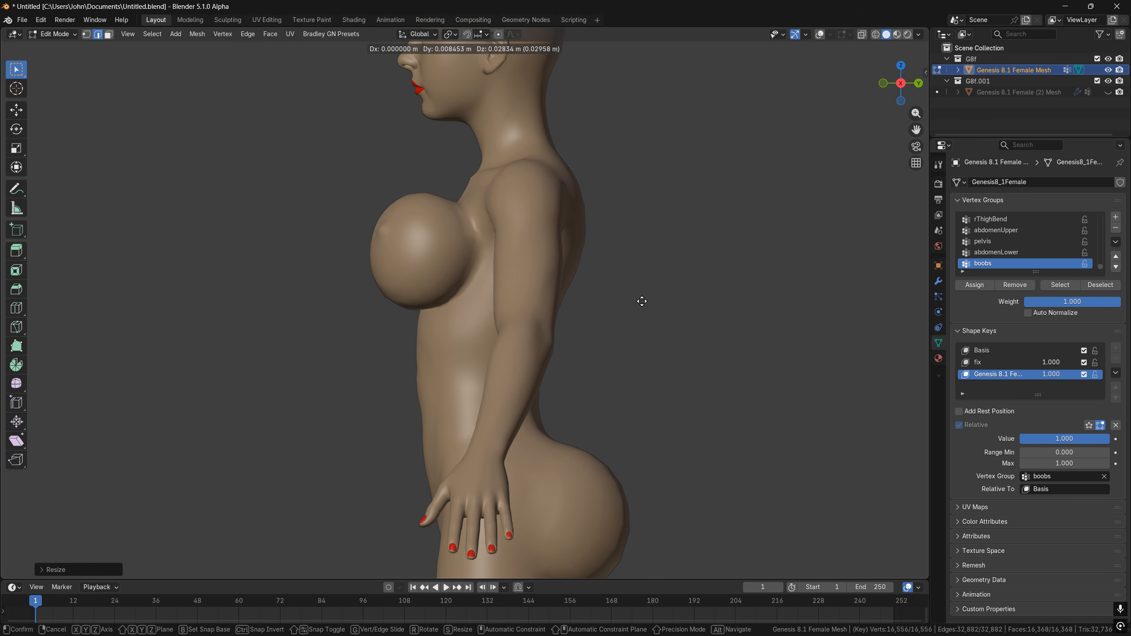
pyautogui.click(624, 305)
pyautogui.moveTo(623, 306); pyautogui.dragTo(752, 331, button='middle')
pyautogui.hotkey('ctrl', 'space')
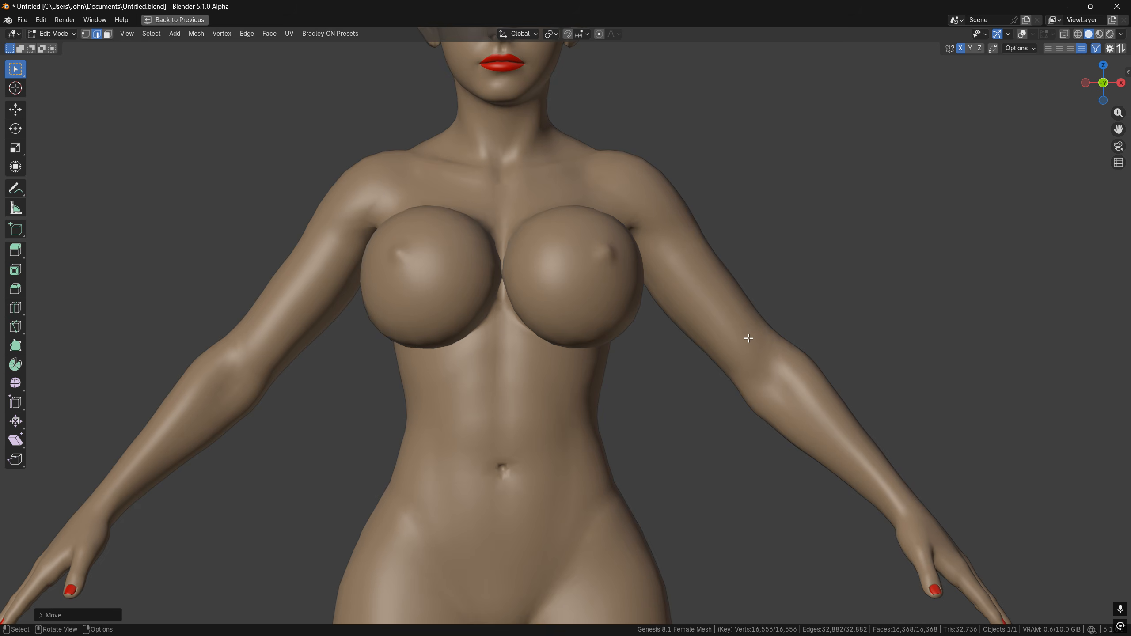
pyautogui.scroll(2, 747, 339)
pyautogui.press('g')
pyautogui.click(704, 356)
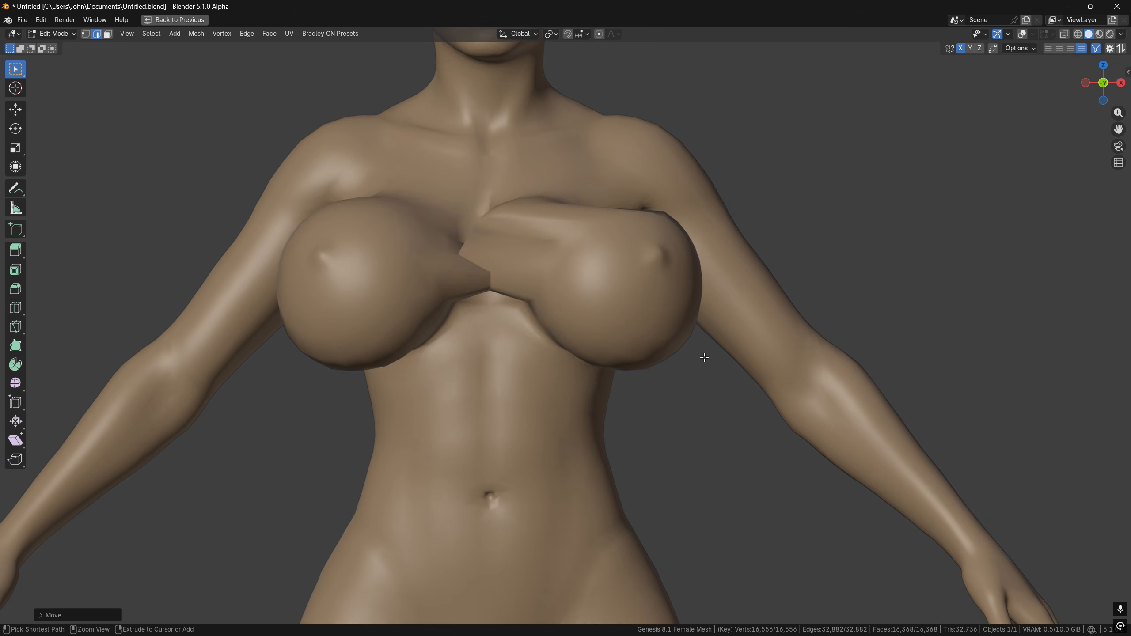
pyautogui.hotkey('ctrl', 'z')
pyautogui.hotkey('ctrl', 'z')
pyautogui.keyDown('shift'); pyautogui.scroll(2, 704, 359); pyautogui.keyUp('shift')
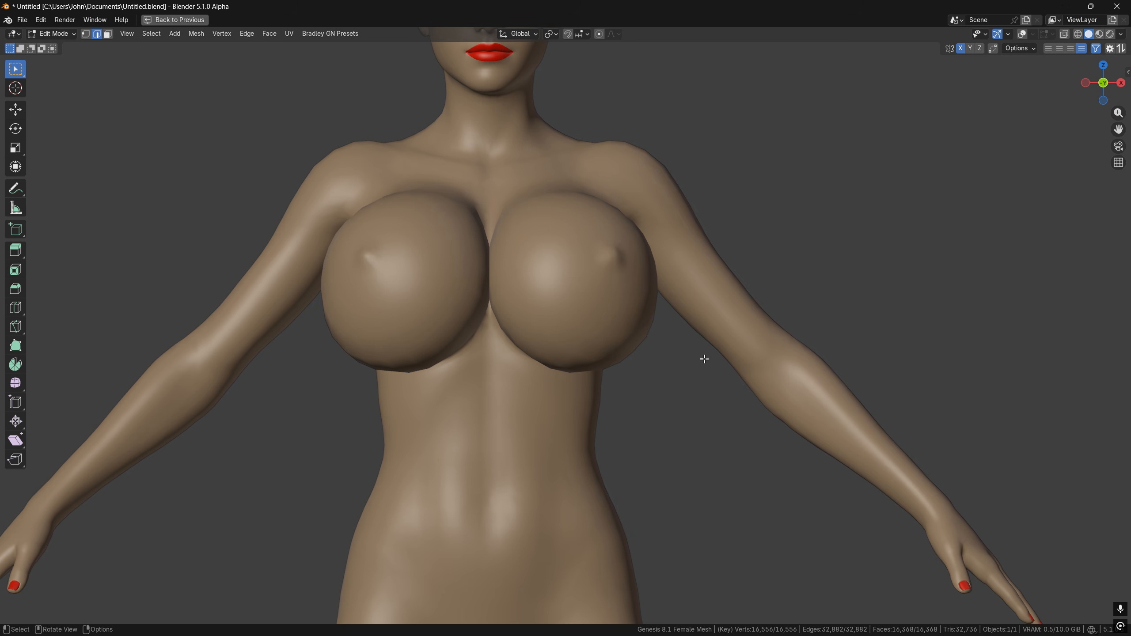
pyautogui.press('g')
pyautogui.rightClick(706, 353)
pyautogui.press('g')
pyautogui.rightClick(700, 346)
pyautogui.press('g')
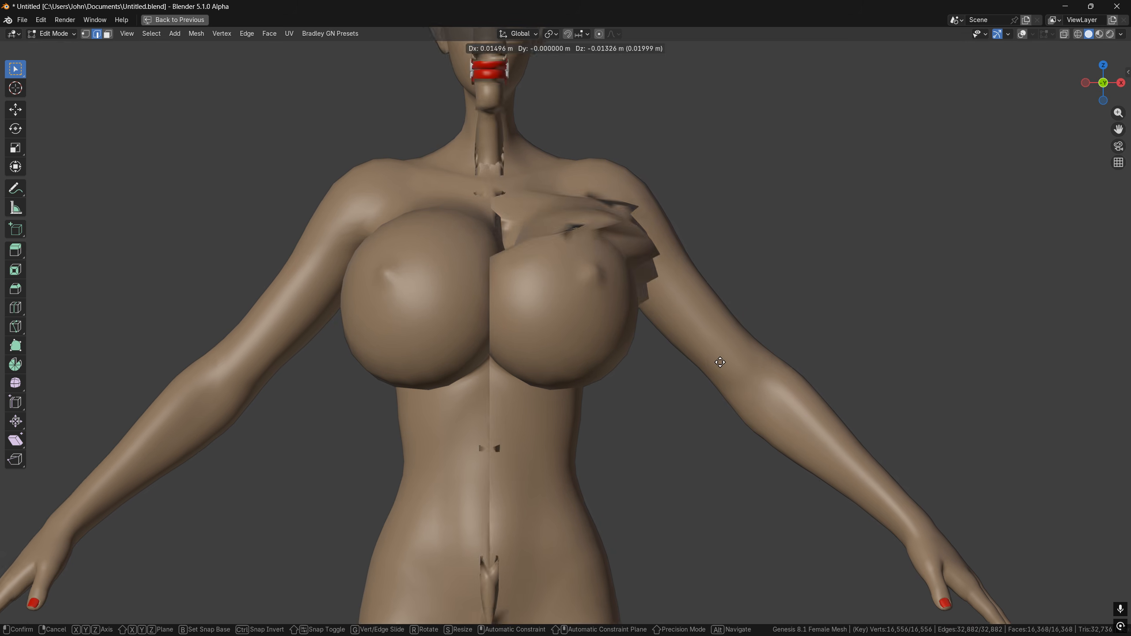
pyautogui.rightClick(714, 356)
# Restore the full layout, re-enable shape key display in Edit Mode, and move the mesh up and slightly back in side view.
pyautogui.hotkey('ctrl', 'space')
pyautogui.moveTo(715, 357); pyautogui.dragTo(580, 334, button='middle')
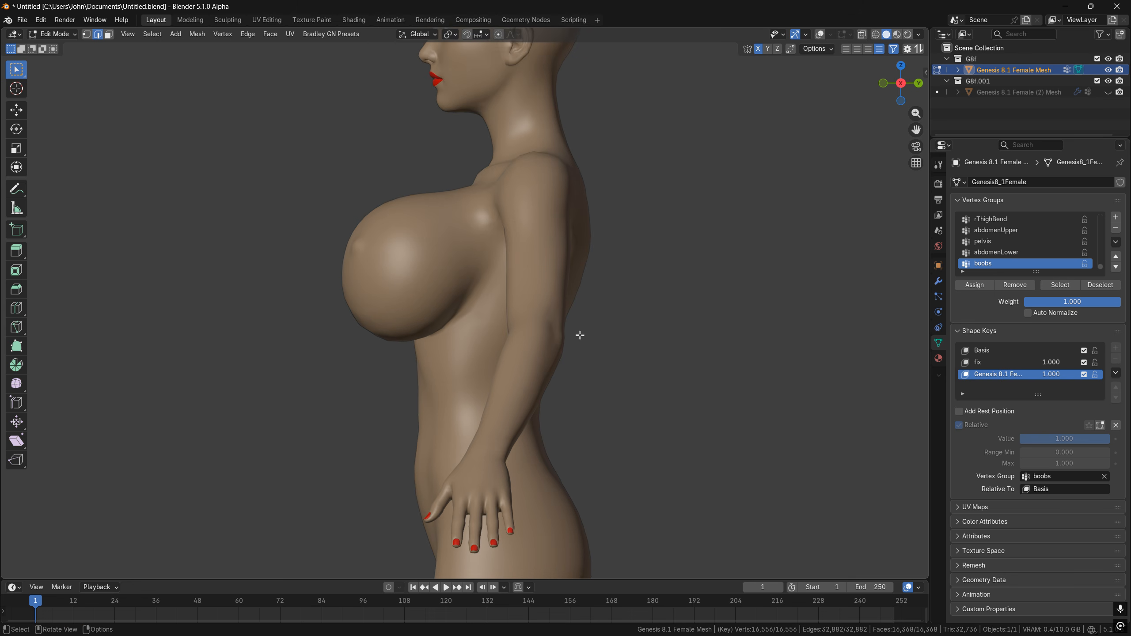
pyautogui.click(1101, 425)
pyautogui.press('g')
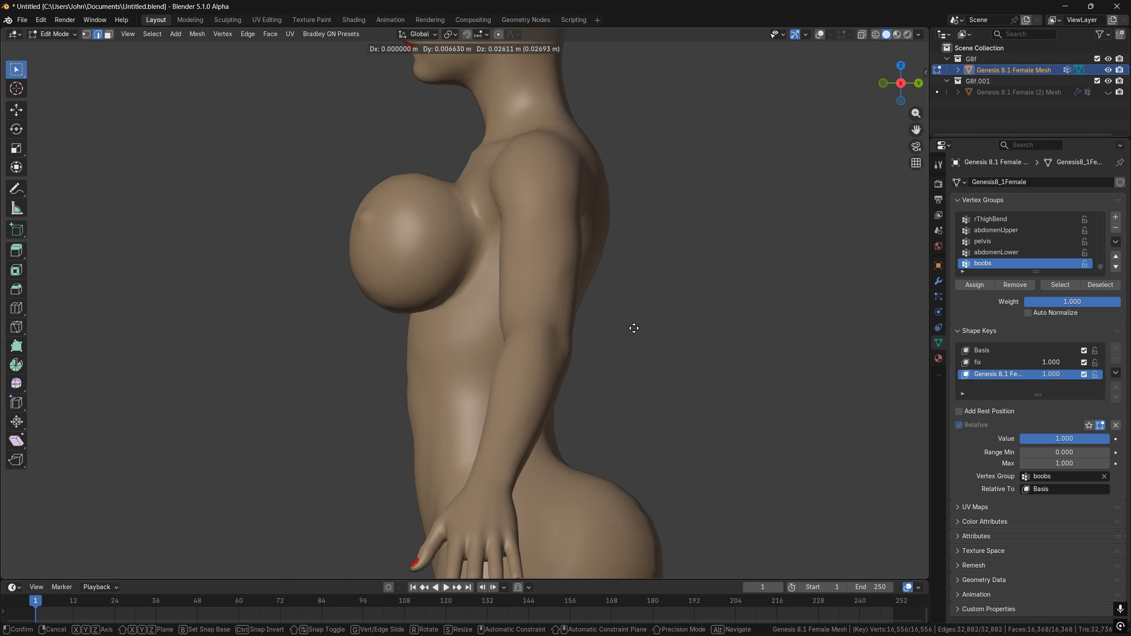
pyautogui.click(632, 315)
# Try to move the mesh along global Z and along global X in front view.
pyautogui.moveTo(632, 315); pyautogui.dragTo(760, 327, button='middle')
pyautogui.press('g')
pyautogui.press('z')
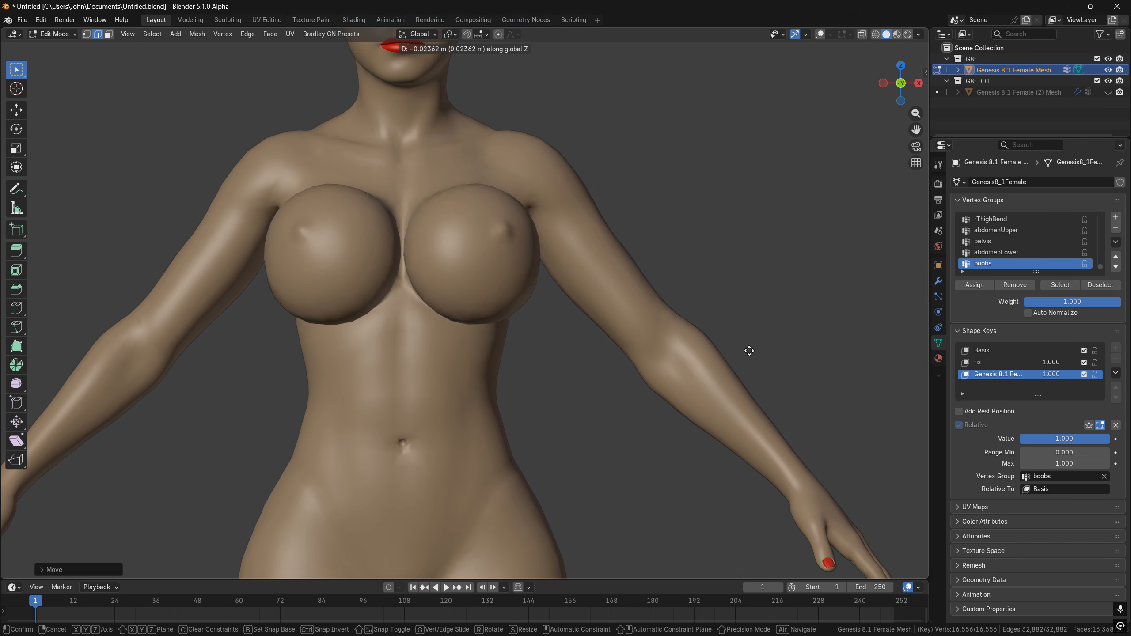
pyautogui.press('Escape')
pyautogui.press('g')
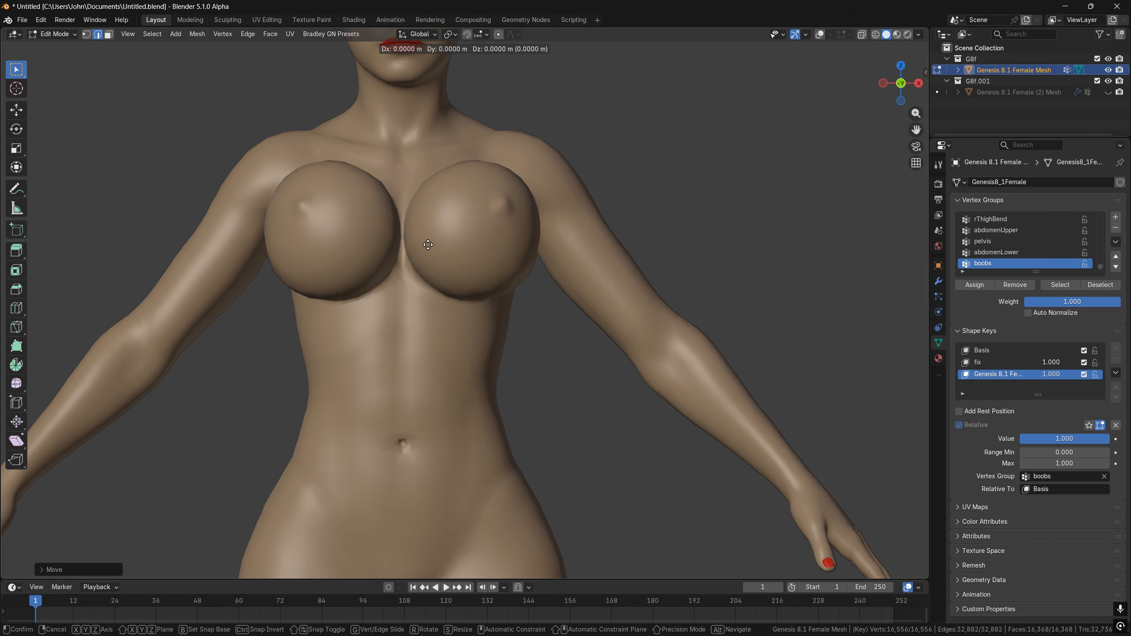
pyautogui.press('x')
pyautogui.rightClick(428, 300)
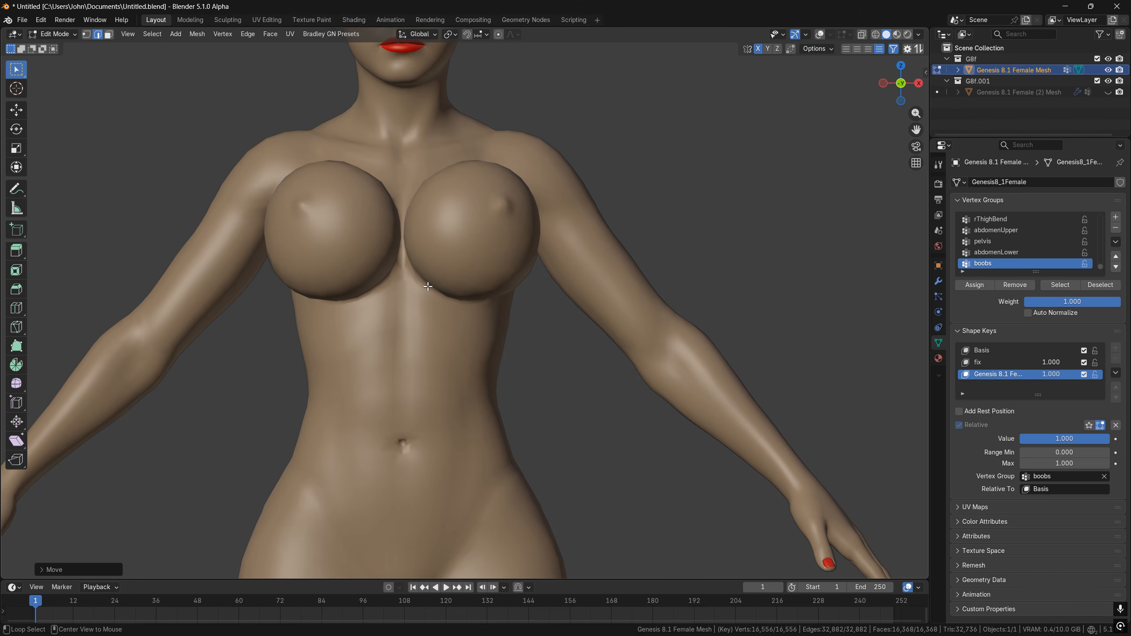
# Show the overlays and move the whole mesh about 0.036 m down along global Z.
pyautogui.hotkey('shift', 'alt', 'z')
pyautogui.press('g')
pyautogui.press('z')
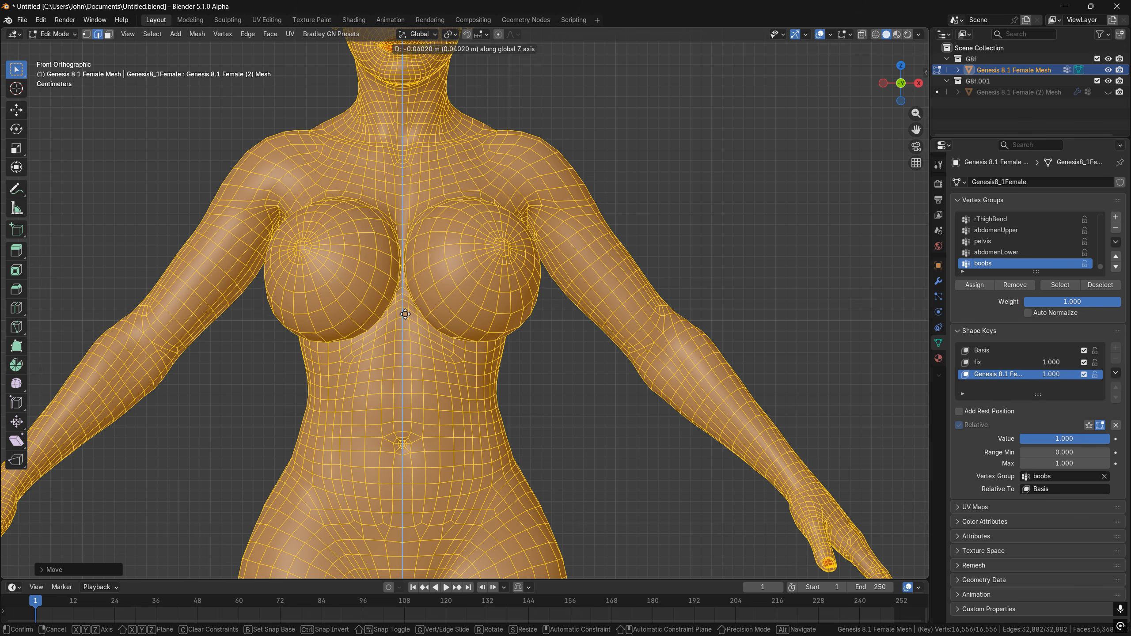
pyautogui.moveTo(404, 314); pyautogui.dragTo(652, 404, button='middle')
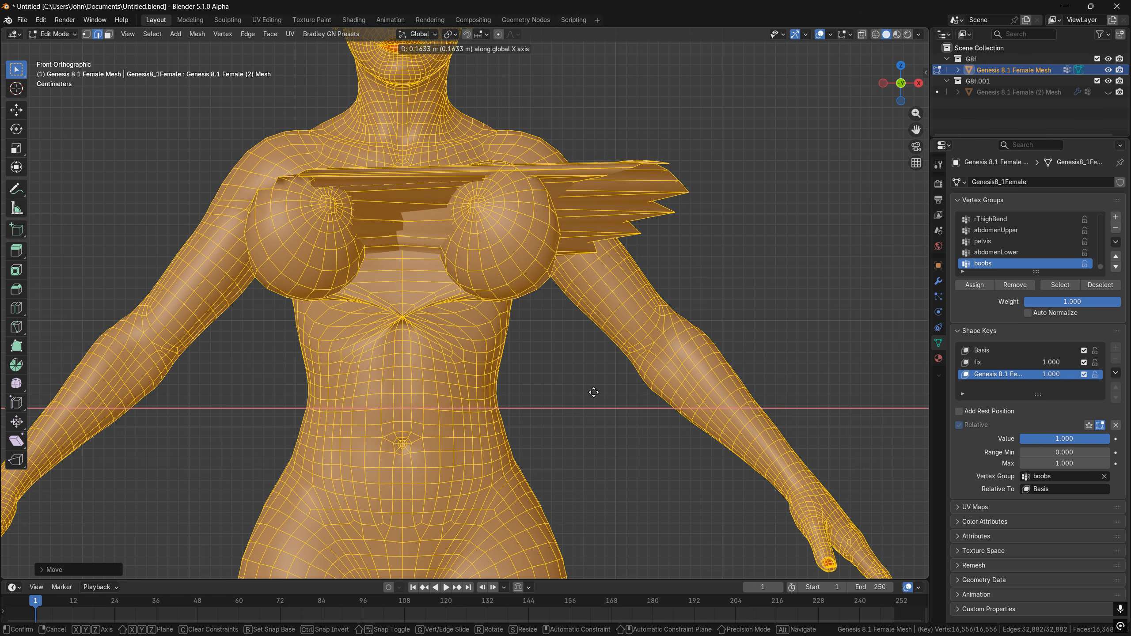
pyautogui.moveTo(439, 343); pyautogui.dragTo(439, 310, button='middle')
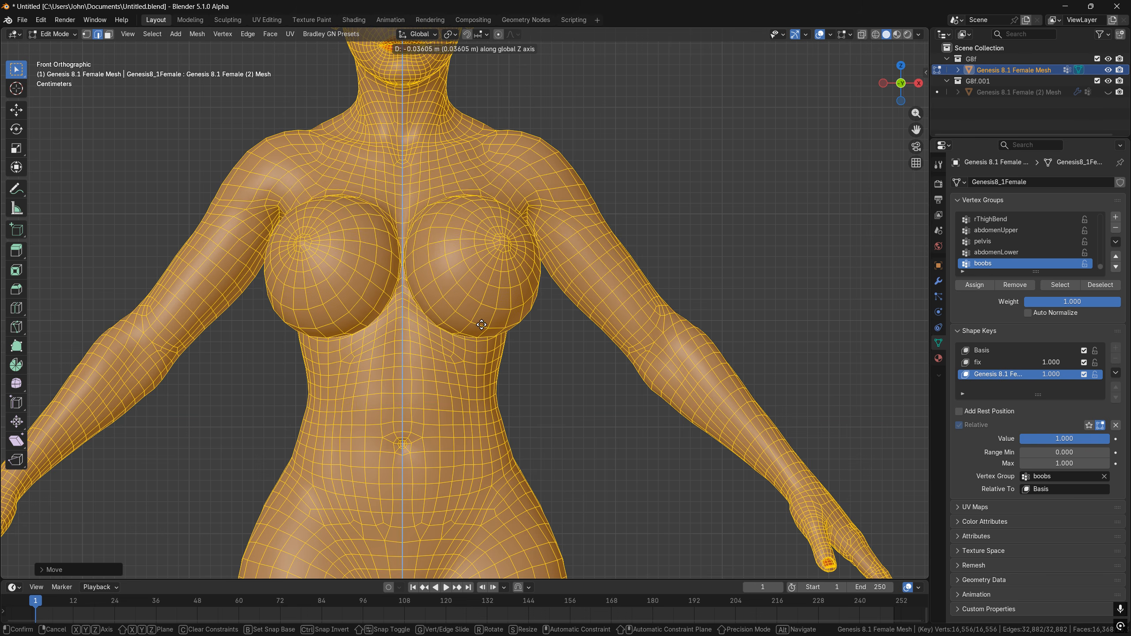
pyautogui.click(481, 325)
# Hide the overlays and try to rotate the mesh in side view, about global X and about the view axis.
pyautogui.hotkey('shift', 'alt', 'z')
pyautogui.moveTo(538, 323); pyautogui.dragTo(517, 224, button='middle')
pyautogui.press('r')
pyautogui.press('x')
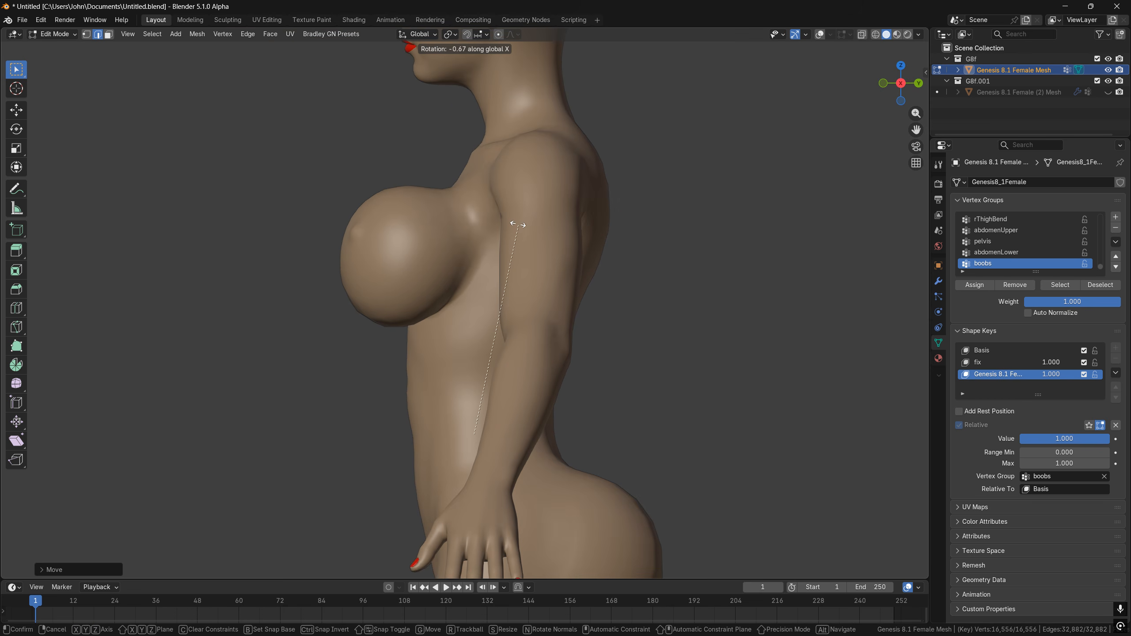
pyautogui.rightClick(517, 229)
pyautogui.press('r')
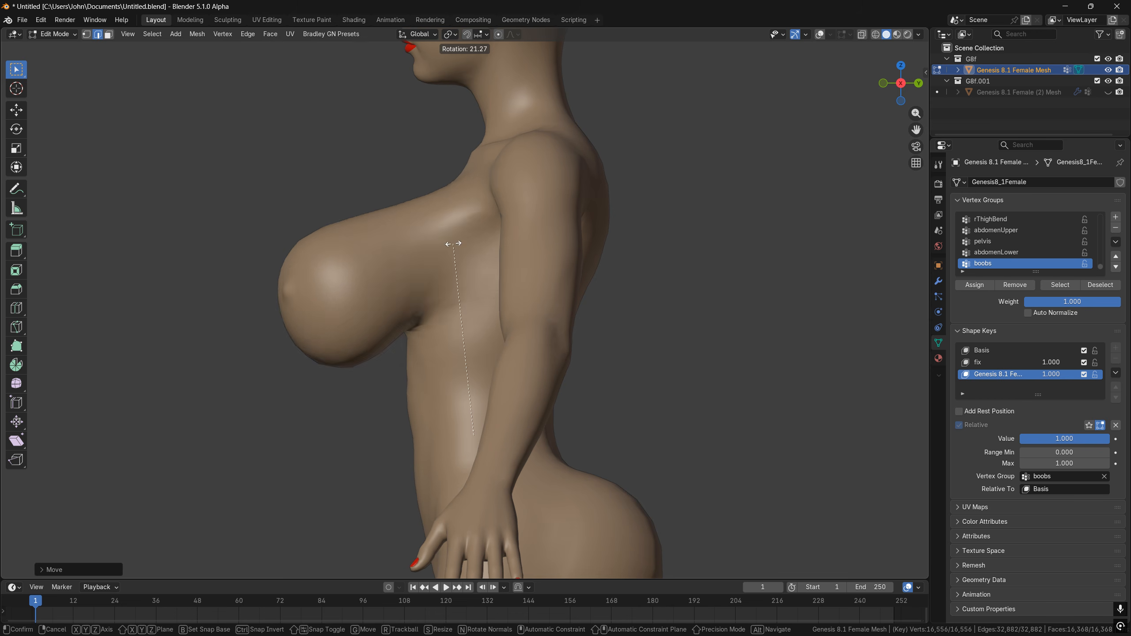
pyautogui.rightClick(453, 244)
# Try to rotate the mesh with the transform pivot set to Individual Origins and to Bounding Box Center.
pyautogui.click(456, 34)
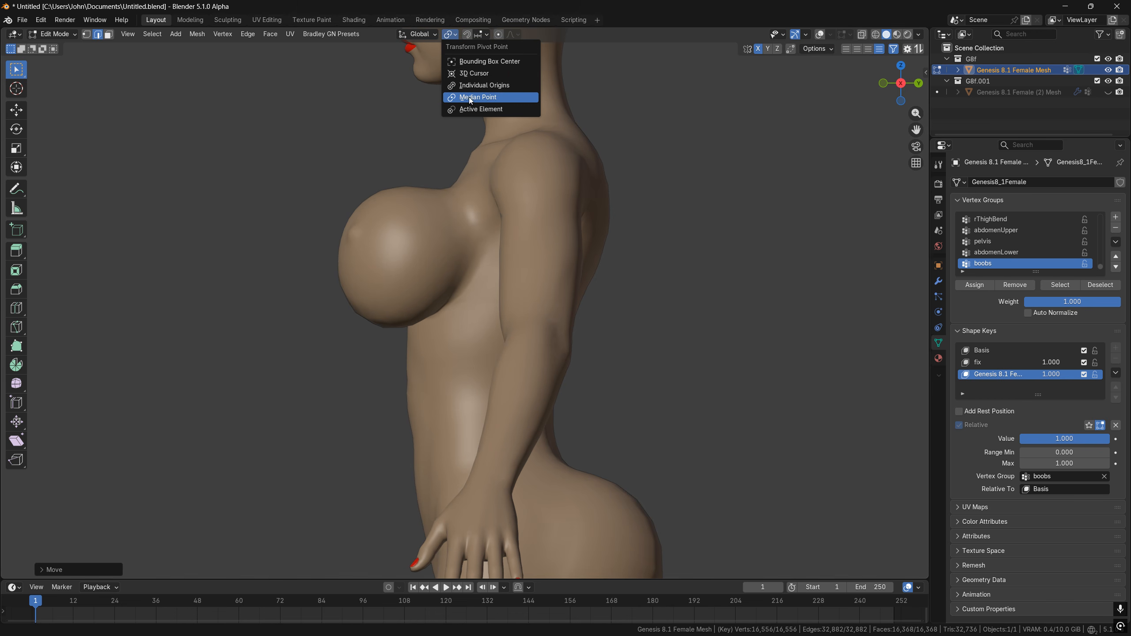
pyautogui.click(475, 87)
pyautogui.press('r')
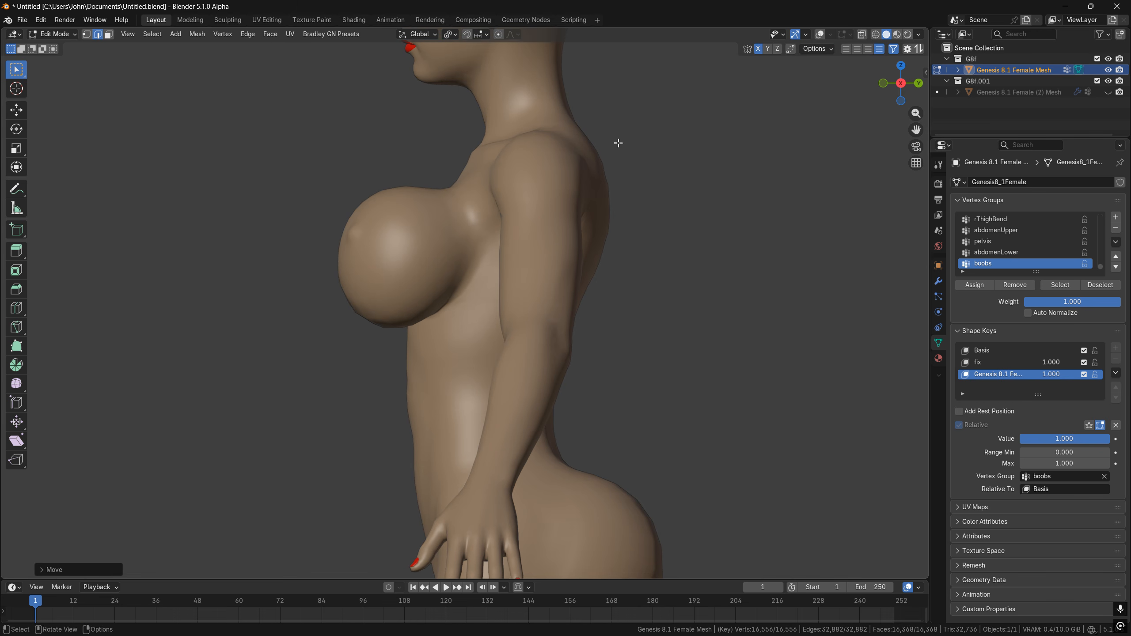
pyautogui.rightClick(532, 127)
pyautogui.click(450, 35)
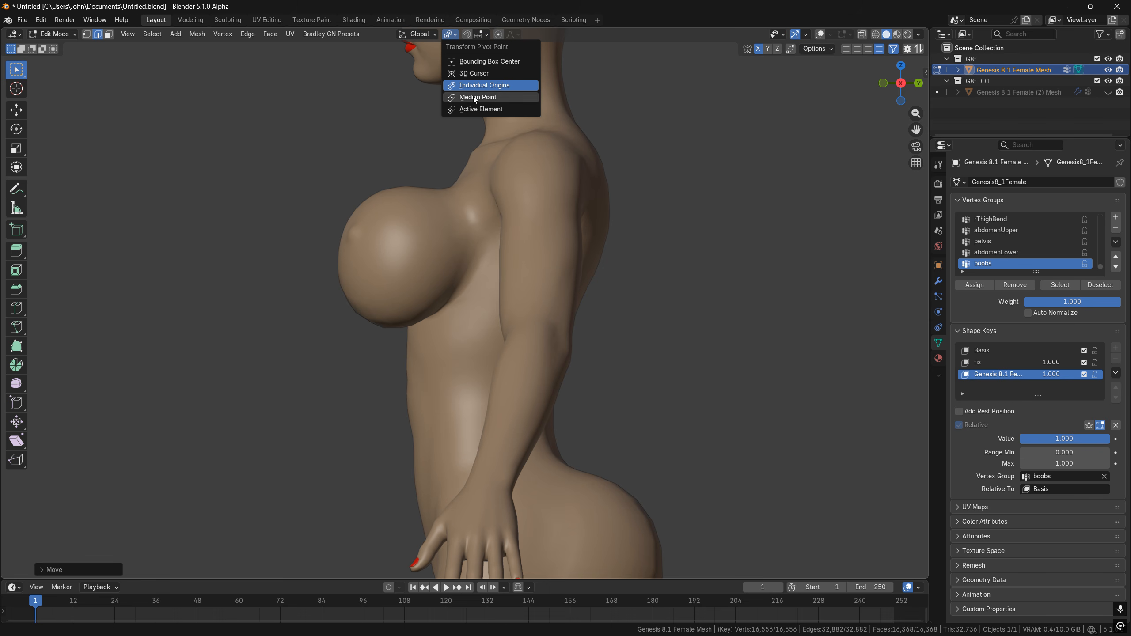
pyautogui.click(489, 63)
pyautogui.press('r')
pyautogui.rightClick(558, 134)
# Set the transform pivot point to Active Element and try to rotate the mesh about it.
pyautogui.click(454, 36)
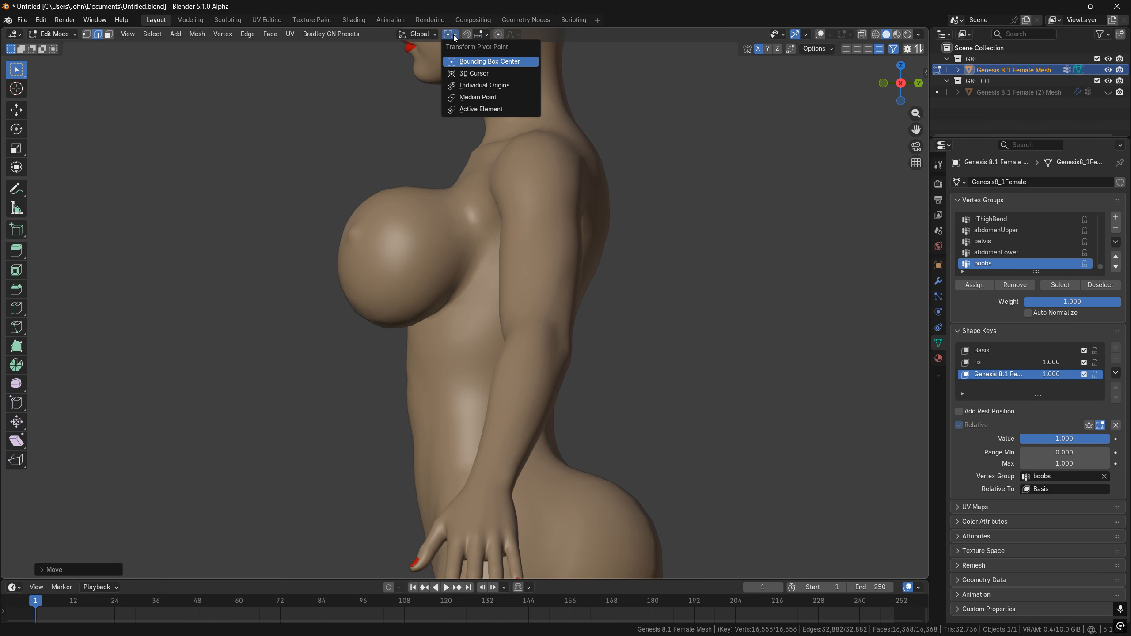
pyautogui.click(472, 109)
pyautogui.press('r')
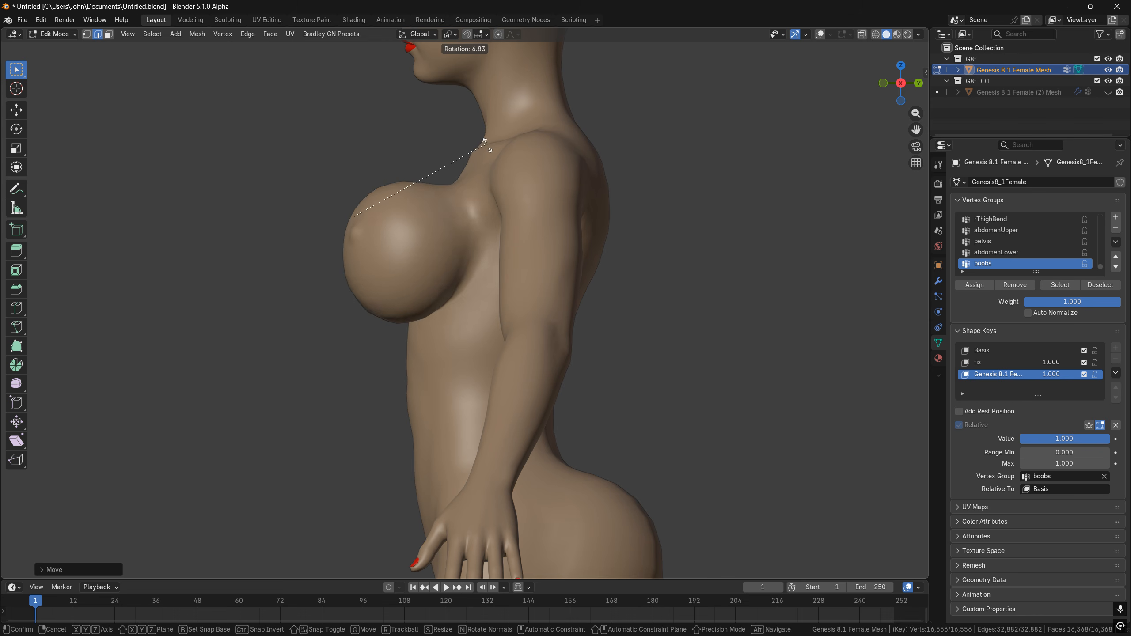
pyautogui.rightClick(473, 109)
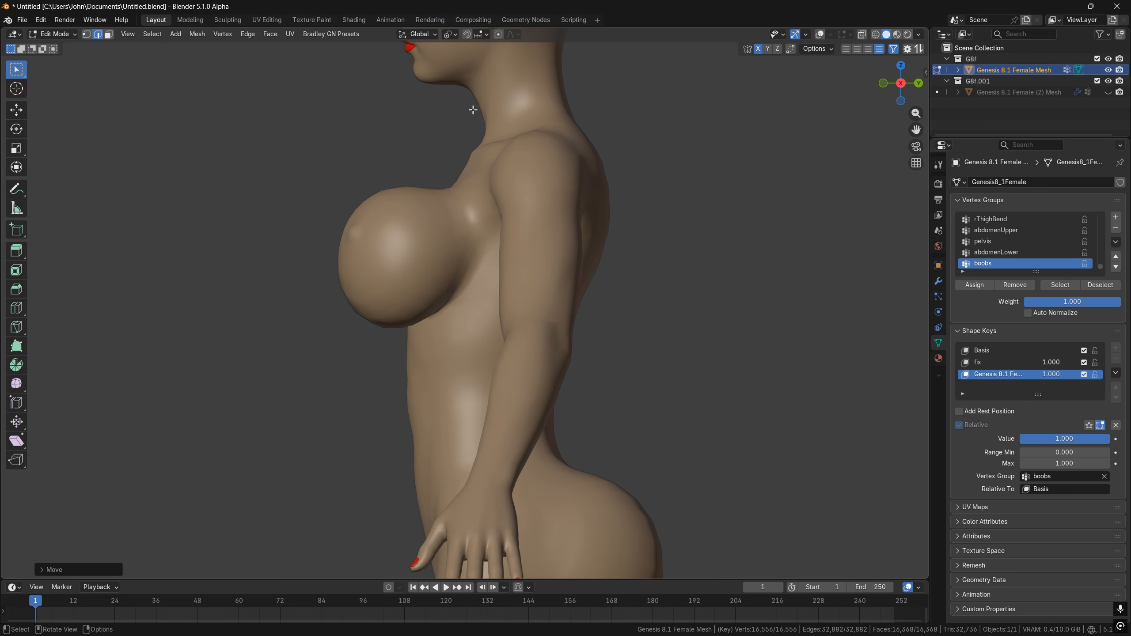
# Set the transform pivot point to 3D Cursor, then show the overlays with X-ray turned on.
pyautogui.click(478, 36)
pyautogui.click(478, 36)
pyautogui.click(451, 35)
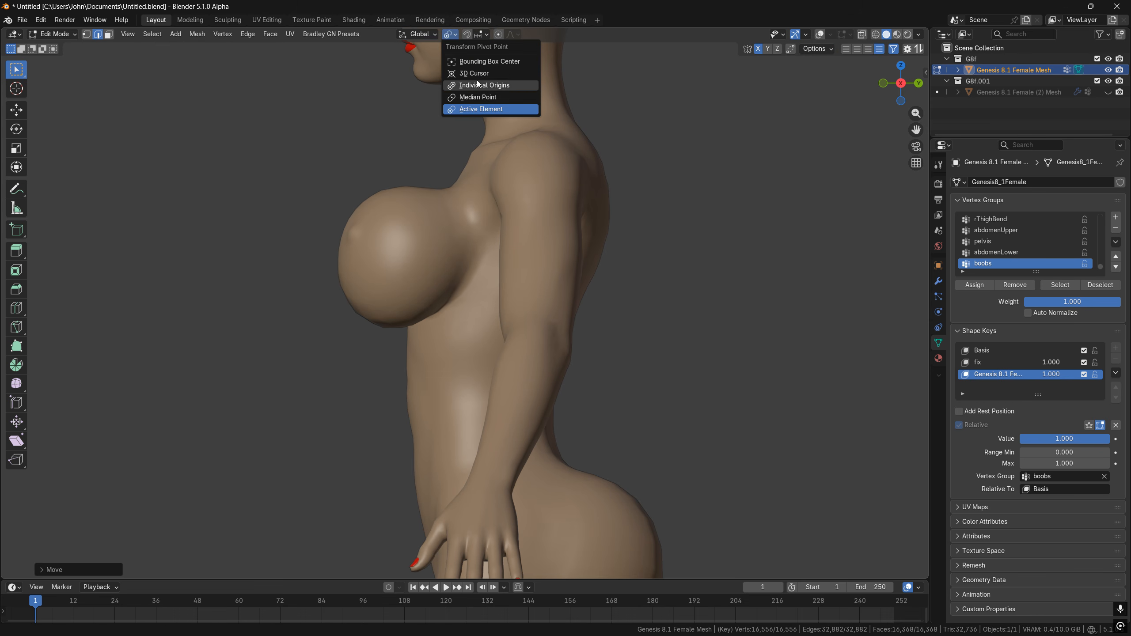
pyautogui.click(475, 73)
pyautogui.hotkey('shift', 'alt', 'z')
pyautogui.hotkey('alt', 'z')
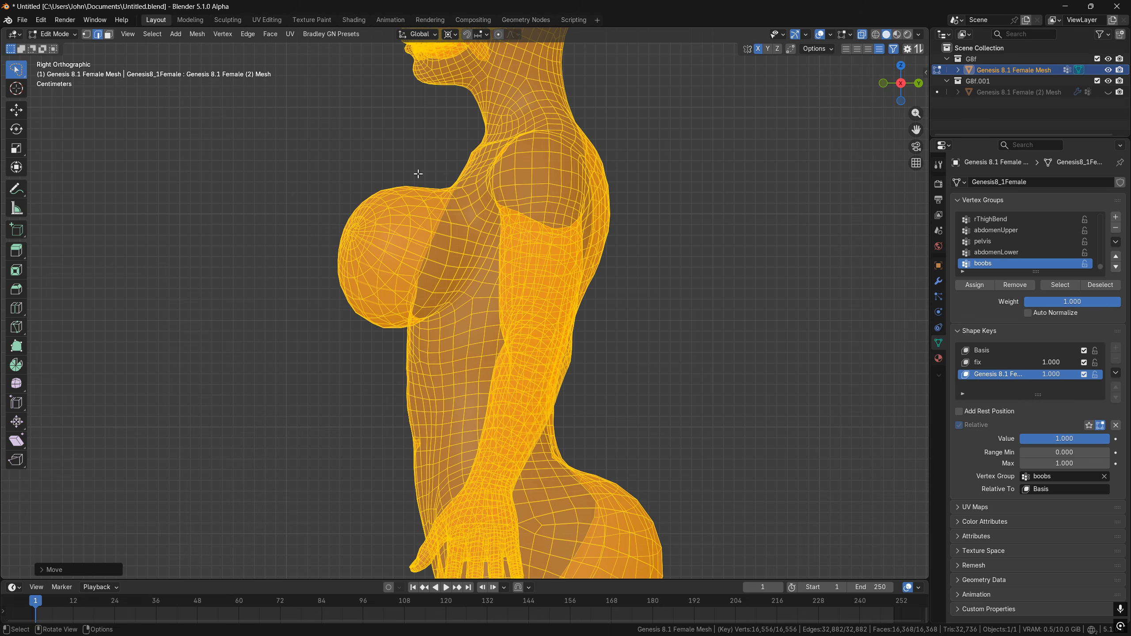
# Select the protruding chest area's vertices in vertex select mode and snap the 3D cursor to the selection.
pyautogui.moveTo(328, 113); pyautogui.dragTo(342, 128)
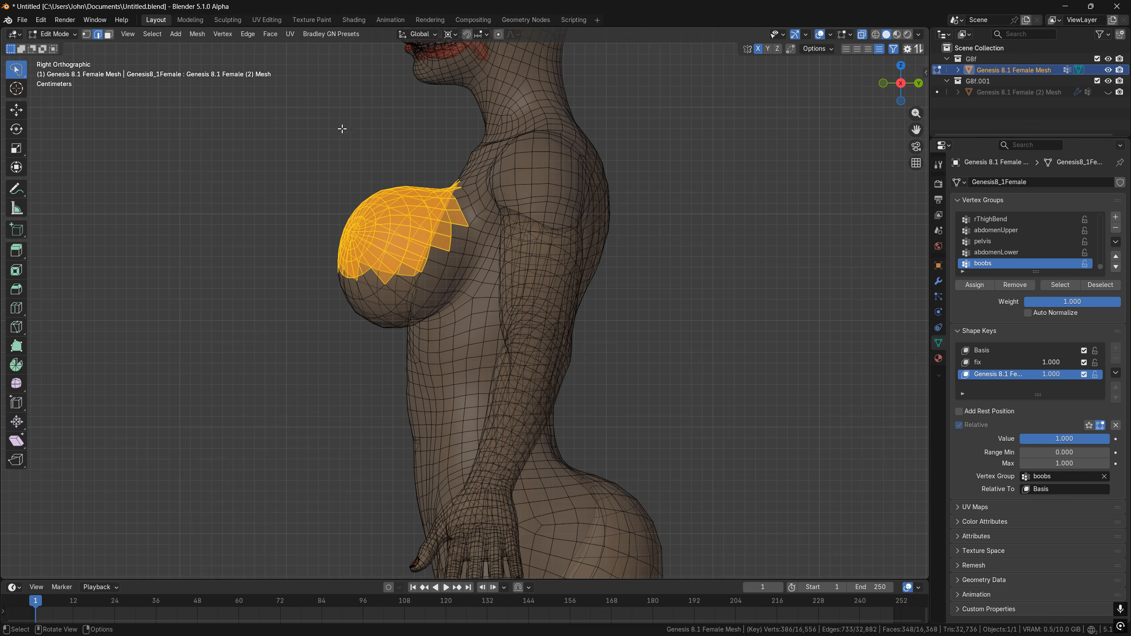
pyautogui.click(395, 117)
pyautogui.press('1')
pyautogui.moveTo(415, 110); pyautogui.dragTo(448, 137)
pyautogui.moveTo(475, 210)
pyautogui.mouseDown()
pyautogui.moveTo(445, 317)
pyautogui.moveTo(308, 303)
pyautogui.moveTo(290, 175)
pyautogui.mouseUp()
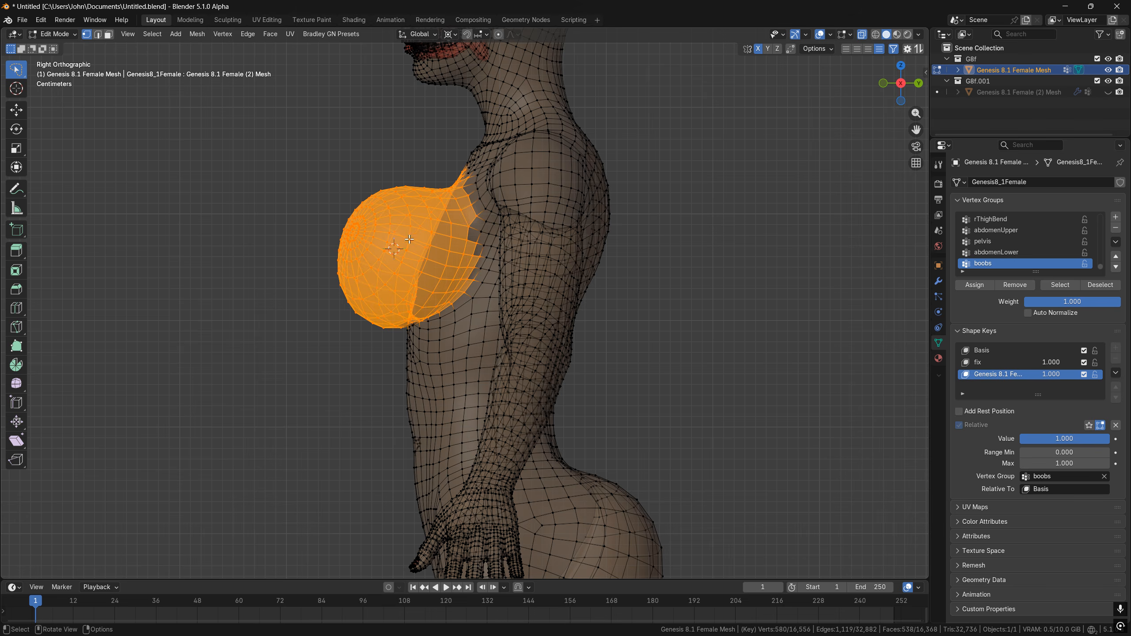
# Select the whole mesh, hide the overlays and rotate it a few degrees about global X around the 3D cursor.
pyautogui.press('Tab')
pyautogui.hotkey('ctrl', 'Tab')
pyautogui.click(677, 220)
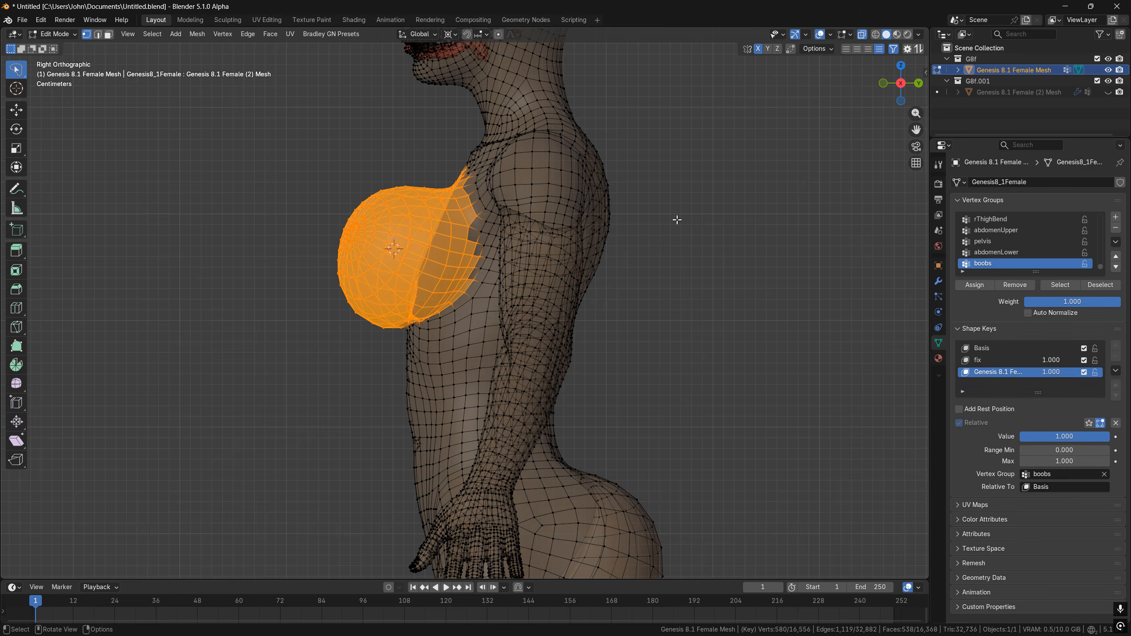
pyautogui.press('a')
pyautogui.hotkey('alt', 'a')
pyautogui.press('r')
pyautogui.press('x')
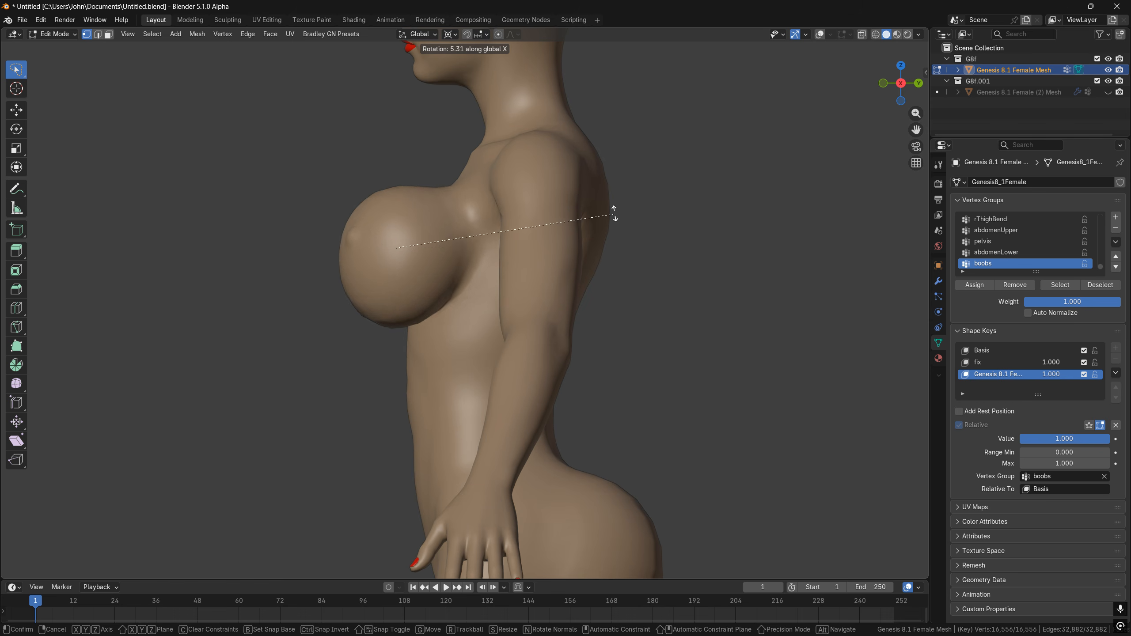
pyautogui.click(613, 253)
# Move the mesh slightly in the side view and adjust its height along global Z.
pyautogui.press('g')
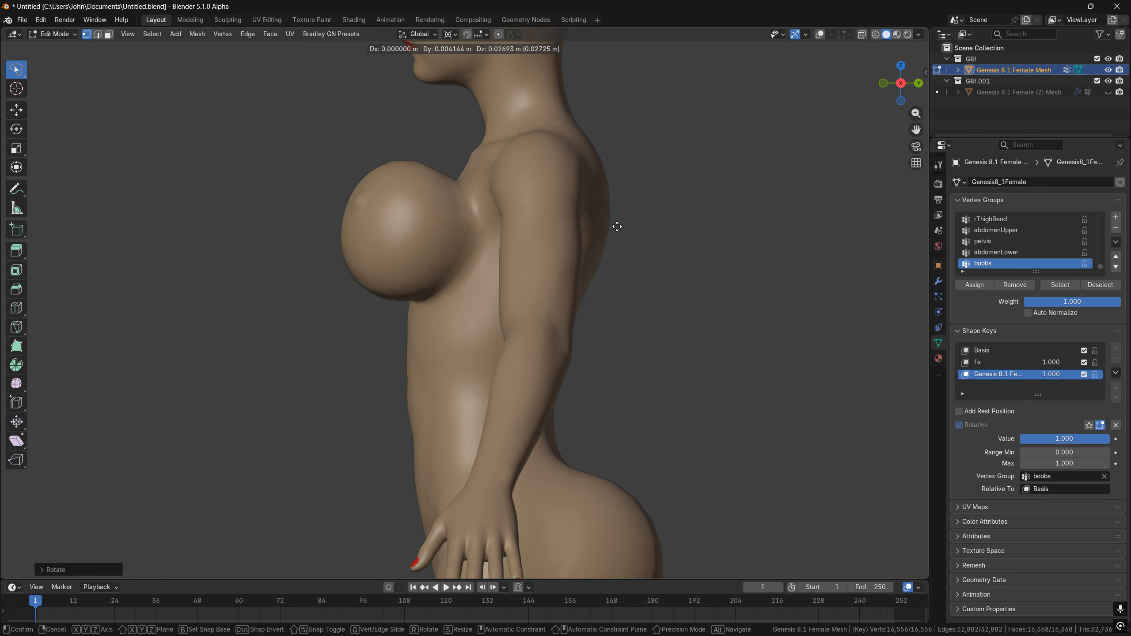
pyautogui.click(624, 238)
pyautogui.moveTo(624, 237); pyautogui.dragTo(718, 276, button='middle')
pyautogui.press('g')
pyautogui.rightClick(735, 268)
pyautogui.press('g')
pyautogui.press('z')
pyautogui.click(765, 276)
# Scale the mesh to about 0.93 along global X.
pyautogui.press('s')
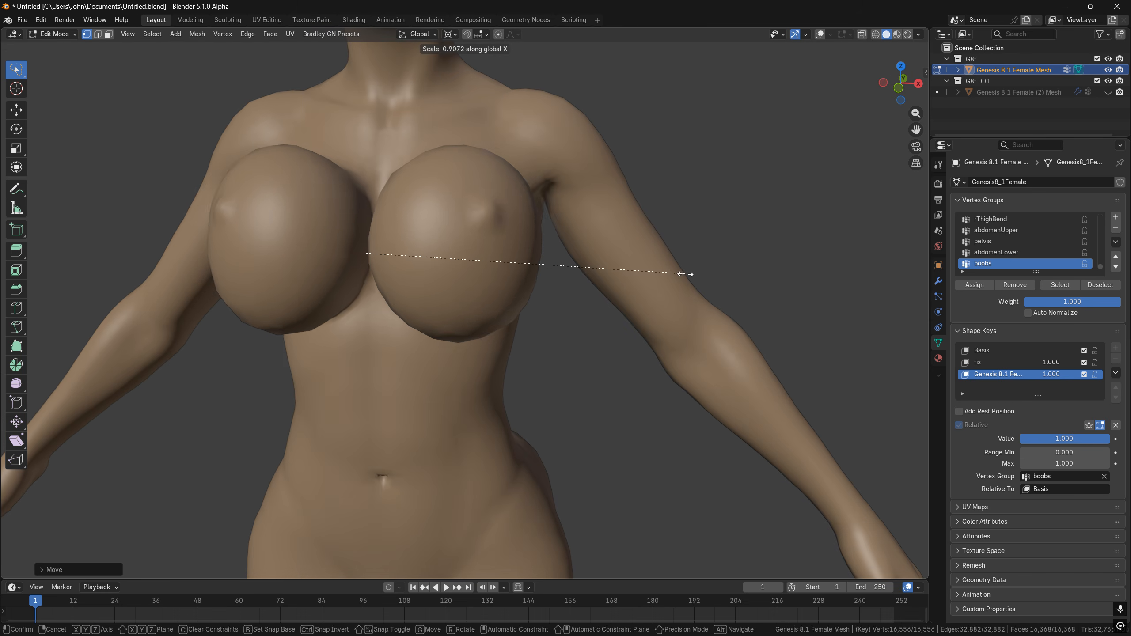
pyautogui.press('x')
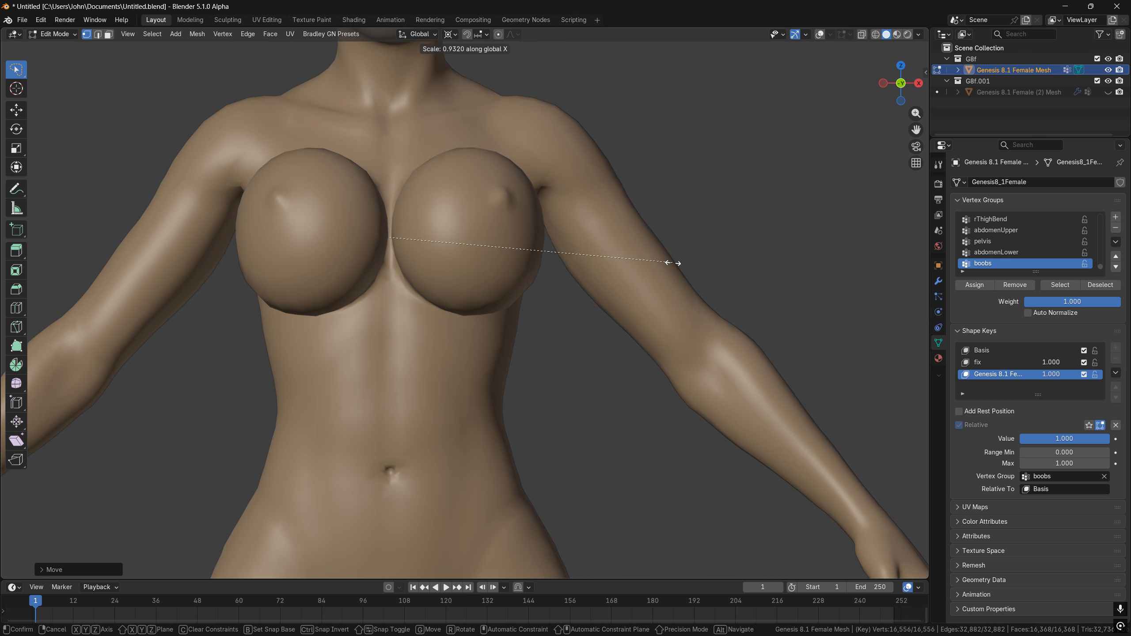
pyautogui.click(676, 259)
# Scale the mesh uniformly around the 3D cursor to adjust the overall chest size.
pyautogui.press('s')
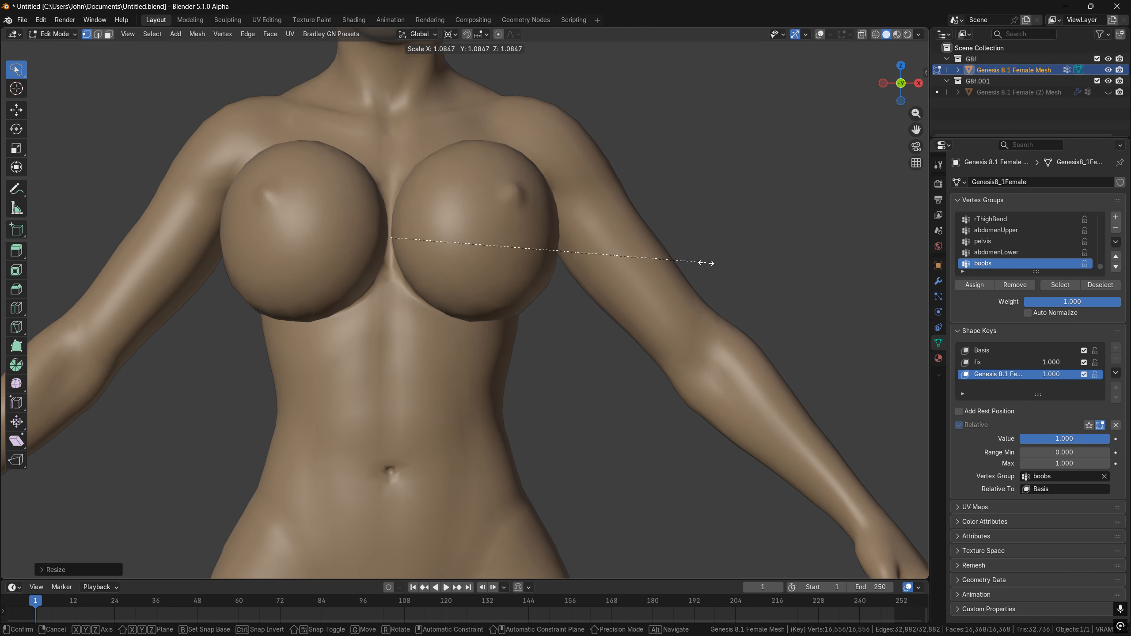
pyautogui.rightClick(712, 265)
pyautogui.moveTo(712, 265); pyautogui.dragTo(668, 288, button='middle')
pyautogui.press('s')
pyautogui.rightClick(647, 353)
pyautogui.press('s')
pyautogui.click(661, 353)
# Switch the mesh to Object Mode and show the overlays.
pyautogui.scroll(-2, 644, 293)
pyautogui.hotkey('ctrl', 'Tab')
pyautogui.click(566, 292)
pyautogui.moveTo(467, 289); pyautogui.dragTo(442, 269, button='middle')
pyautogui.hotkey('shift', 'alt', 'z')
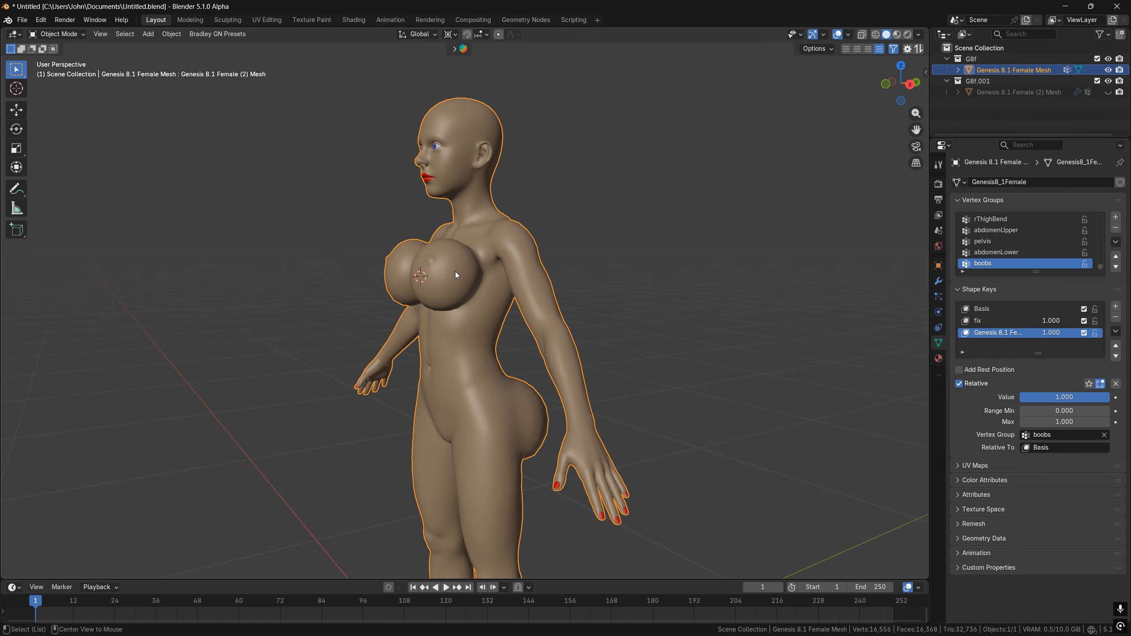
# Snap the 3D cursor to the world origin and save the file.
pyautogui.hotkey('shift', 's')
pyautogui.hotkey('shift', 's')
pyautogui.click(347, 303)
pyautogui.hotkey('shift', 's')
pyautogui.click(383, 330)
pyautogui.hotkey('ctrl', 's')
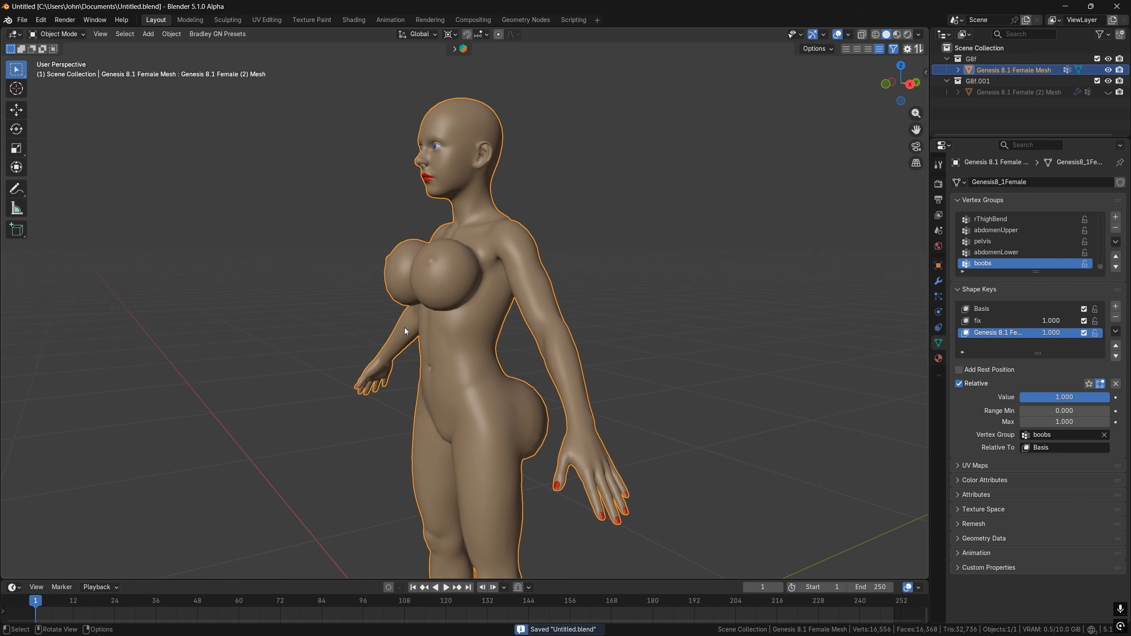
# Duplicate the mesh in place and move the copy to a new collection named ashleygrahmbimbo.
pyautogui.moveTo(404, 326); pyautogui.dragTo(694, 331, button='middle')
pyautogui.hotkey('shift', 'd')
pyautogui.rightClick(763, 343)
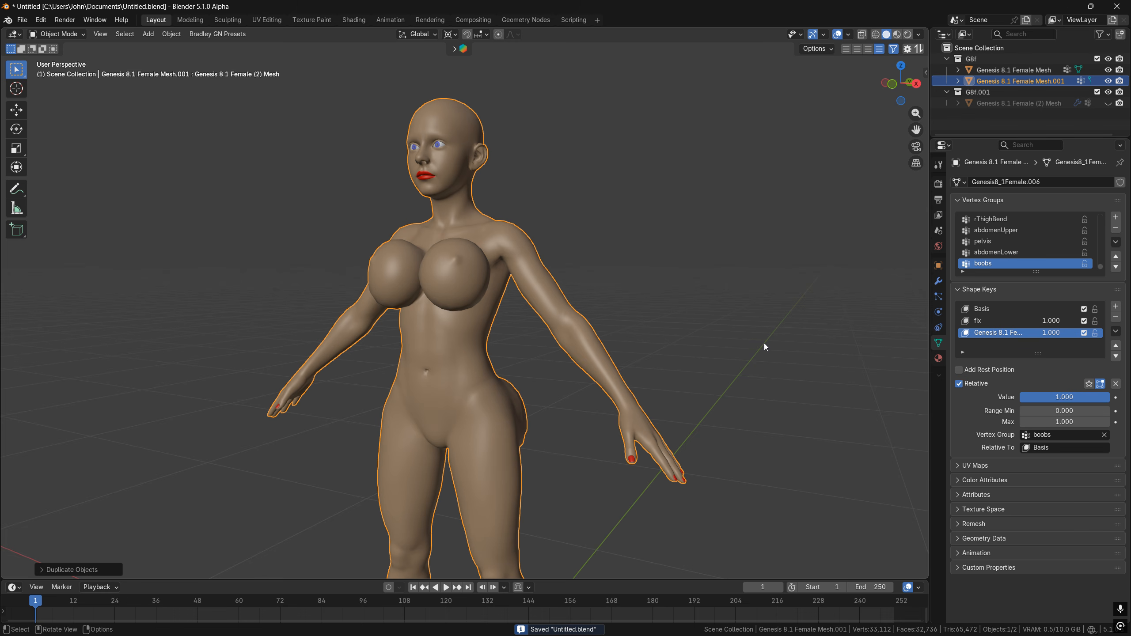
pyautogui.press('m')
pyautogui.click(763, 343)
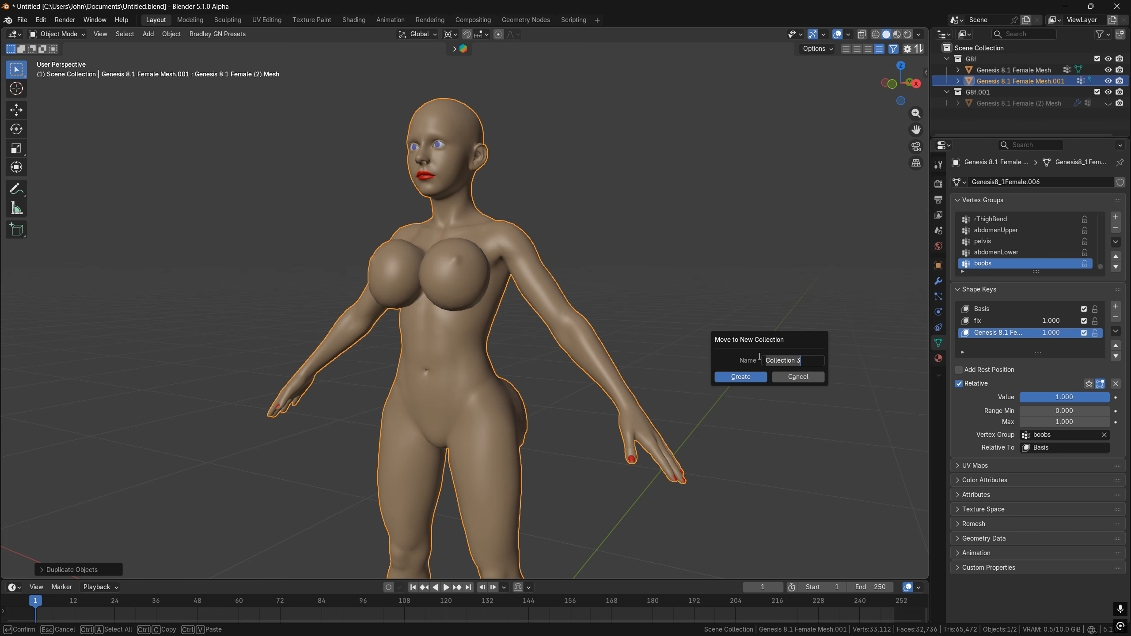
pyautogui.write('ash')
pyautogui.press('Return')
pyautogui.press('Return')
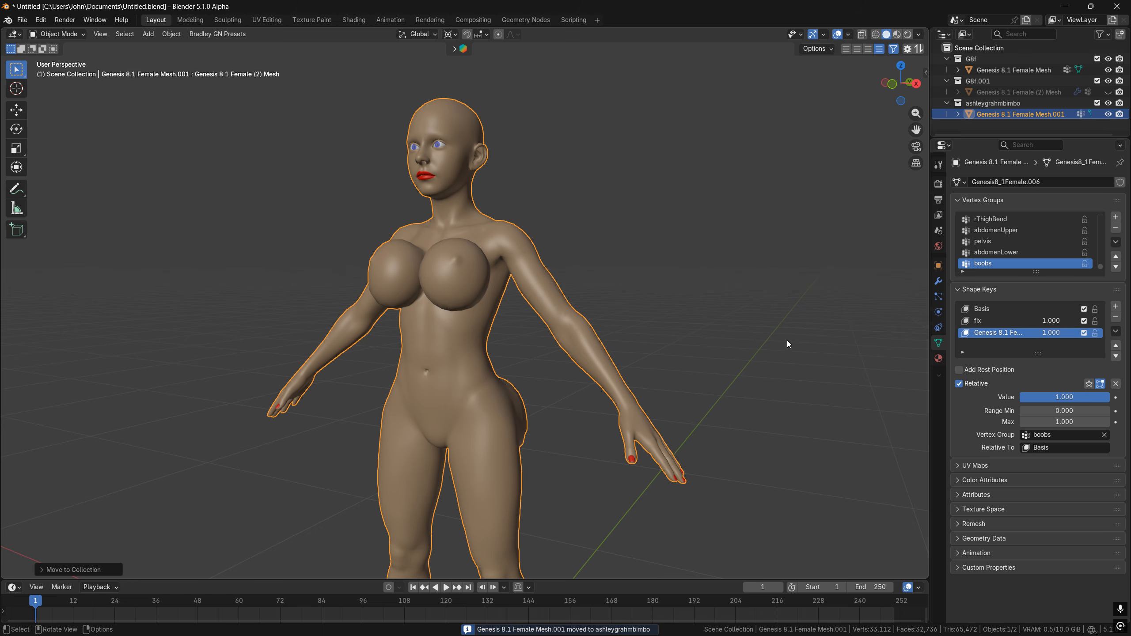
# Select the new collection and add a Wavefront OBJ exporter to it.
pyautogui.click(1005, 104)
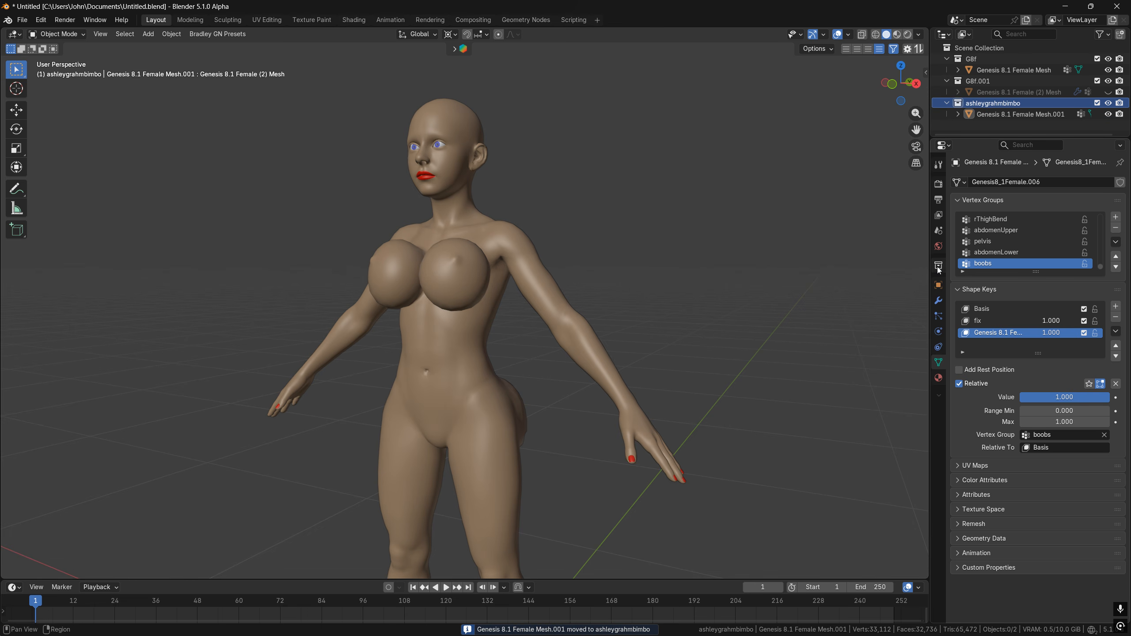
pyautogui.click(938, 266)
pyautogui.click(938, 300)
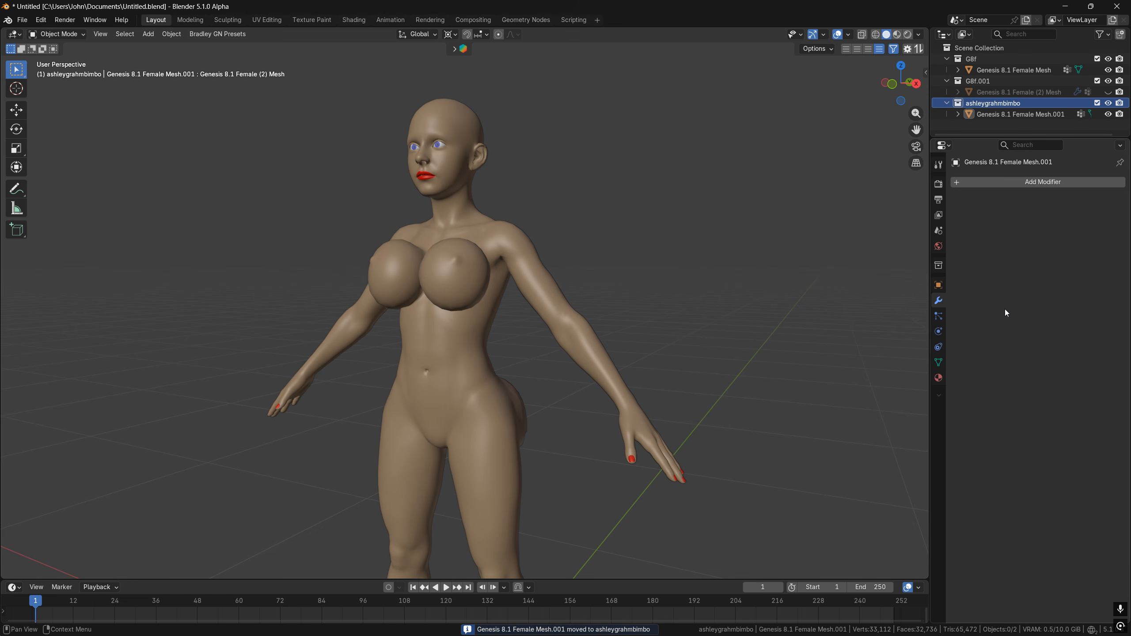
pyautogui.click(939, 266)
pyautogui.click(1116, 358)
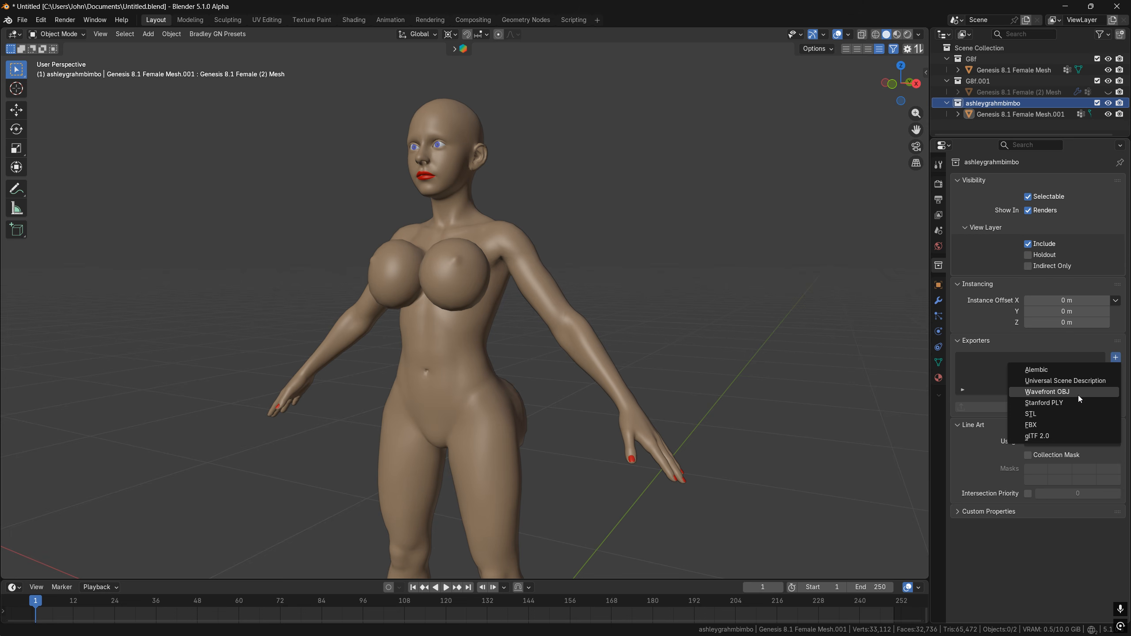
pyautogui.click(1072, 390)
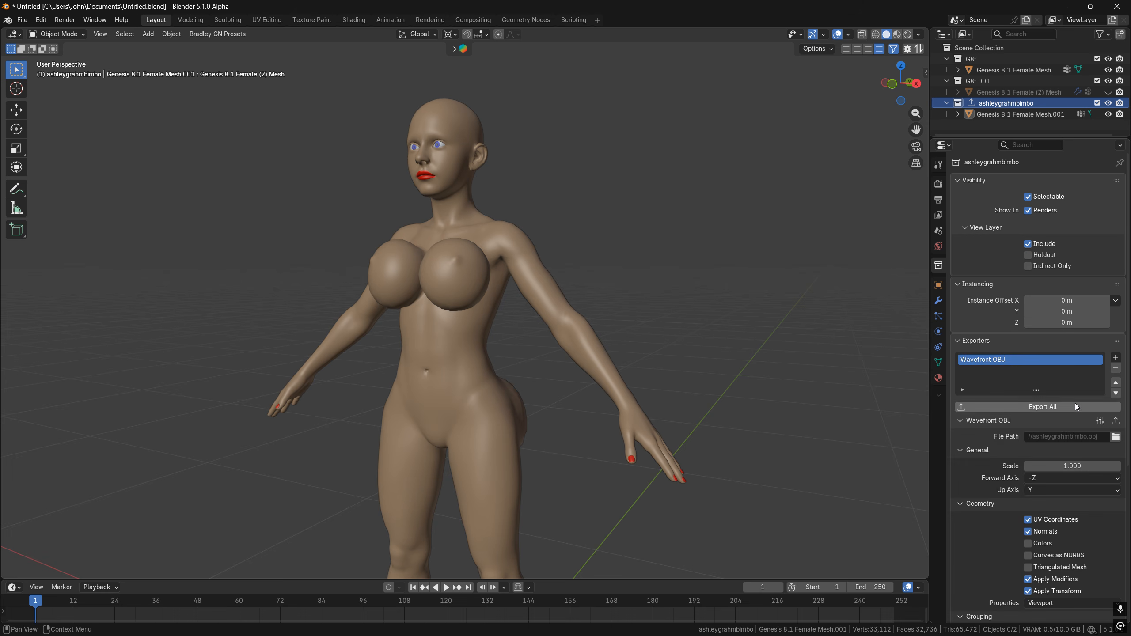
# Load the saved OBJ export preset with scale 100 and turn off Apply Modifiers.
pyautogui.click(1099, 421)
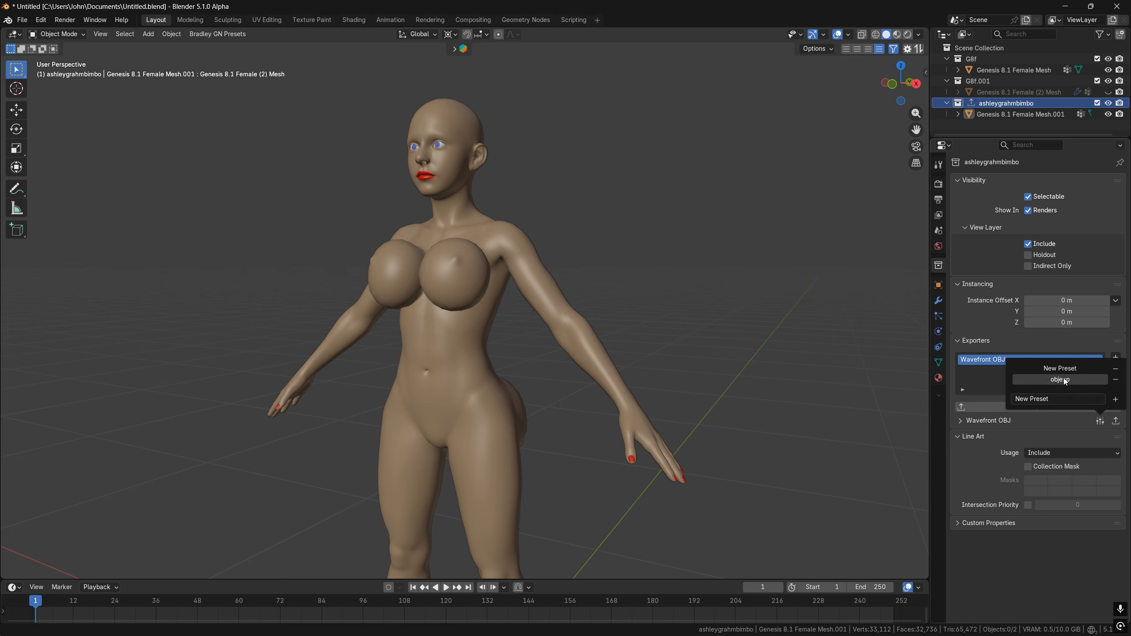
pyautogui.click(1037, 423)
pyautogui.click(1099, 421)
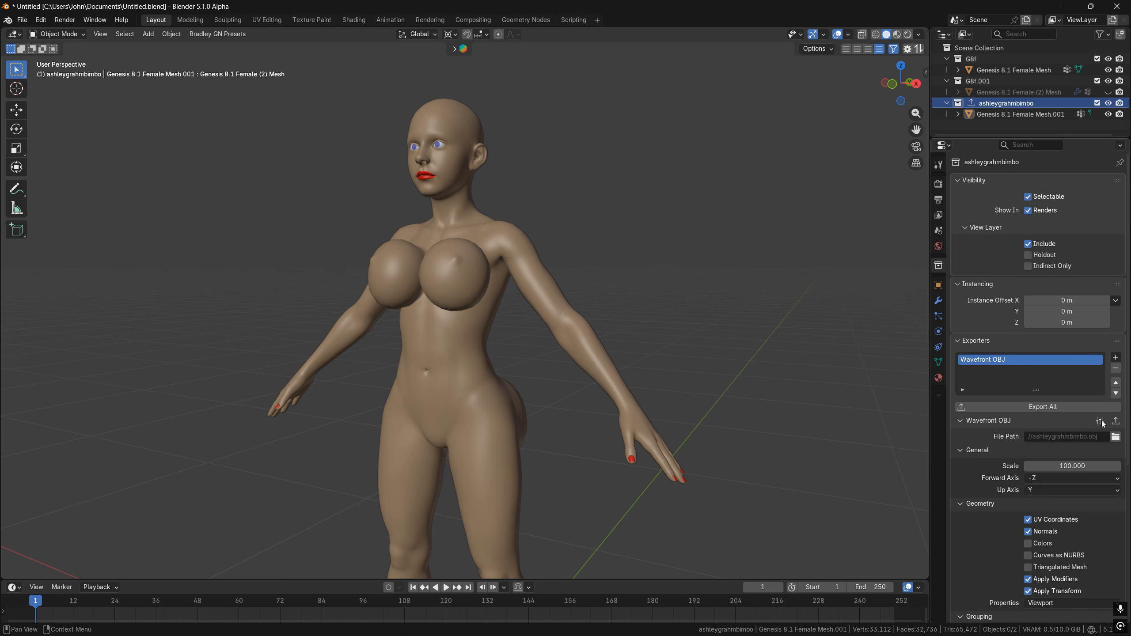
pyautogui.scroll(-1, 1033, 460)
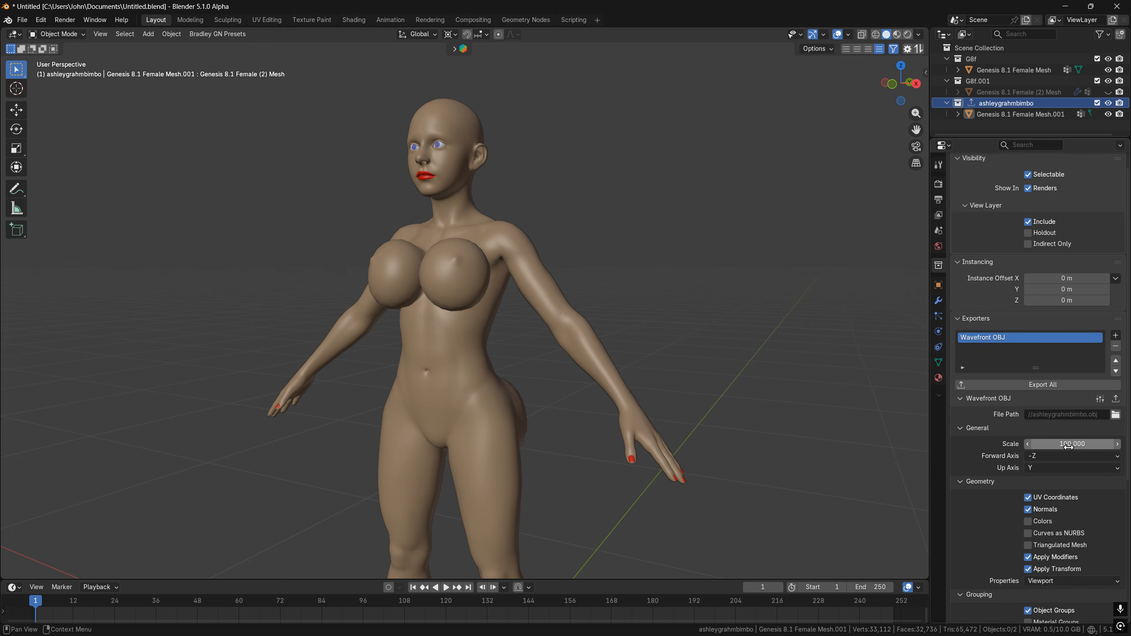
pyautogui.scroll(-7, 1059, 472)
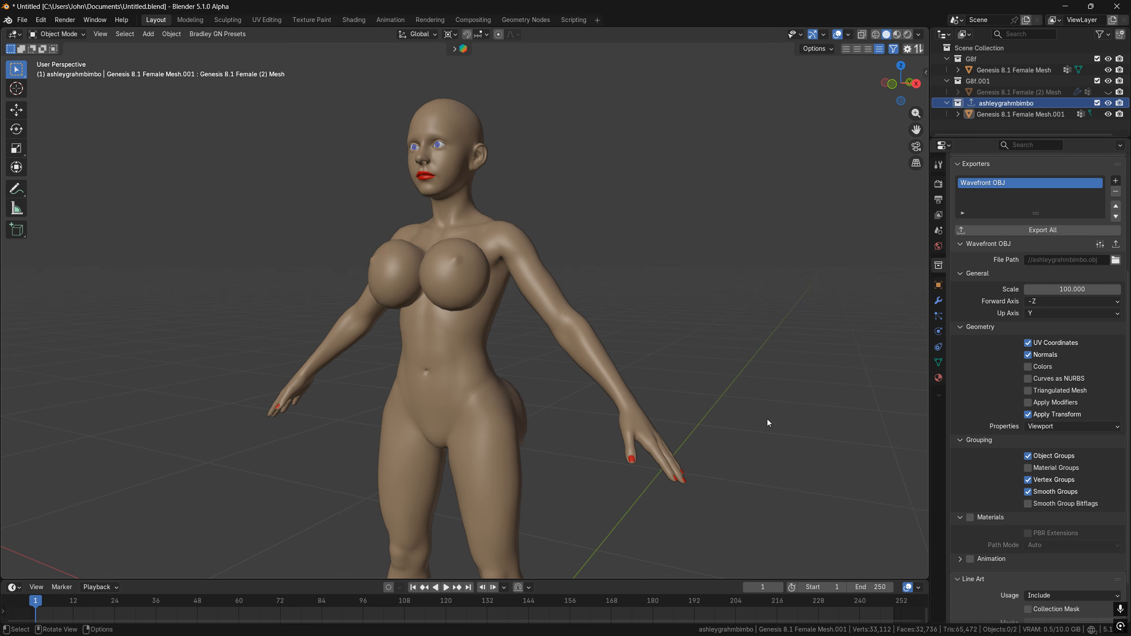
# Select Genesis 8.1 Female Mesh in the G8f collection and apply Visual Geometry to Mesh.
pyautogui.click(636, 415)
pyautogui.hotkey('ctrl', 'a')
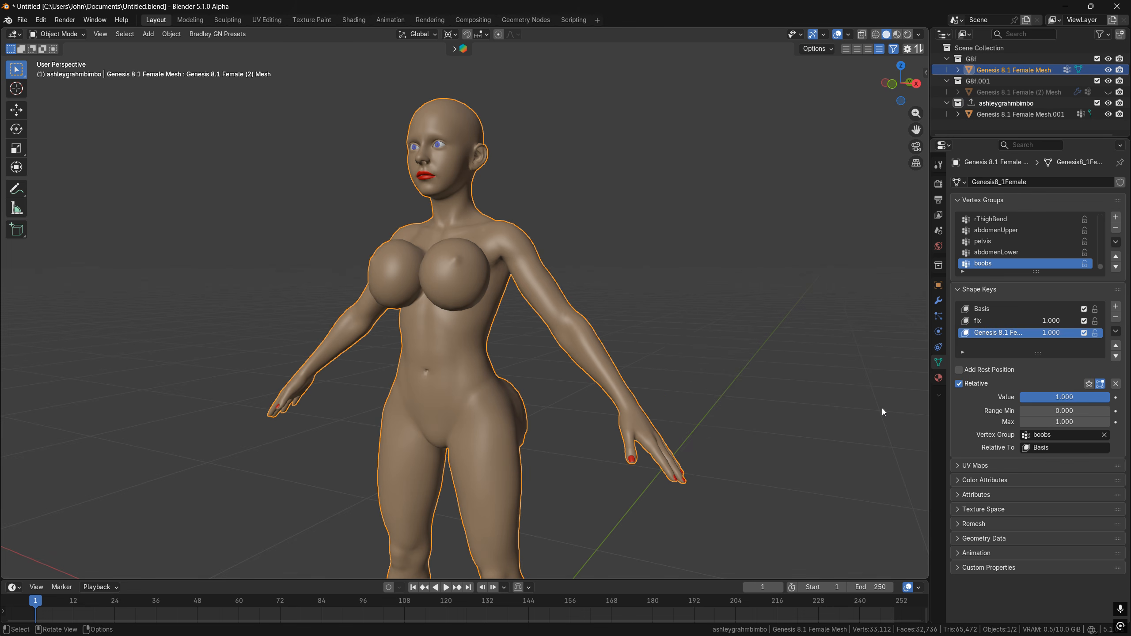
pyautogui.click(985, 538)
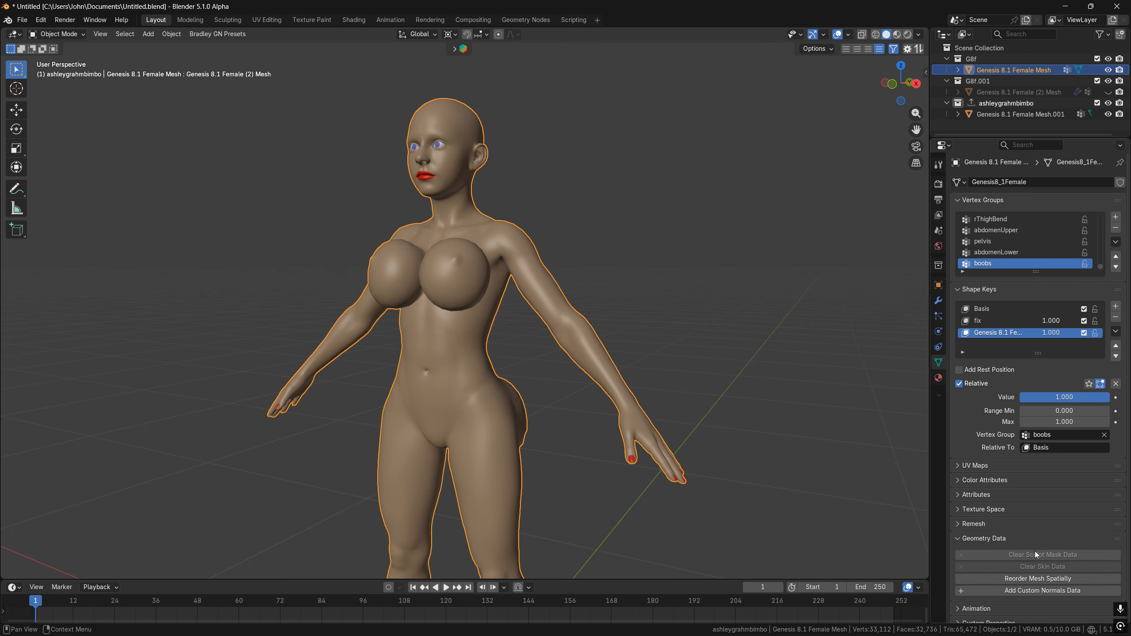
pyautogui.scroll(-1, 1035, 582)
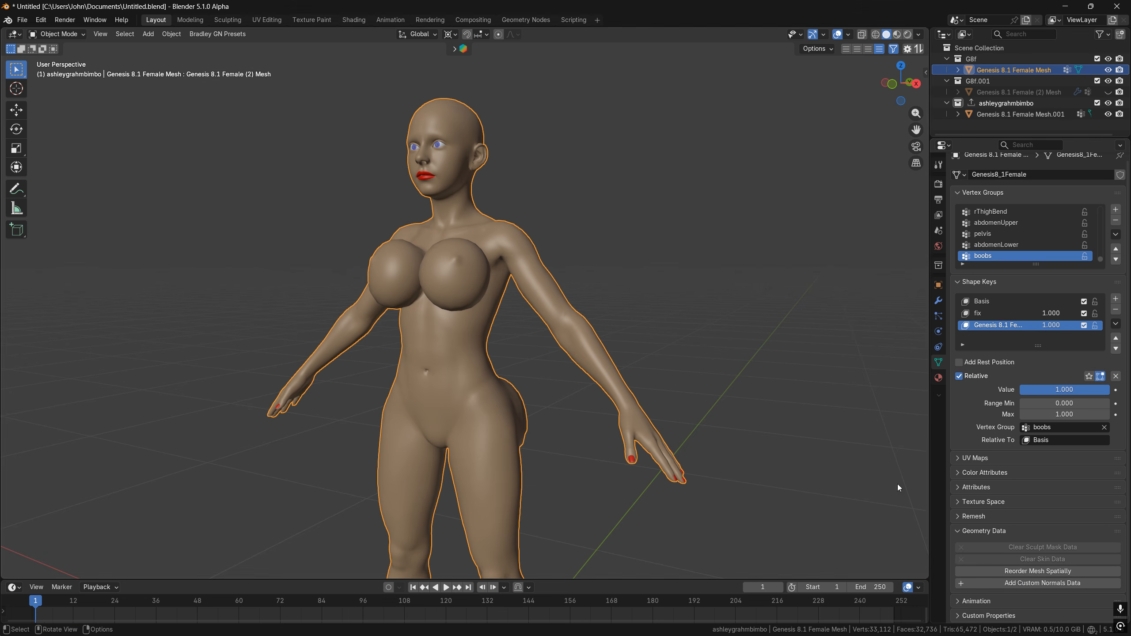
pyautogui.click(938, 300)
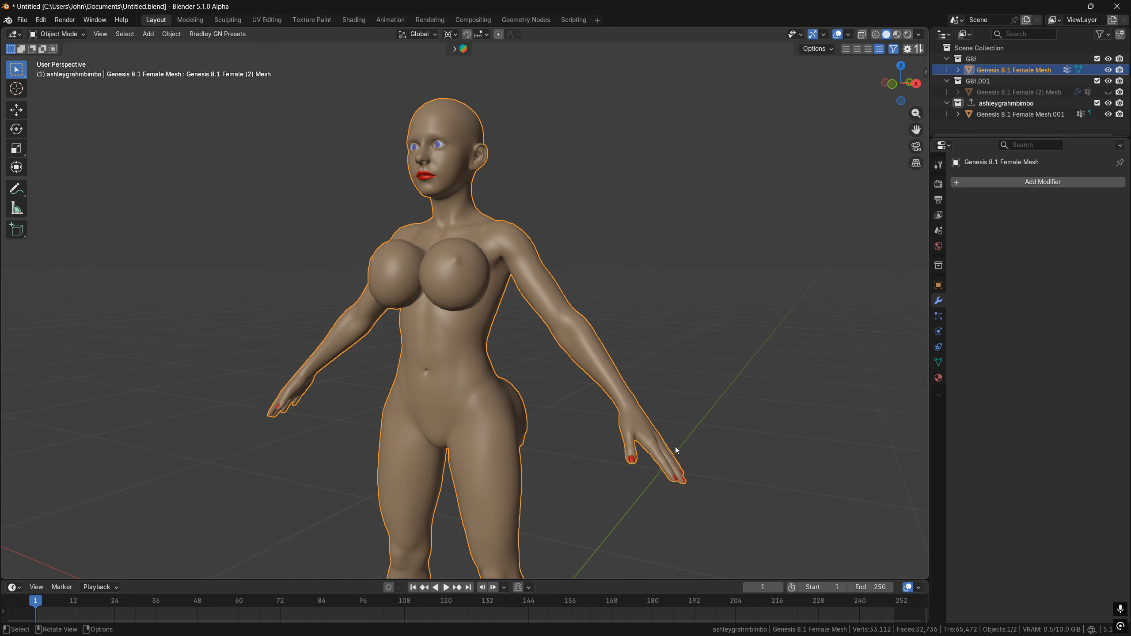
pyautogui.hotkey('ctrl', 'a')
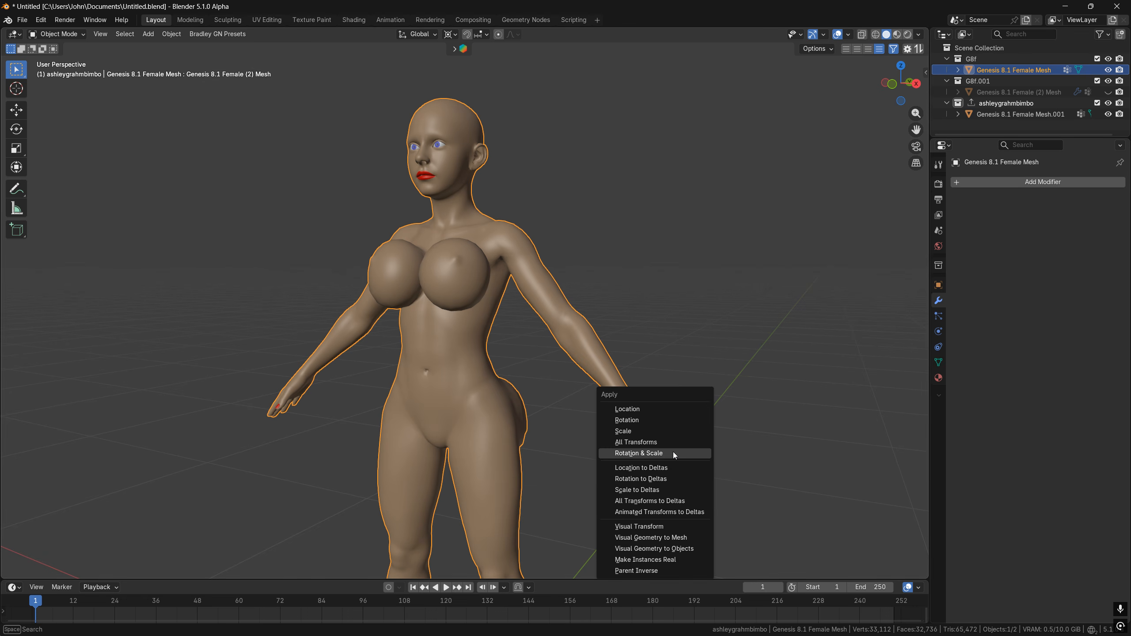
pyautogui.click(631, 537)
pyautogui.click(938, 362)
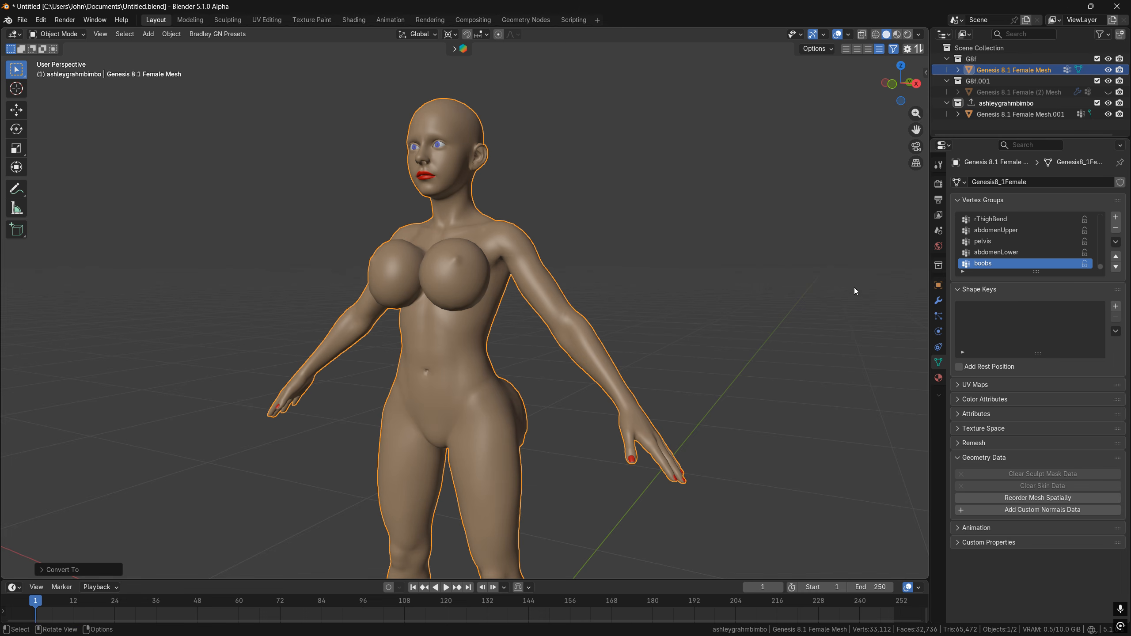
# Apply the object transforms to the converted mesh, check its head and shoulders, and save the file.
pyautogui.hotkey('ctrl', 'a')
pyautogui.click(587, 253)
pyautogui.moveTo(568, 299); pyautogui.dragTo(416, 322, button='middle')
pyautogui.scroll(3, 322, 301)
pyautogui.keyDown('shift'); pyautogui.moveTo(488, 174); pyautogui.dragTo(552, 405, button='middle'); pyautogui.keyUp('shift')
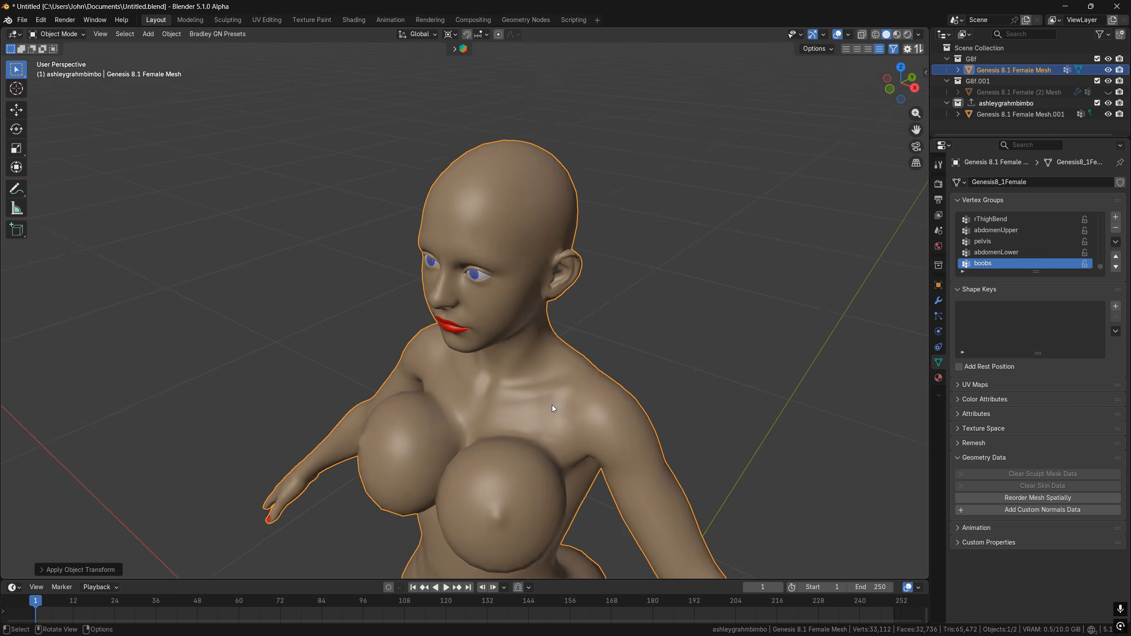
pyautogui.moveTo(468, 320); pyautogui.dragTo(527, 270, button='middle')
pyautogui.scroll(3, 527, 269)
pyautogui.hotkey('alt', 'shift', 'z')
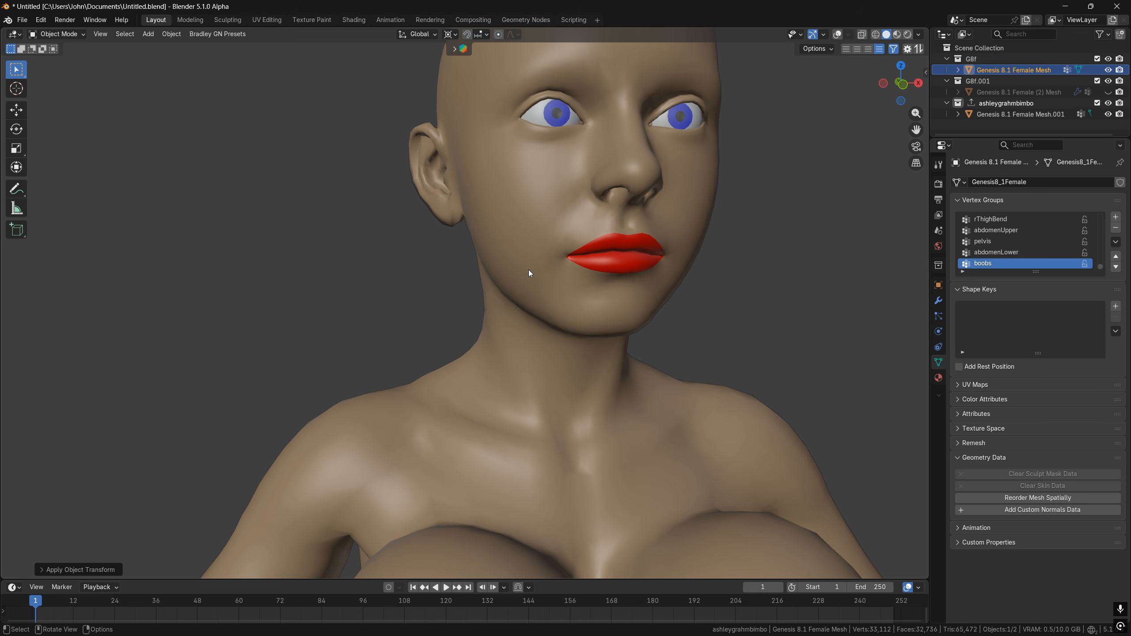
pyautogui.hotkey('ctrl', 's')
pyautogui.hotkey('alt', 'shift', 'z')
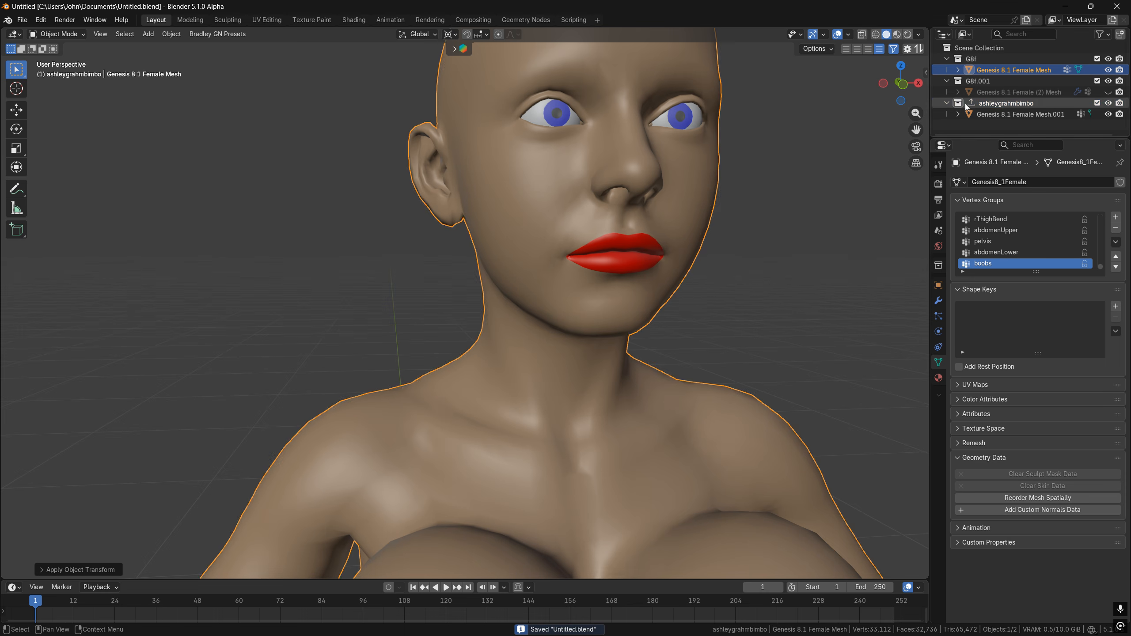
# Export the duplicate's collection with its Wavefront OBJ exporter.
pyautogui.click(975, 103)
pyautogui.click(938, 265)
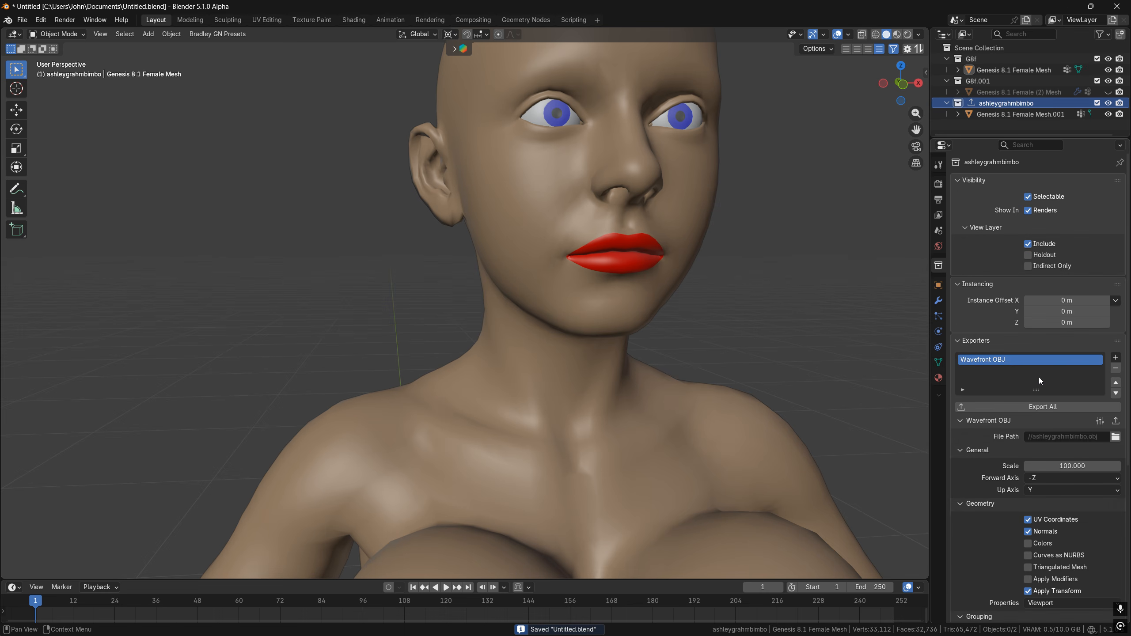
pyautogui.click(987, 406)
# Switch to DAZ Studio, delete the Genesis 8.1 Female (2) figure, and make Genesis 8.1 Female visible.
pyautogui.hotkey('alt', 'Tab')
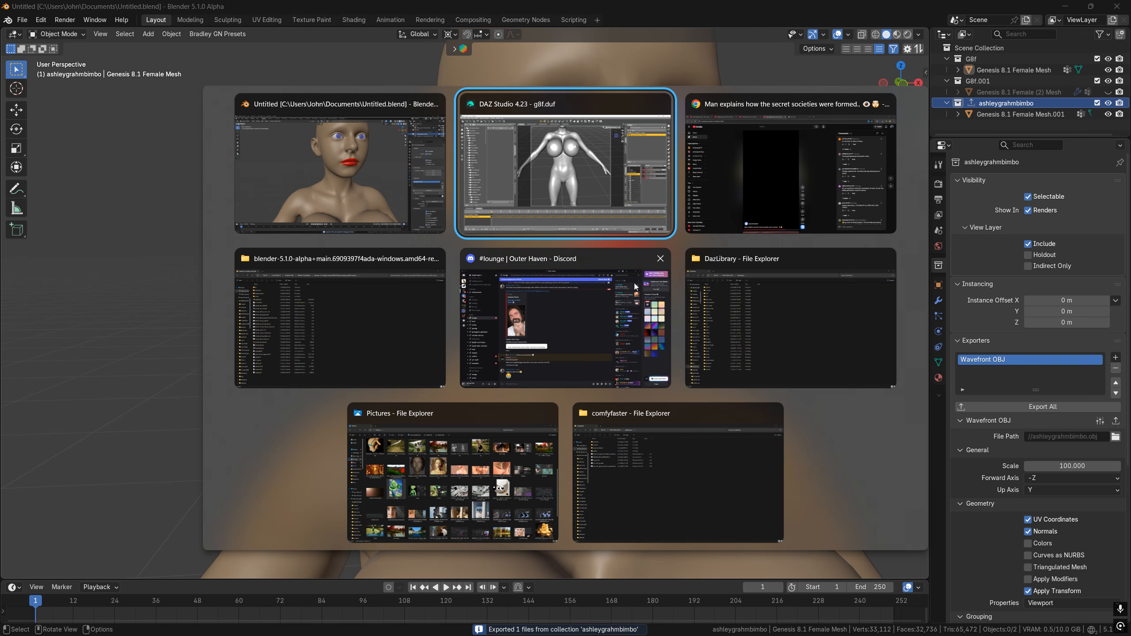
pyautogui.click(602, 197)
pyautogui.rightClick(953, 122)
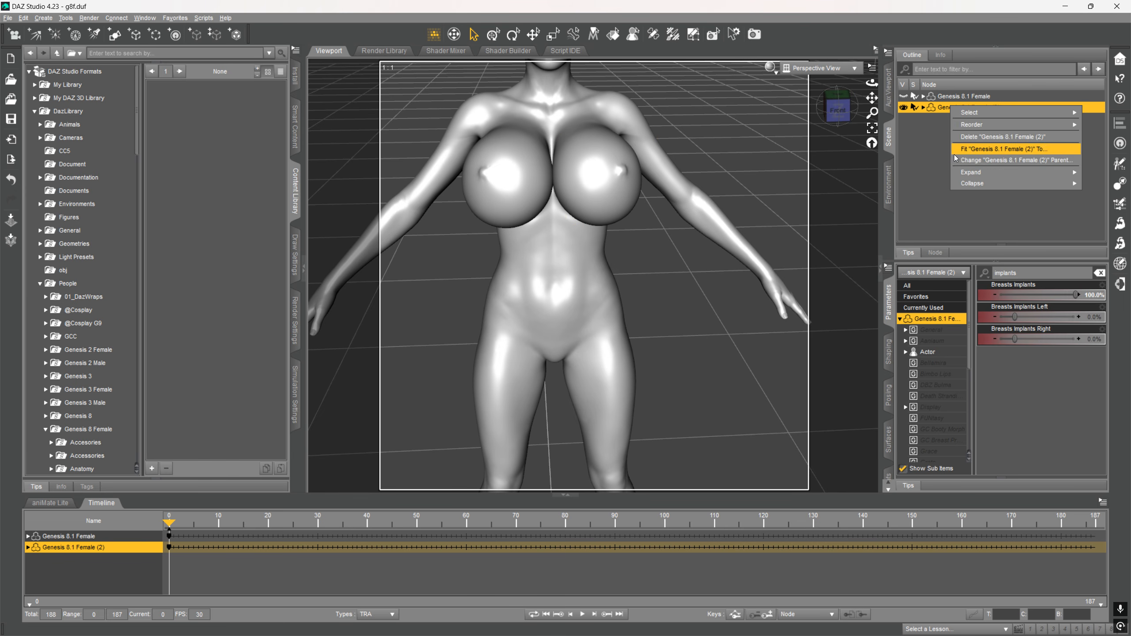
pyautogui.click(964, 140)
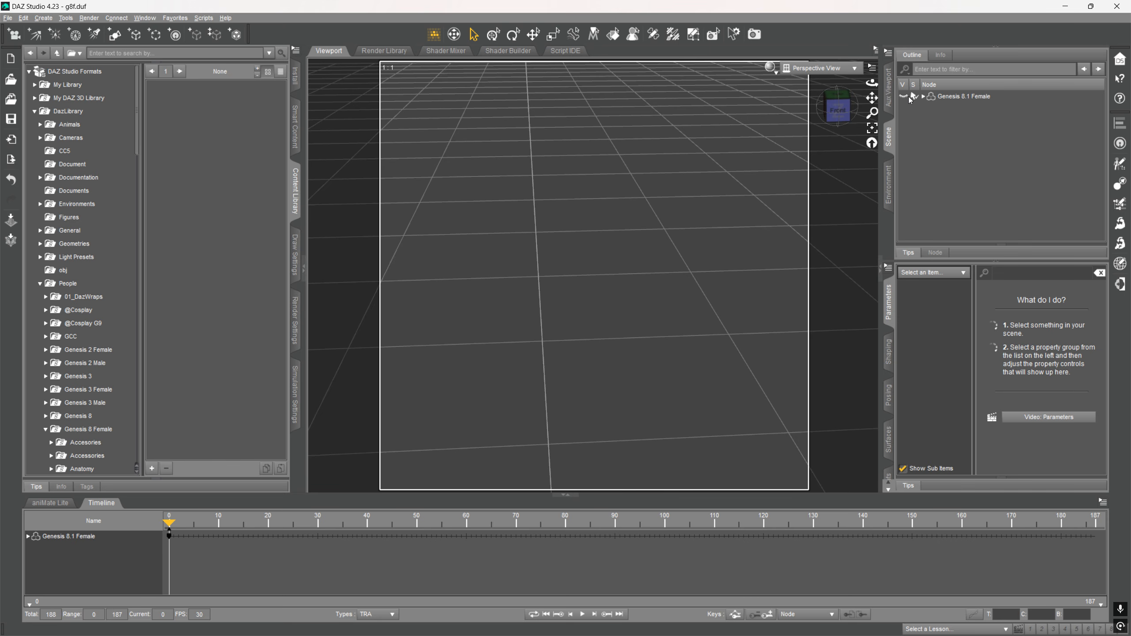
pyautogui.click(904, 97)
pyautogui.scroll(6, 696, 359)
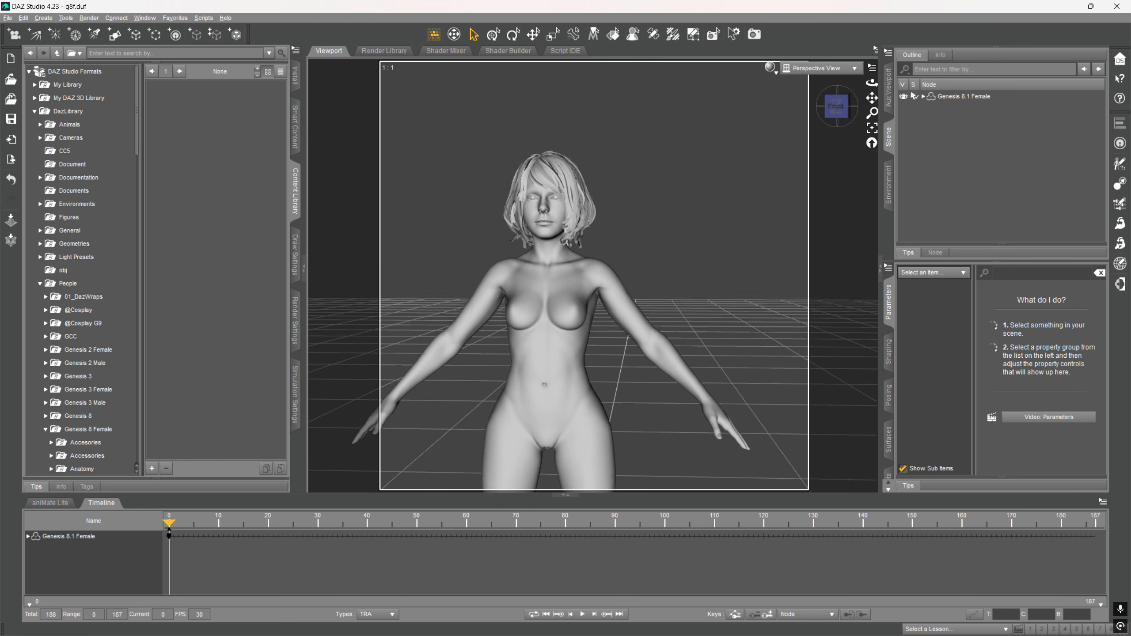
pyautogui.moveTo(697, 359); pyautogui.dragTo(711, 276, button='middle')
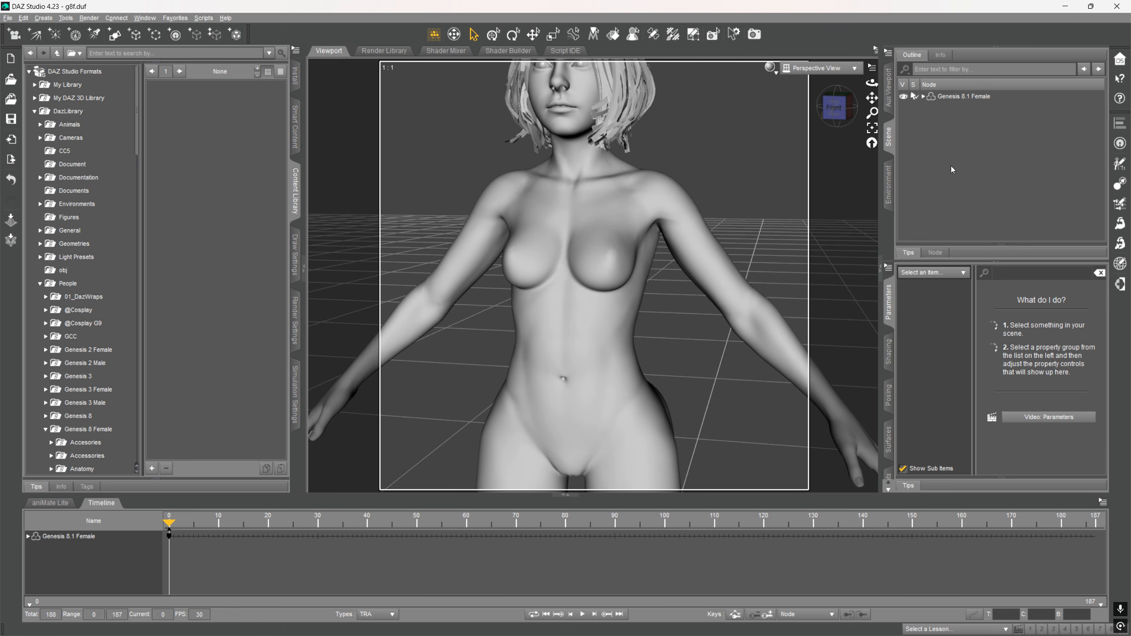
# Select Genesis 8.1 Female and choose ashleygrahmbimbo.obj from Documents as the morph file in Morph Loader Pro.
pyautogui.click(966, 97)
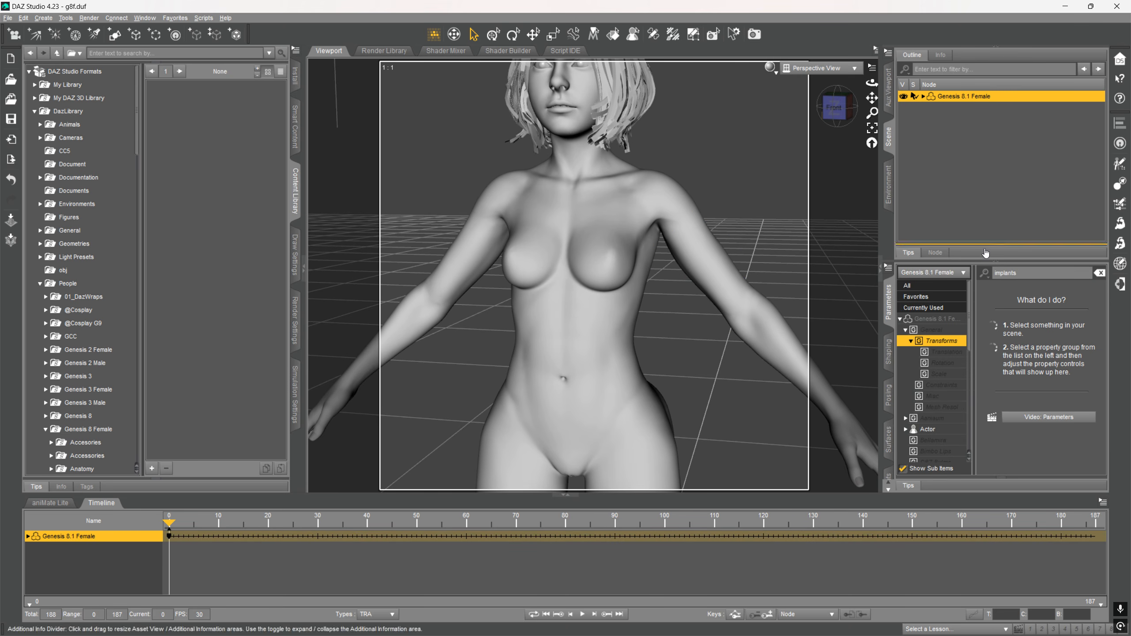
pyautogui.click(950, 319)
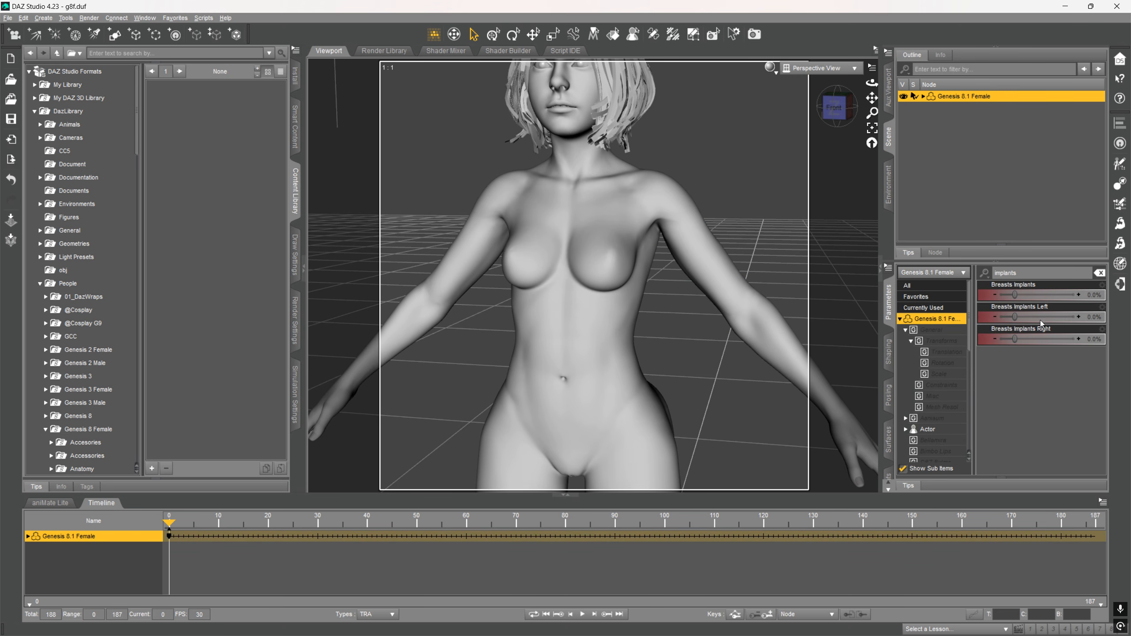
pyautogui.click(1121, 244)
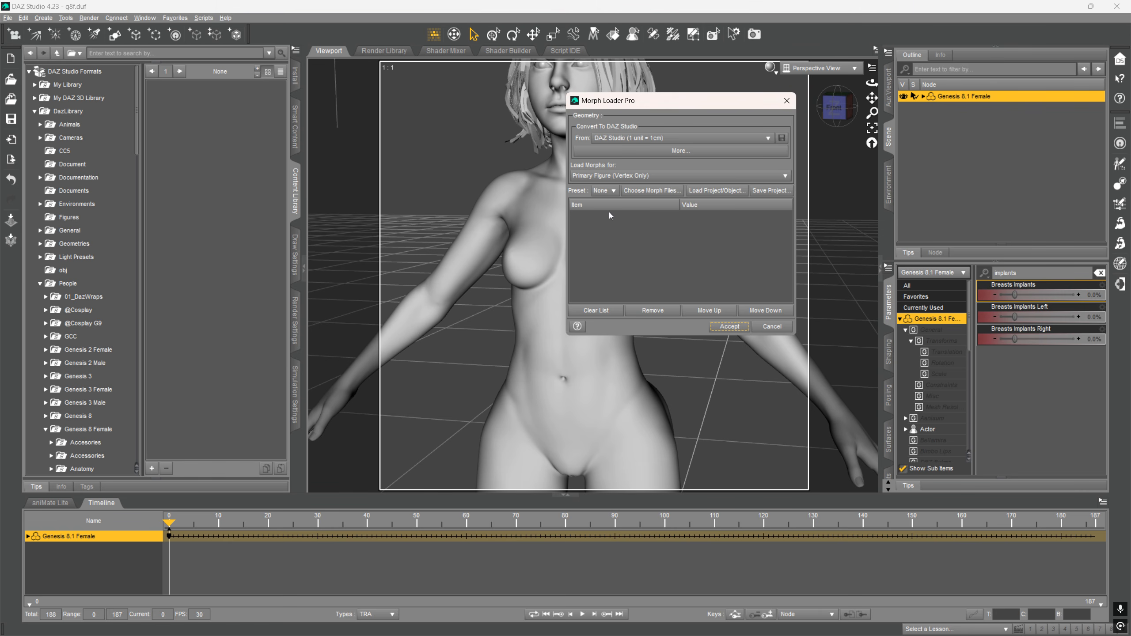
pyautogui.click(650, 191)
pyautogui.click(616, 253)
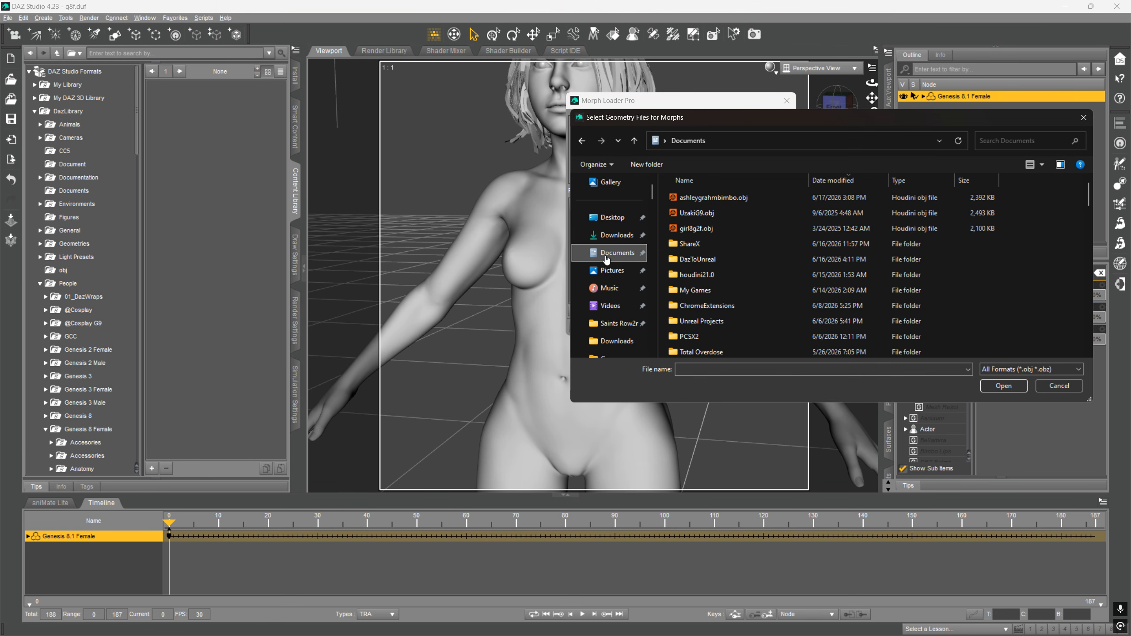
pyautogui.doubleClick(704, 197)
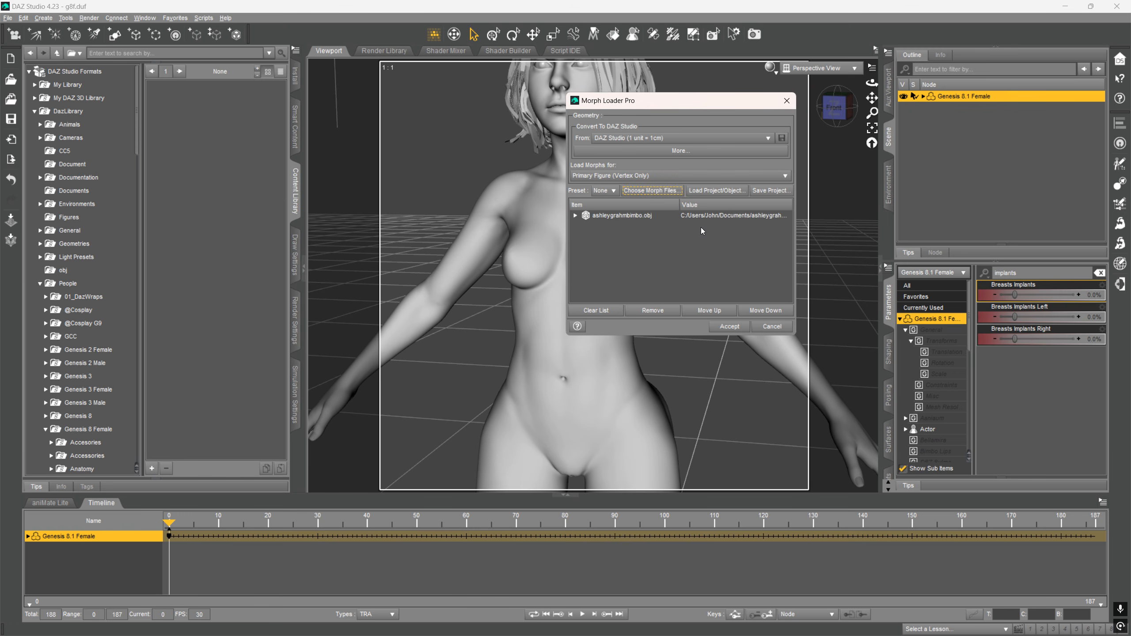
# Set Reverse Deformations to Yes for the ashleygrahmbimbo morph and load it onto the figure.
pyautogui.doubleClick(624, 215)
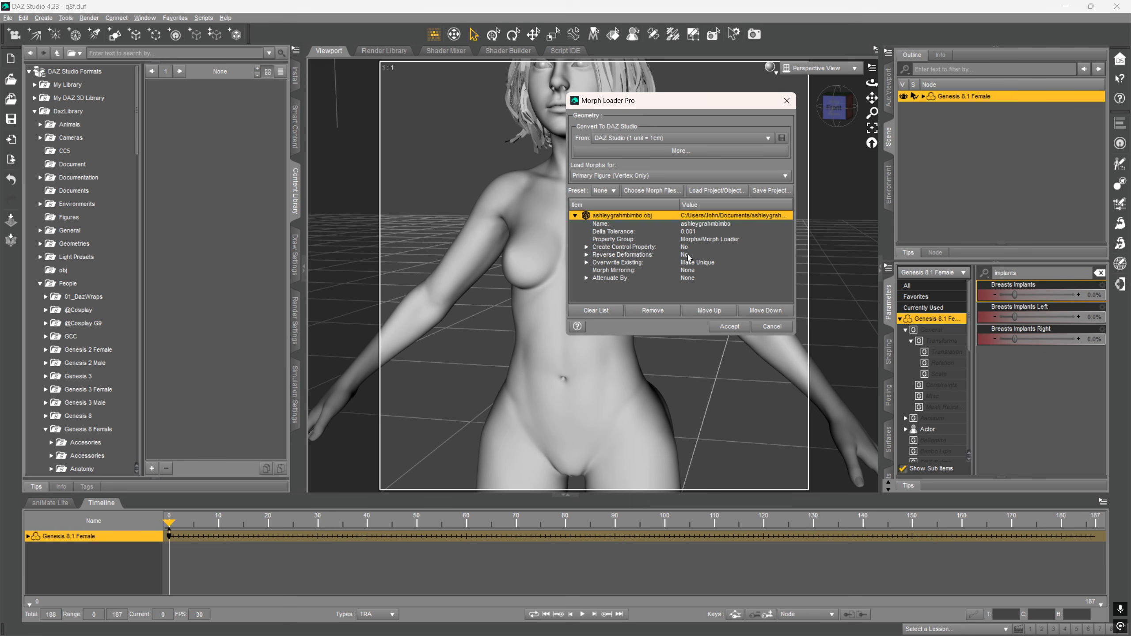
pyautogui.click(688, 257)
pyautogui.click(687, 257)
pyautogui.click(701, 274)
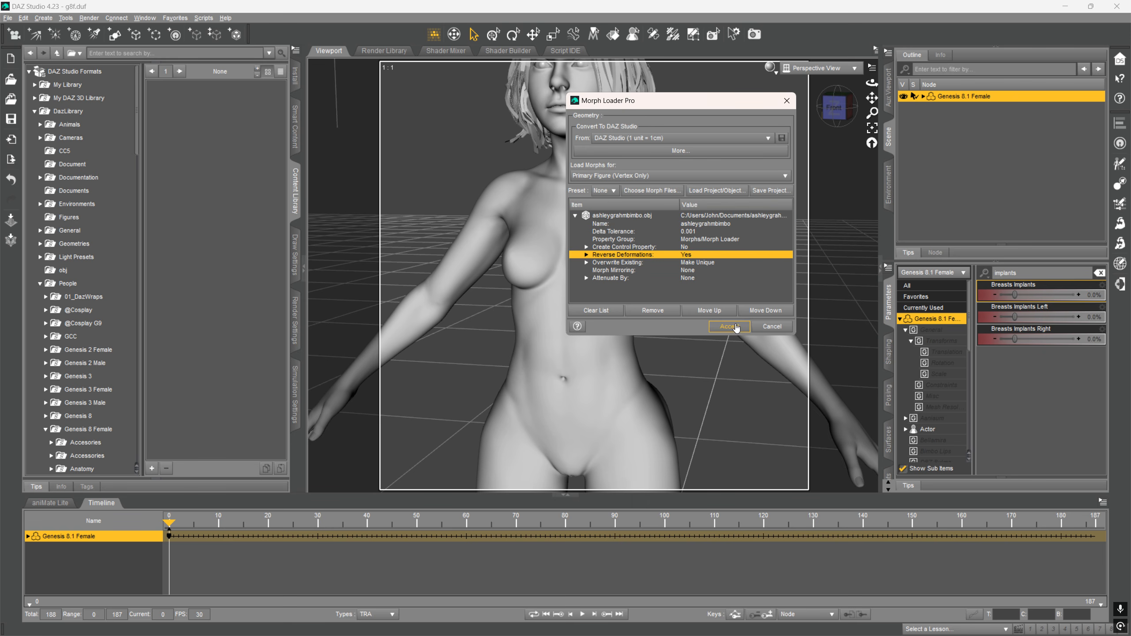
pyautogui.click(747, 328)
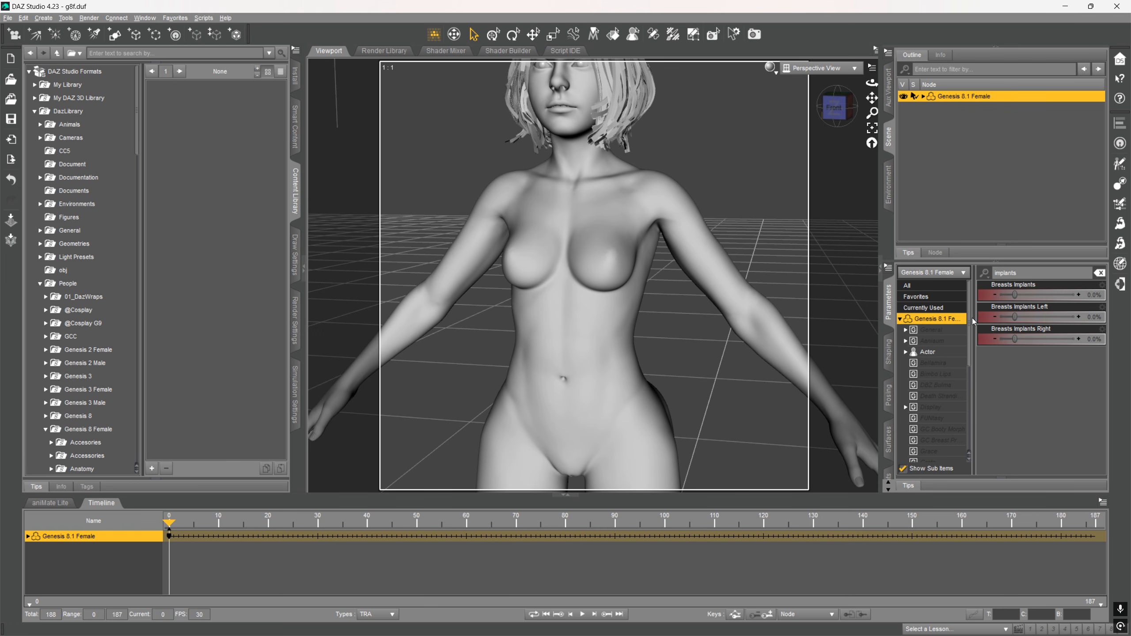
# Clear the parameter filter and look through the Morphs group for the newly loaded morph.
pyautogui.click(1099, 272)
pyautogui.scroll(-4, 949, 408)
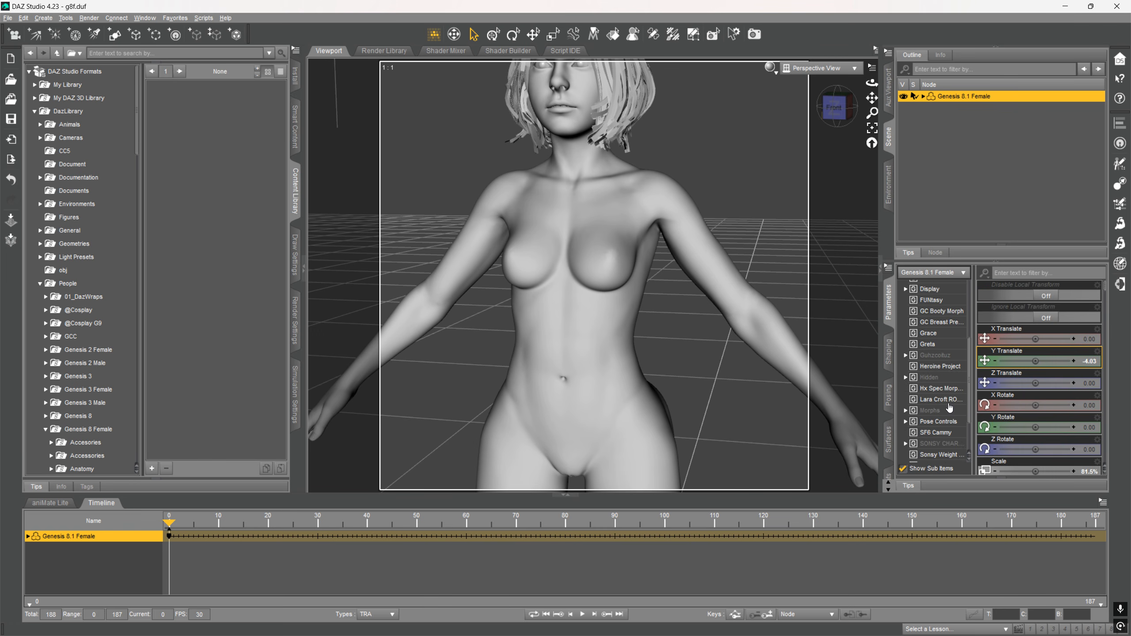
pyautogui.scroll(-2, 949, 407)
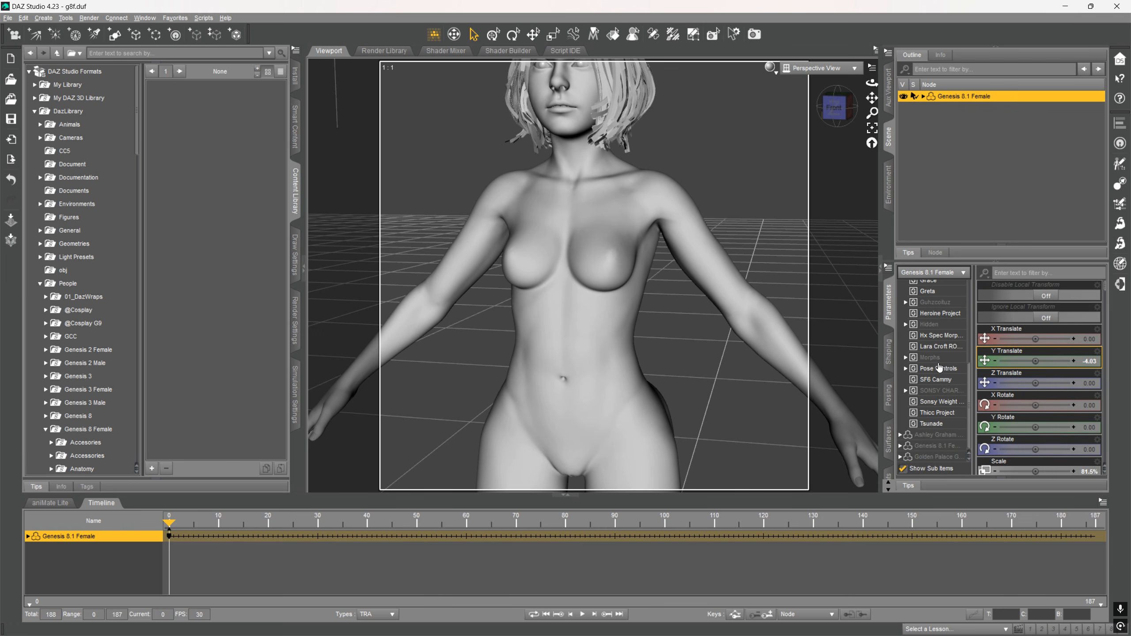
pyautogui.doubleClick(936, 359)
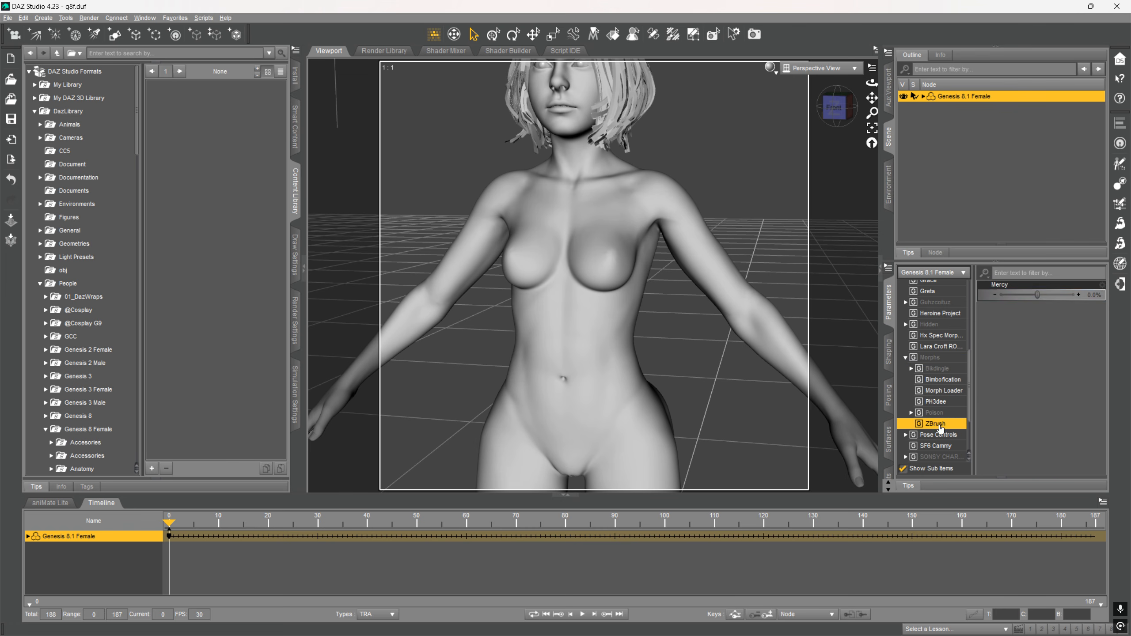
pyautogui.click(934, 381)
pyautogui.click(935, 371)
pyautogui.click(929, 358)
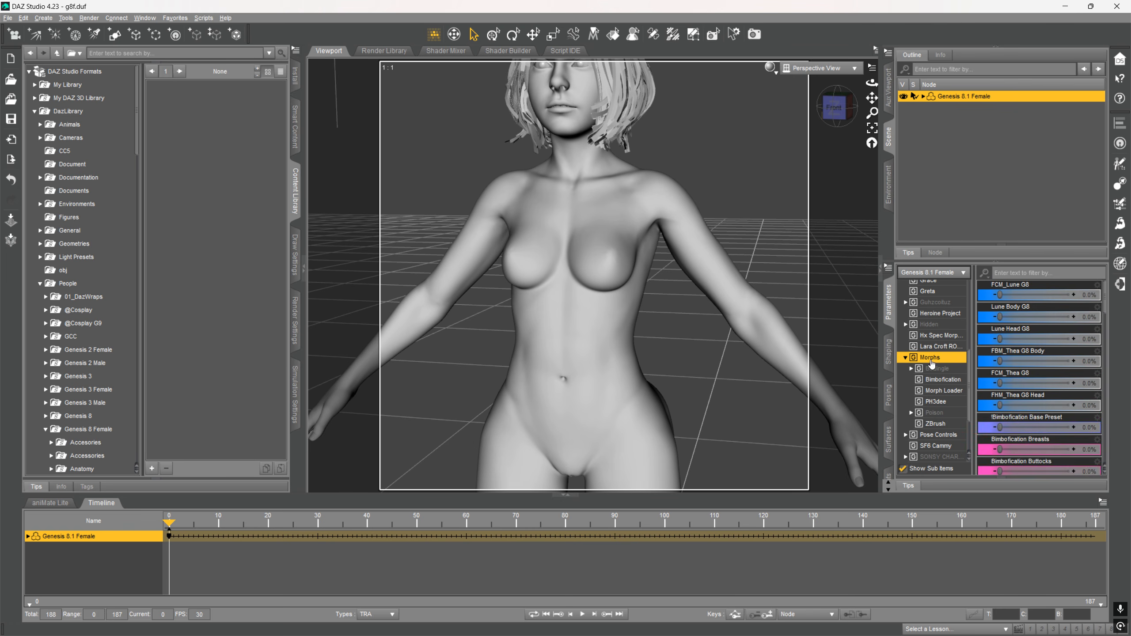
pyautogui.scroll(-6, 1020, 427)
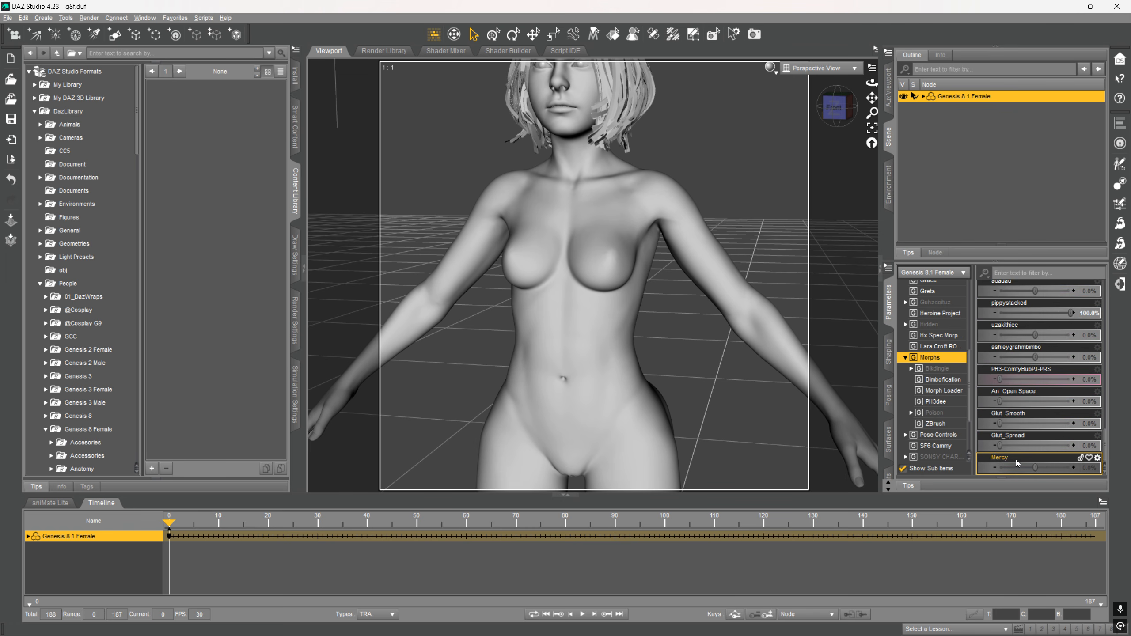
# Try the Mercy morph at about 45% and reset it to 0%.
pyautogui.moveTo(1038, 469); pyautogui.dragTo(1042, 474)
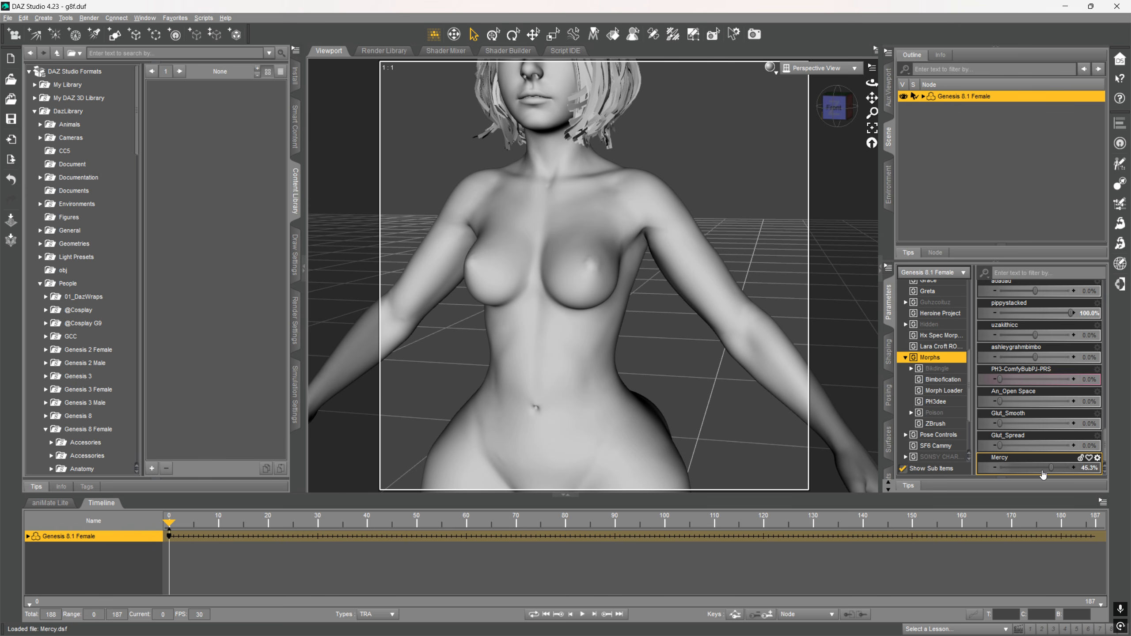
pyautogui.click(1081, 468)
pyautogui.write('0')
pyautogui.press('Return')
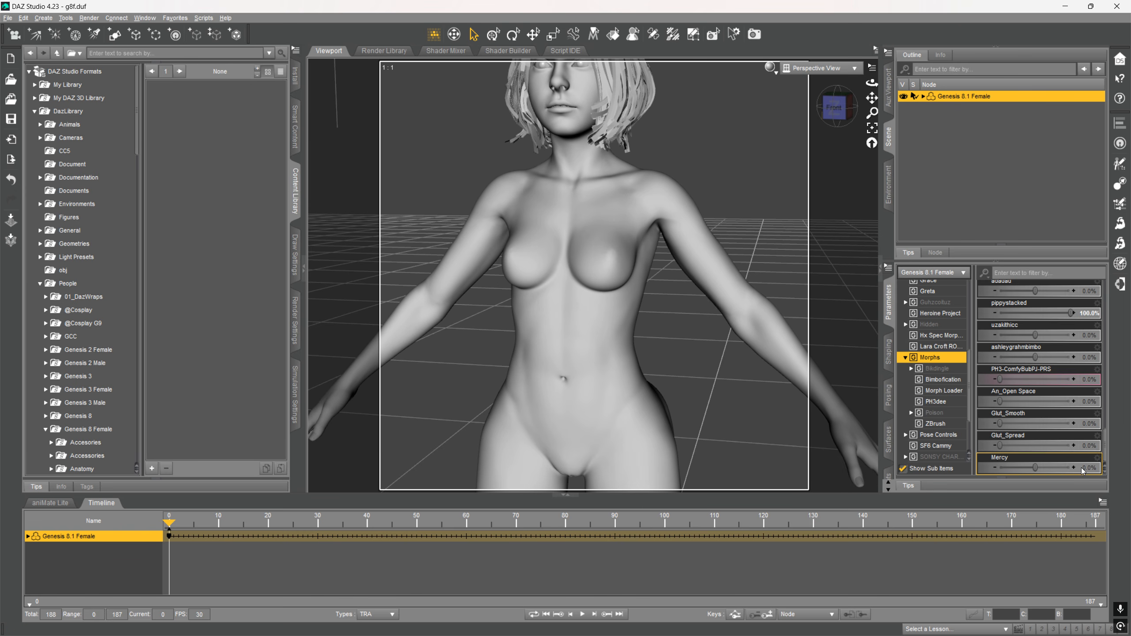
# Filter the parameters for "ashley", test the ashleygrahmbimbo morph at 100% on the figure, and undo the change.
pyautogui.click(995, 272)
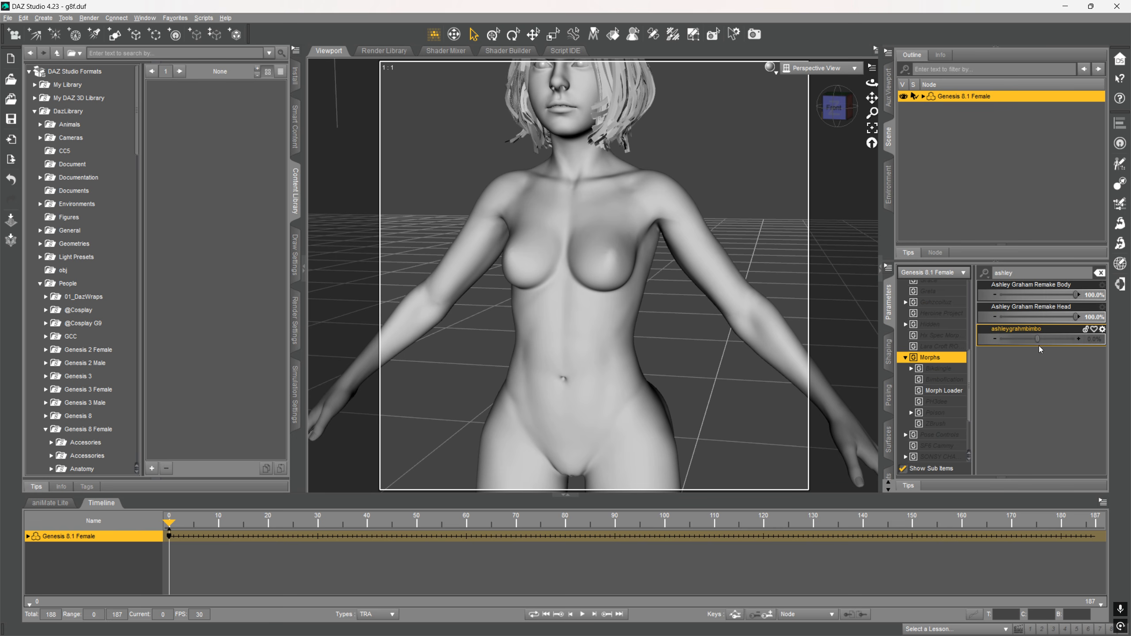
pyautogui.moveTo(1037, 339); pyautogui.dragTo(1074, 338)
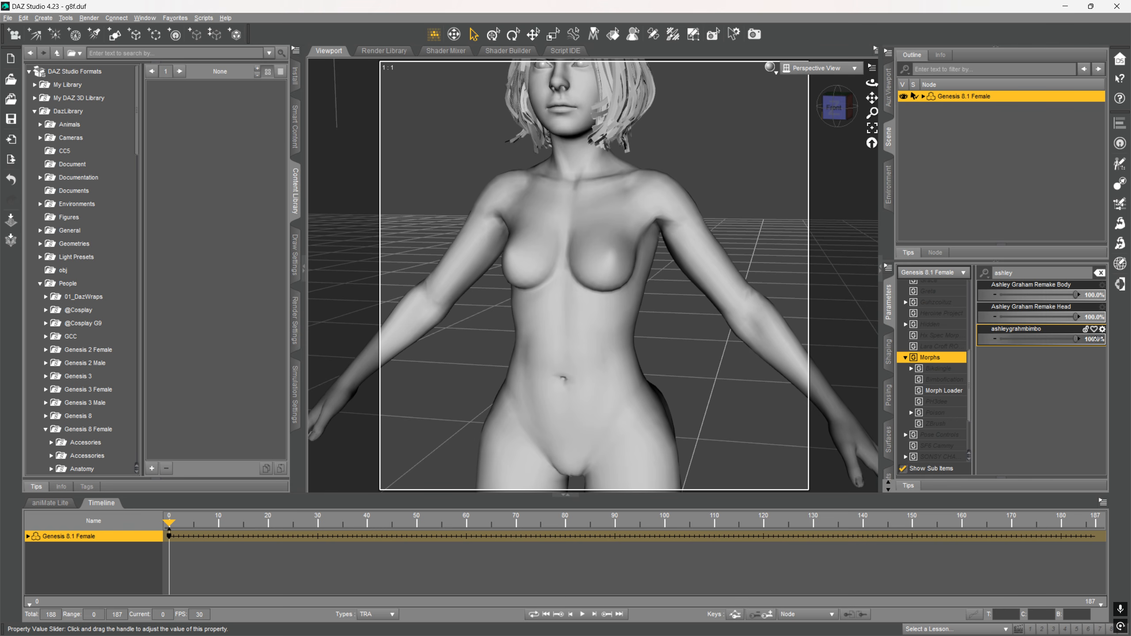
pyautogui.moveTo(799, 265); pyautogui.dragTo(795, 253, button='middle')
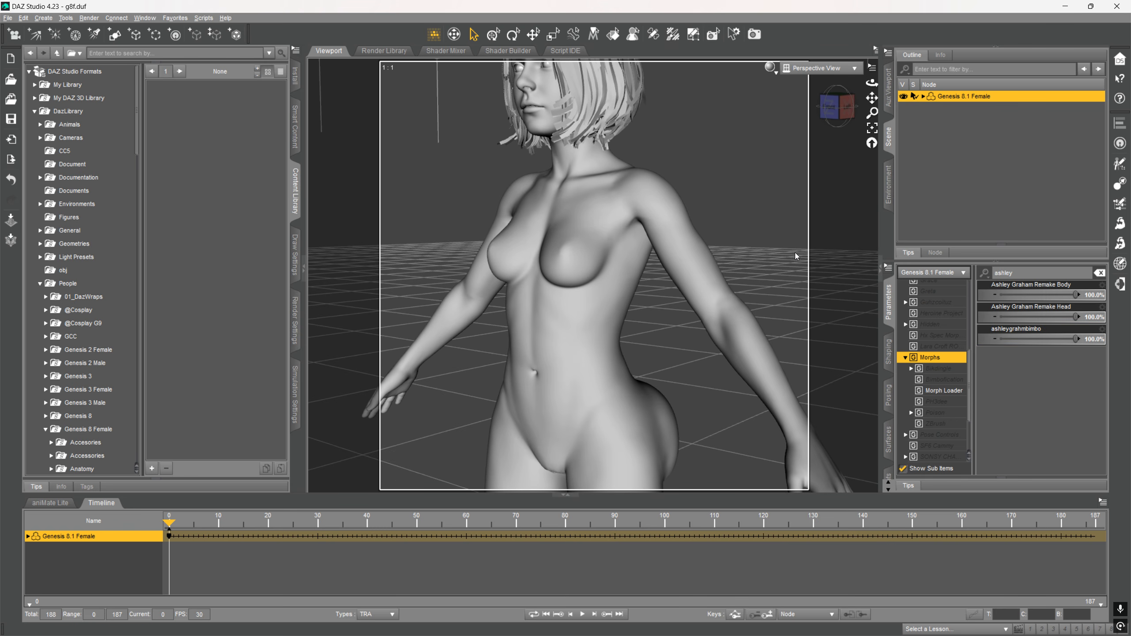
pyautogui.hotkey('ctrl', 'z')
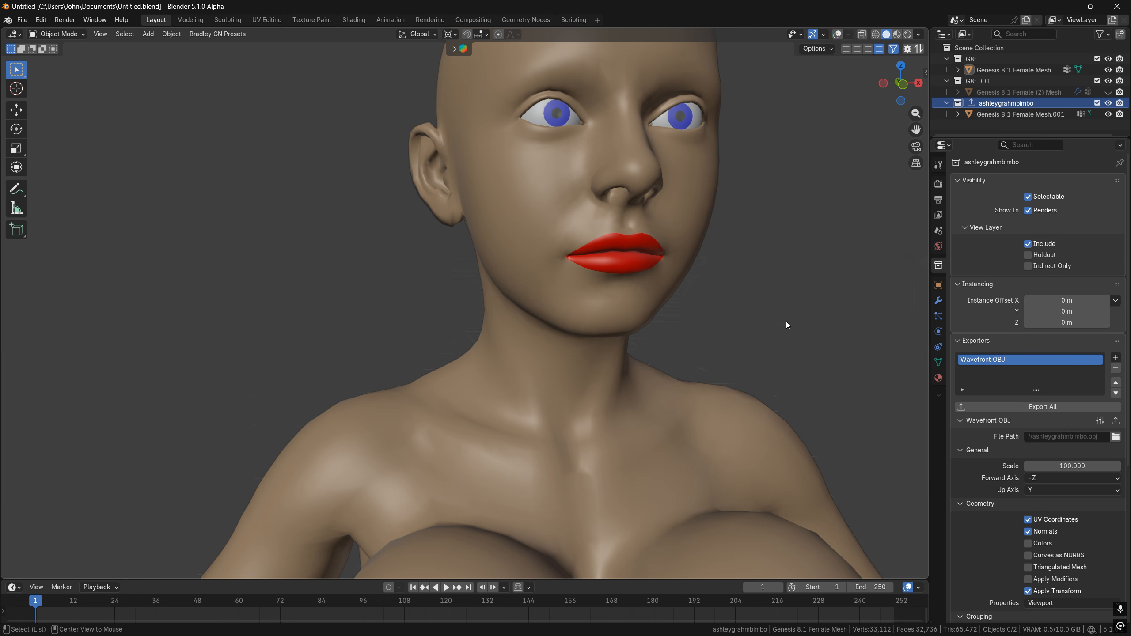
# Back in Blender, apply the object transforms to Genesis 8.1 Female Mesh in the G8f collection.
pyautogui.click(938, 361)
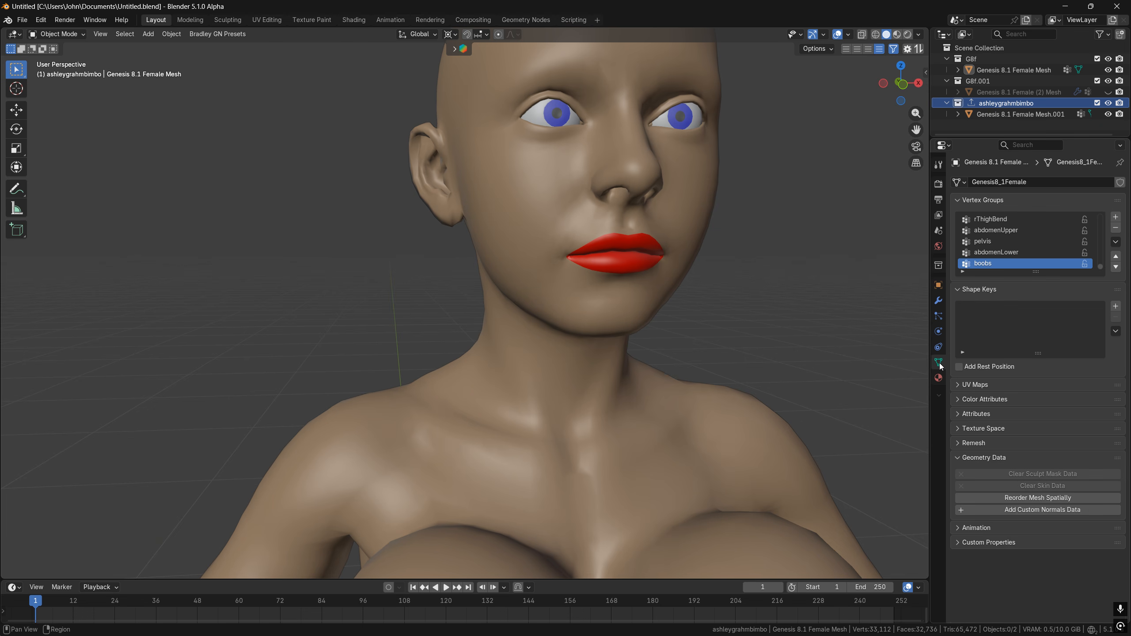
pyautogui.click(634, 355)
pyautogui.hotkey('ctrl', 'a')
pyautogui.click(633, 355)
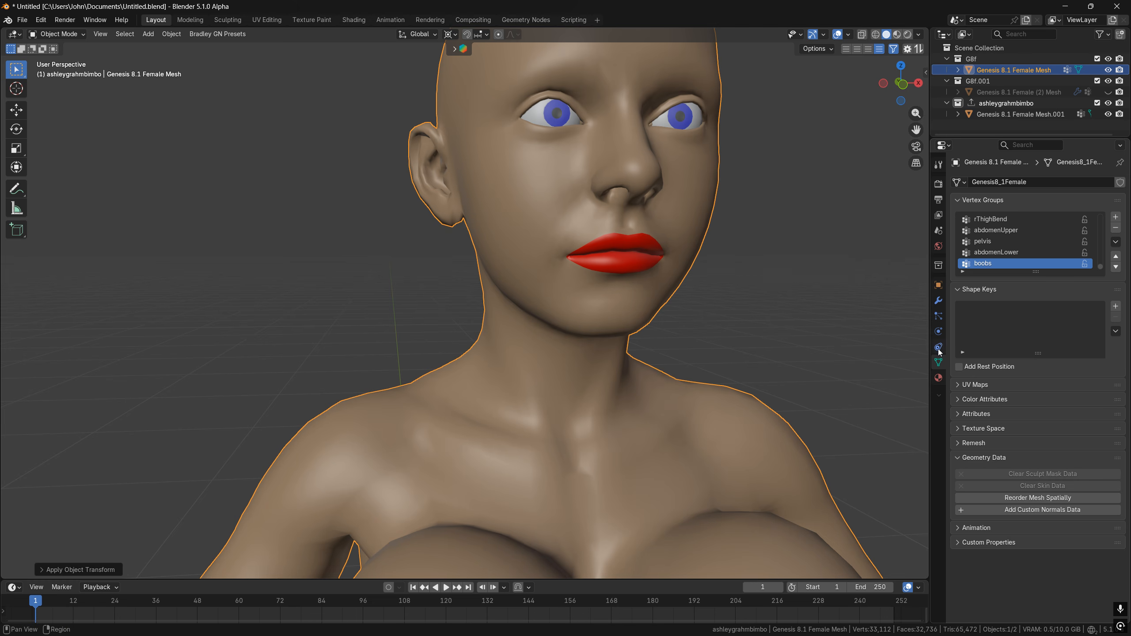
# Export the ashleygrahmbimbo collection again with its Wavefront OBJ exporter.
pyautogui.click(938, 265)
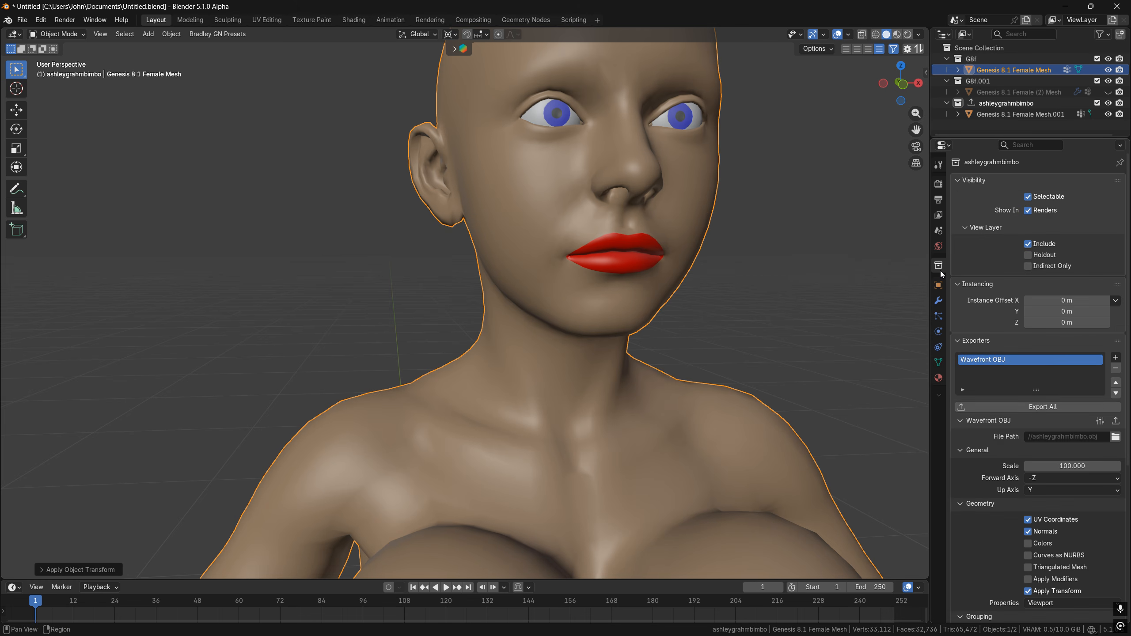
pyautogui.scroll(-3, 1028, 408)
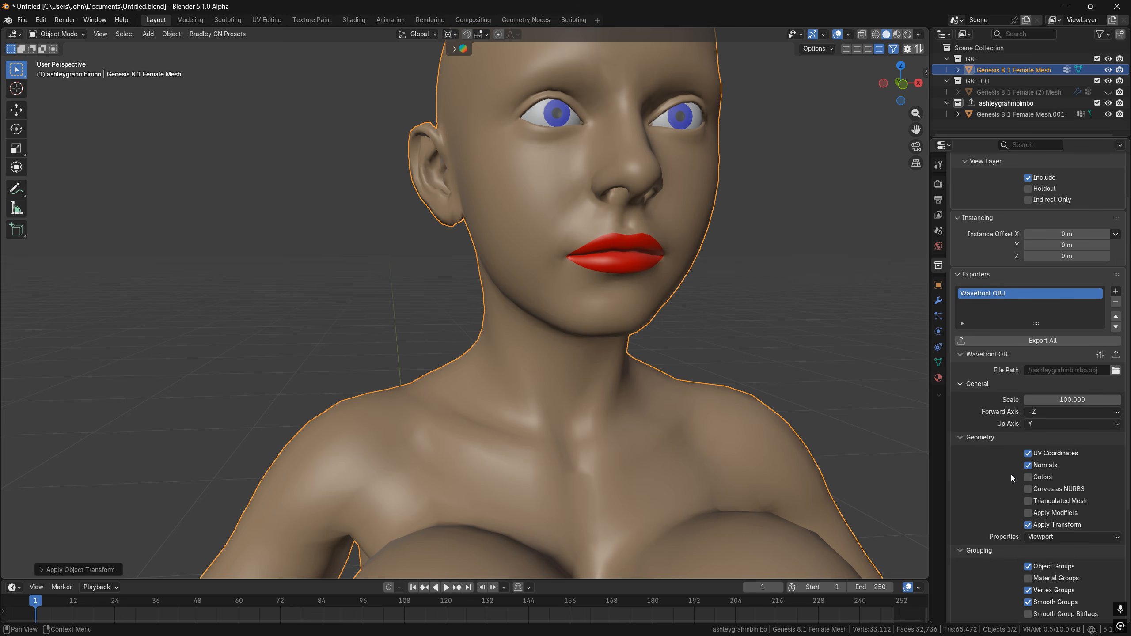
pyautogui.click(1028, 342)
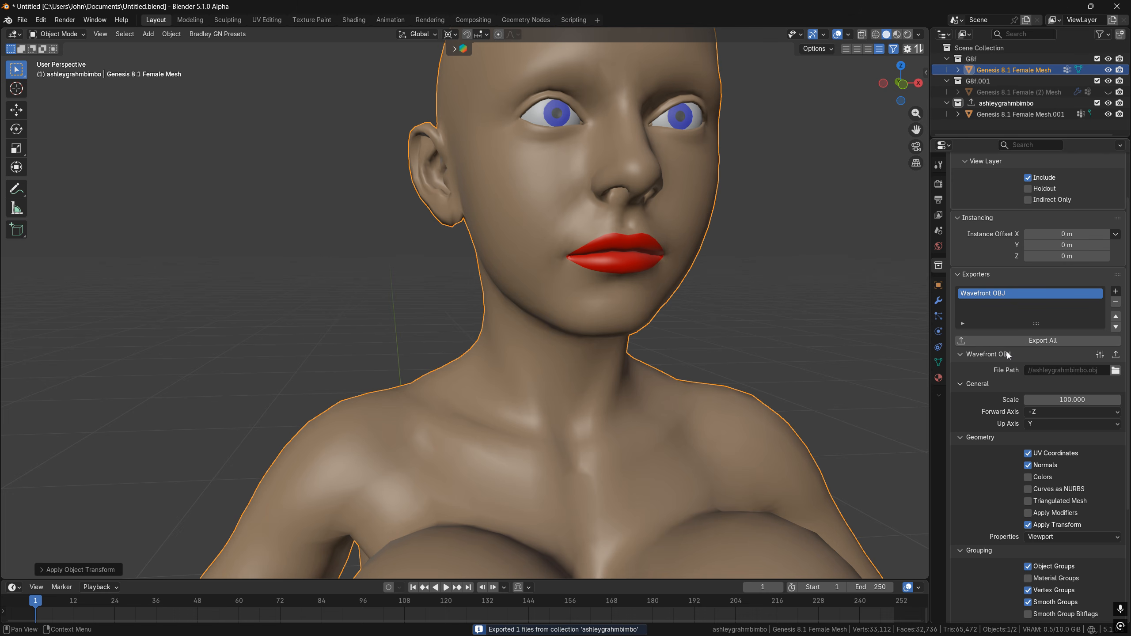
# Check Genesis 8.1 Female Mesh.001 with cancelled test moves and show its shape keys.
pyautogui.click(1020, 114)
pyautogui.press('g')
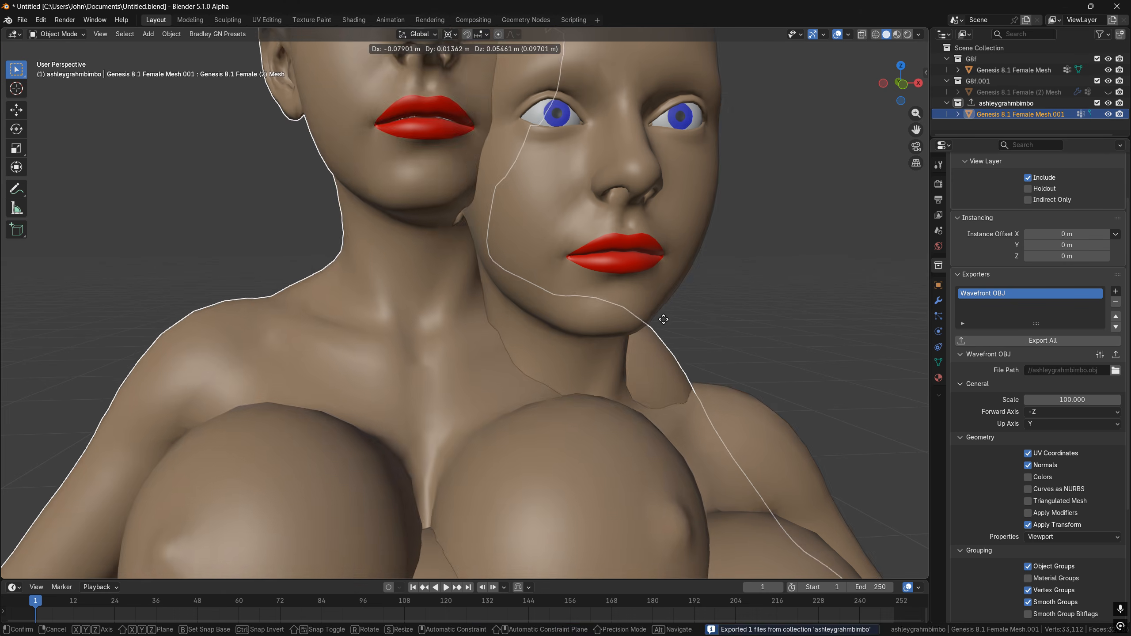
pyautogui.rightClick(663, 319)
pyautogui.click(938, 363)
pyautogui.press('g')
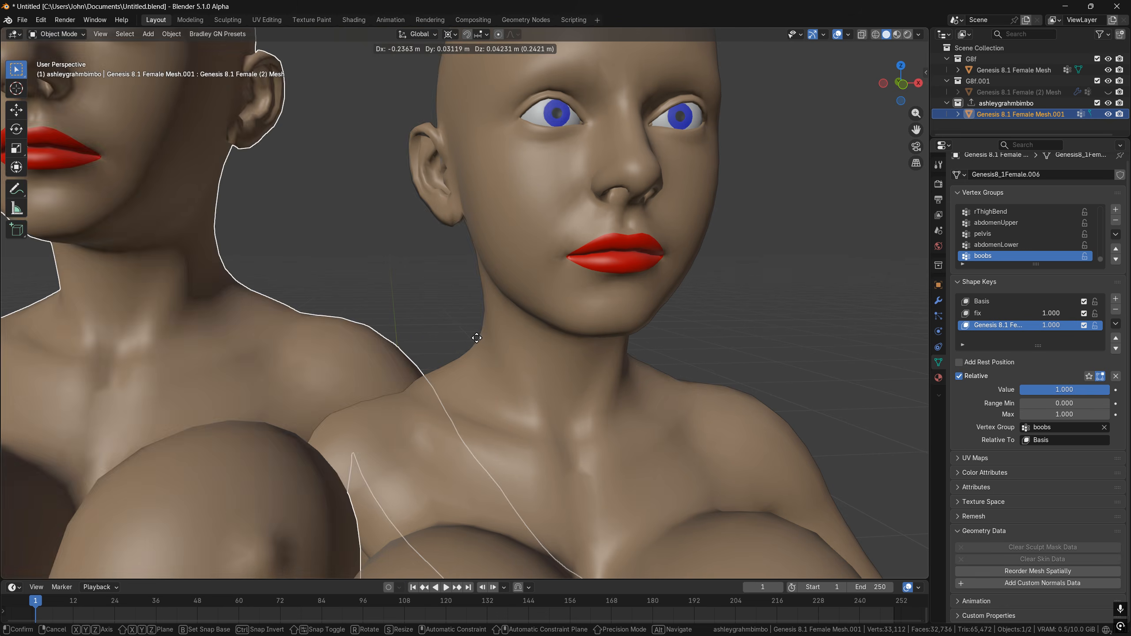
pyautogui.rightClick(477, 338)
# Delete Genesis 8.1 Female Mesh from the G8f collection.
pyautogui.press('g')
pyautogui.rightClick(454, 315)
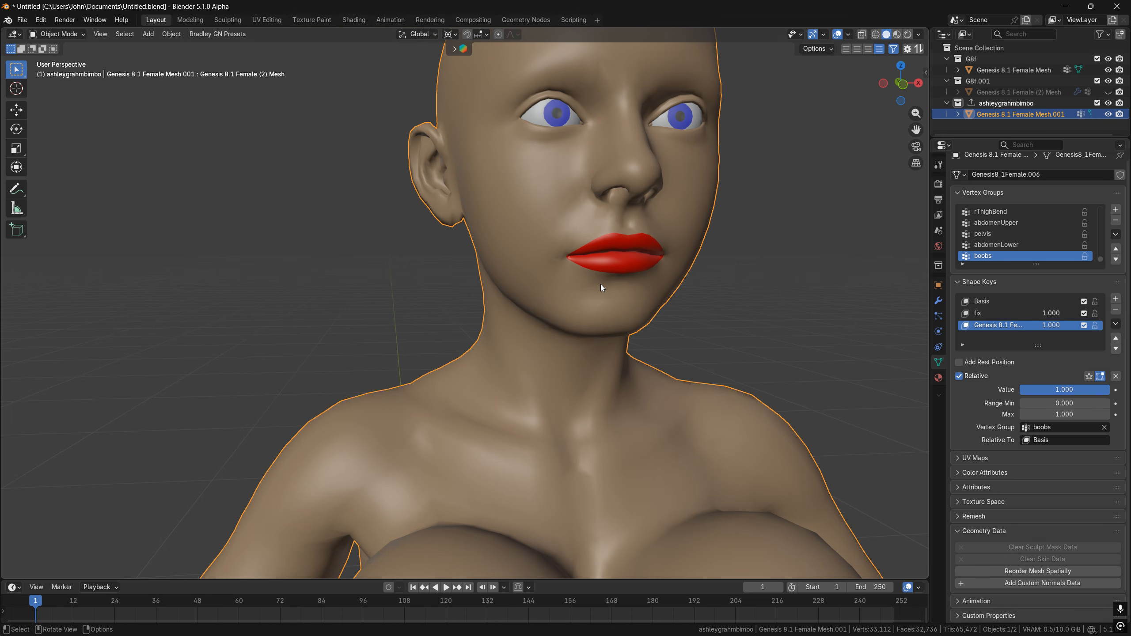
pyautogui.press('x')
pyautogui.click(600, 285)
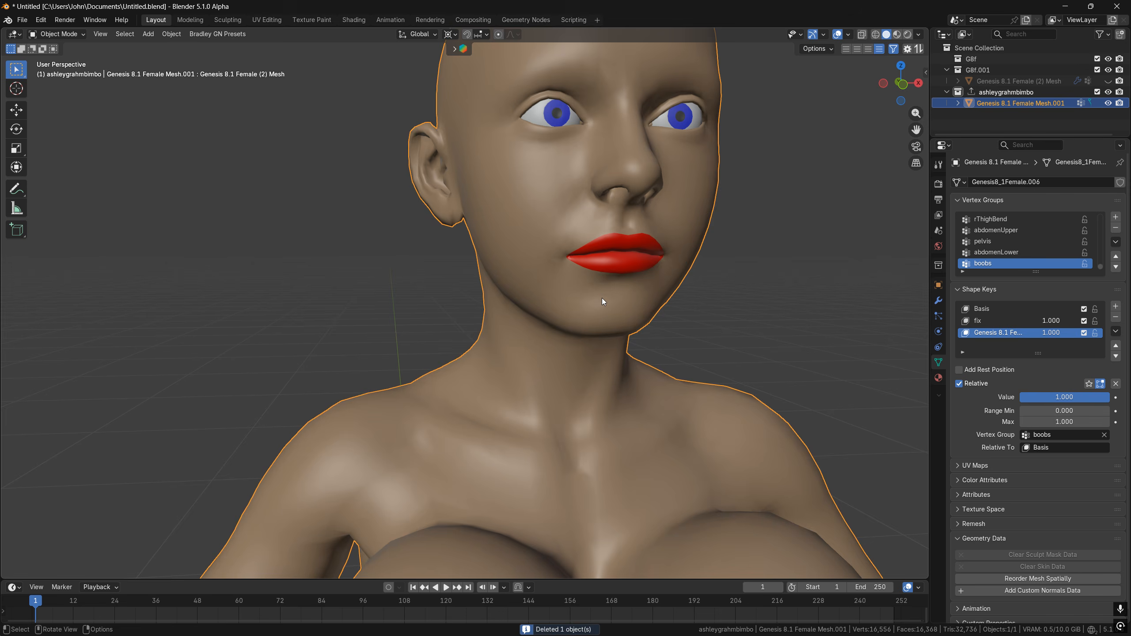
# Move Genesis 8.1 Female Mesh.001 out of the ashleygrahmbimbo collection into the Scene Collection.
pyautogui.press('g')
pyautogui.rightClick(490, 346)
pyautogui.press('m')
pyautogui.click(726, 373)
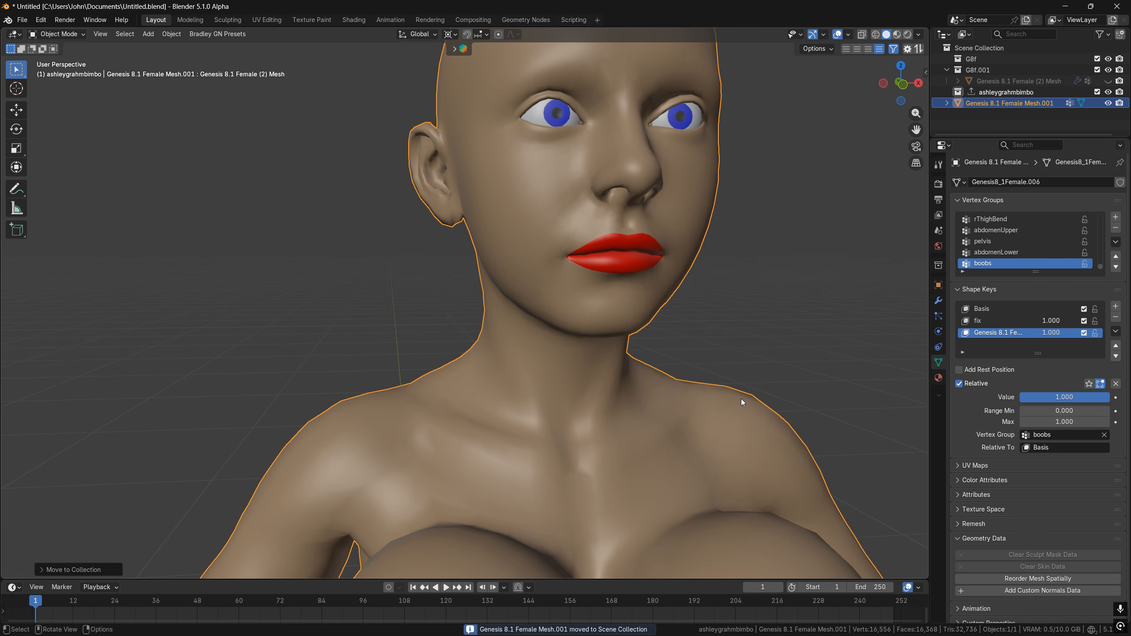
# Duplicate Genesis 8.1 Female Mesh.001 in place and put the copy in the ashleygrahmbimbo collection.
pyautogui.hotkey('shift', 'd')
pyautogui.rightClick(698, 372)
pyautogui.press('m')
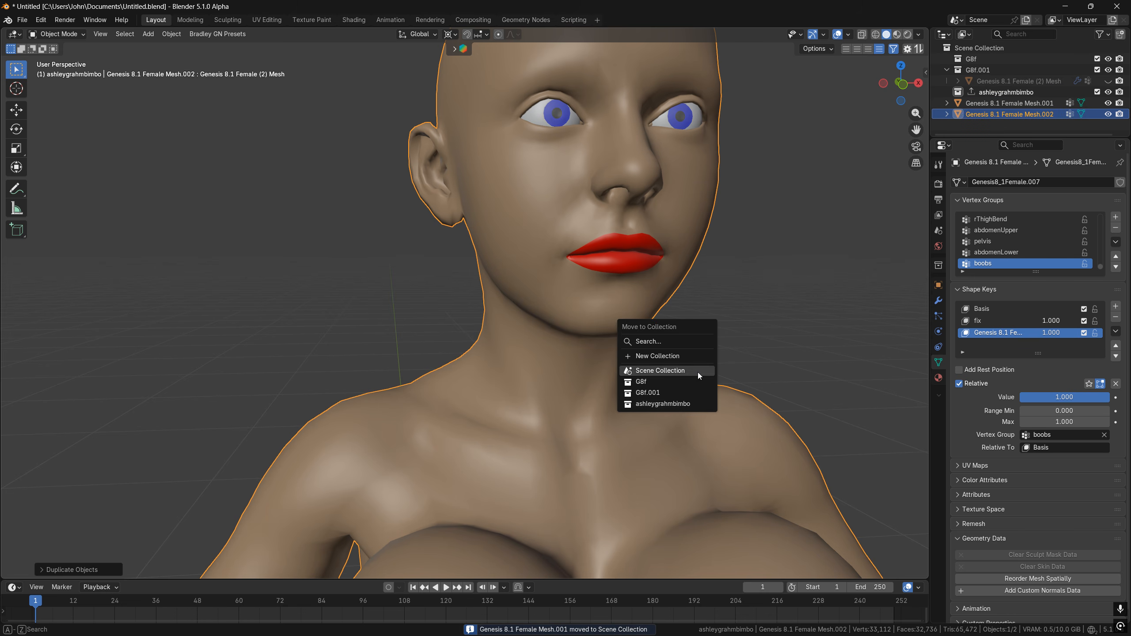
pyautogui.click(671, 404)
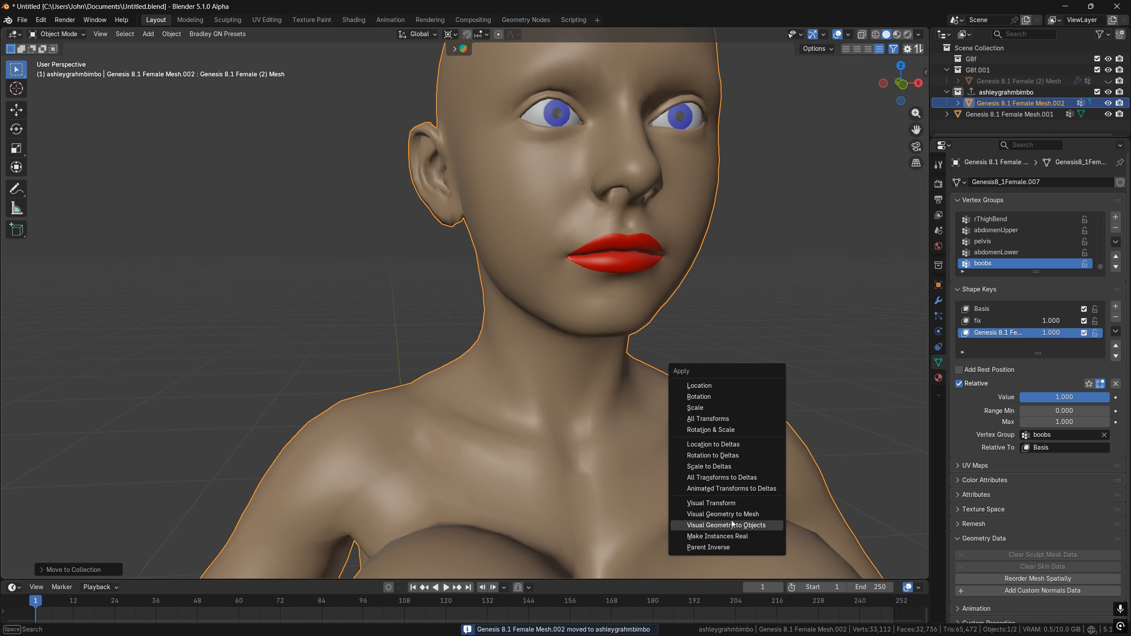
# Convert the duplicated mesh's visual geometry to mesh and apply all of its transforms.
pyautogui.click(757, 513)
pyautogui.hotkey('shift', 'd')
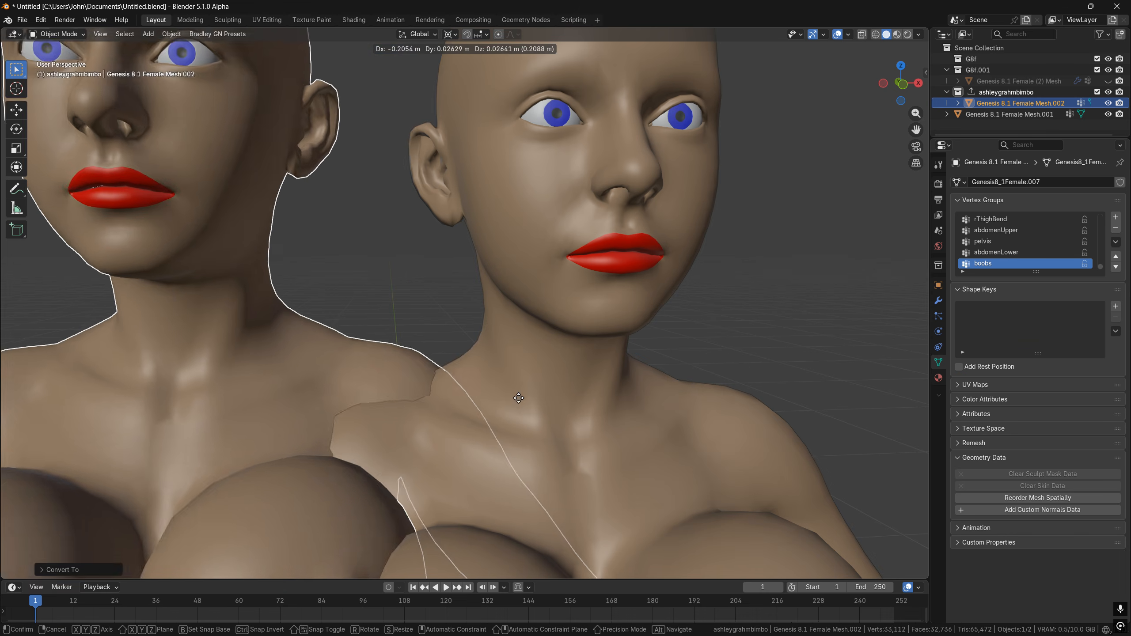
pyautogui.rightClick(784, 406)
pyautogui.hotkey('ctrl', 'a')
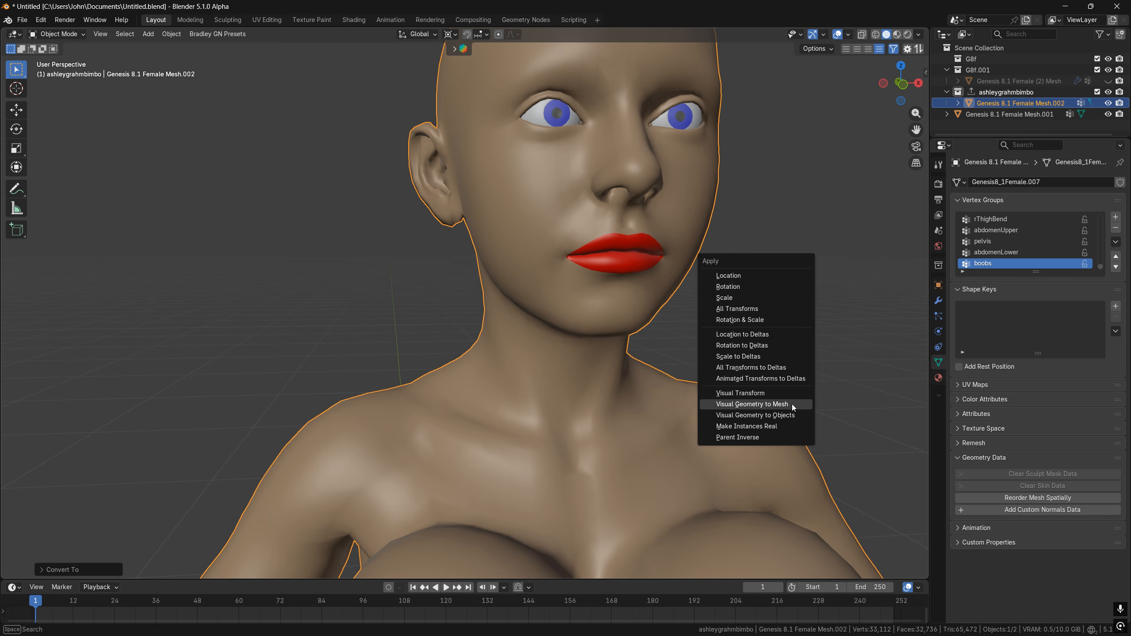
pyautogui.click(770, 313)
pyautogui.hotkey('ctrl', 'a')
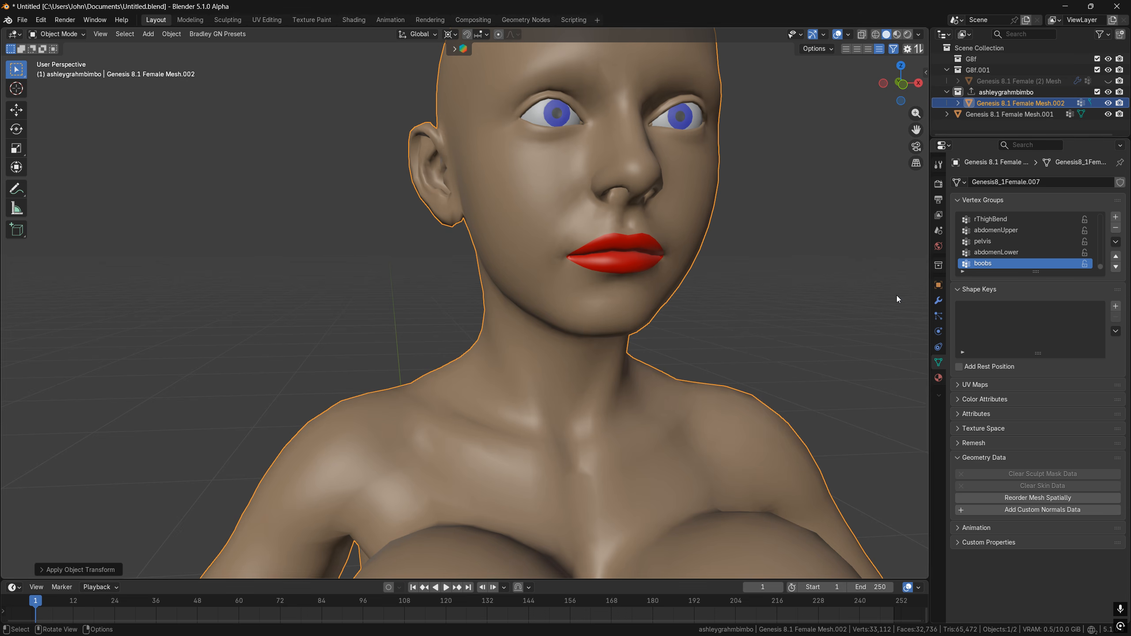
# Export the ashleygrahmbimbo collection with its Wavefront OBJ exporter and save the Blender file.
pyautogui.click(939, 266)
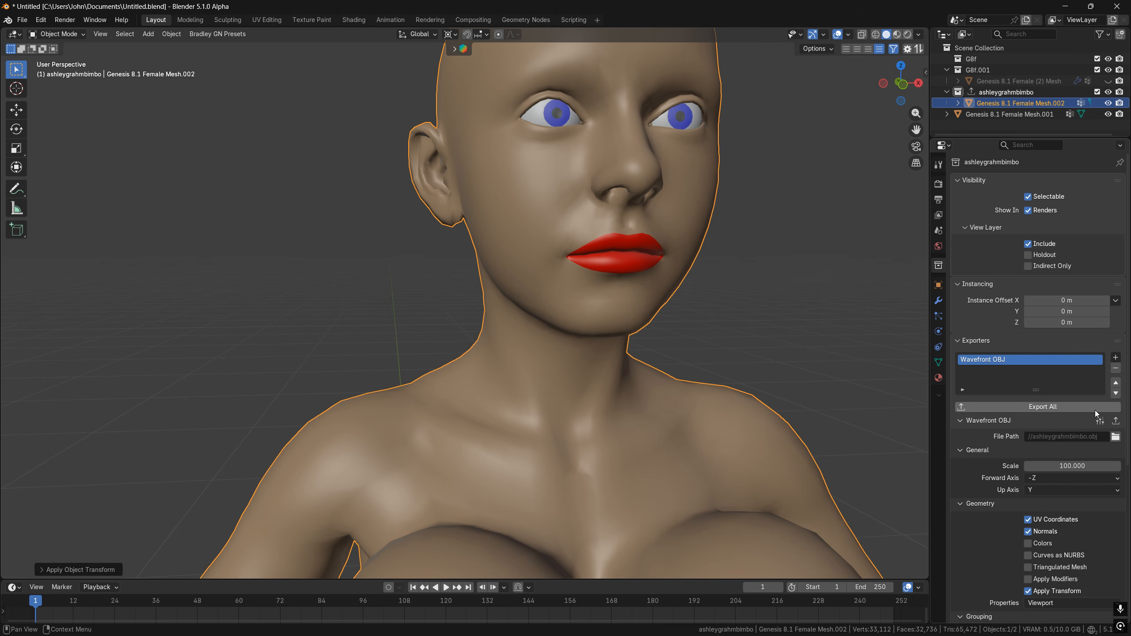
pyautogui.click(1074, 411)
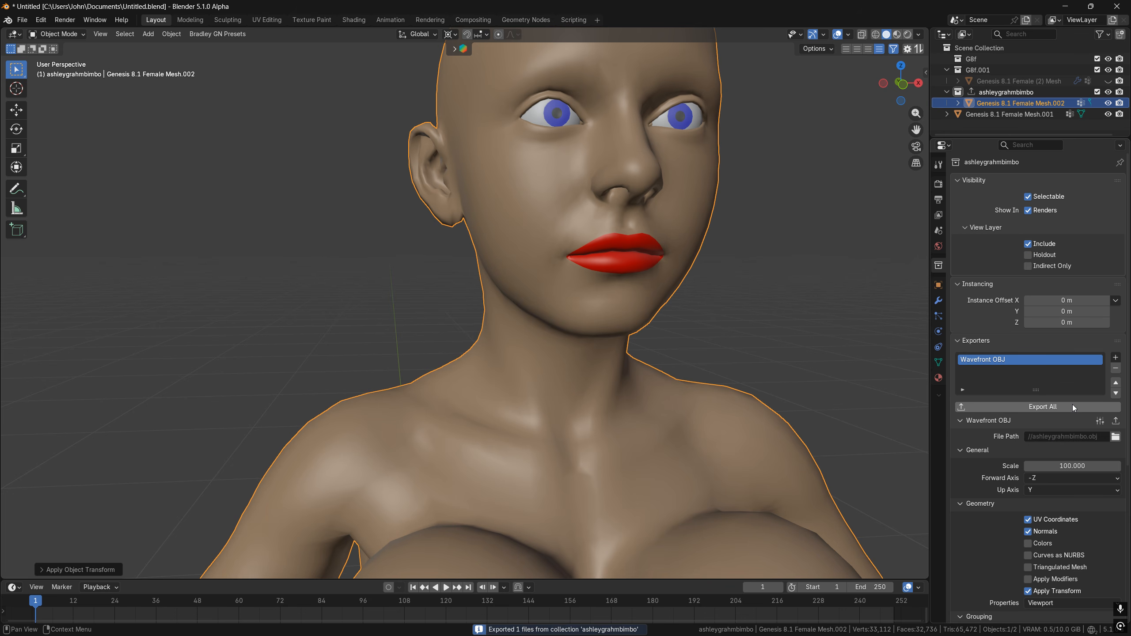
pyautogui.hotkey('ctrl', 's')
# Switch to DAZ Studio and load ashleygrahmbimbo.obj through Morph Loader Pro with Overwrite Existing set to Deltas Only and Reverse Deformations set to Yes.
pyautogui.hotkey('alt', 'Tab')
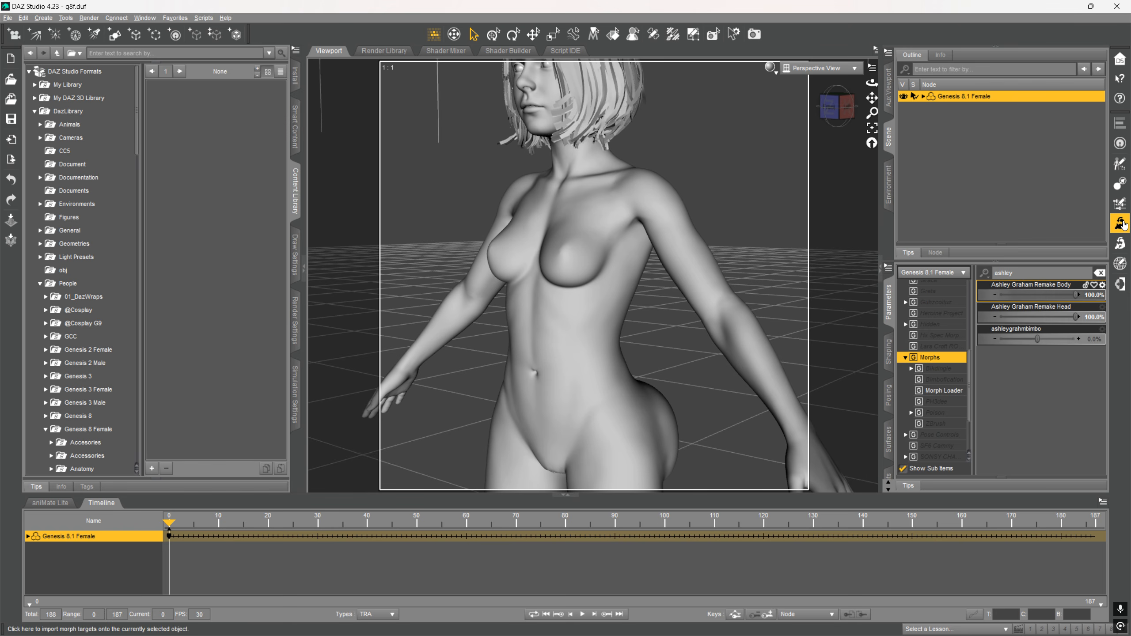
pyautogui.click(1122, 243)
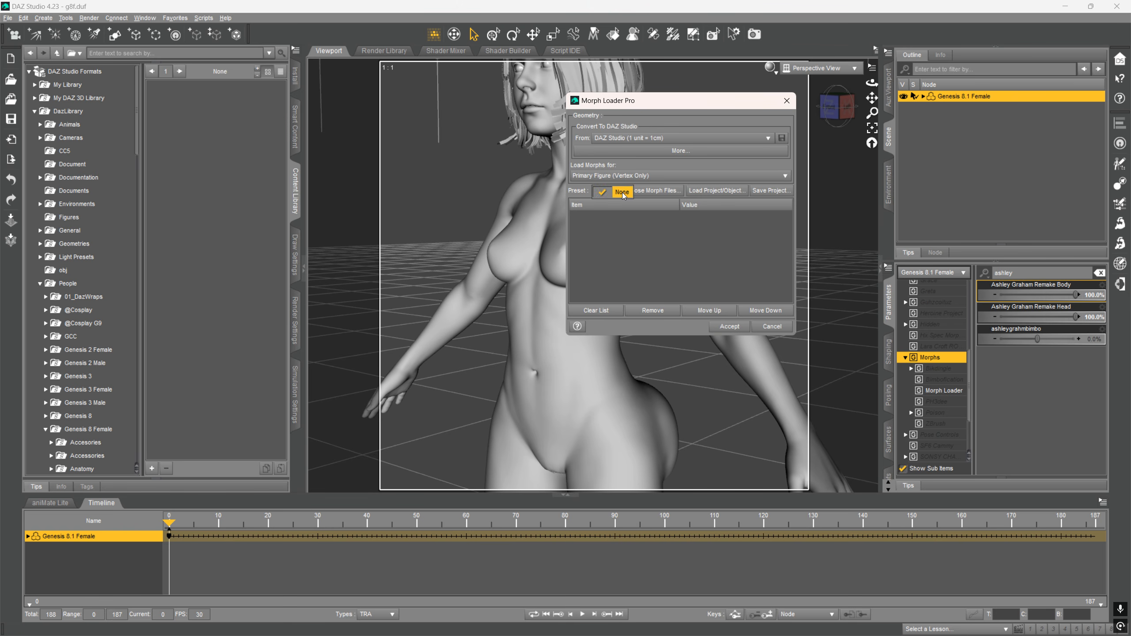
pyautogui.click(648, 196)
pyautogui.click(703, 212)
pyautogui.doubleClick(703, 212)
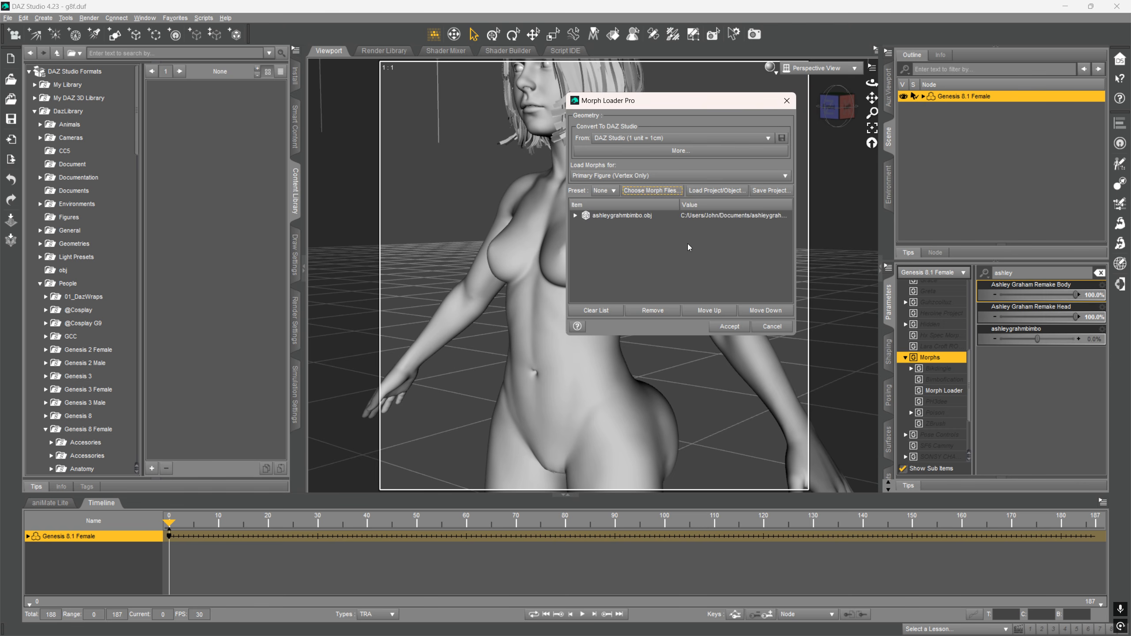
pyautogui.click(693, 263)
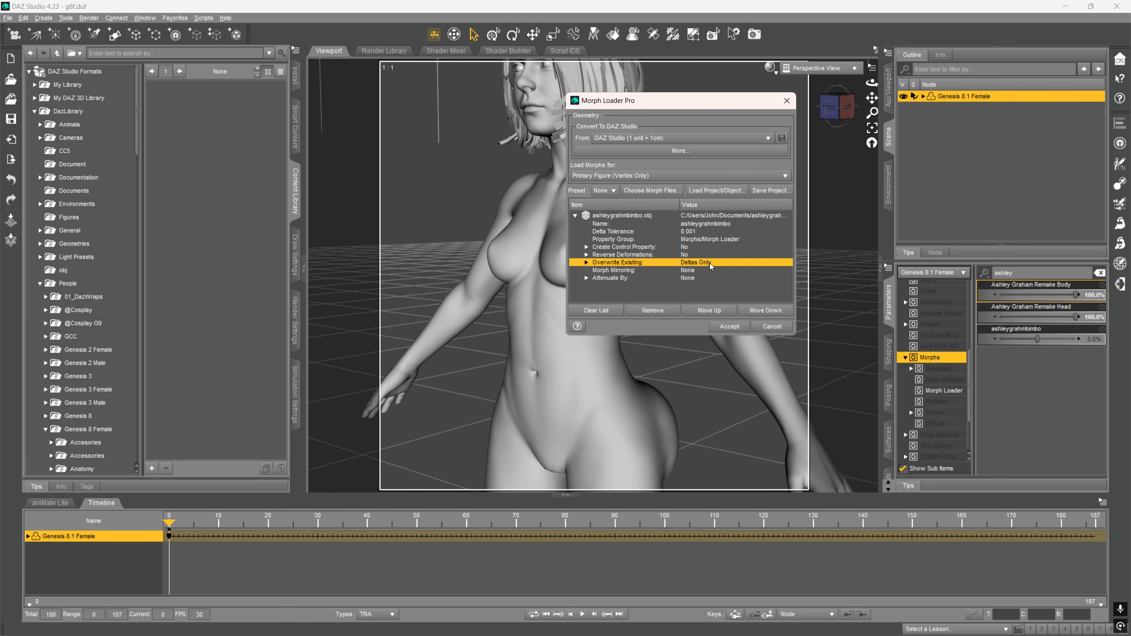
pyautogui.click(685, 256)
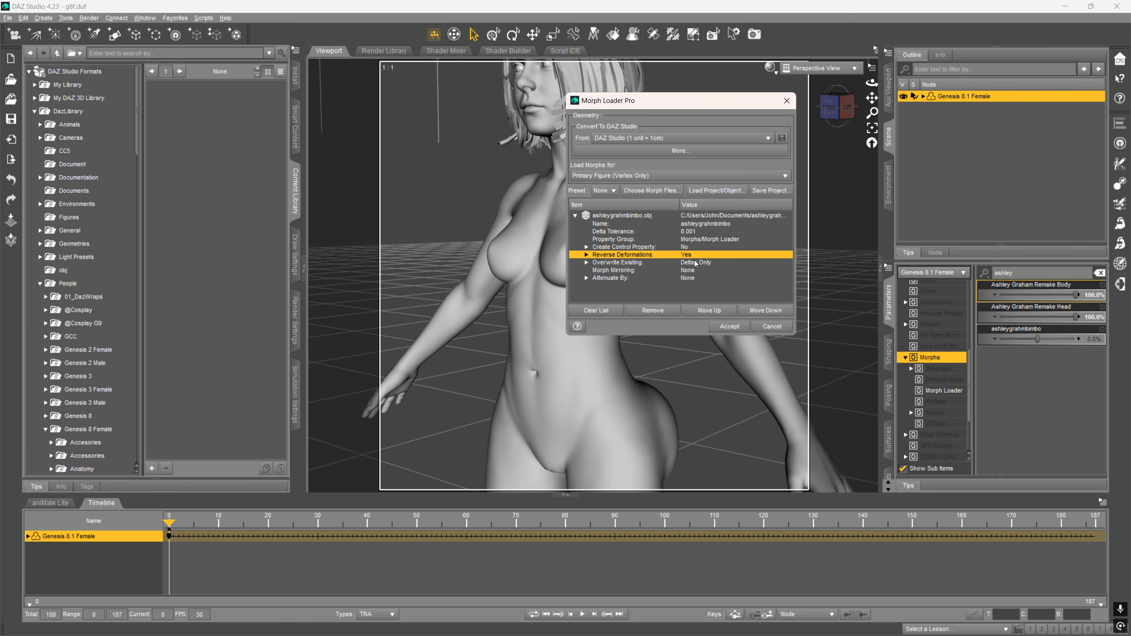
pyautogui.click(730, 327)
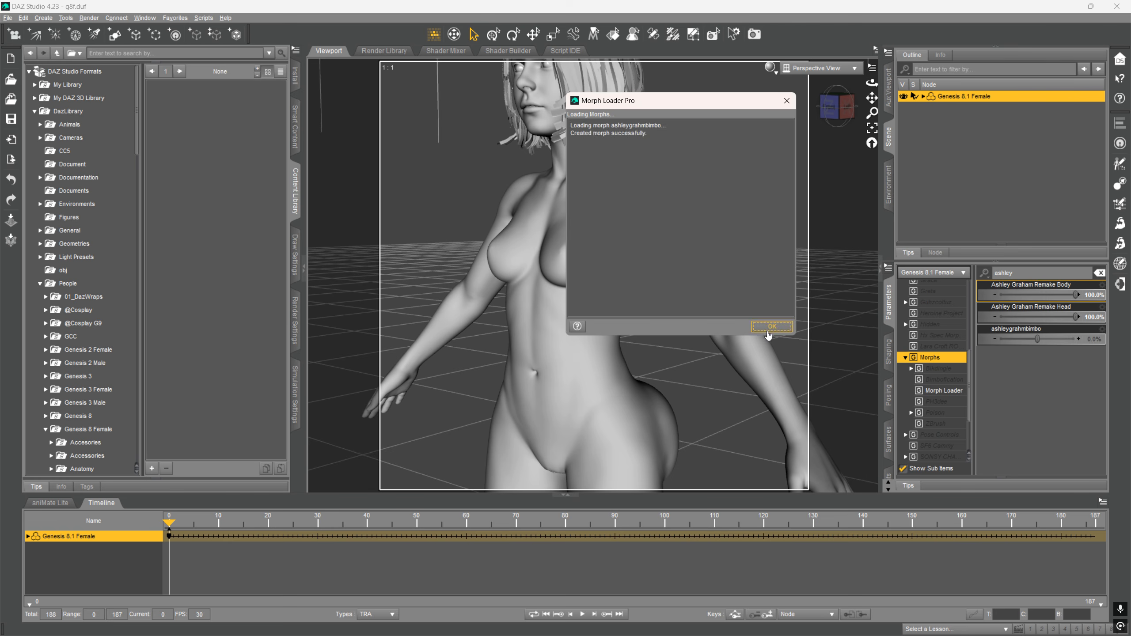
# Test the ashleygrahmbimbo morph at full strength, undo the change, and save the scene.
pyautogui.moveTo(1036, 339); pyautogui.dragTo(1086, 338)
pyautogui.hotkey('ctrl', 'z')
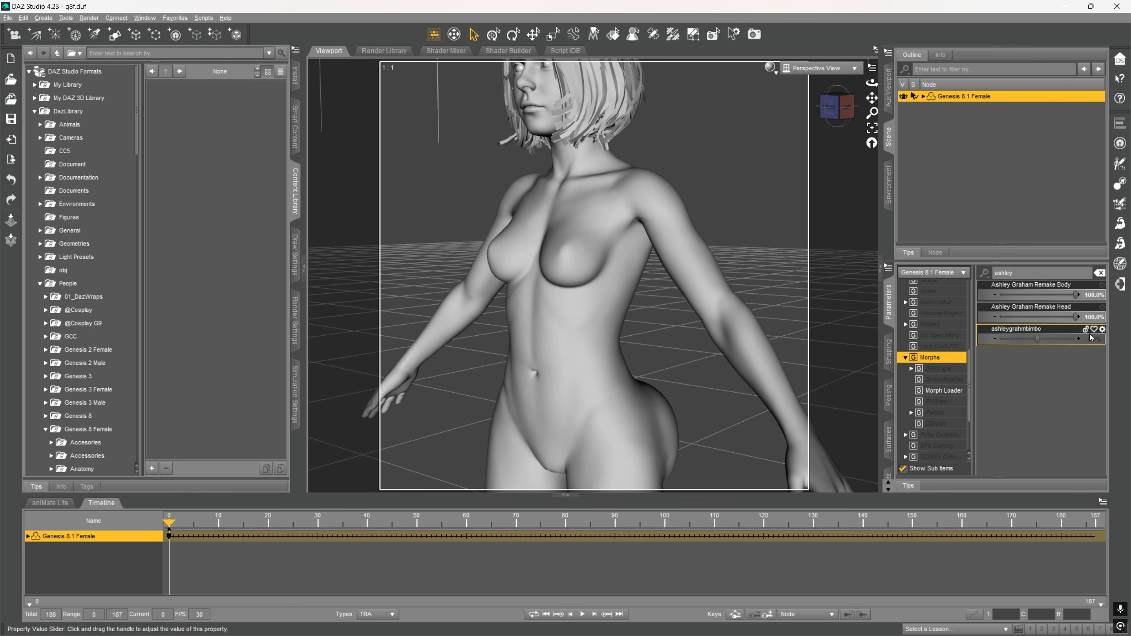
pyautogui.hotkey('ctrl', 's')
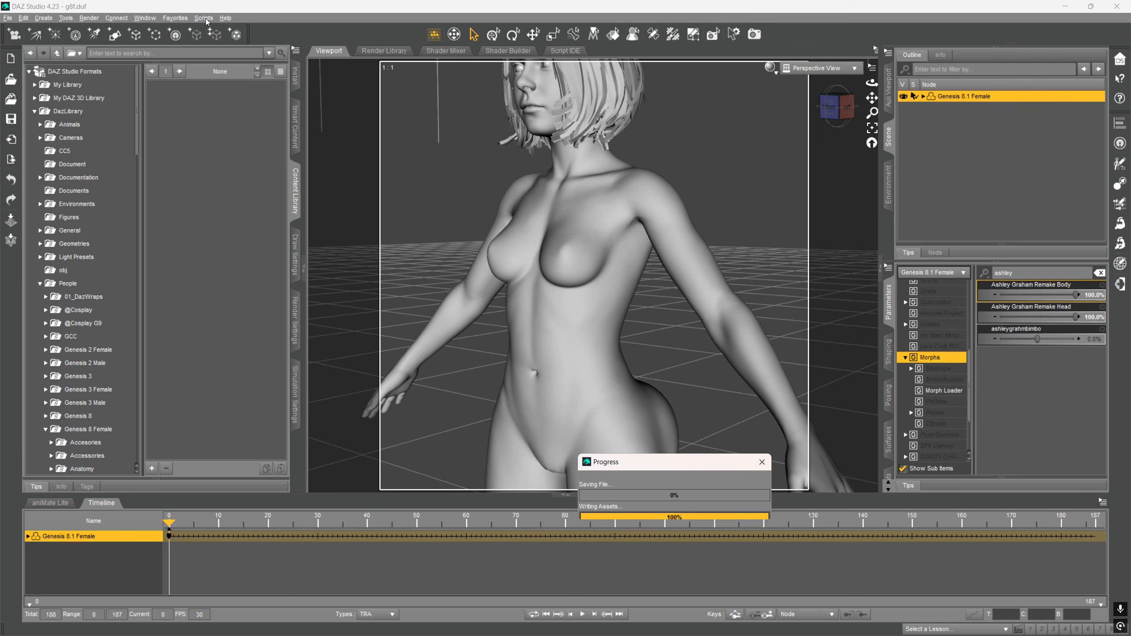
pyautogui.click(204, 18)
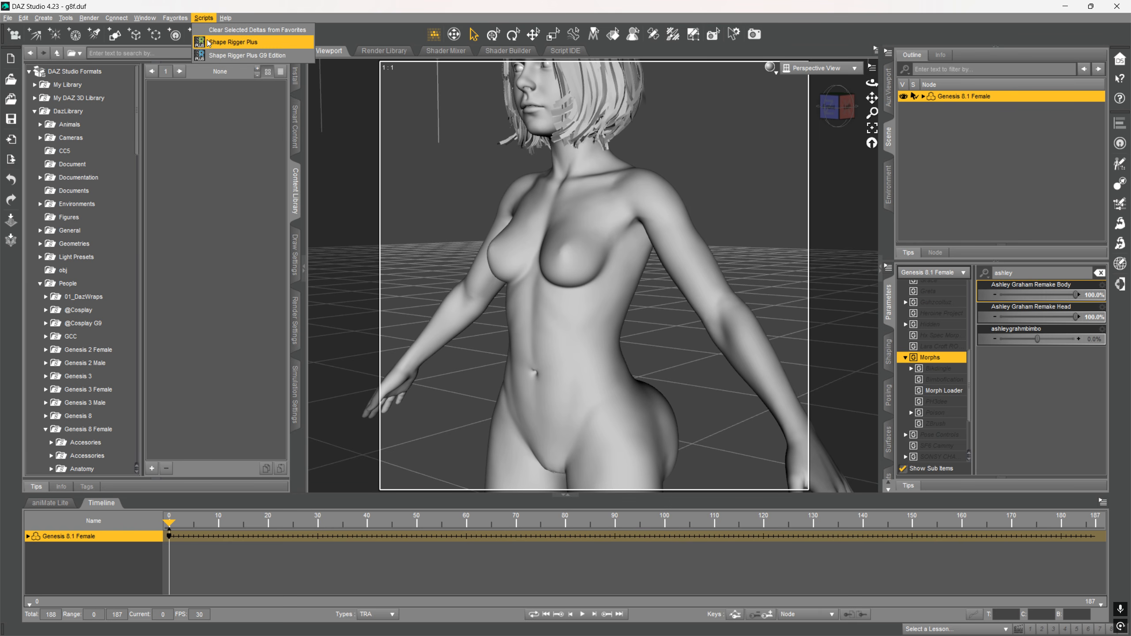
pyautogui.click(296, 48)
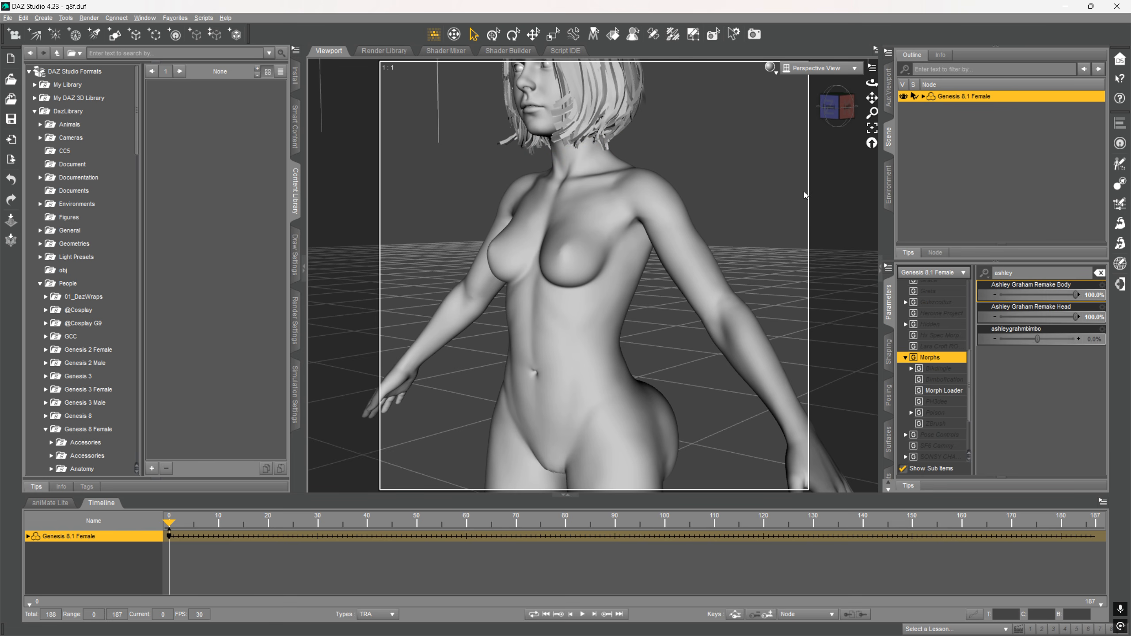
pyautogui.click(67, 17)
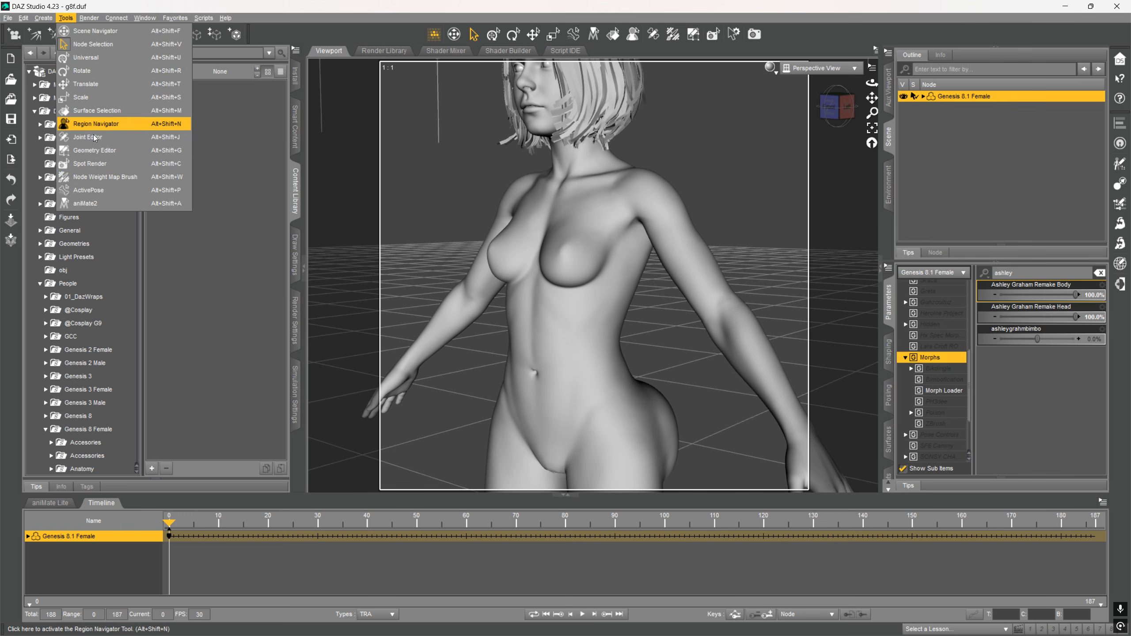
pyautogui.click(104, 126)
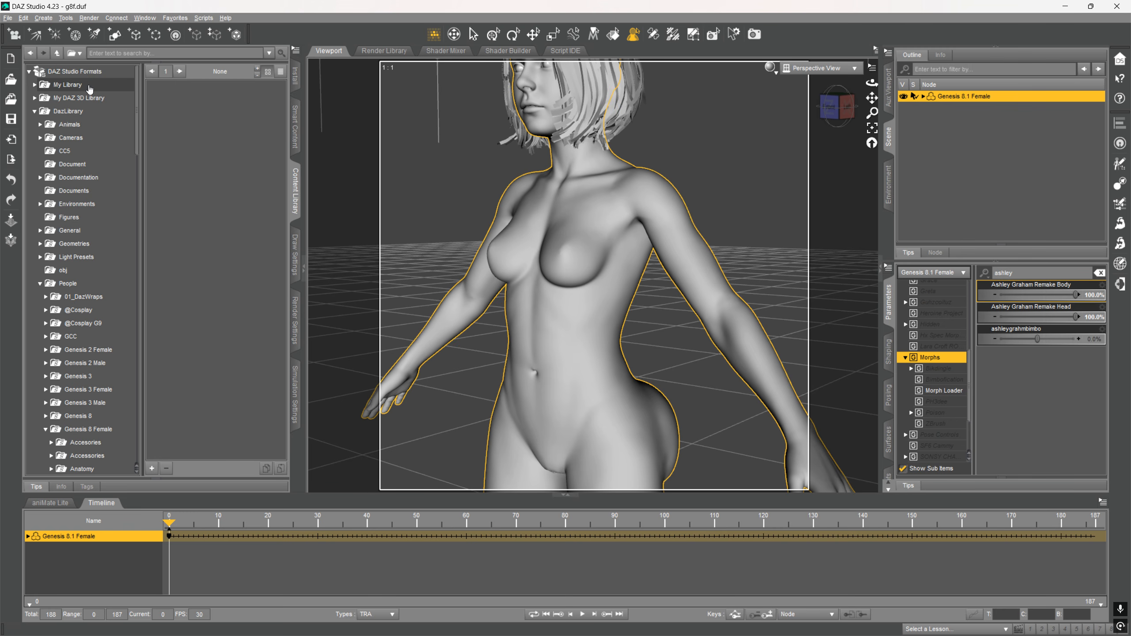
# Activate the Joint Editor and set the ashleygrahmbimbo morph to 100%.
pyautogui.click(65, 17)
pyautogui.click(103, 129)
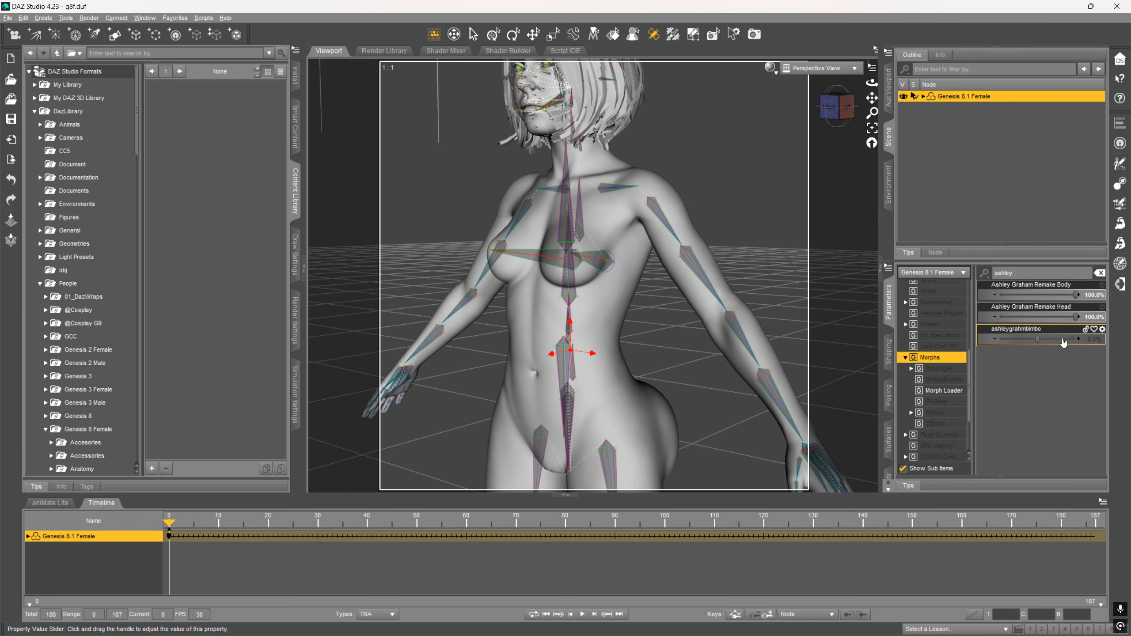
pyautogui.moveTo(1038, 338); pyautogui.dragTo(1087, 339)
pyautogui.moveTo(702, 319); pyautogui.dragTo(574, 307, button='middle')
pyautogui.moveTo(1072, 339); pyautogui.dragTo(1128, 355)
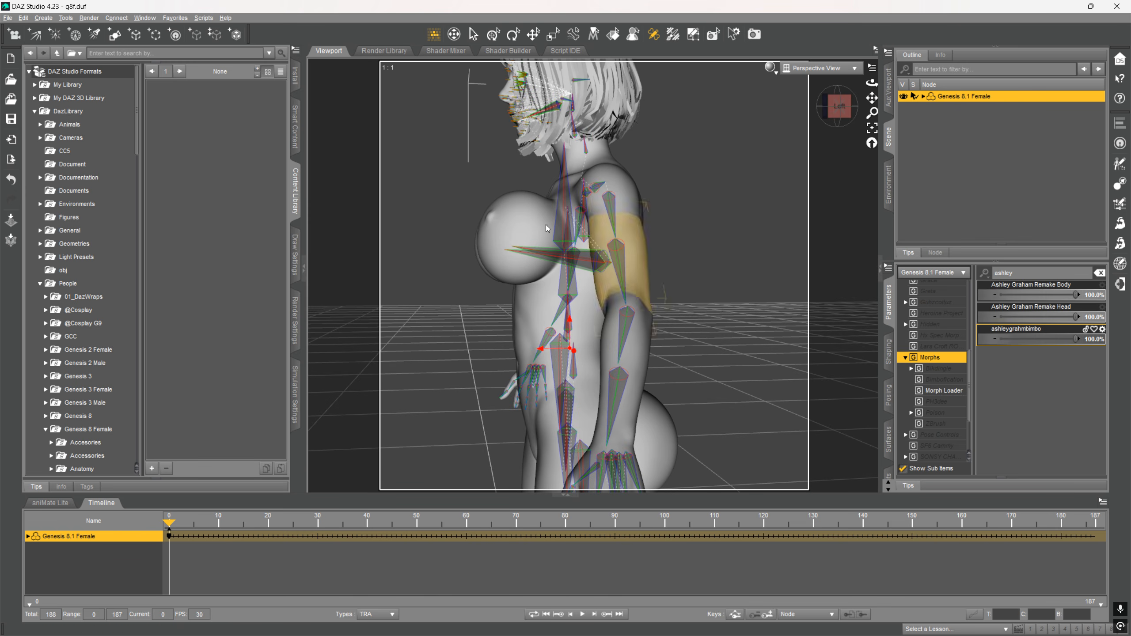
# Select the Right Pectoral bone and adjust the figure's rigging to the shape, with center points and end points included.
pyautogui.hotkey('alt', 'shift', 'j')
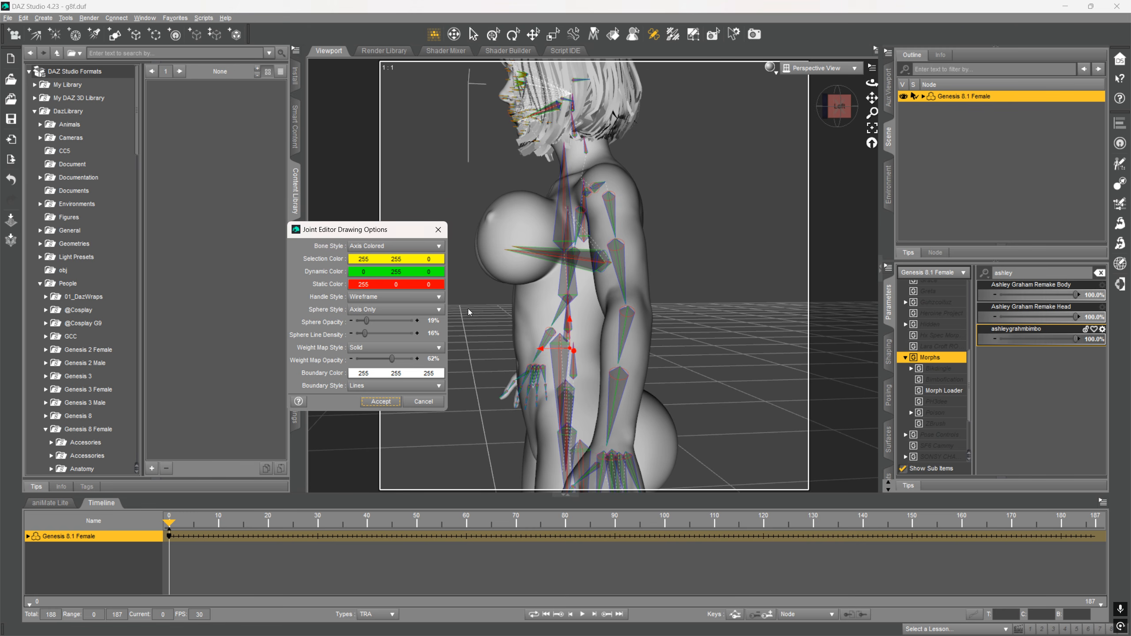
pyautogui.click(438, 231)
pyautogui.click(534, 249)
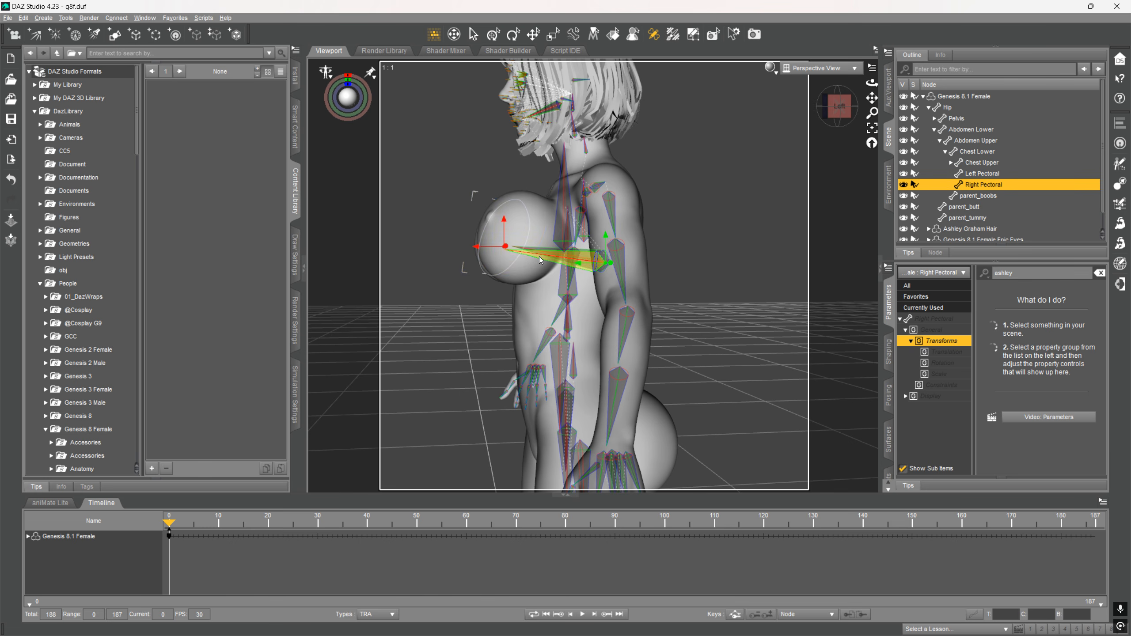
pyautogui.rightClick(518, 260)
pyautogui.moveTo(556, 289)
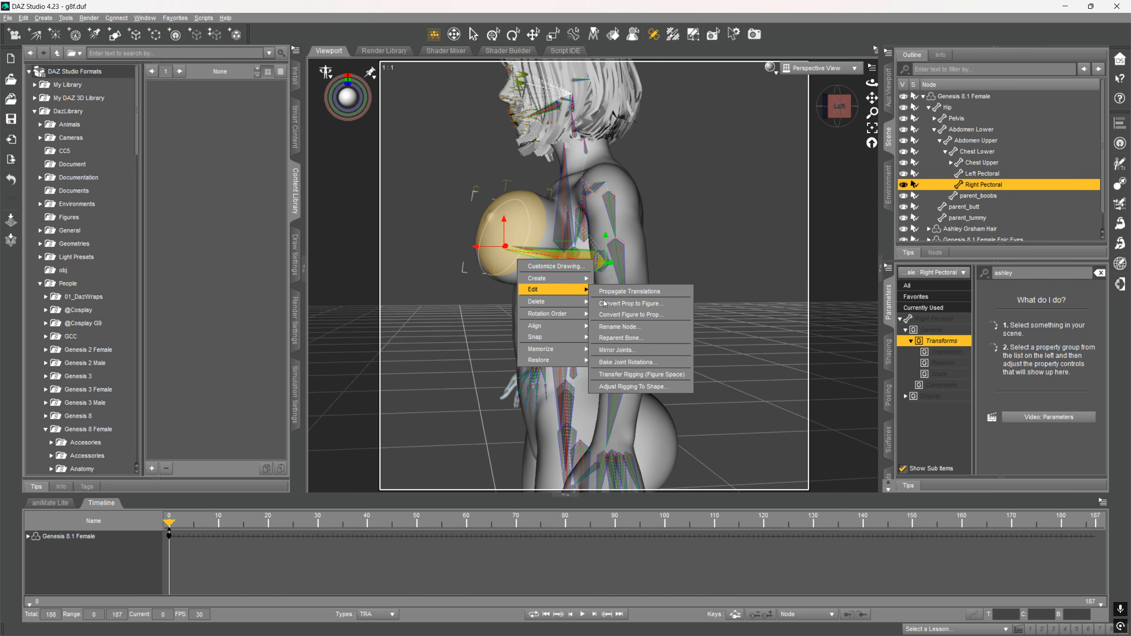
pyautogui.click(632, 386)
pyautogui.click(898, 214)
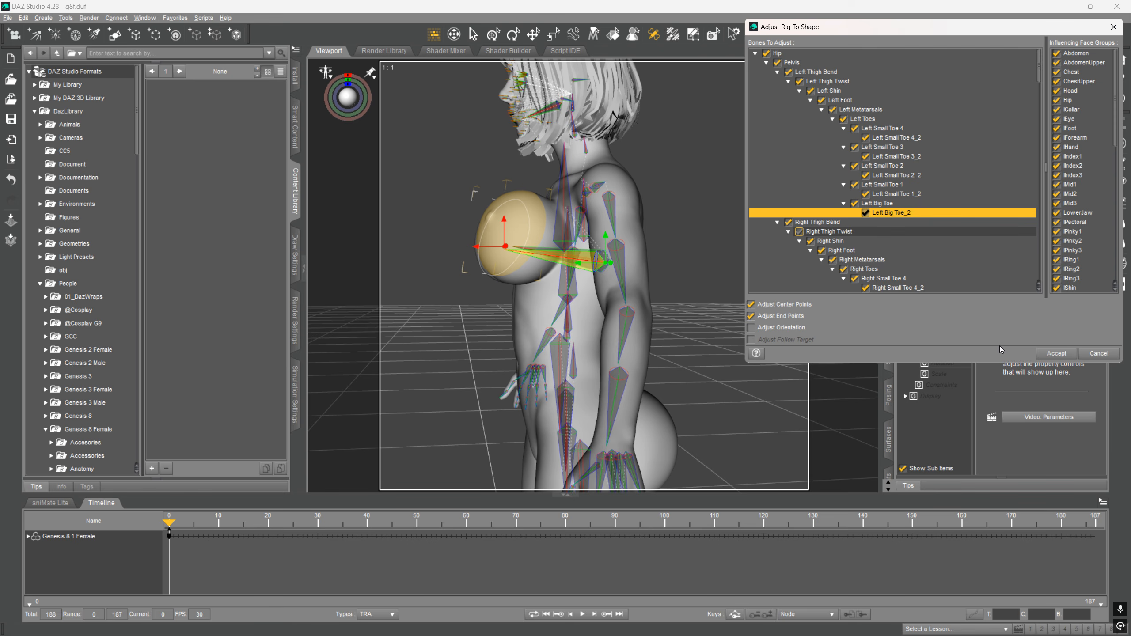
pyautogui.click(1054, 355)
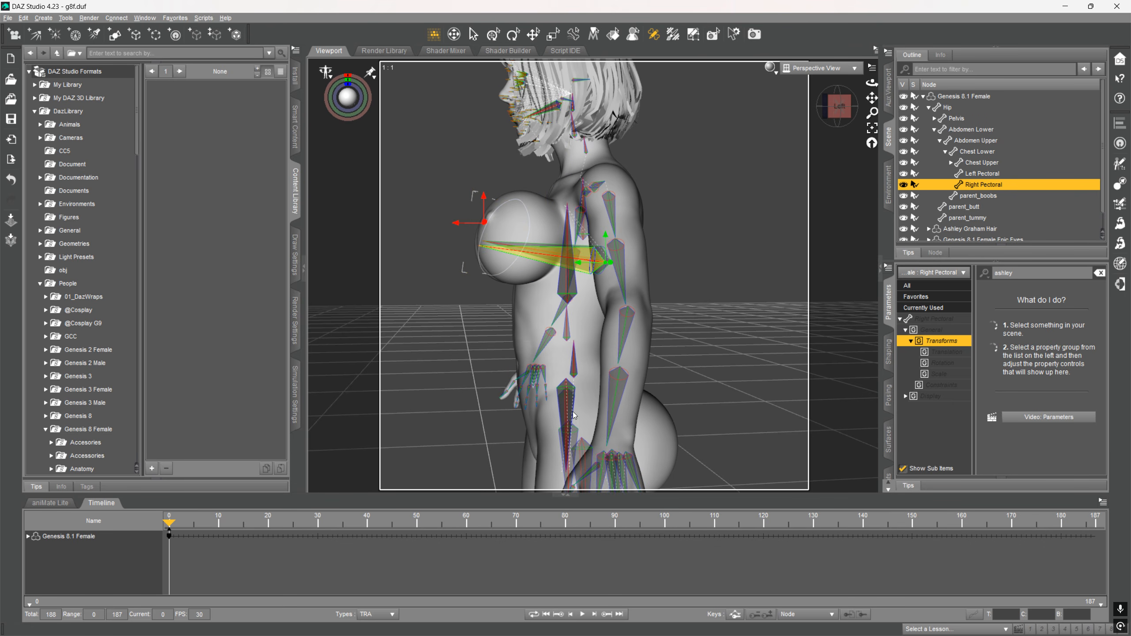
# Examine the adjusted bones against the body from the front and the side.
pyautogui.keyDown('ctrl'); pyautogui.keyDown('alt'); pyautogui.moveTo(574, 415); pyautogui.dragTo(797, 341); pyautogui.keyUp('alt'); pyautogui.keyUp('ctrl')
pyautogui.scroll(-3, 568, 340)
pyautogui.keyDown('ctrl'); pyautogui.keyDown('alt'); pyautogui.moveTo(568, 341); pyautogui.dragTo(592, 370); pyautogui.keyUp('alt'); pyautogui.keyUp('ctrl')
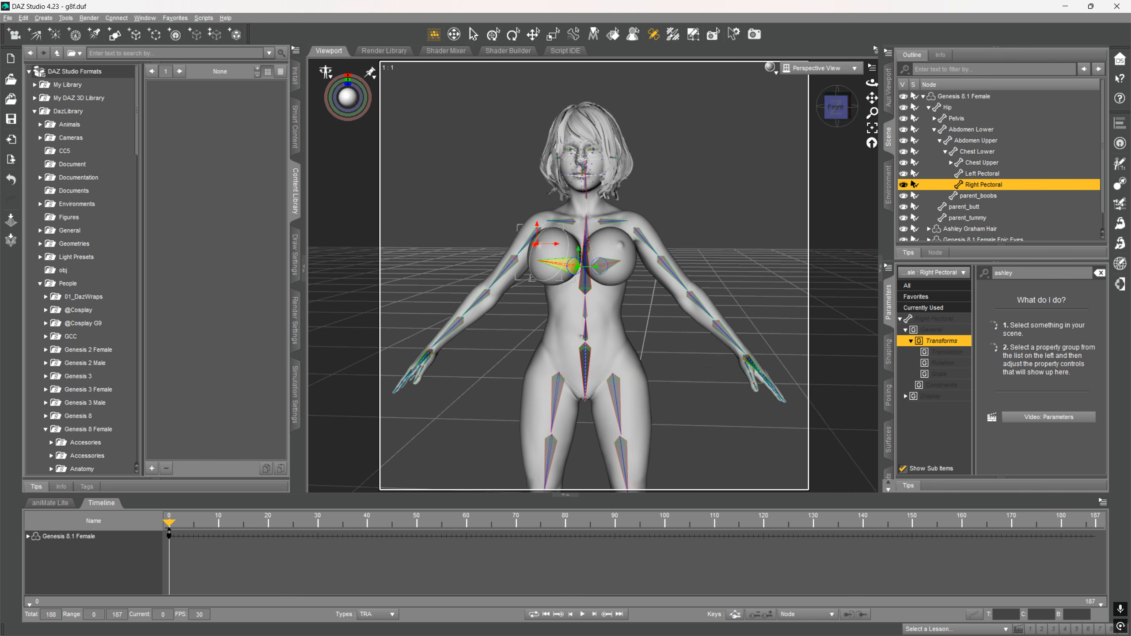
pyautogui.keyDown('ctrl'); pyautogui.keyDown('alt'); pyautogui.moveTo(673, 445); pyautogui.dragTo(673, 381, button='right'); pyautogui.keyUp('alt'); pyautogui.keyUp('ctrl')
pyautogui.scroll(2, 673, 381)
pyautogui.keyDown('ctrl'); pyautogui.keyDown('alt'); pyautogui.moveTo(674, 381); pyautogui.dragTo(490, 381); pyautogui.keyUp('alt'); pyautogui.keyUp('ctrl')
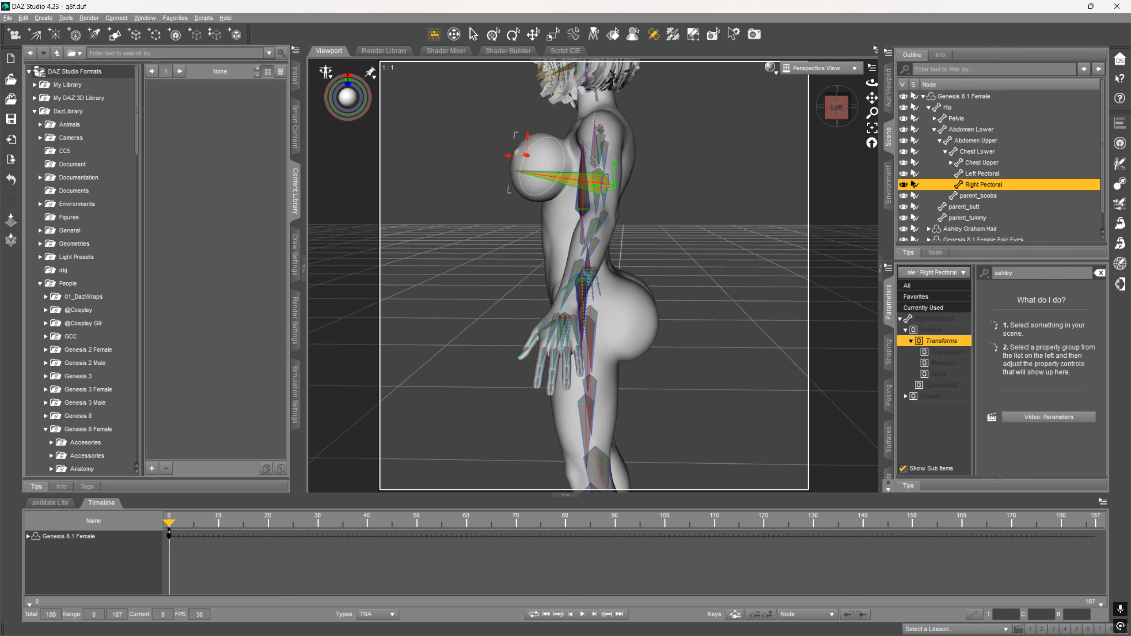
pyautogui.keyDown('ctrl'); pyautogui.keyDown('alt'); pyautogui.moveTo(664, 214); pyautogui.dragTo(664, 219); pyautogui.keyUp('alt'); pyautogui.keyUp('ctrl')
# Select the Left Pectoral bone and auto-align its node.
pyautogui.click(521, 173)
pyautogui.keyDown('ctrl'); pyautogui.keyDown('alt'); pyautogui.moveTo(520, 173); pyautogui.dragTo(672, 217); pyautogui.keyUp('alt'); pyautogui.keyUp('ctrl')
pyautogui.scroll(2, 671, 218)
pyautogui.rightClick(672, 218)
pyautogui.moveTo(713, 247)
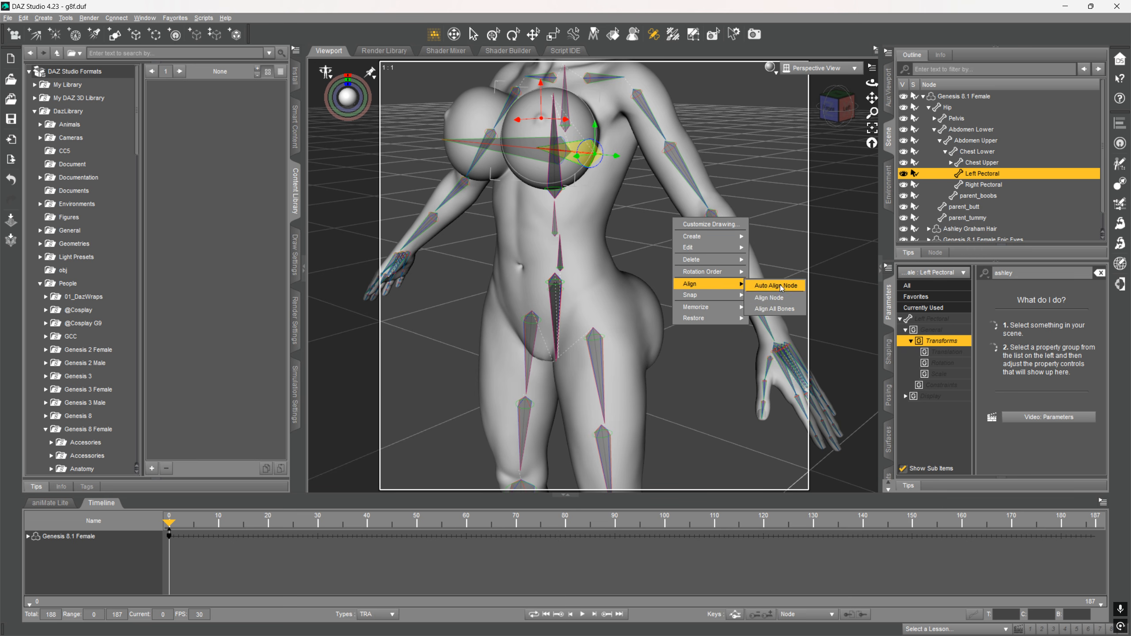
pyautogui.click(774, 284)
# Adjust the Left Pectoral bone's end point vertically at the front of the breast.
pyautogui.moveTo(702, 236); pyautogui.dragTo(621, 357, button='middle')
pyautogui.scroll(4, 550, 194)
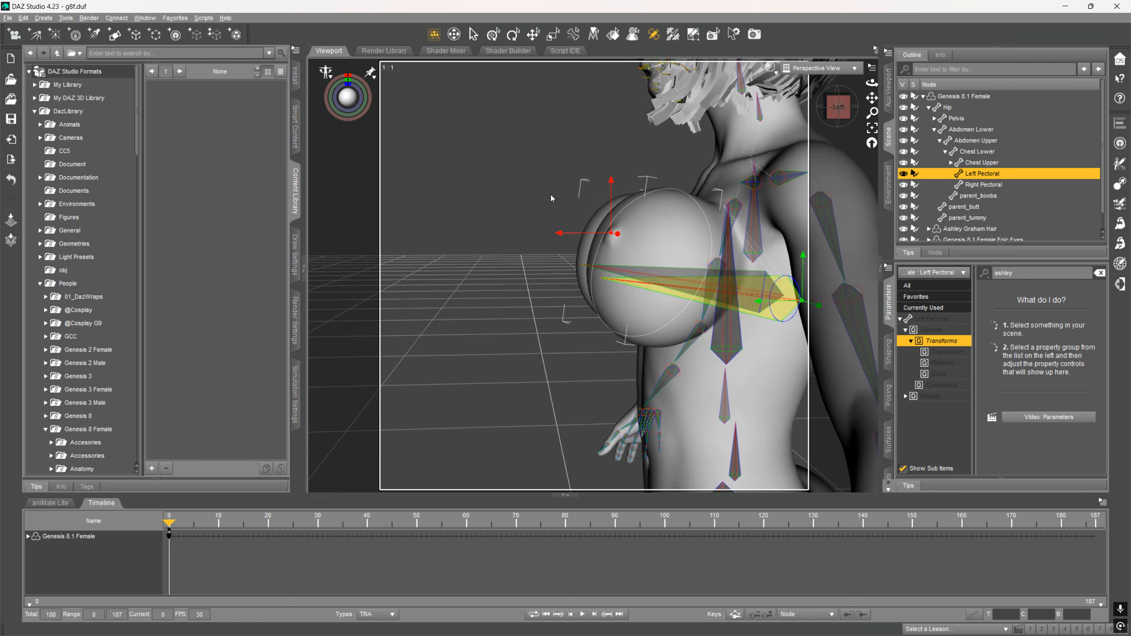
pyautogui.moveTo(551, 195); pyautogui.dragTo(591, 209, button='middle')
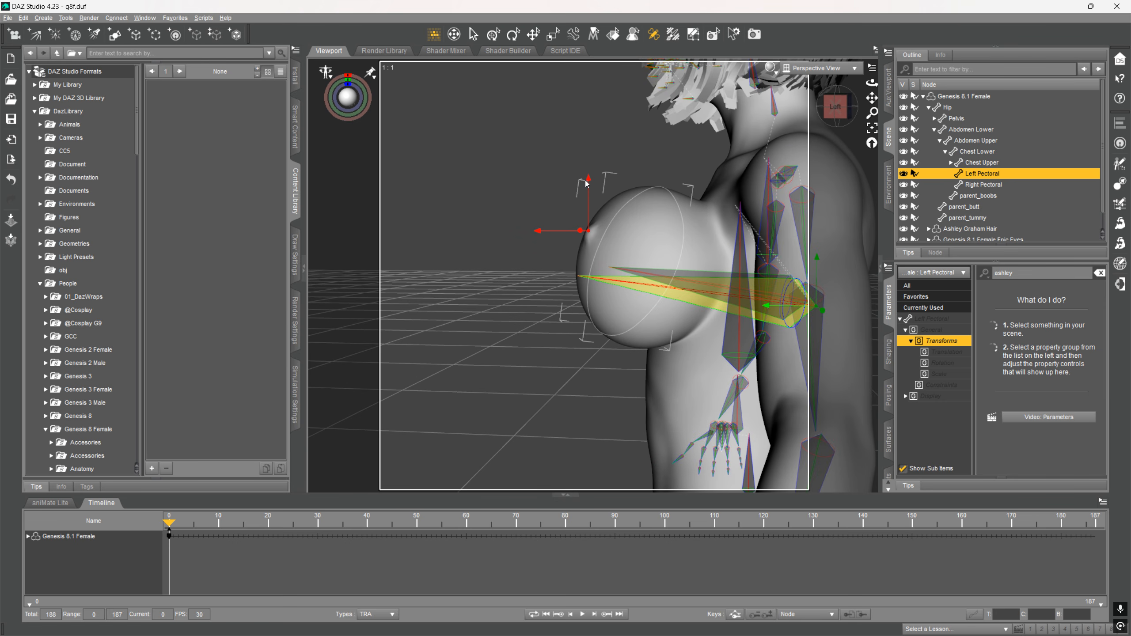
pyautogui.moveTo(587, 181); pyautogui.dragTo(587, 182)
pyautogui.moveTo(587, 182); pyautogui.dragTo(606, 198, button='middle')
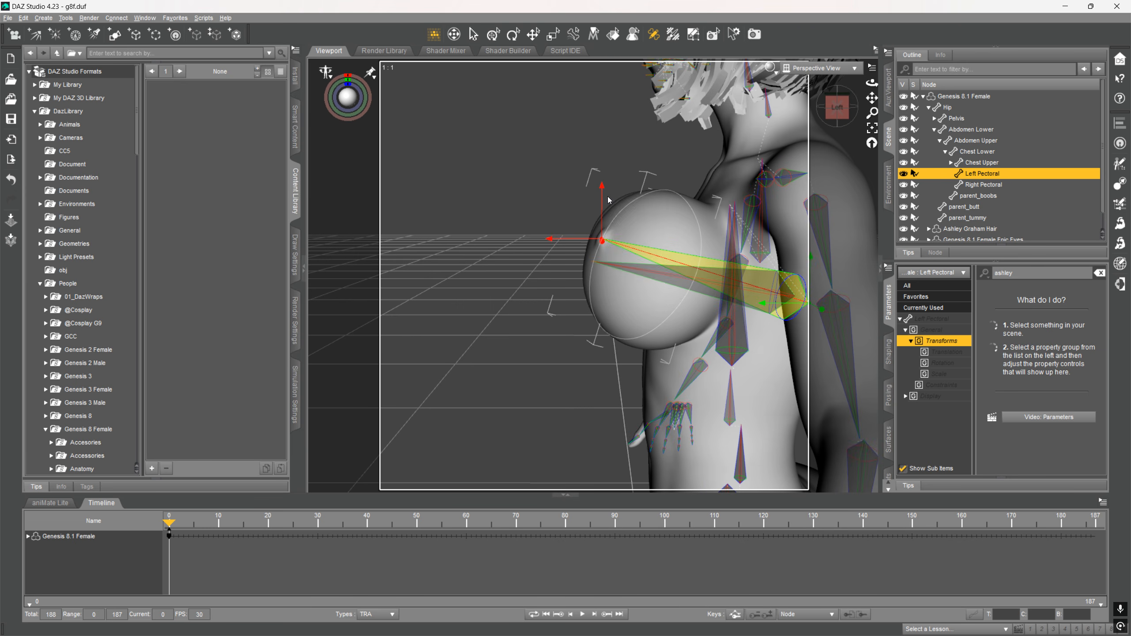
# Mirror the Left Pectoral joint across X, using Selected Only nodes and the Selected to Opposite direction.
pyautogui.rightClick(606, 197)
pyautogui.moveTo(650, 266)
pyautogui.moveTo(649, 224)
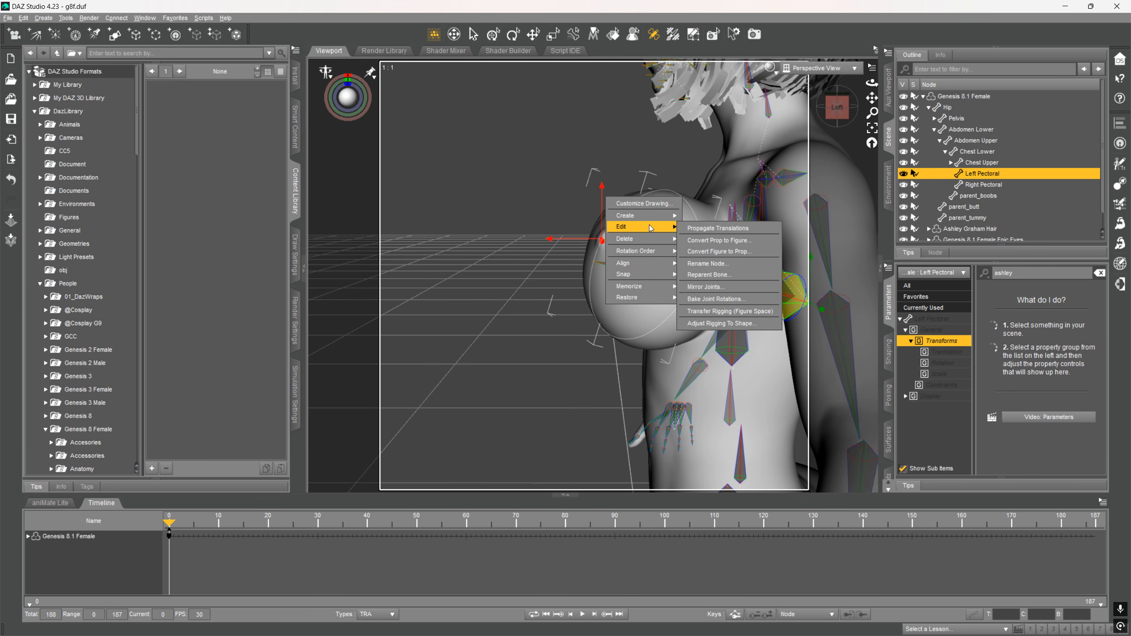
pyautogui.click(711, 287)
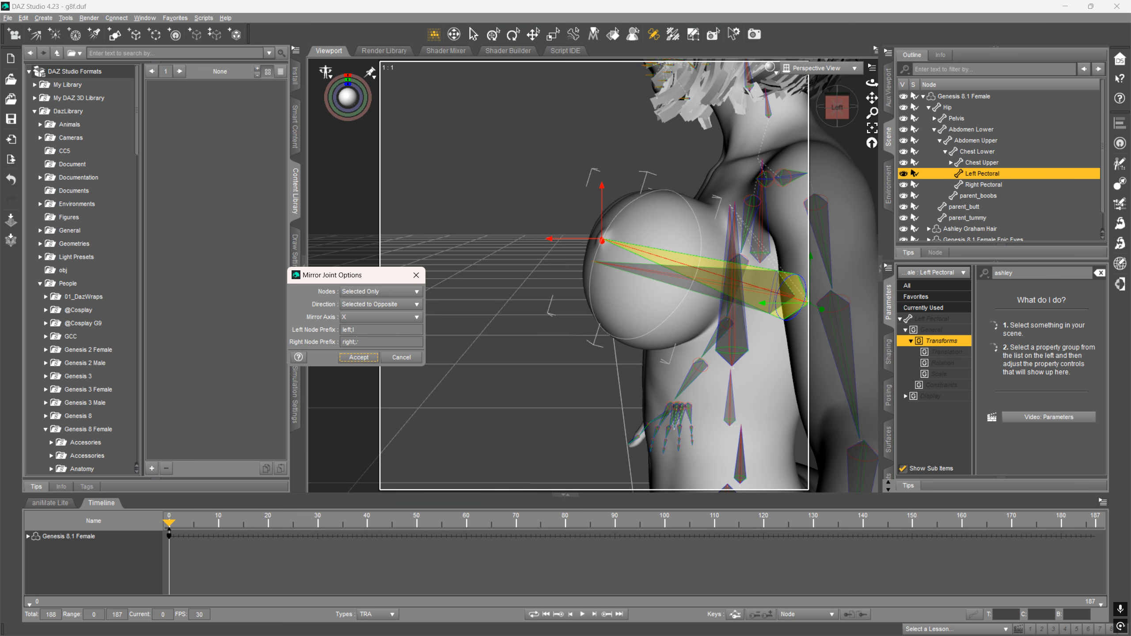
pyautogui.click(357, 358)
pyautogui.moveTo(436, 324); pyautogui.dragTo(414, 267, button='middle')
pyautogui.scroll(-10, 467, 294)
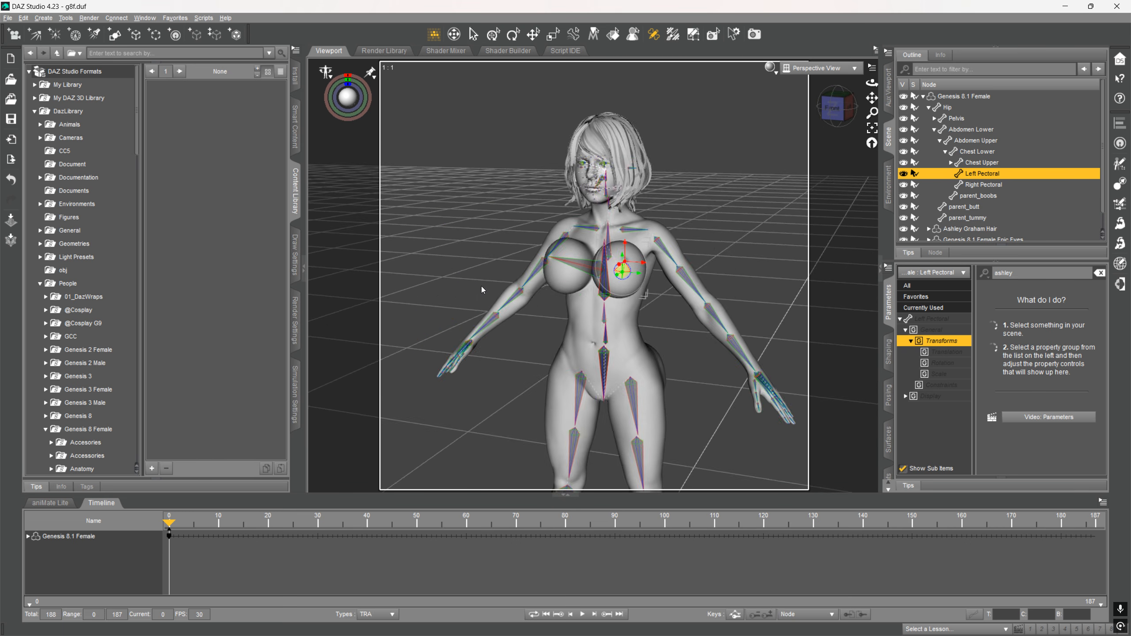
# Check the mirrored pectoral bones against the breasts, select the Genesis 8.1 Female figure and save the scene.
pyautogui.moveTo(481, 286); pyautogui.dragTo(505, 283, button='middle')
pyautogui.scroll(10, 666, 337)
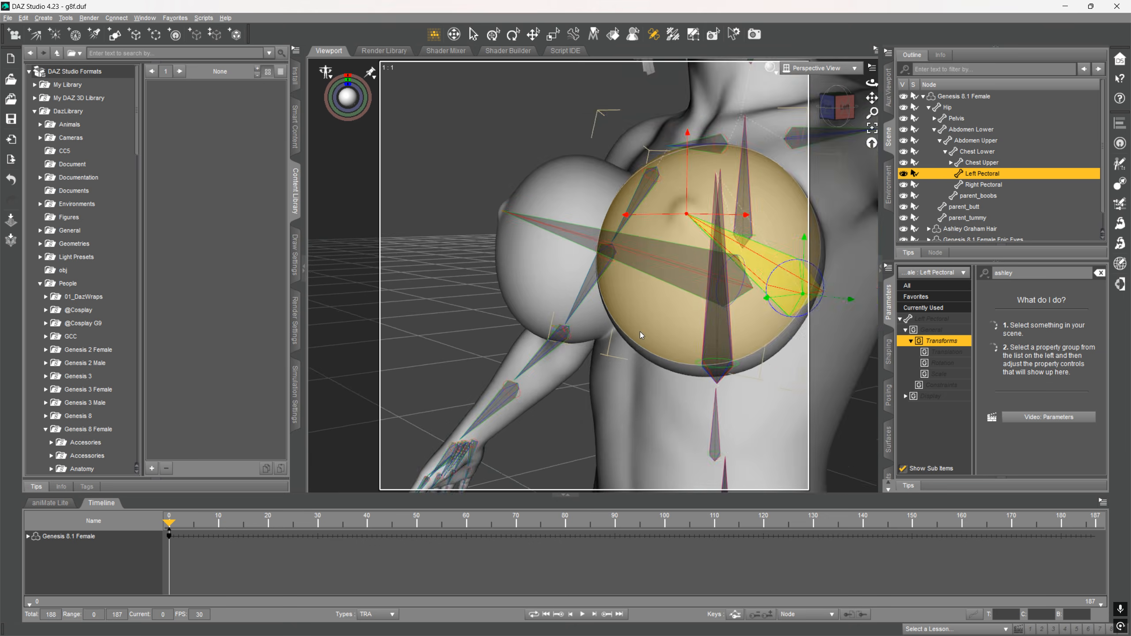
pyautogui.scroll(-5, 630, 327)
pyautogui.scroll(-2, 631, 326)
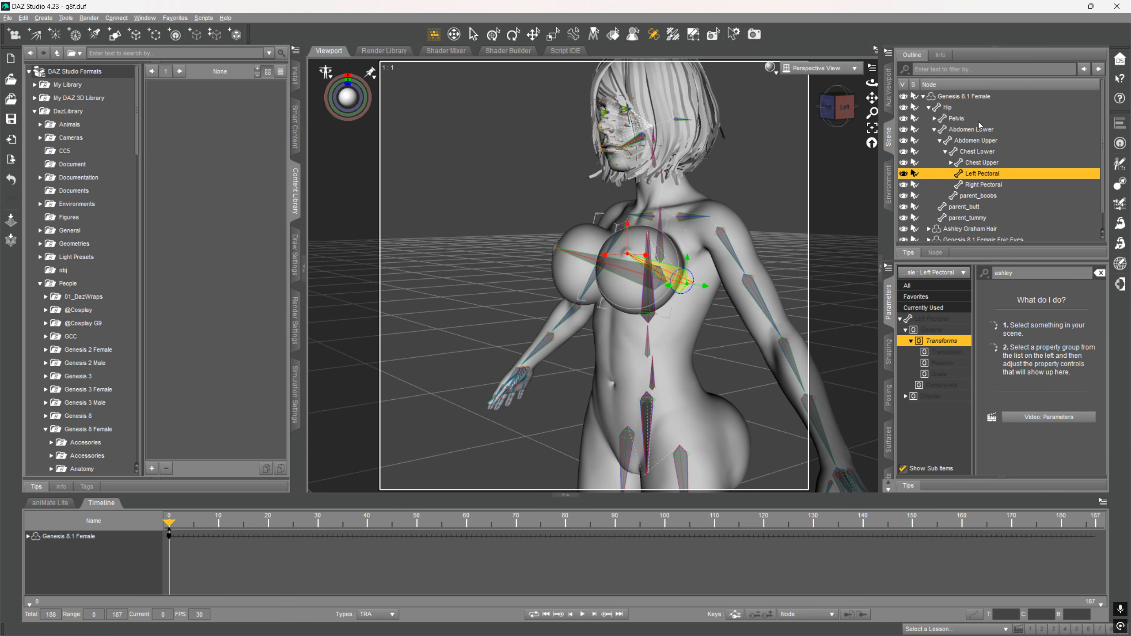
pyautogui.click(963, 96)
pyautogui.hotkey('ctrl', 's')
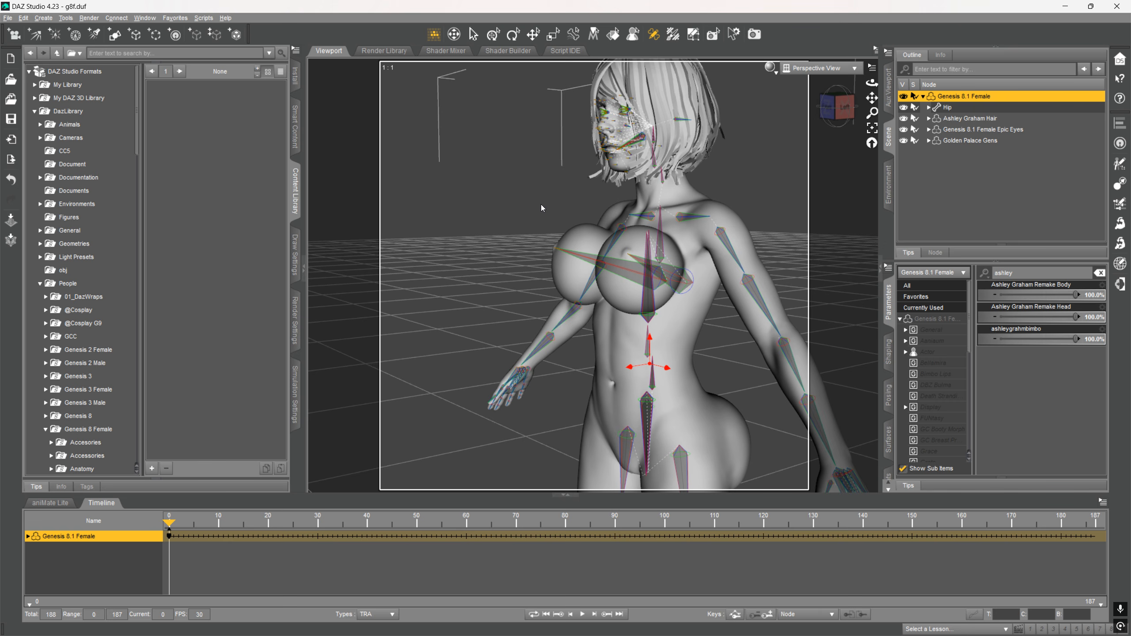
# Render the viewport with NVIDIA Iray and switch to the Node Selection tool to remove the bone display.
pyautogui.moveTo(541, 204); pyautogui.dragTo(757, 205, button='middle')
pyautogui.scroll(5, 573, 163)
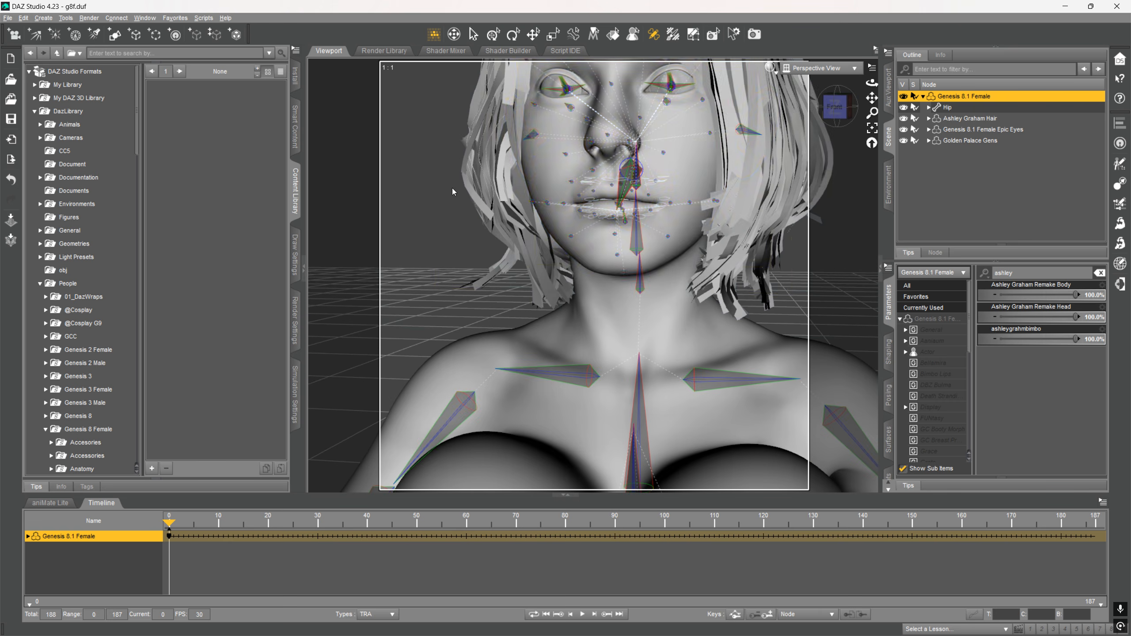
pyautogui.click(771, 68)
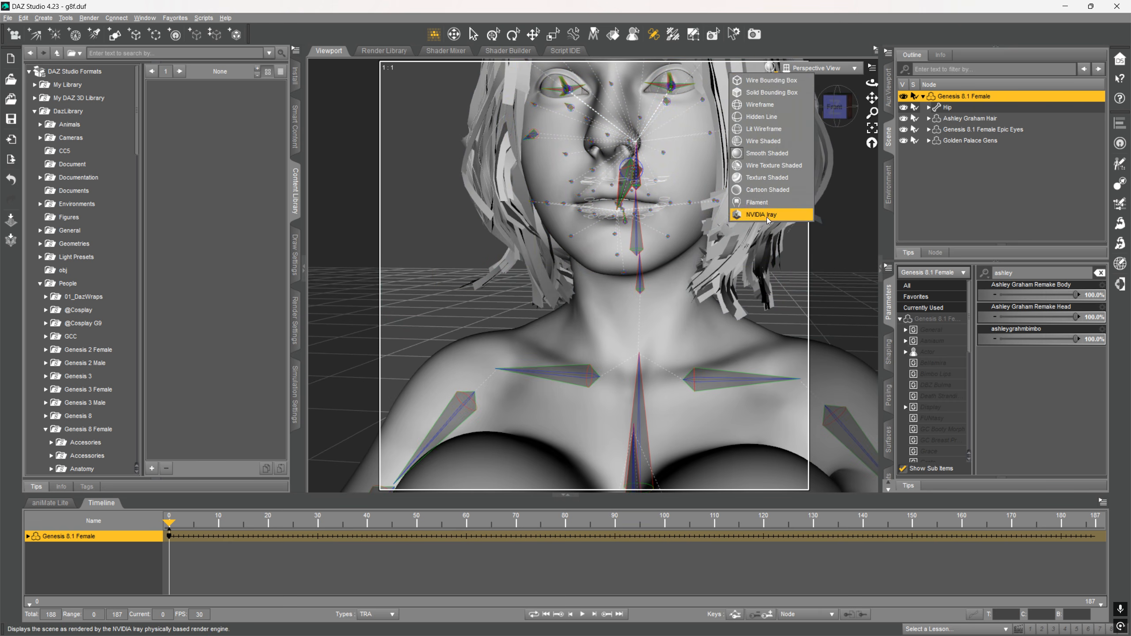
pyautogui.click(766, 218)
pyautogui.scroll(-3, 831, 229)
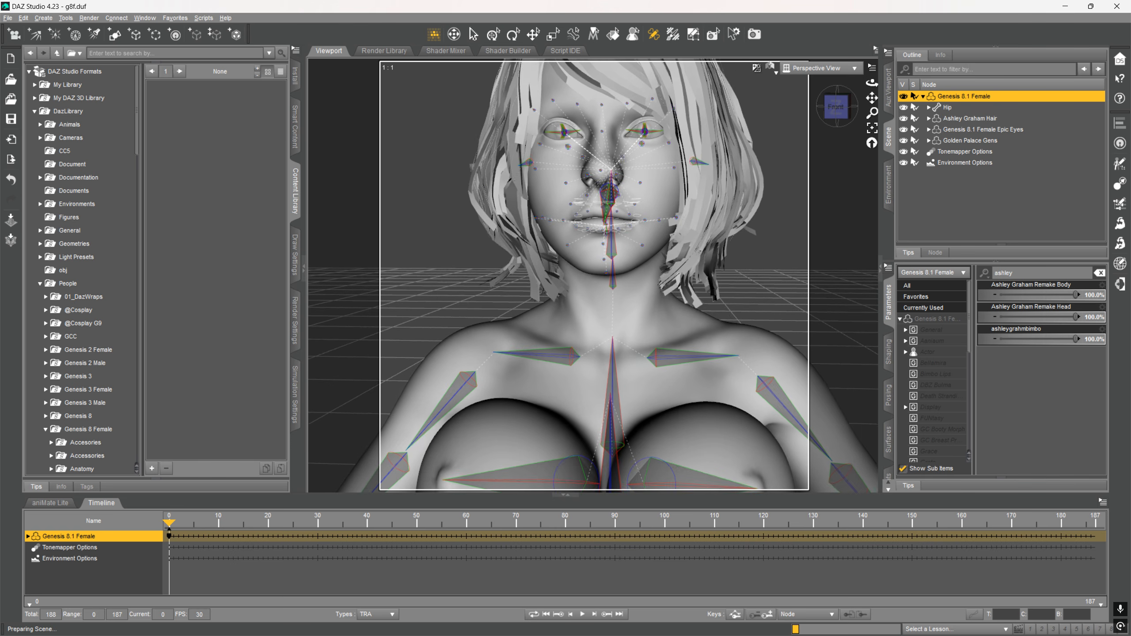
pyautogui.scroll(2, 832, 230)
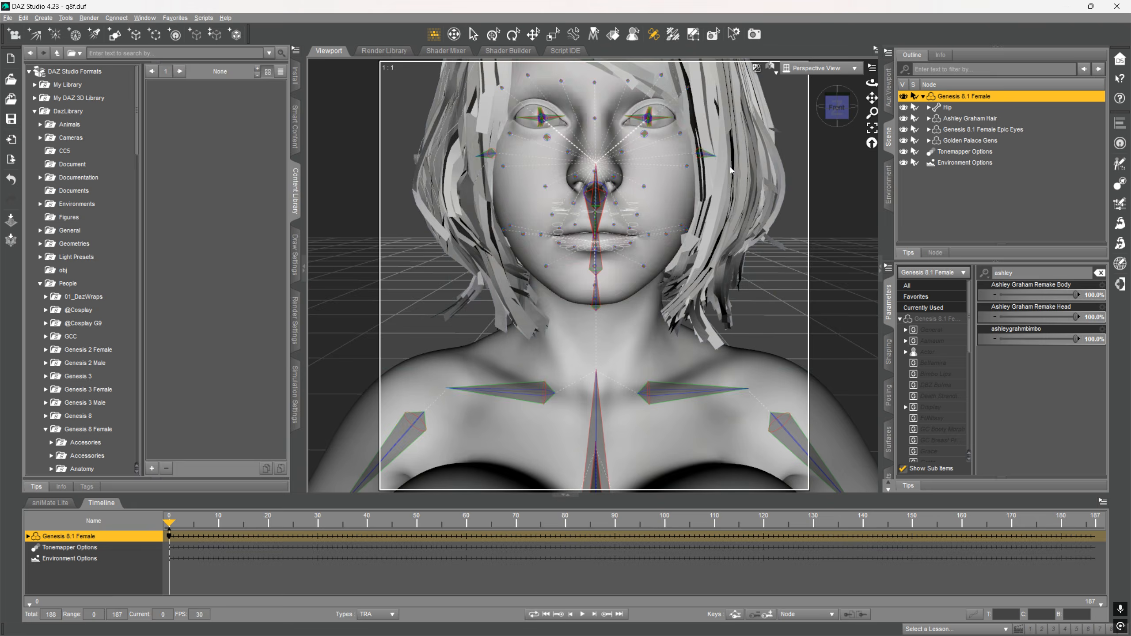
pyautogui.click(473, 35)
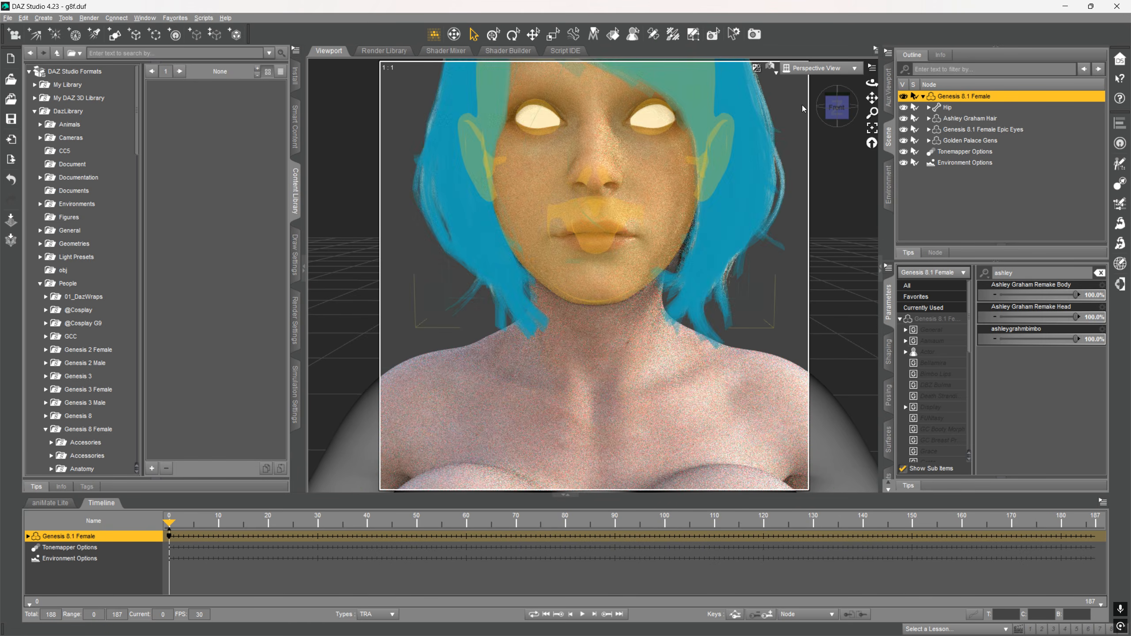
# Toggle the Genesis 8.1 Female Epic Eyes off and on, and inspect the rendered figure from the side and back.
pyautogui.click(903, 129)
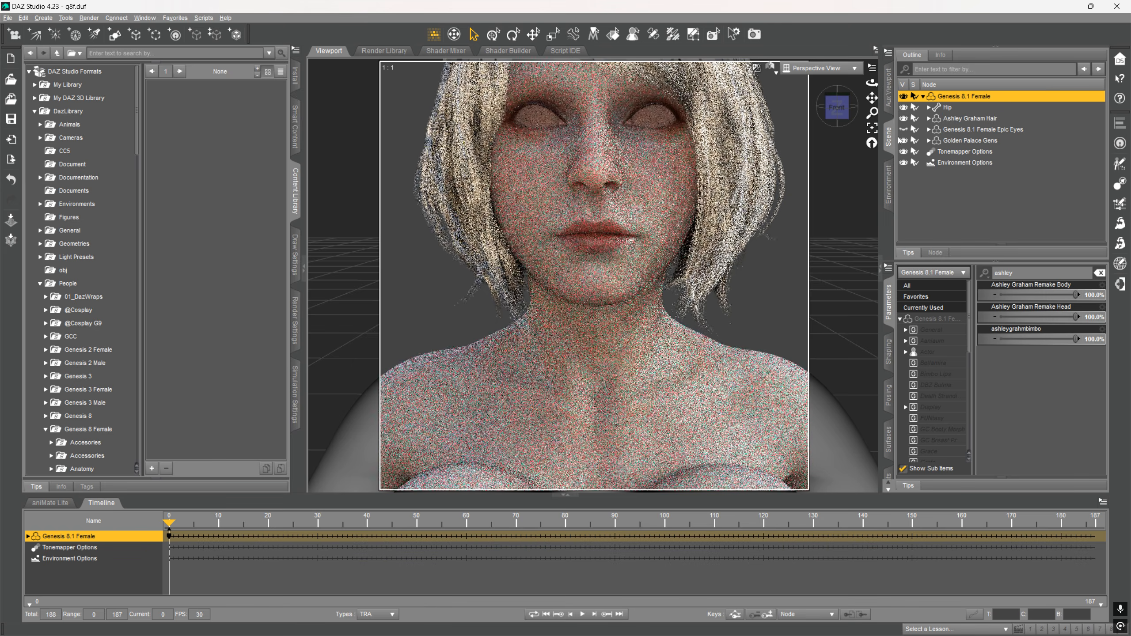
pyautogui.click(903, 129)
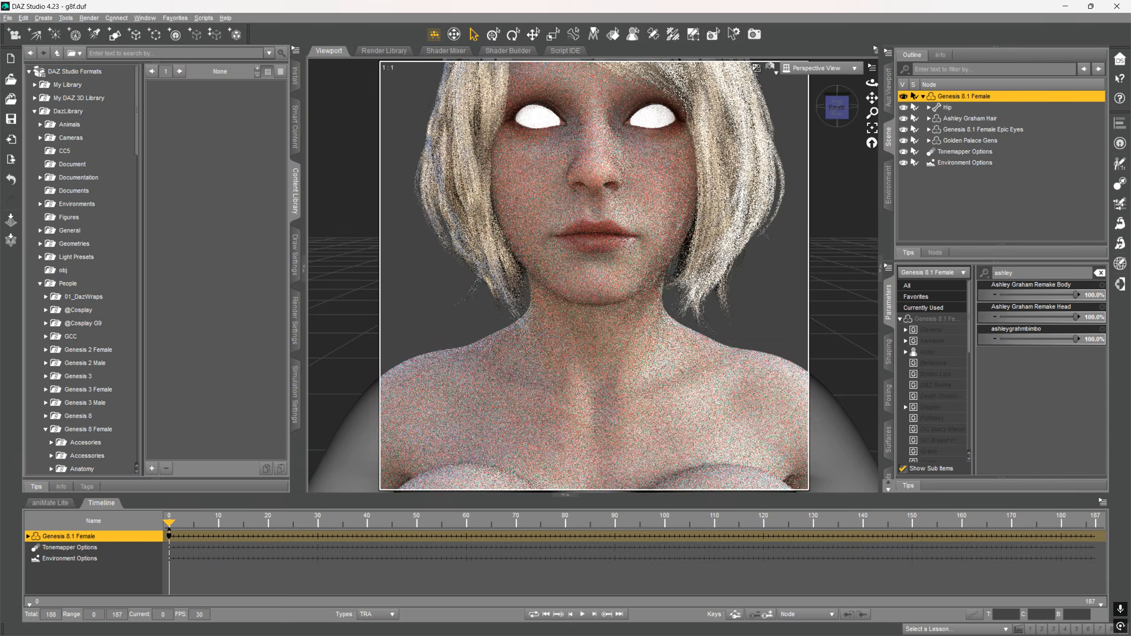
pyautogui.moveTo(534, 285); pyautogui.dragTo(439, 268, button='middle')
pyautogui.moveTo(621, 85); pyautogui.dragTo(545, 272, button='middle')
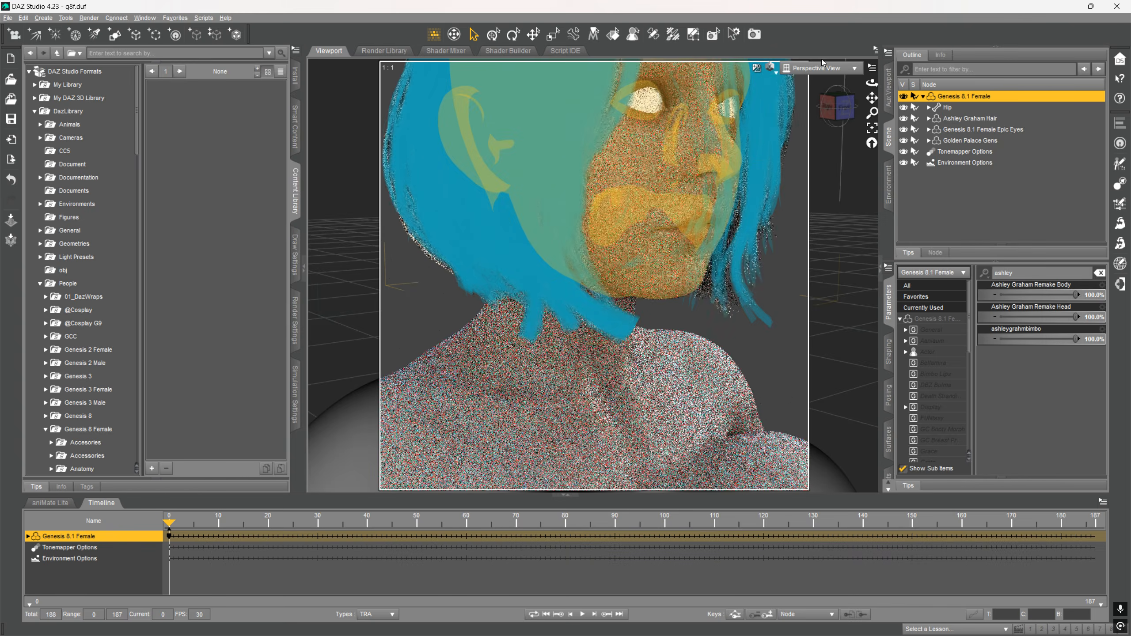
pyautogui.moveTo(534, 168)
pyautogui.mouseDown(button='middle')
pyautogui.moveTo(510, 173)
pyautogui.moveTo(561, 241)
pyautogui.moveTo(534, 245)
pyautogui.mouseUp(button='middle')
pyautogui.scroll(-6, 510, 173)
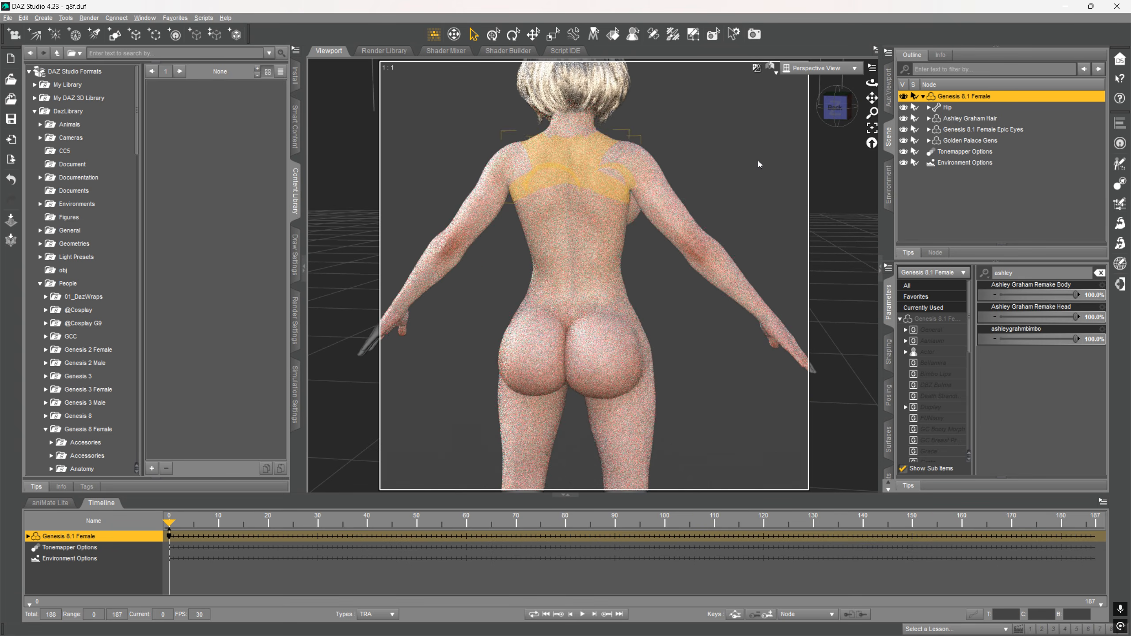
# Set the viewport shading to Texture Shaded and select the Golden Palace Gens node.
pyautogui.click(770, 68)
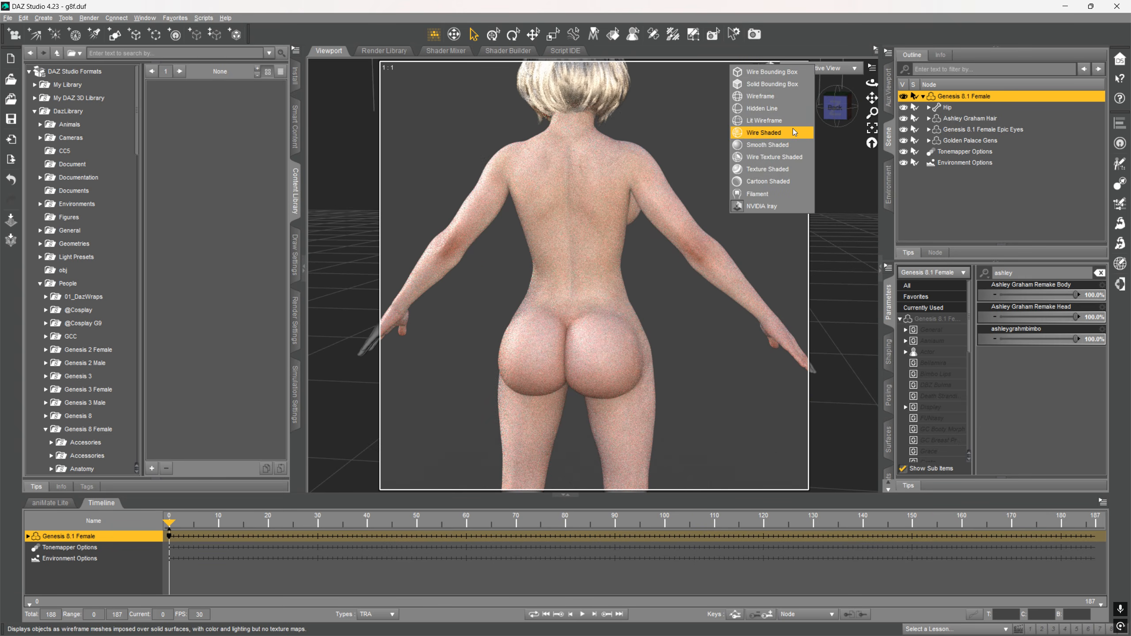
pyautogui.click(769, 170)
pyautogui.scroll(3, 834, 183)
pyautogui.moveTo(834, 182)
pyautogui.mouseDown(button='middle')
pyautogui.moveTo(713, 184)
pyautogui.moveTo(757, 232)
pyautogui.moveTo(645, 62)
pyautogui.mouseUp(button='middle')
pyautogui.moveTo(743, 190); pyautogui.dragTo(739, 423, button='middle')
pyautogui.click(970, 140)
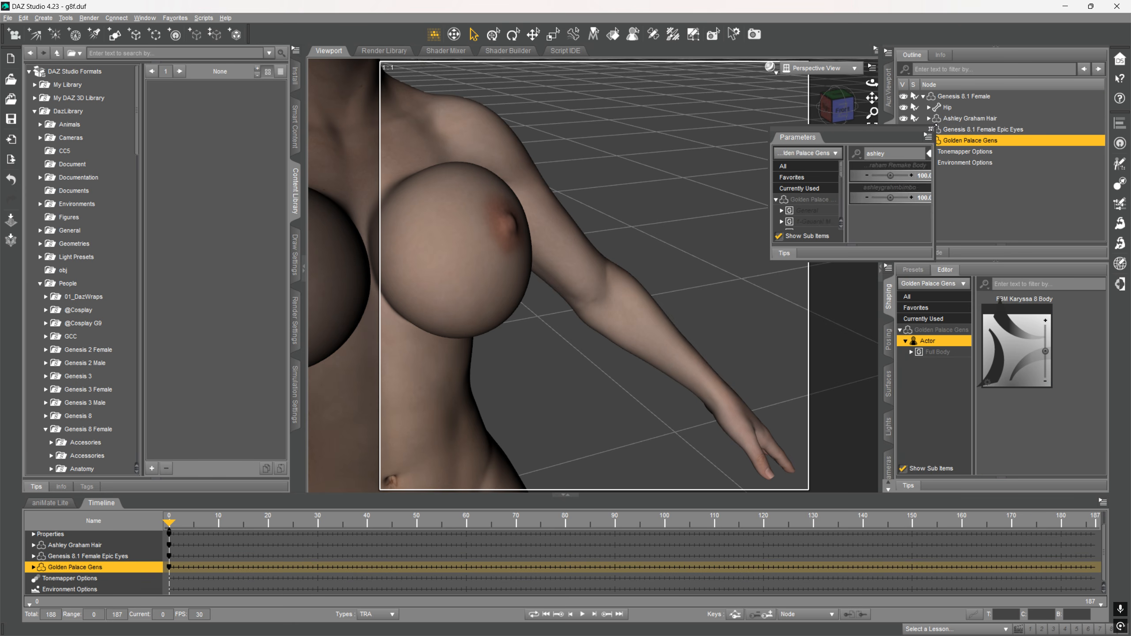
# Examine the face close up from the front, select the Hip bone and clear the scene selection.
pyautogui.moveTo(445, 111); pyautogui.dragTo(592, 200, button='middle')
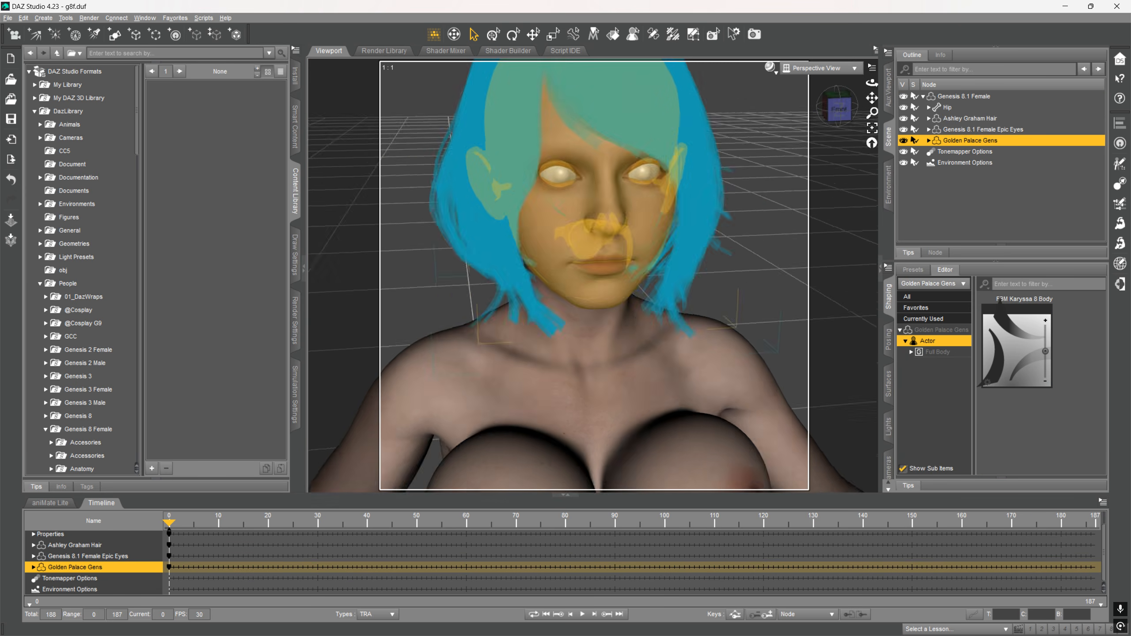
pyautogui.scroll(5, 592, 169)
pyautogui.moveTo(779, 142); pyautogui.dragTo(739, 120, button='middle')
pyautogui.click(977, 107)
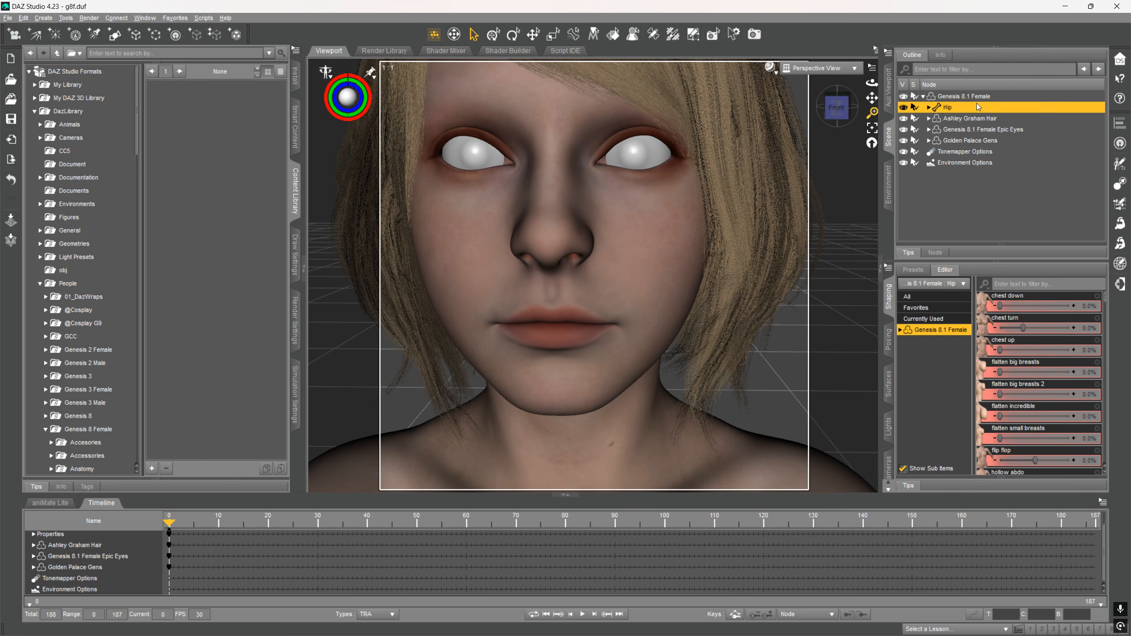
pyautogui.click(973, 182)
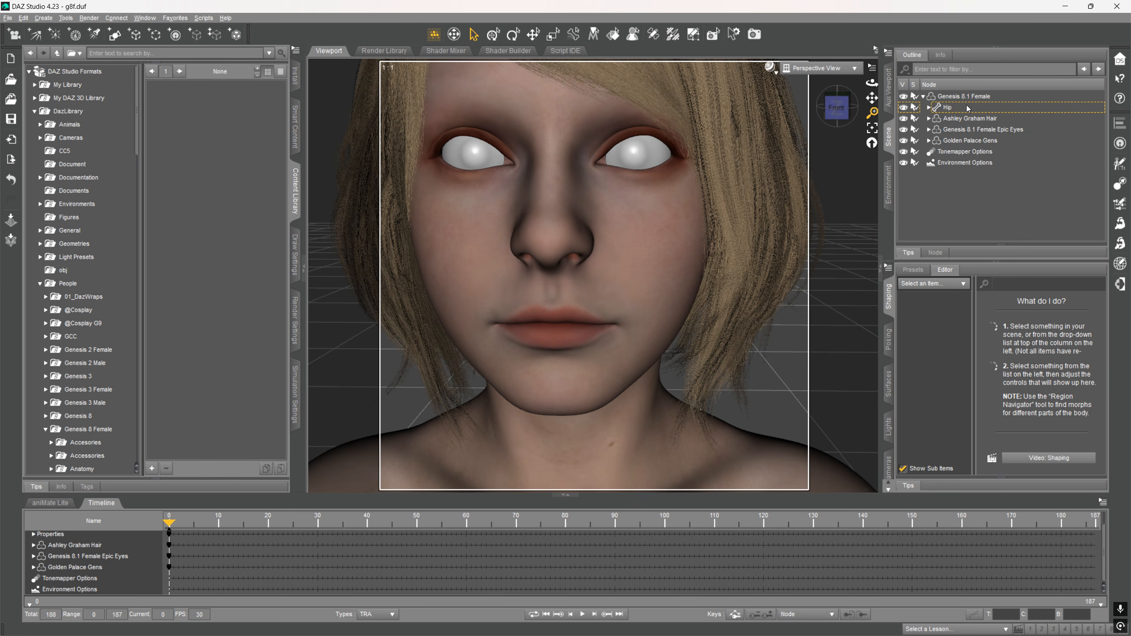